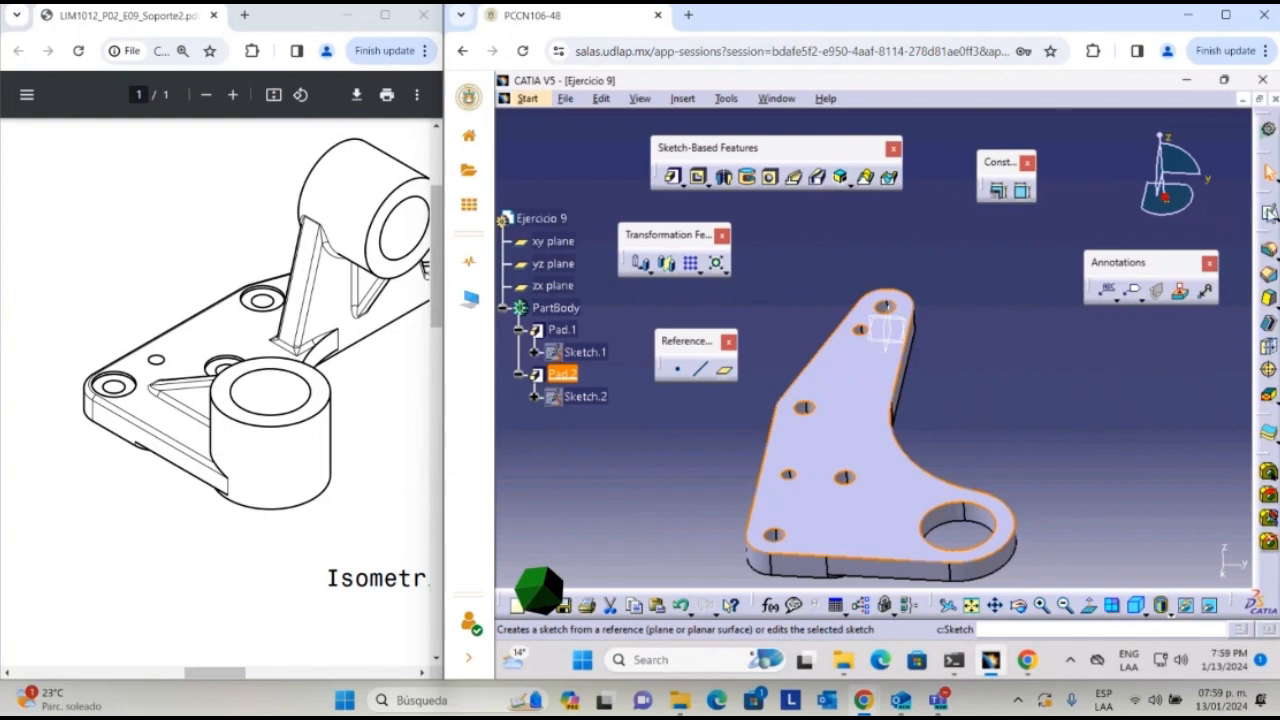
- Start a sketch on the plate's broad face and project the edge of the large hole into it
click(1268, 213)
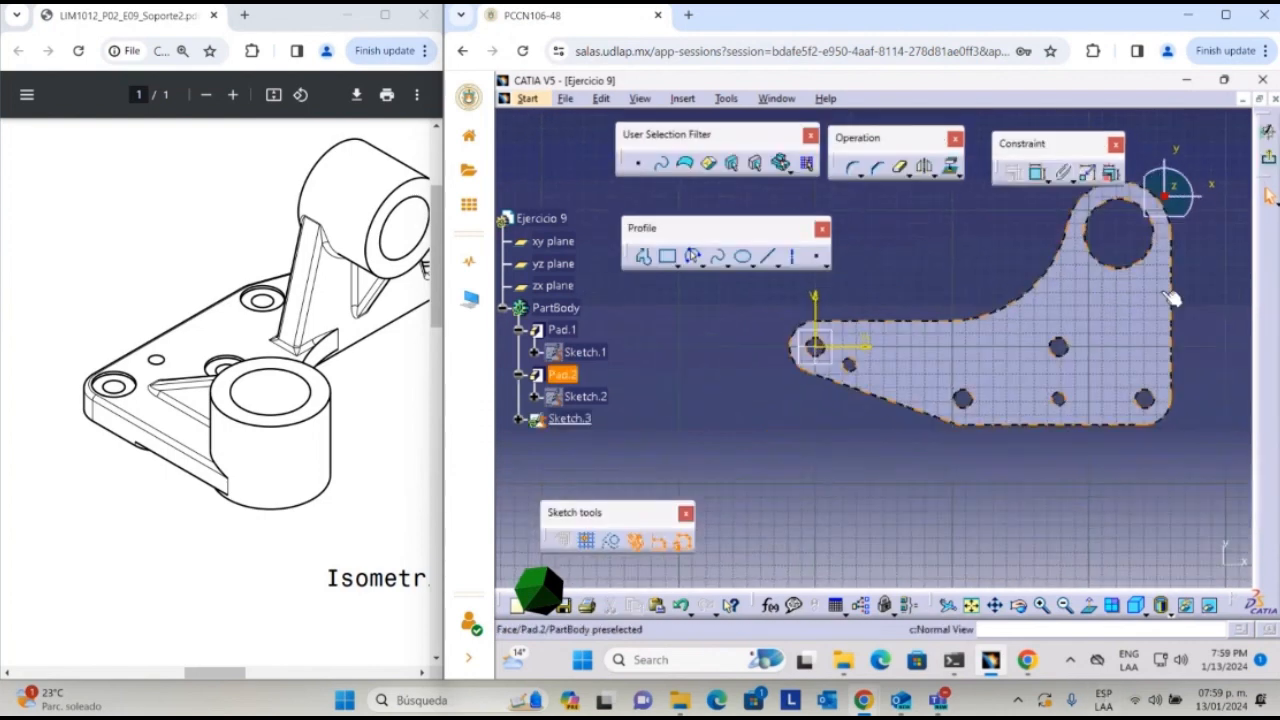
click(1145, 238)
middle_drag(1145, 238, 945, 362)
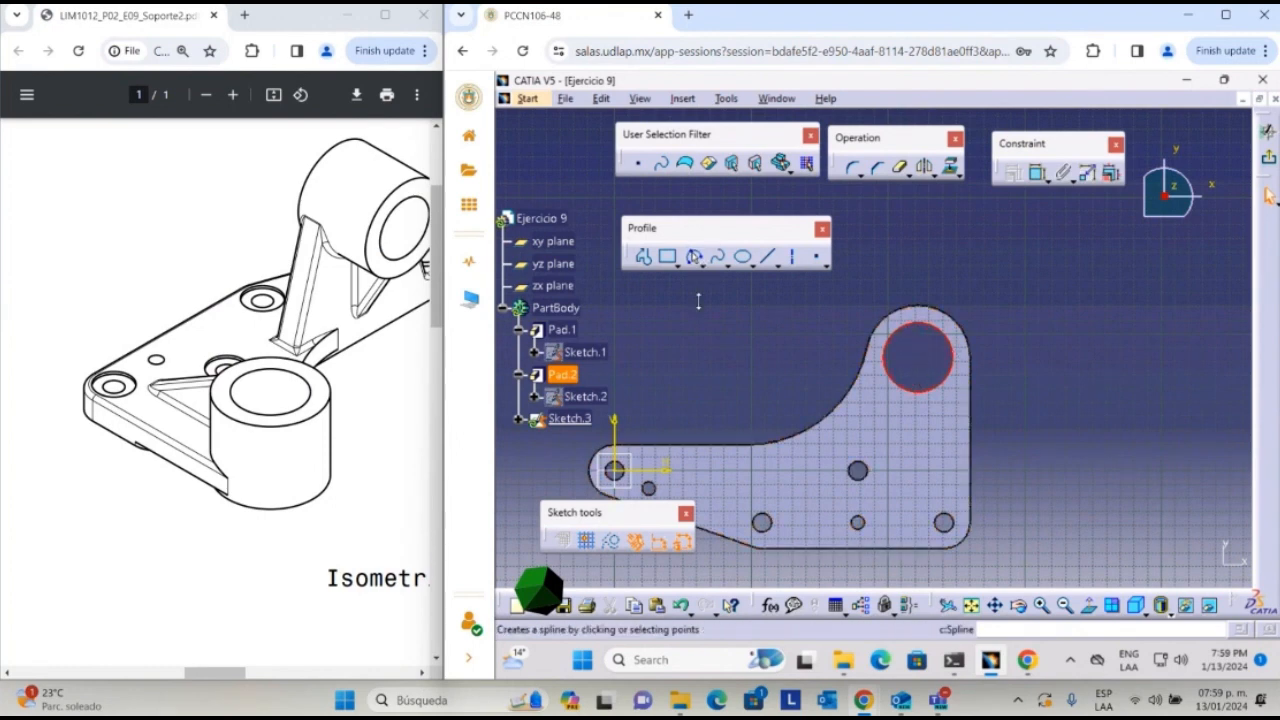
click(950, 167)
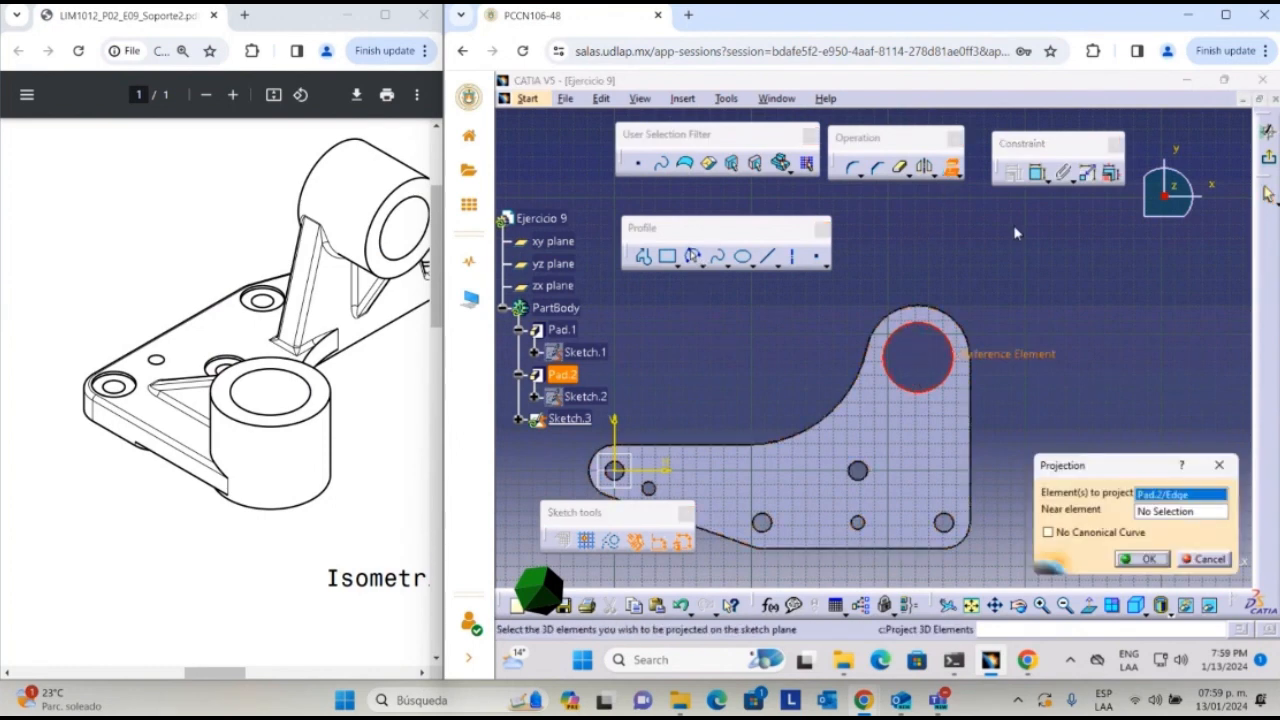
click(1137, 561)
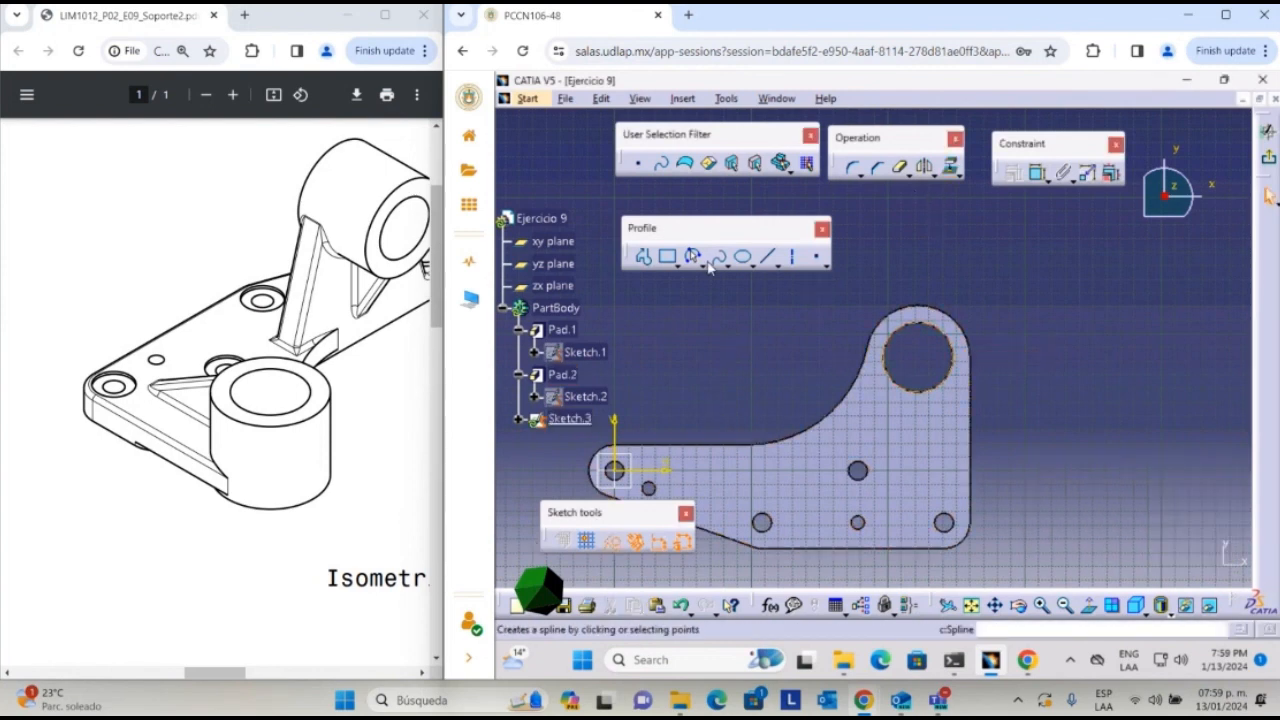
- Draw a circle about 132 mm in diameter, concentric with the projected large hole
click(750, 264)
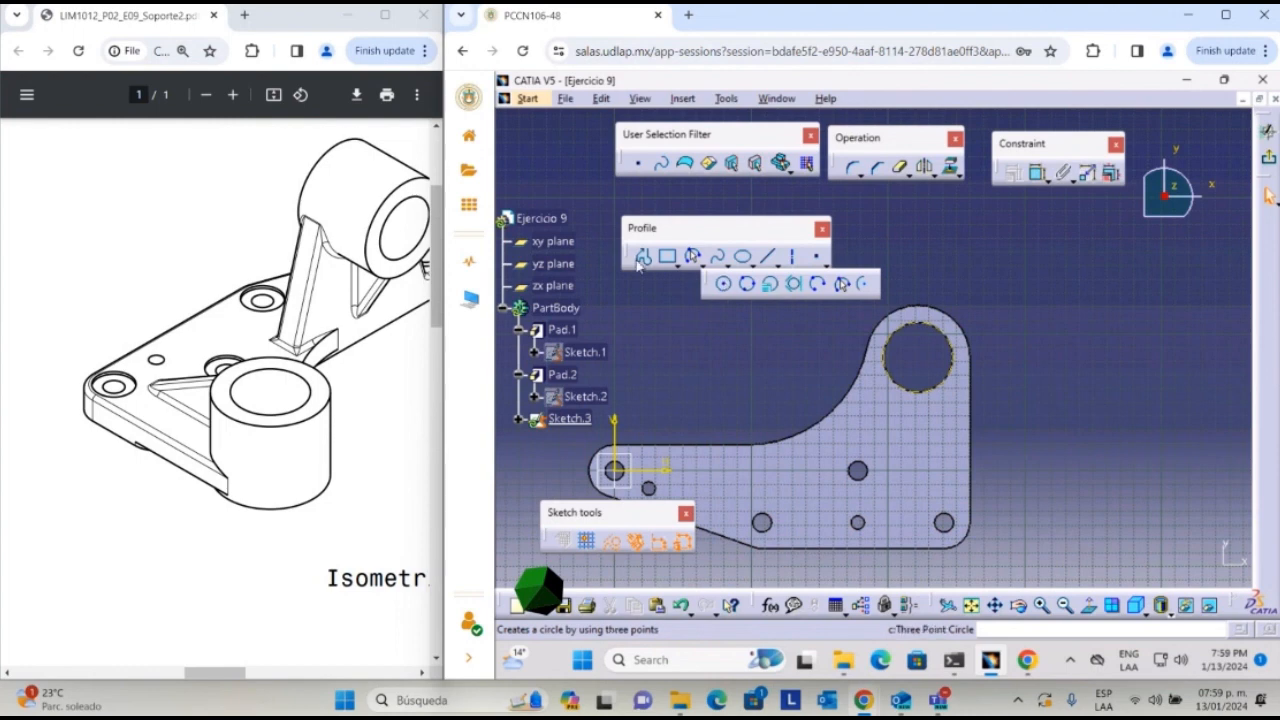
click(726, 287)
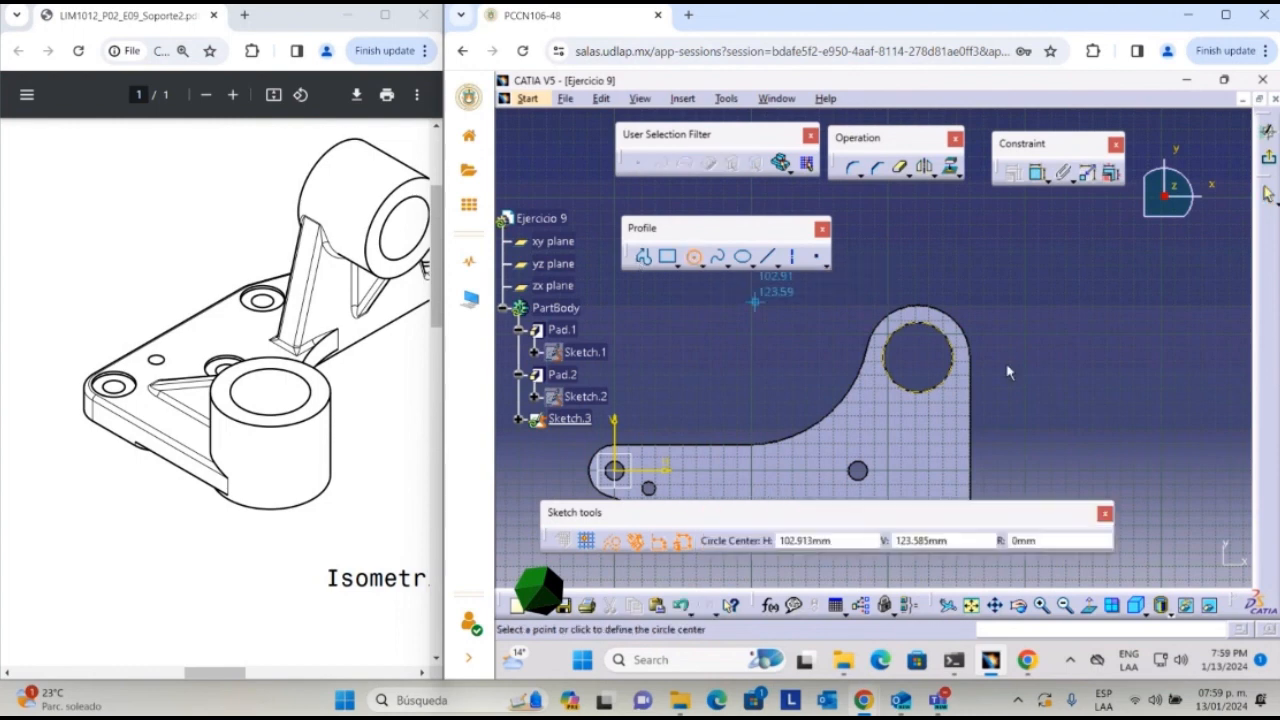
click(918, 358)
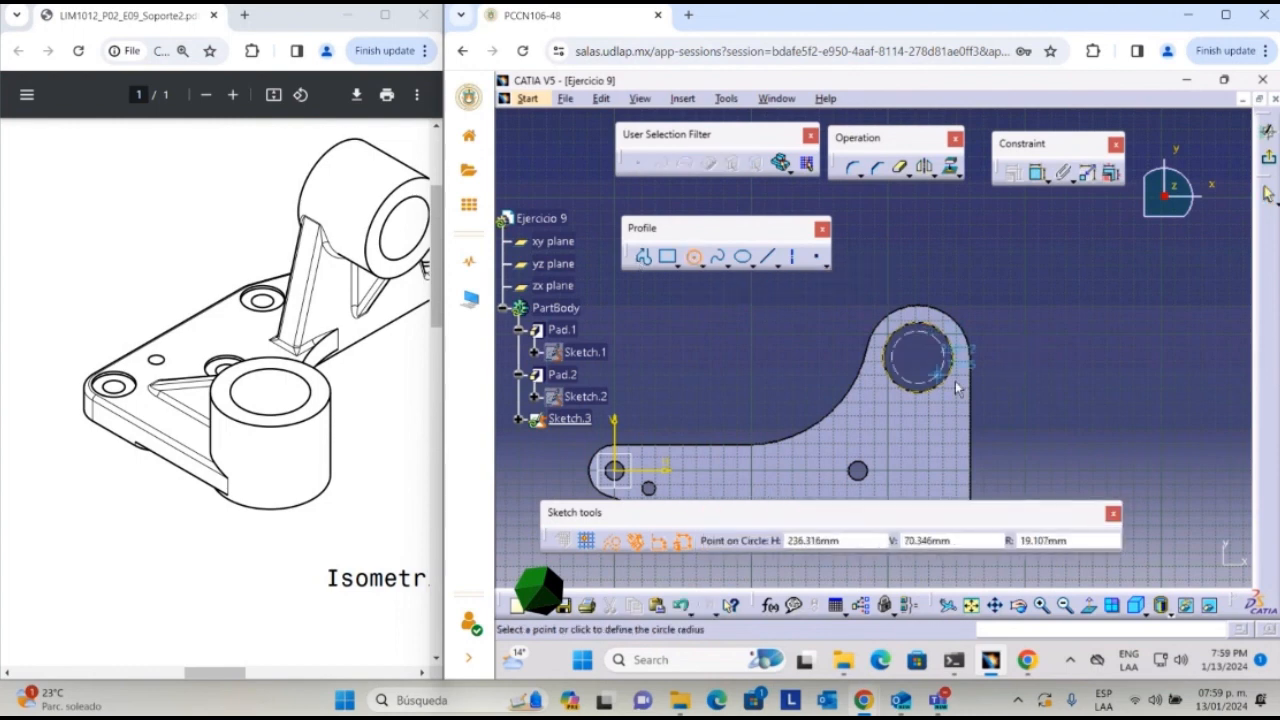
click(1007, 367)
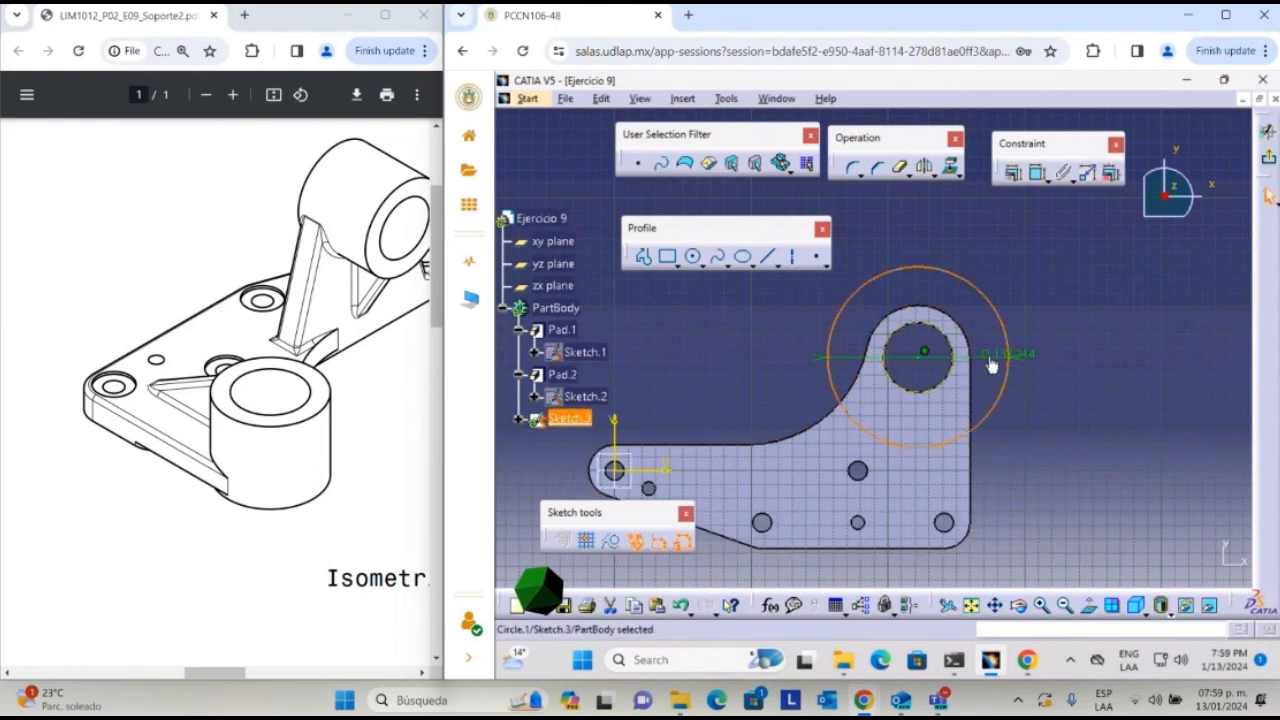
- Dimension the outer circle's diameter, set it to the drawing's 76 mm, and exit the sketch
drag(990, 360, 1040, 283)
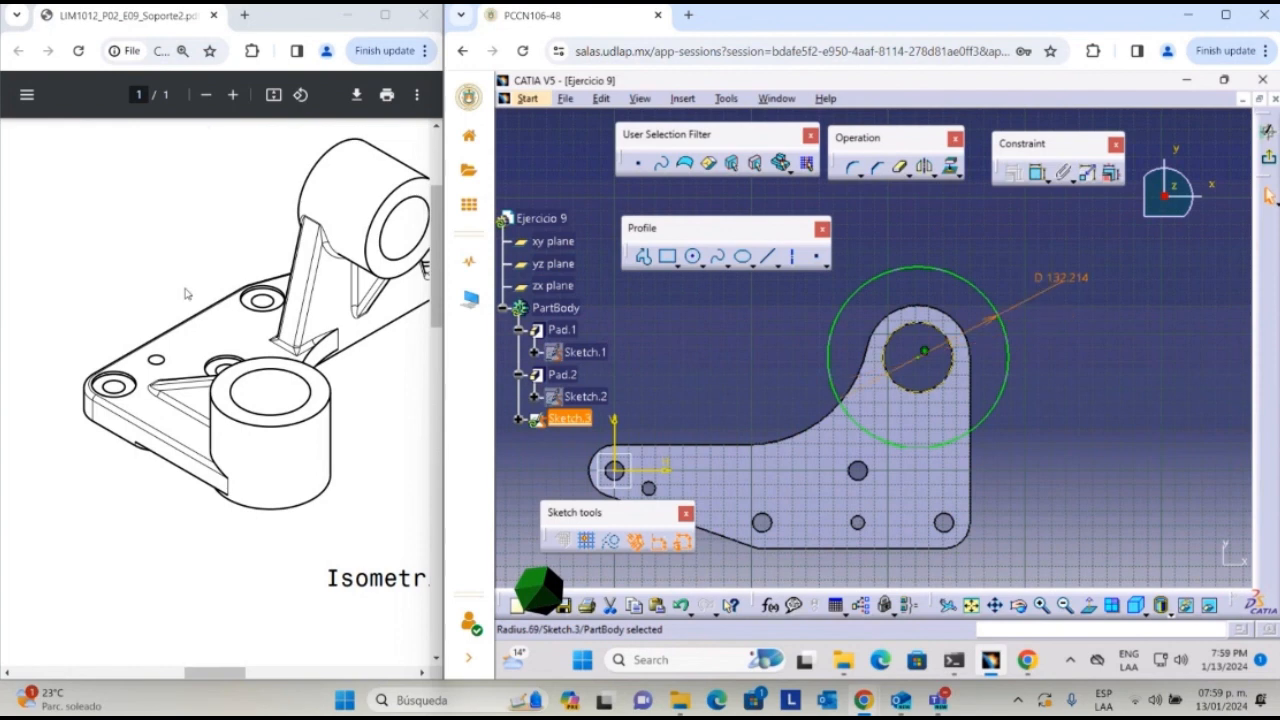
click(205, 94)
scroll(217, 539, down, 5)
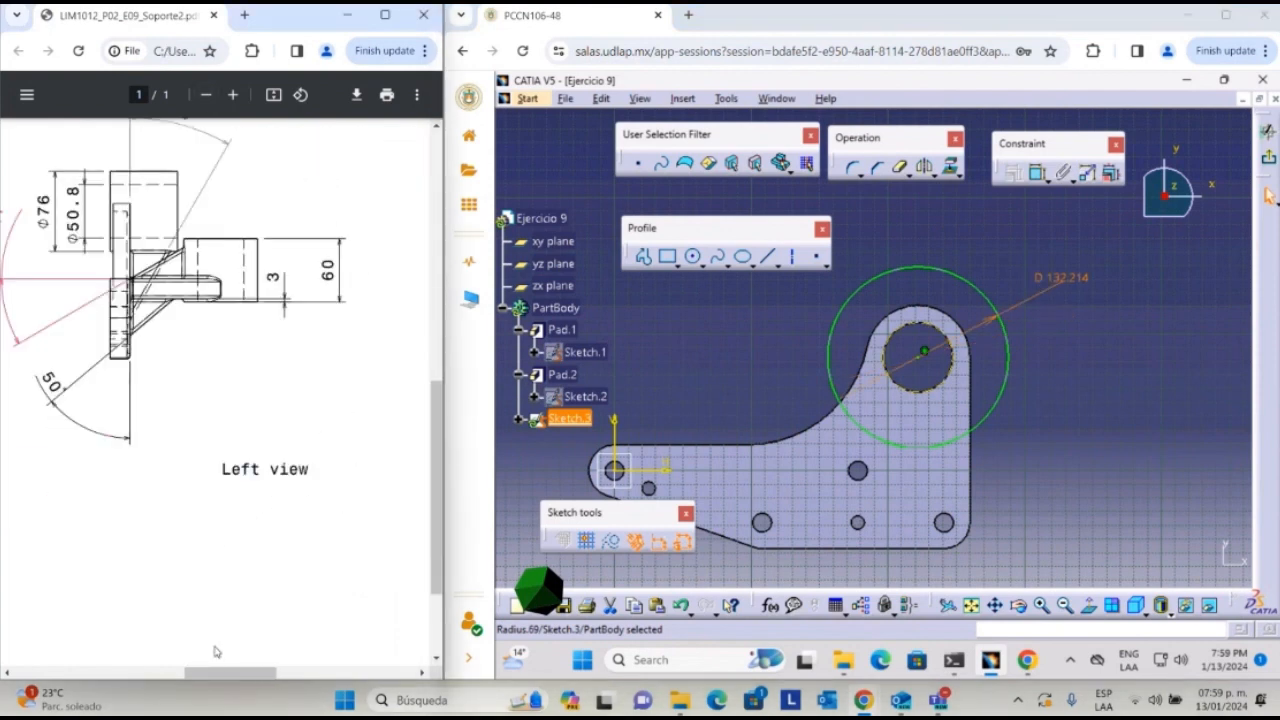
drag(215, 670, 155, 657)
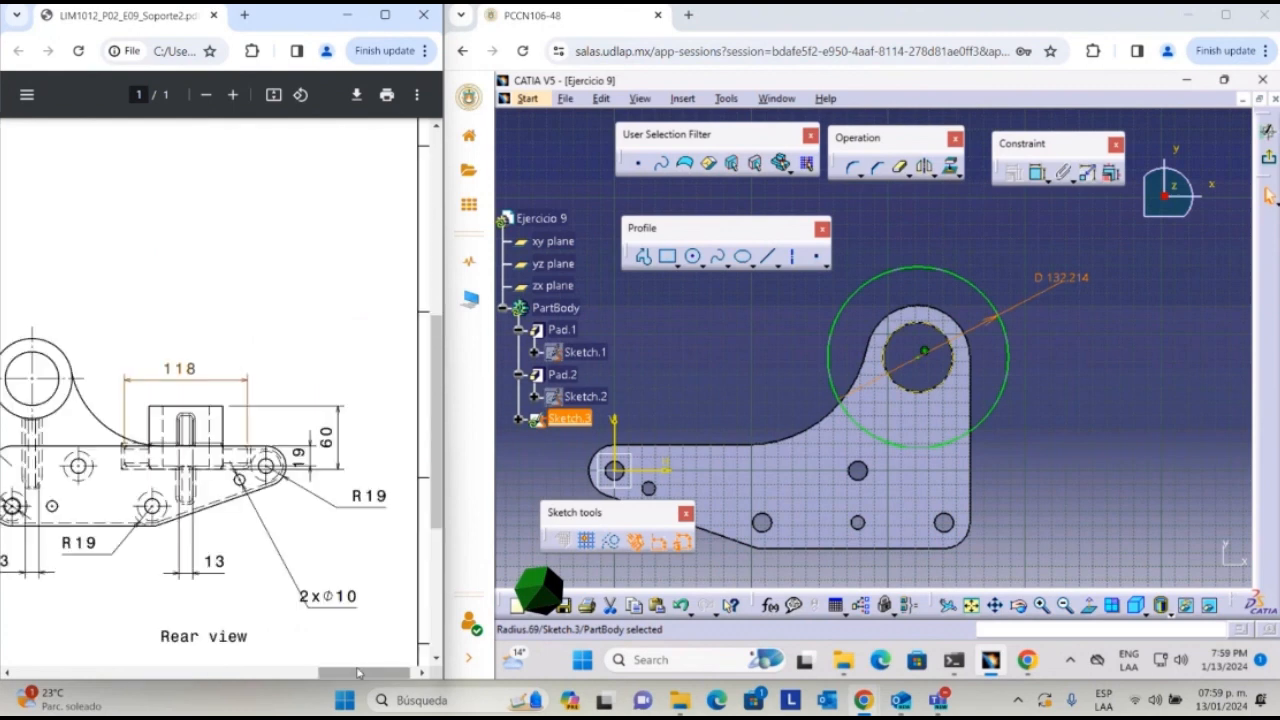
drag(360, 672, 200, 654)
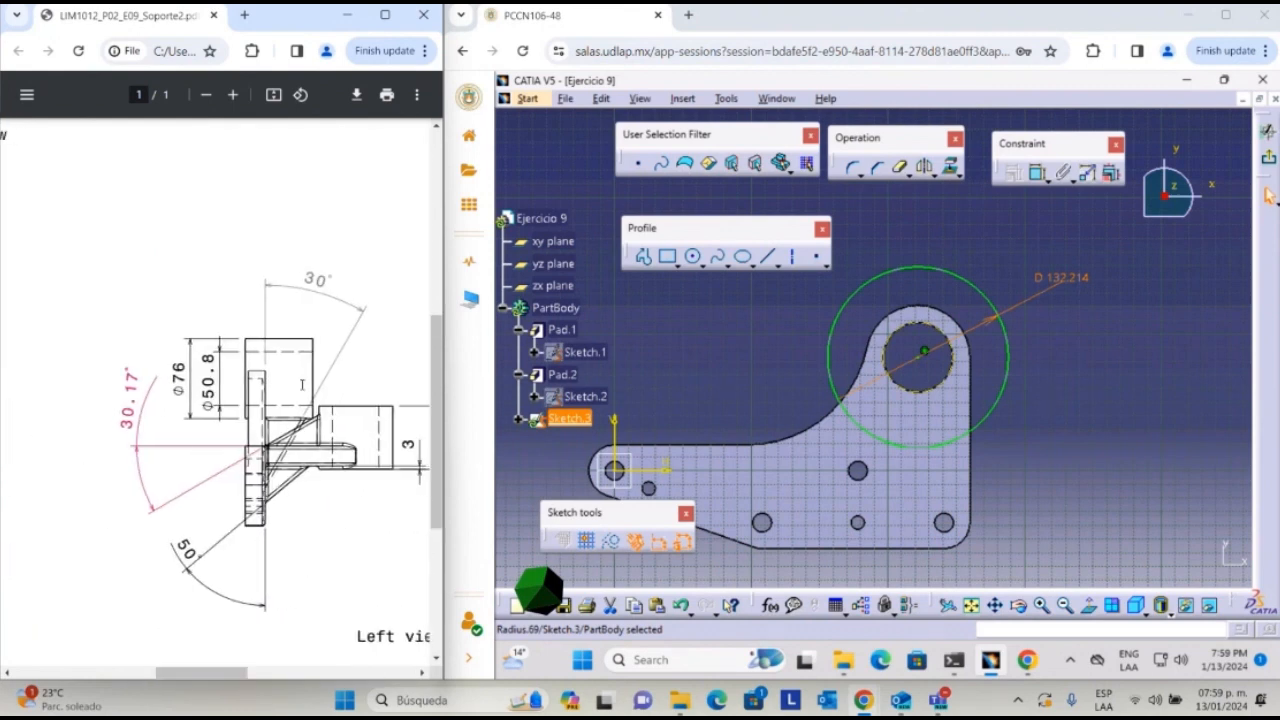
double_click(1044, 277)
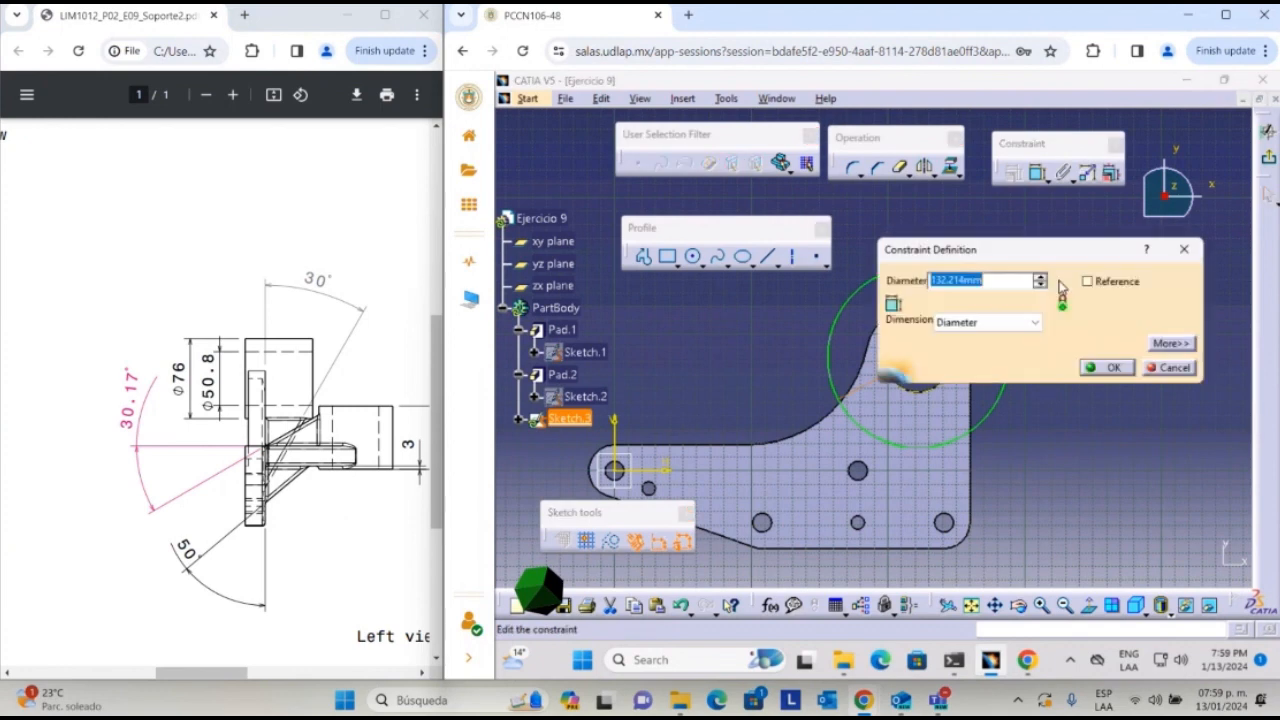
text(76)
key(Return)
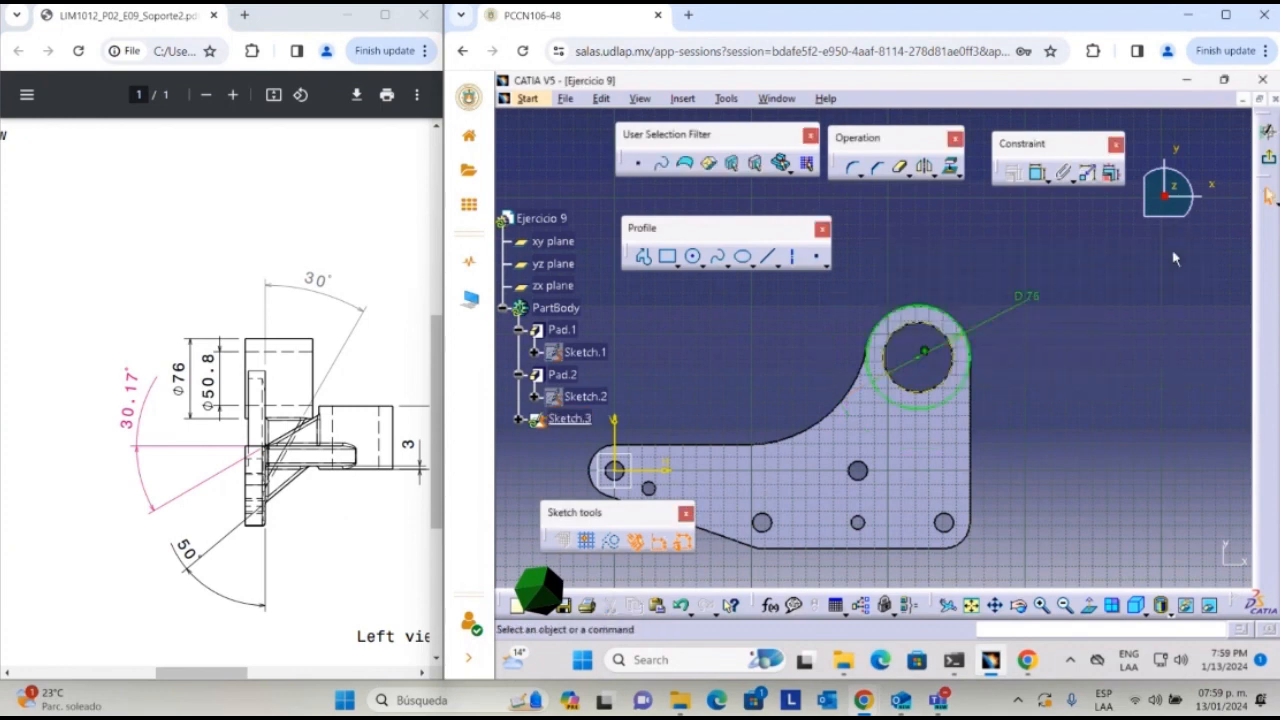
click(1270, 160)
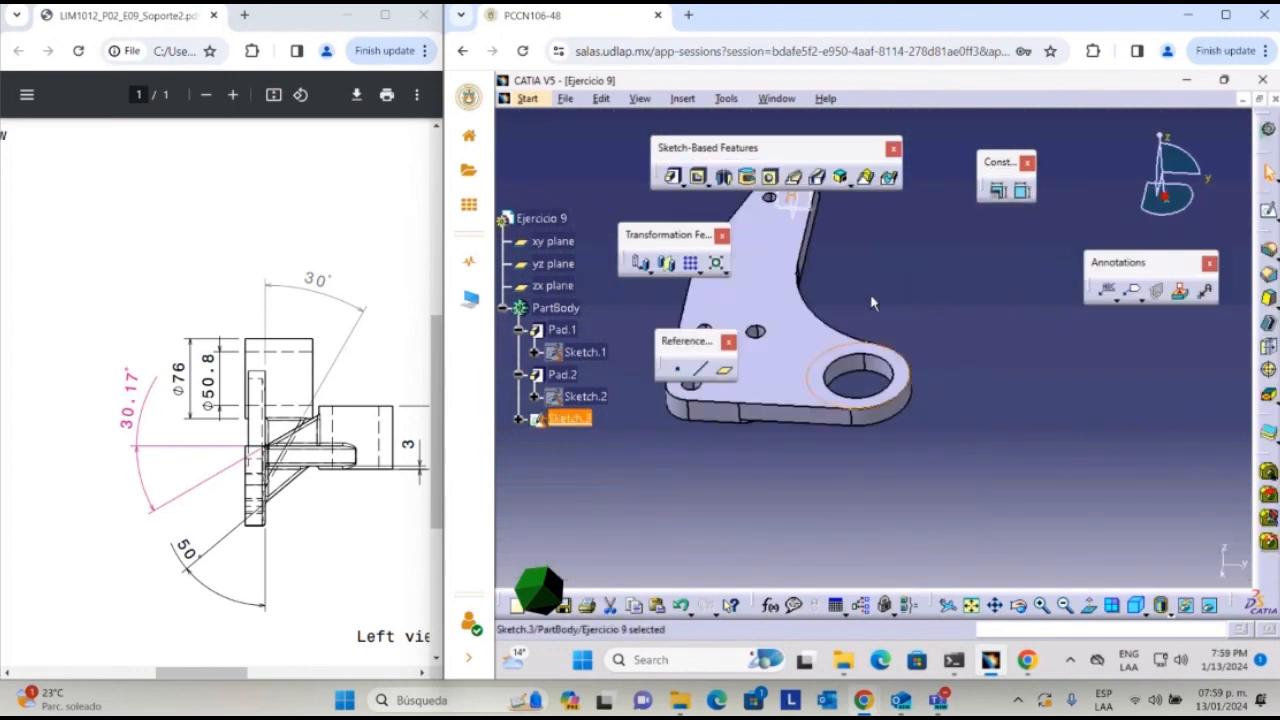
- Examine the plate from both sides and check the drawing's bottom view for the boss height and its offset from the base
scroll(827, 358, up, 2)
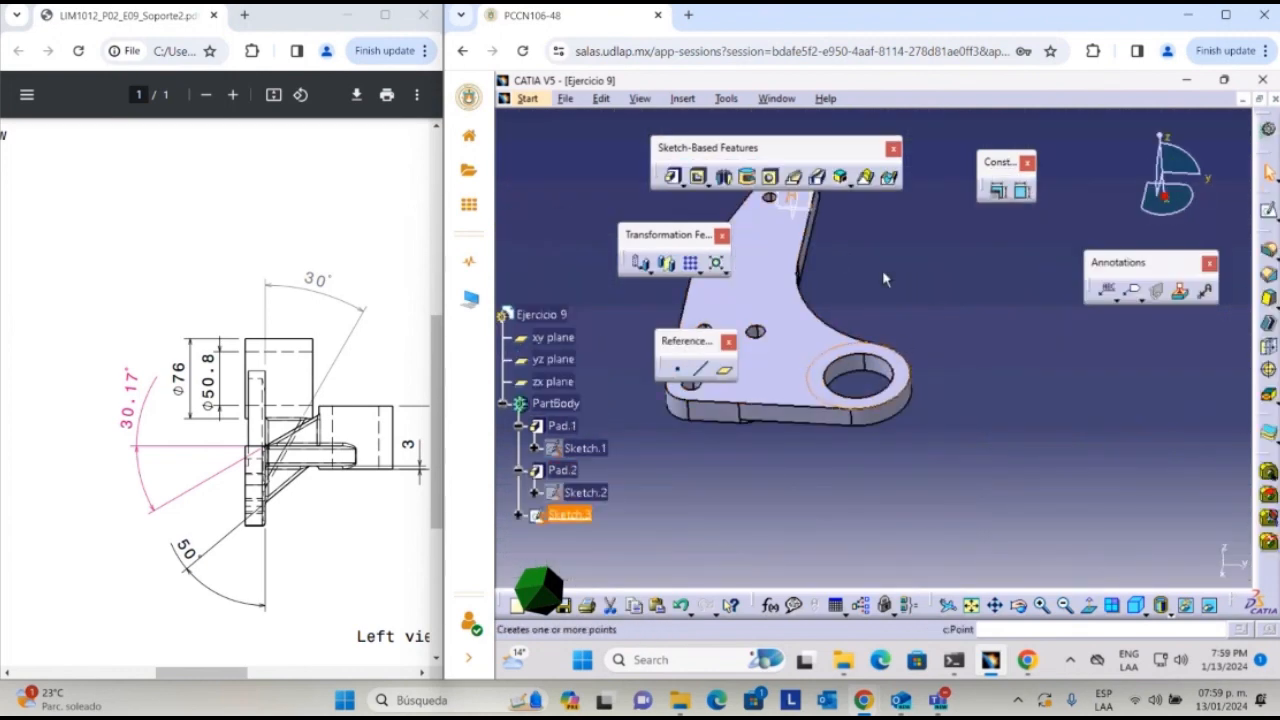
middle_drag(882, 270, 951, 320)
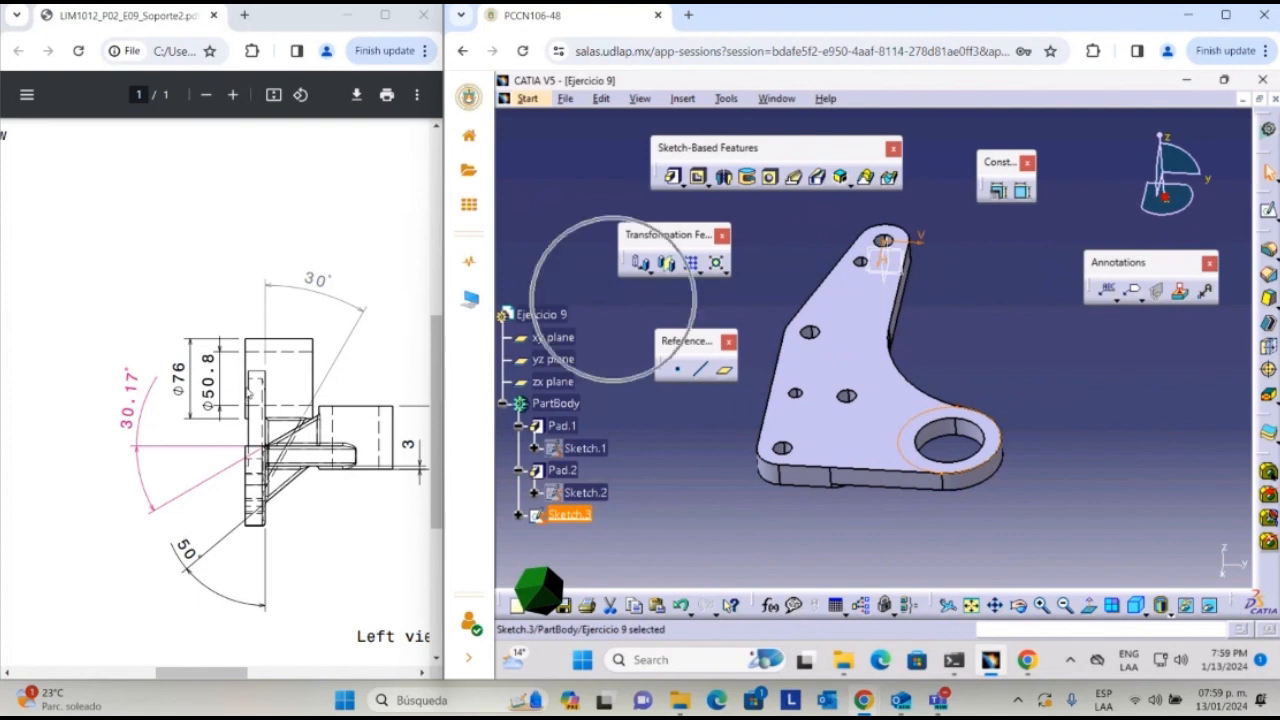
click(258, 382)
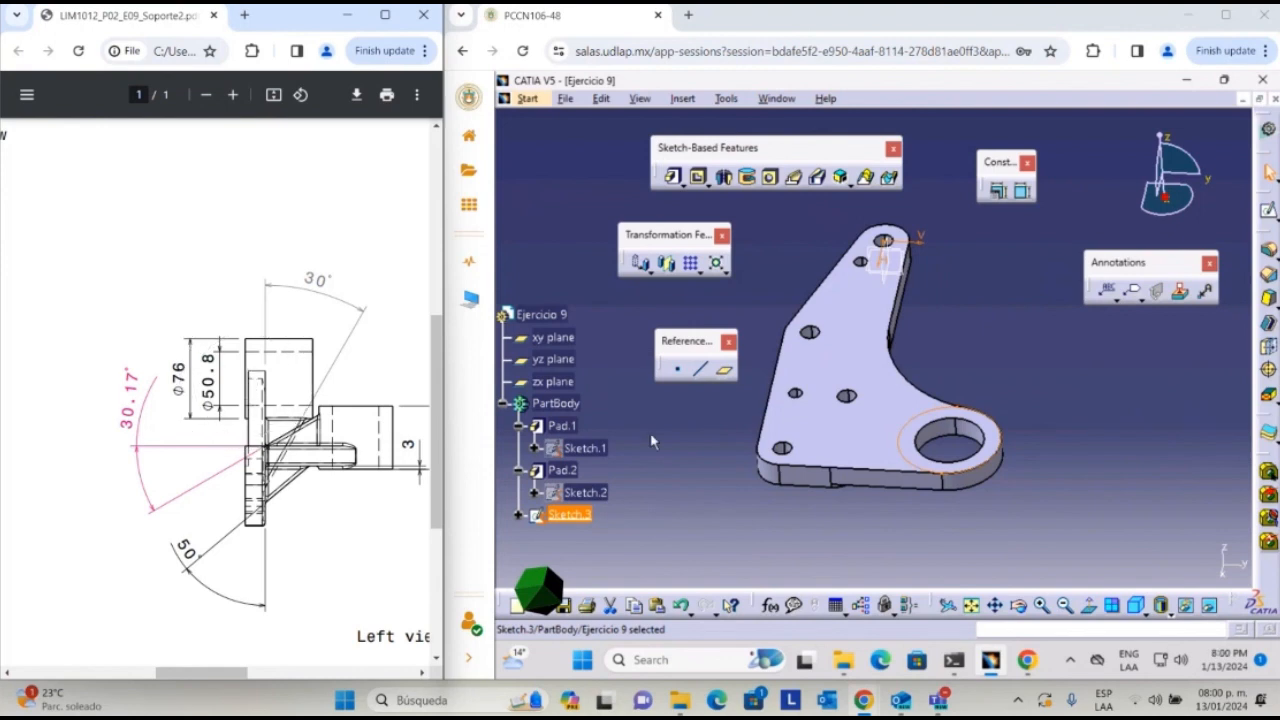
mouse_move(1017, 453)
middle_down()
mouse_move(817, 240)
mouse_move(840, 150)
middle_up()
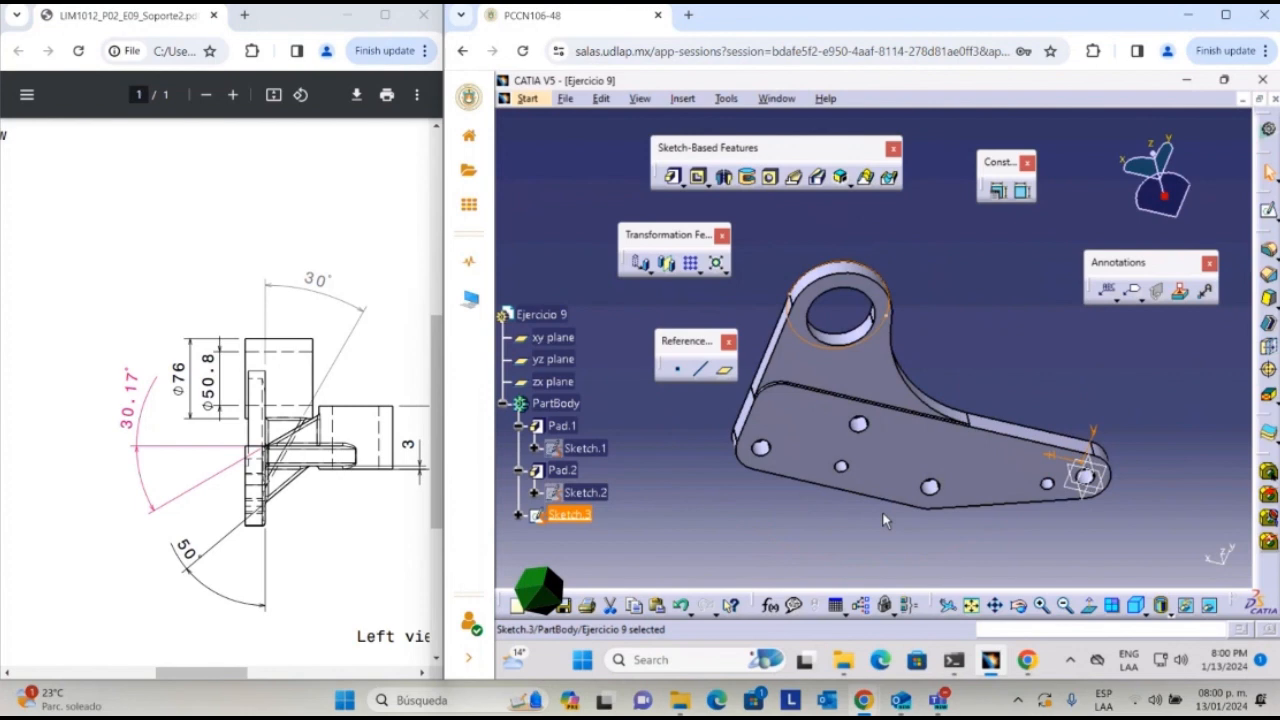
click(915, 465)
middle_drag(855, 282, 883, 447)
scroll(163, 443, up, 3)
scroll(190, 540, down, 3)
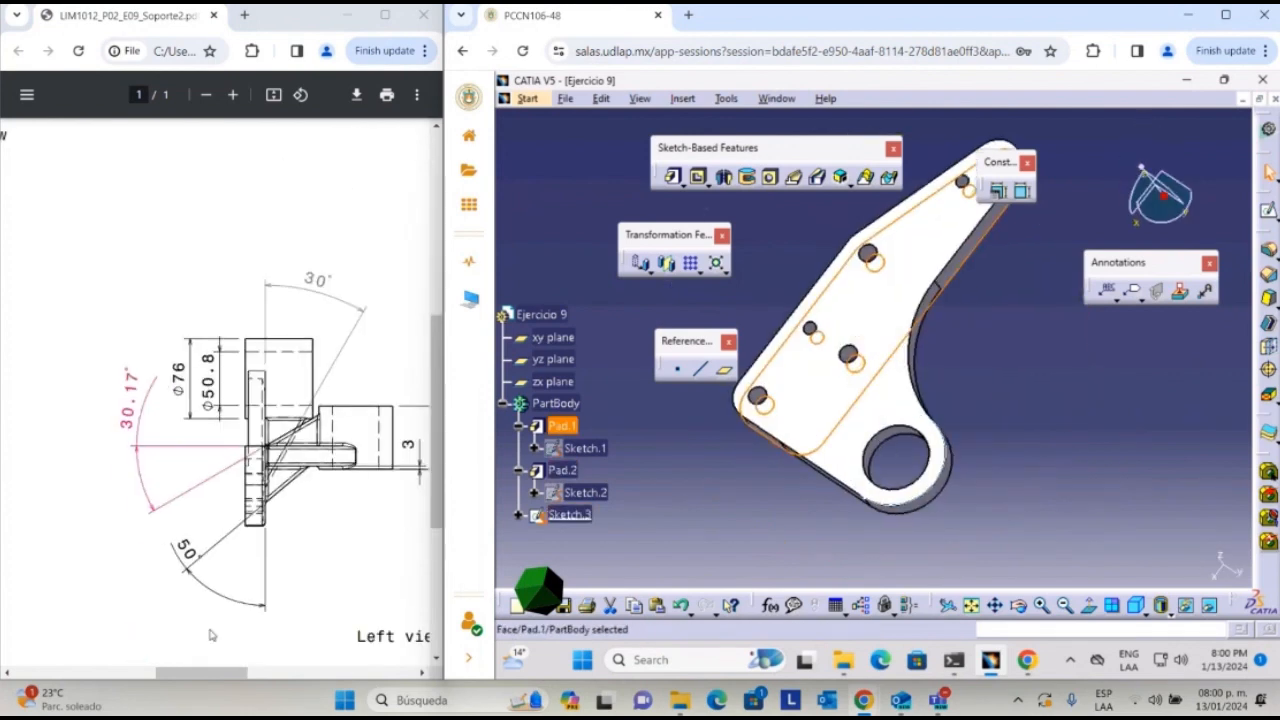
mouse_move(207, 680)
mouse_down()
mouse_move(130, 674)
mouse_move(175, 660)
mouse_move(108, 637)
mouse_move(120, 632)
mouse_move(60, 660)
mouse_move(365, 653)
mouse_move(291, 662)
mouse_move(40, 638)
mouse_move(104, 636)
mouse_up()
scroll(212, 447, up, 3)
scroll(212, 447, up, 2)
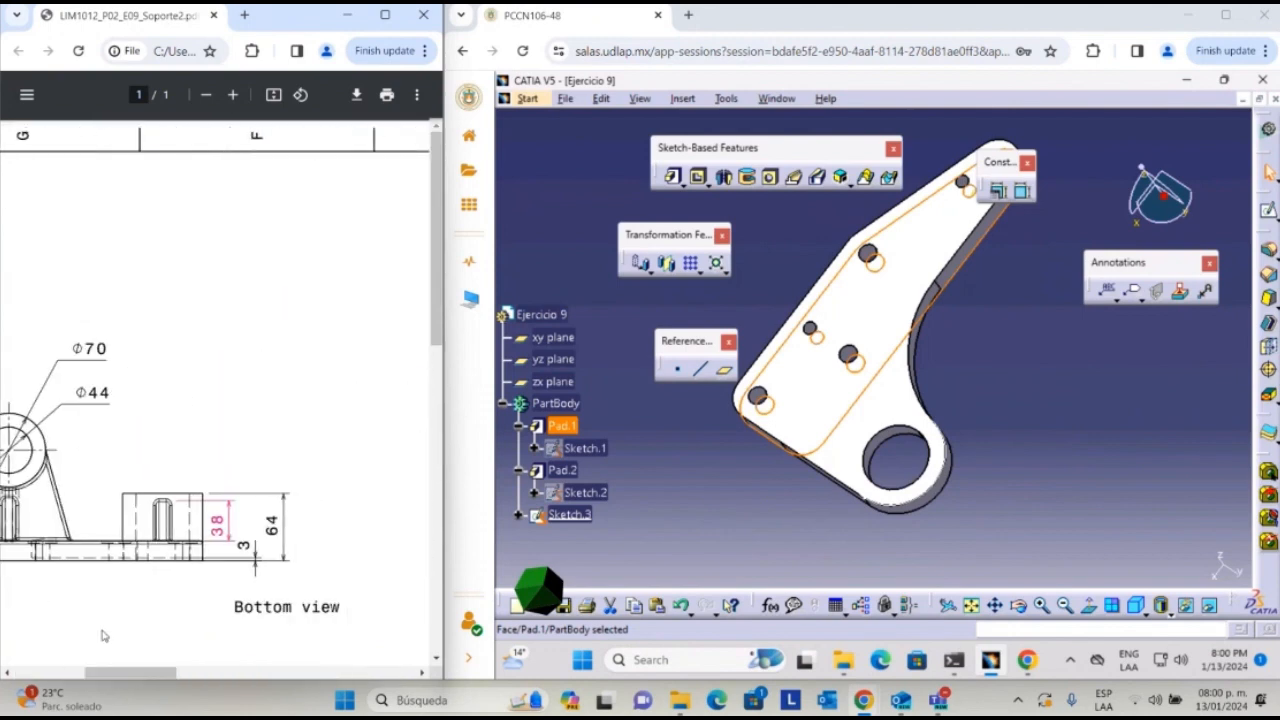
scroll(143, 526, down, 1)
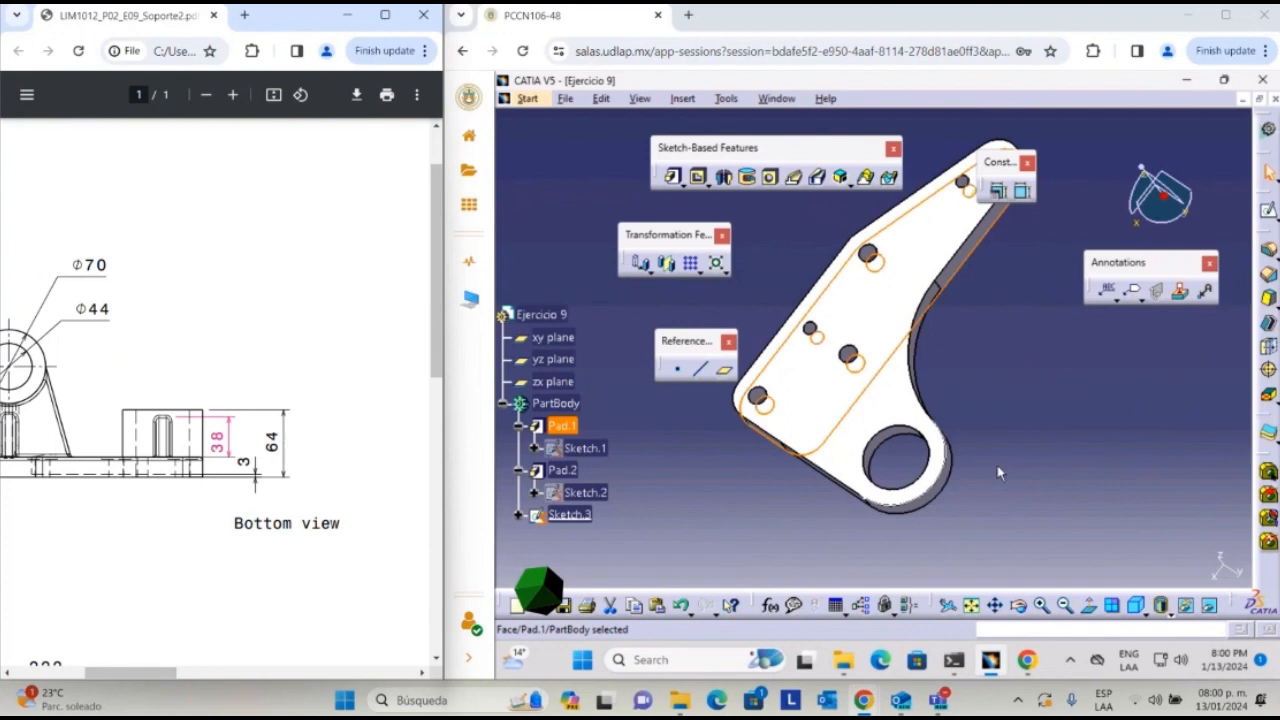
middle_drag(969, 494, 1067, 341)
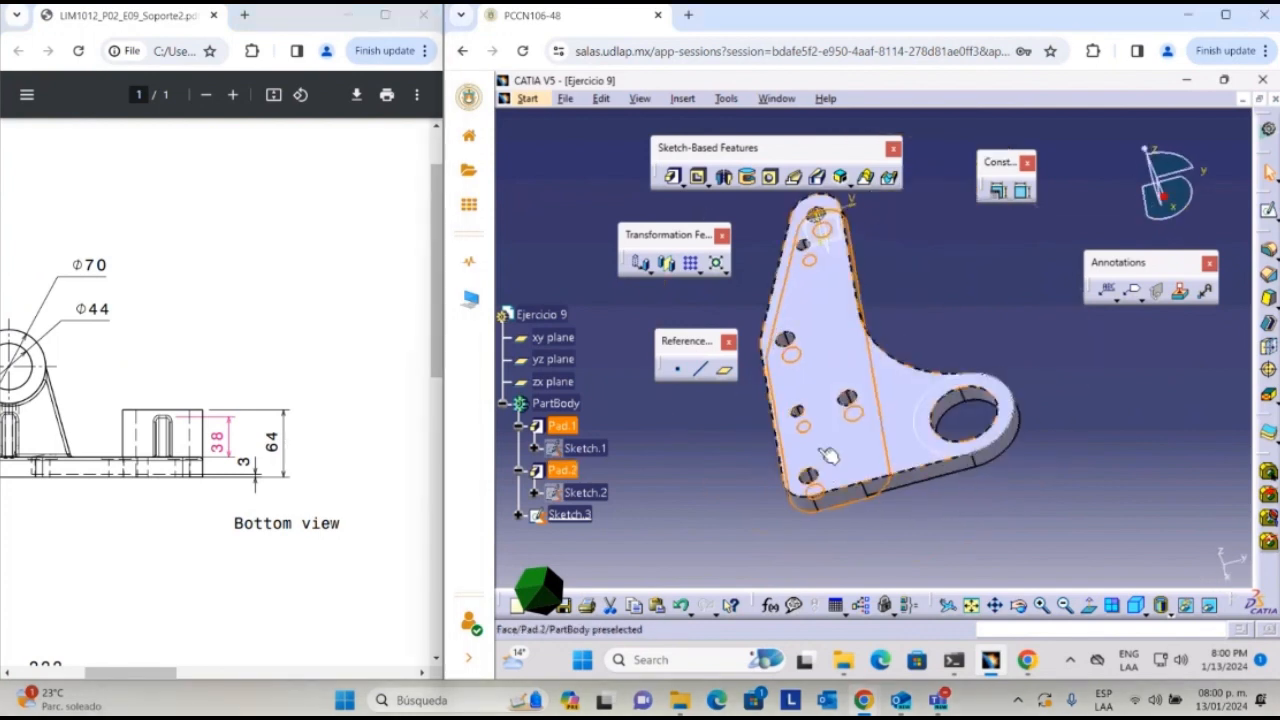
middle_drag(829, 457, 901, 375)
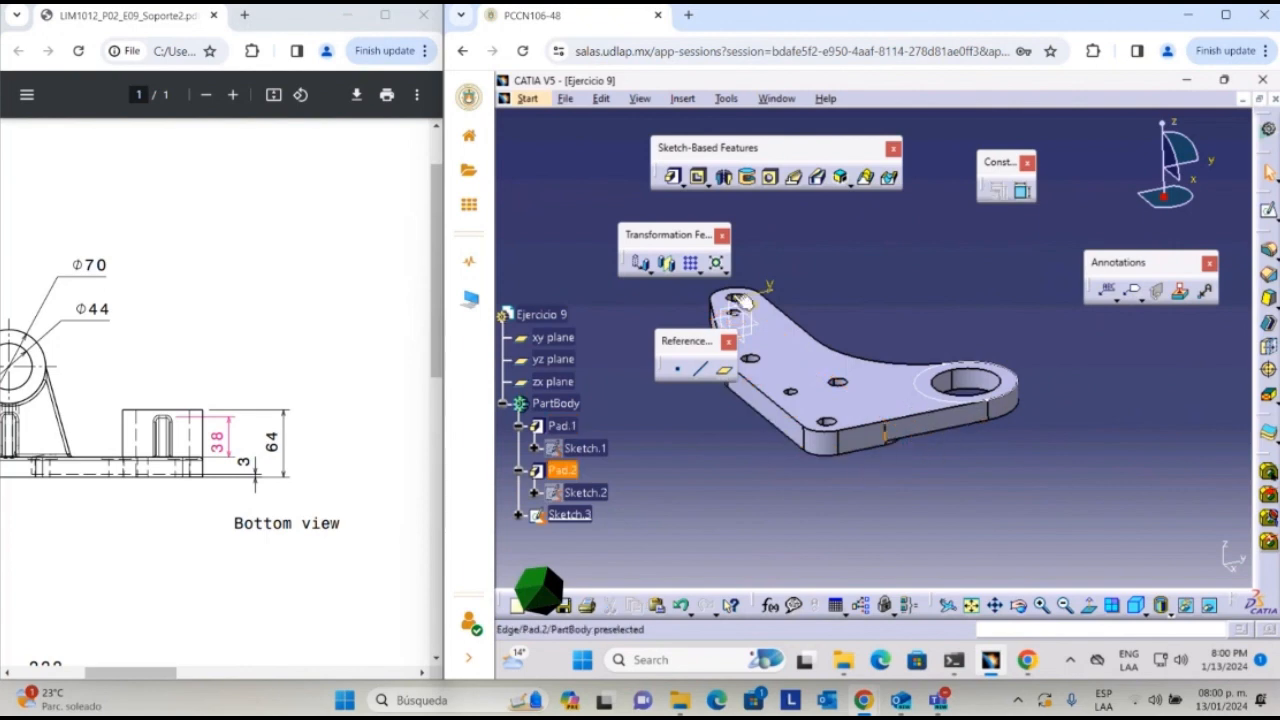
- Pad the ring sketch around the large hole to a length of 64-19 (45 mm) and preview it
click(903, 402)
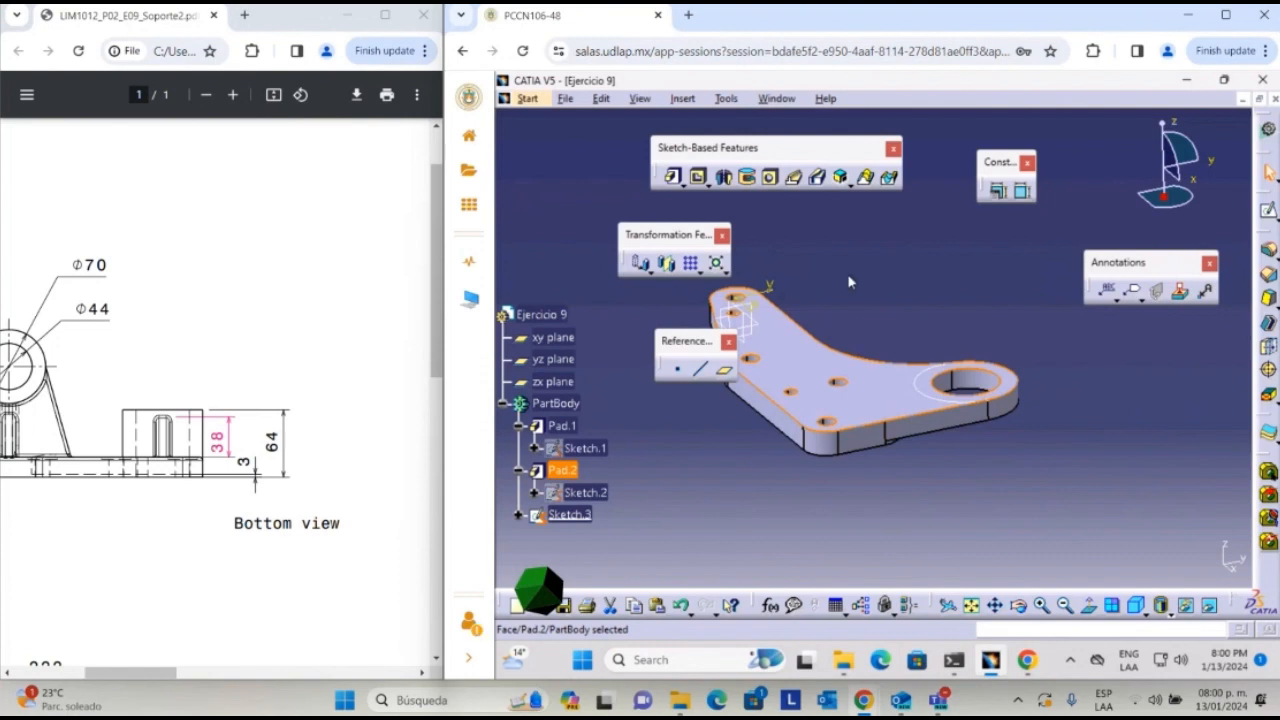
click(897, 258)
click(672, 176)
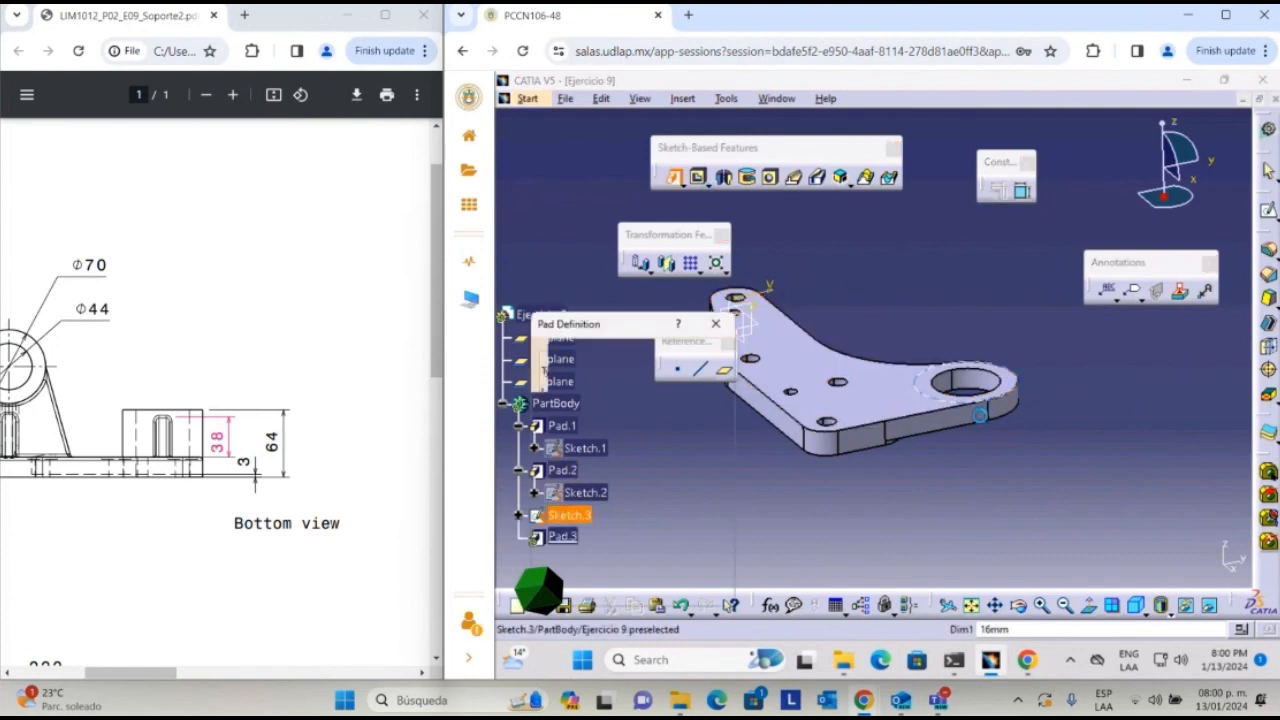
click(940, 402)
click(655, 391)
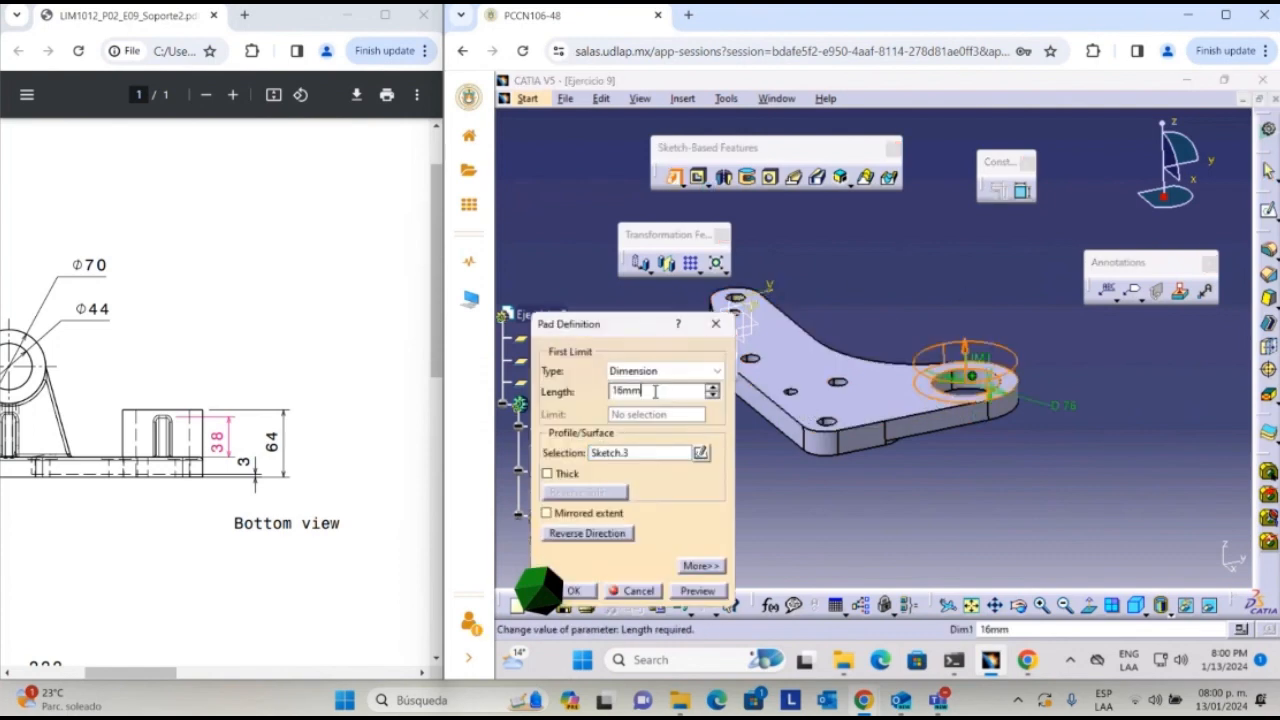
key(Return)
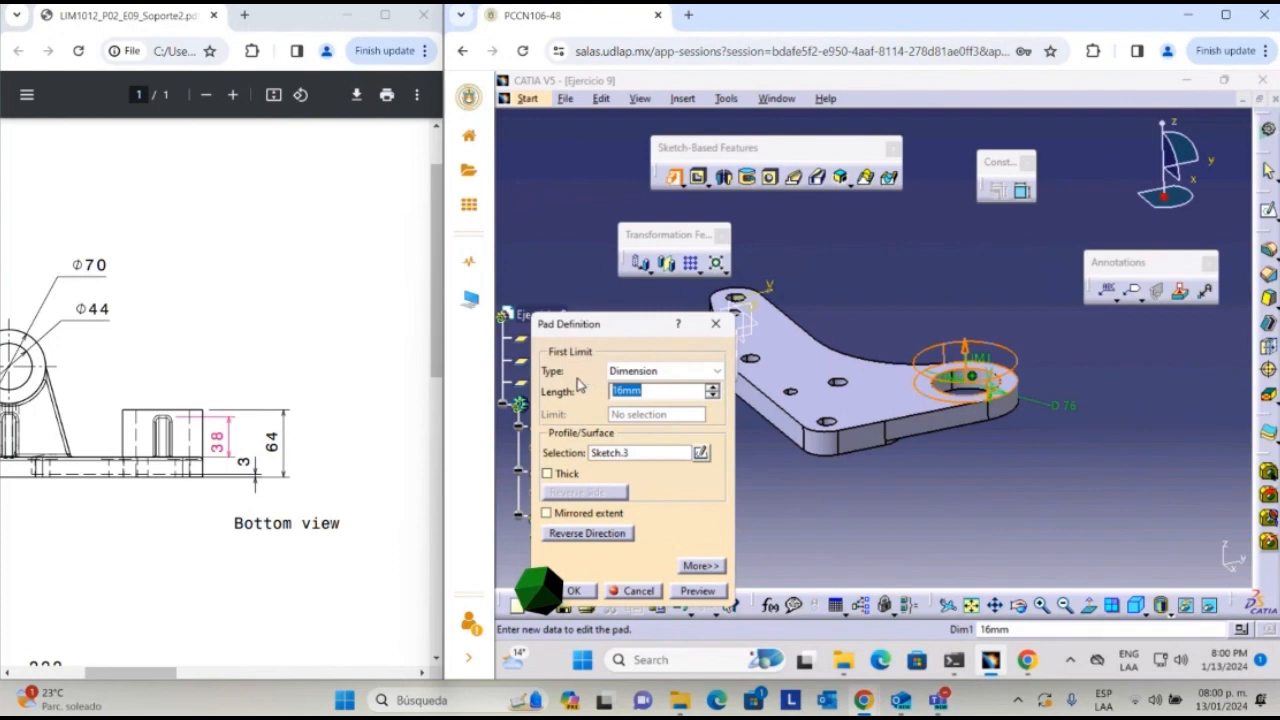
text(64-19)
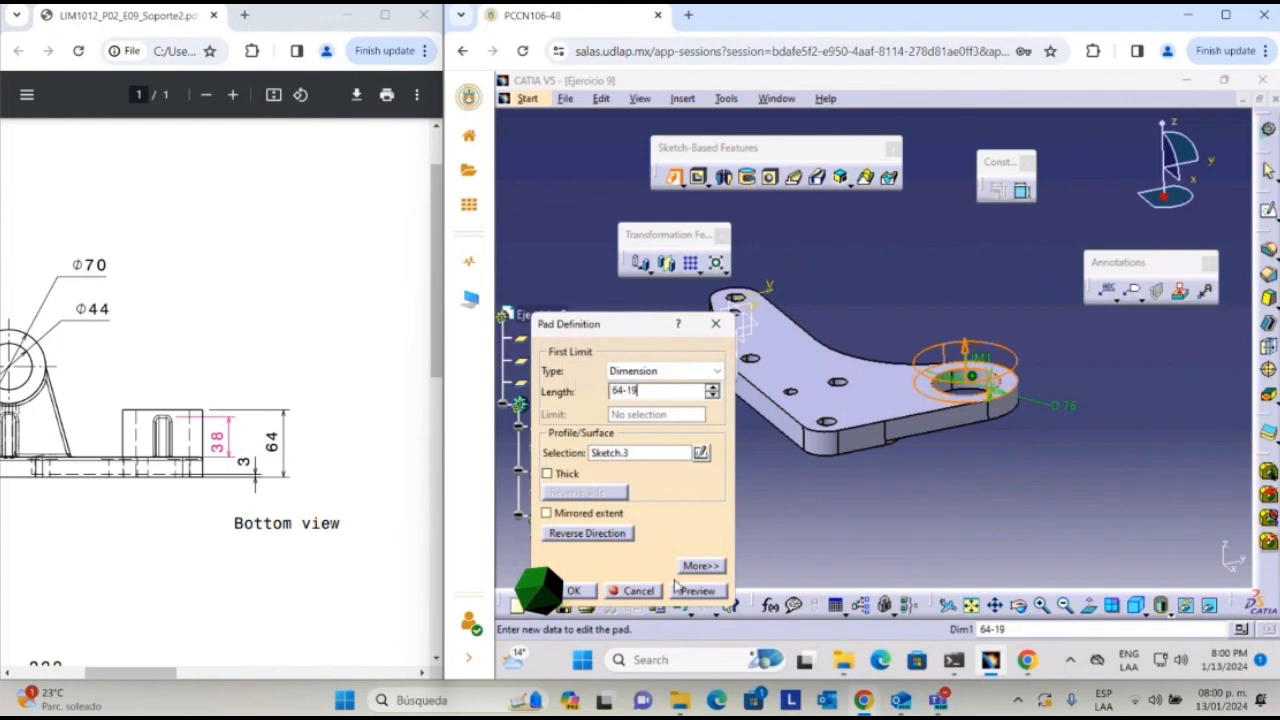
click(680, 589)
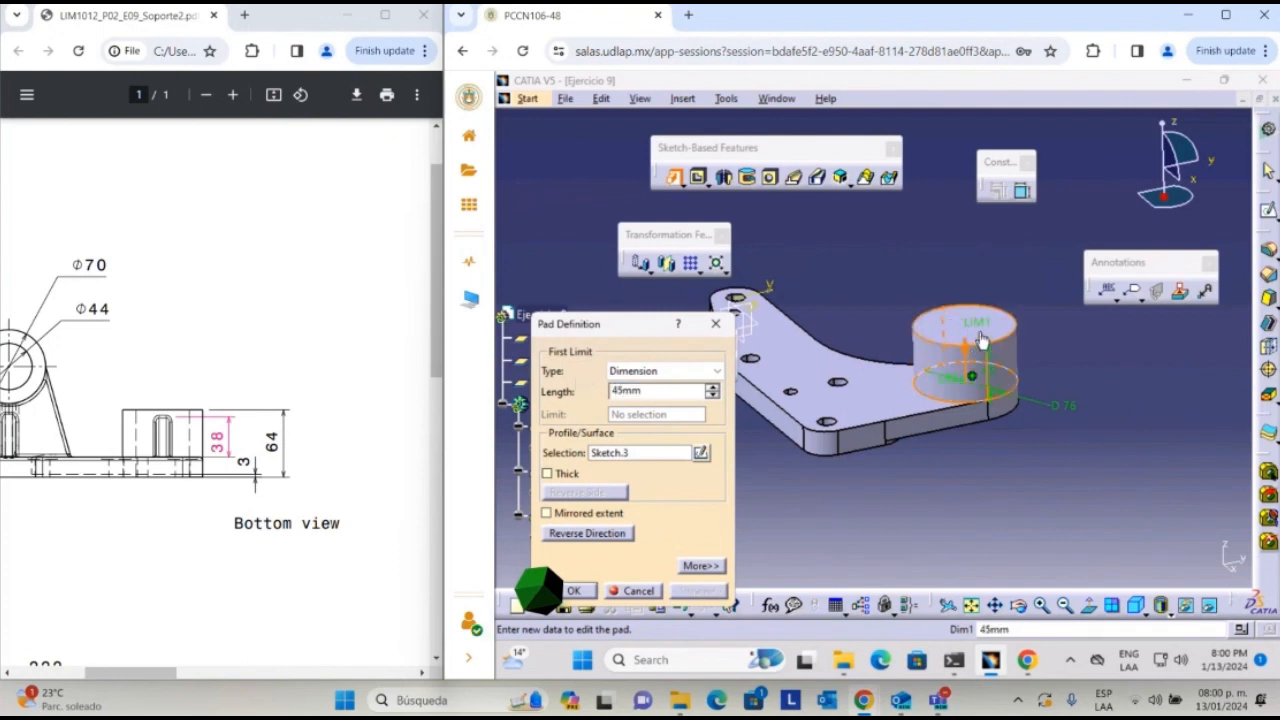
- Extend the boss pad in the opposite direction through the plate with a second limit length of 19 mm and create it
middle_drag(1060, 418, 772, 424)
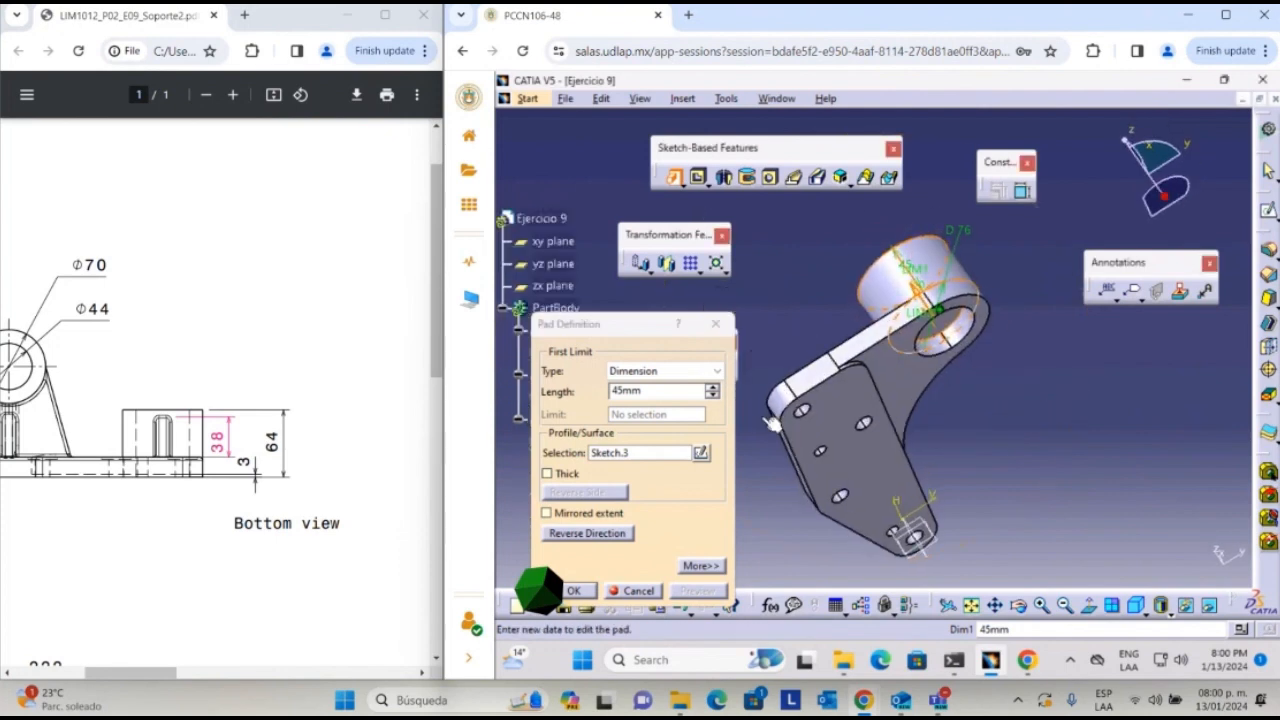
click(700, 566)
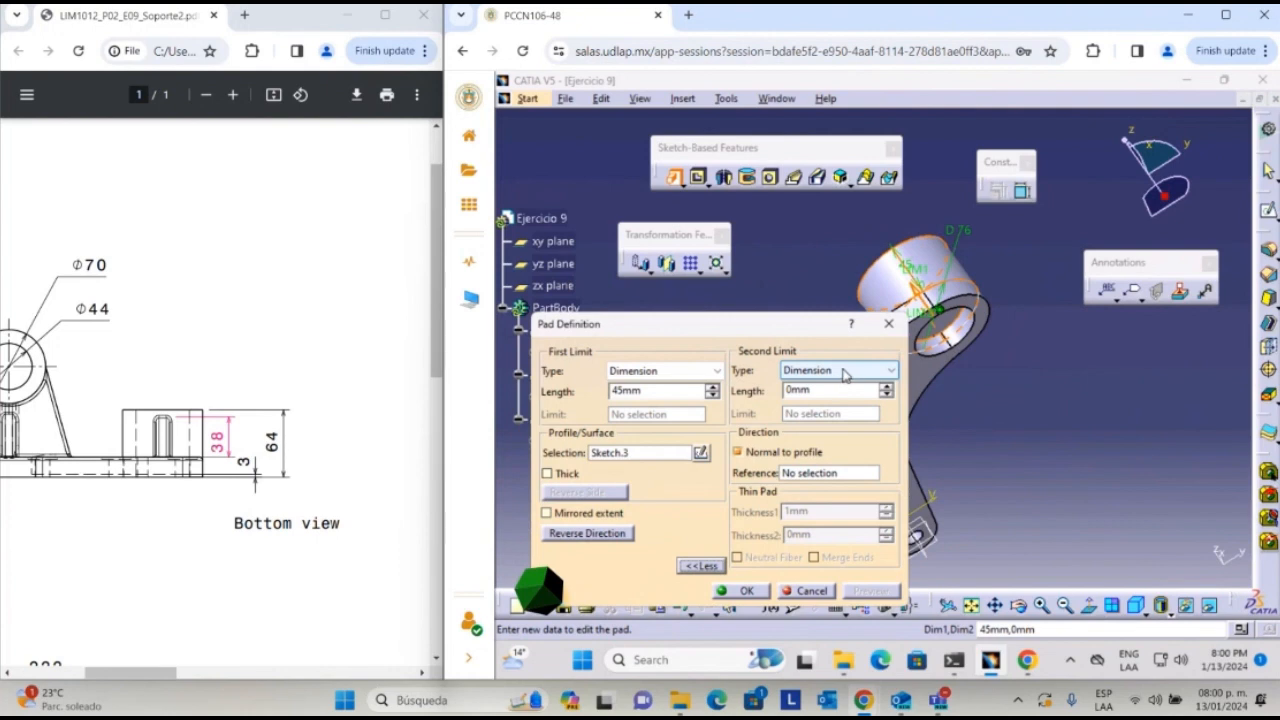
key(Tab)
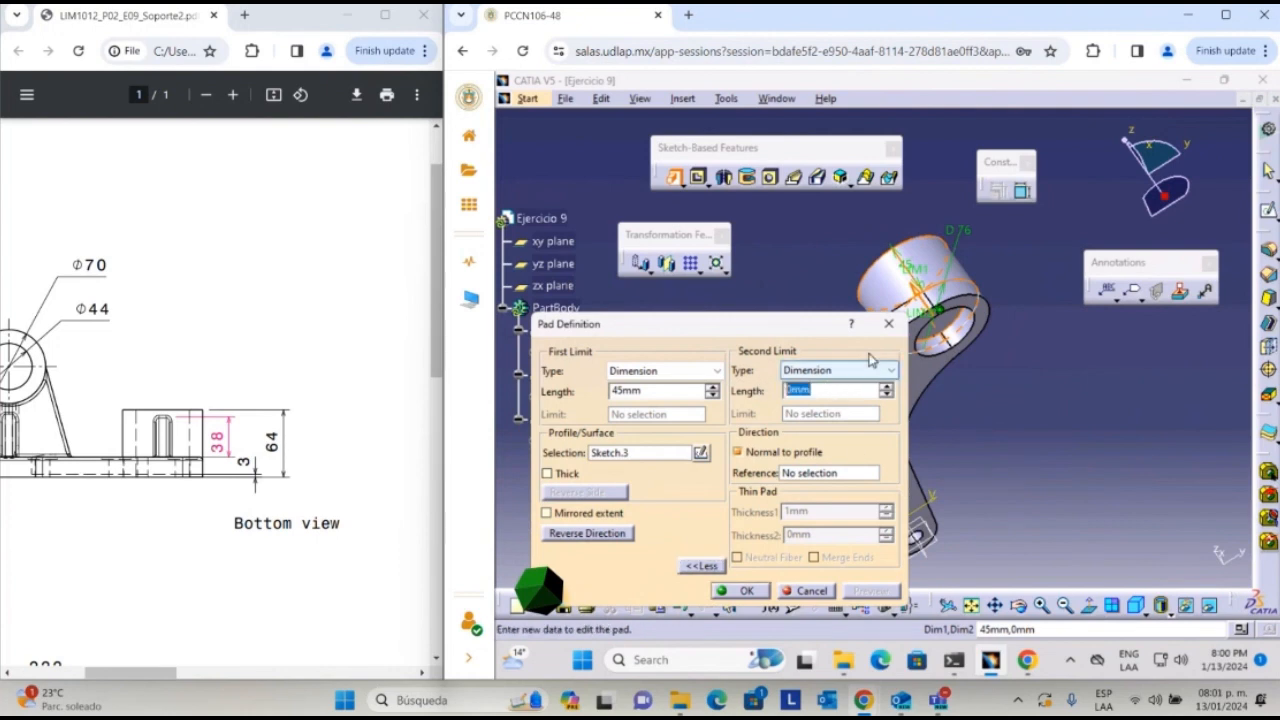
middle_drag(942, 311, 978, 345)
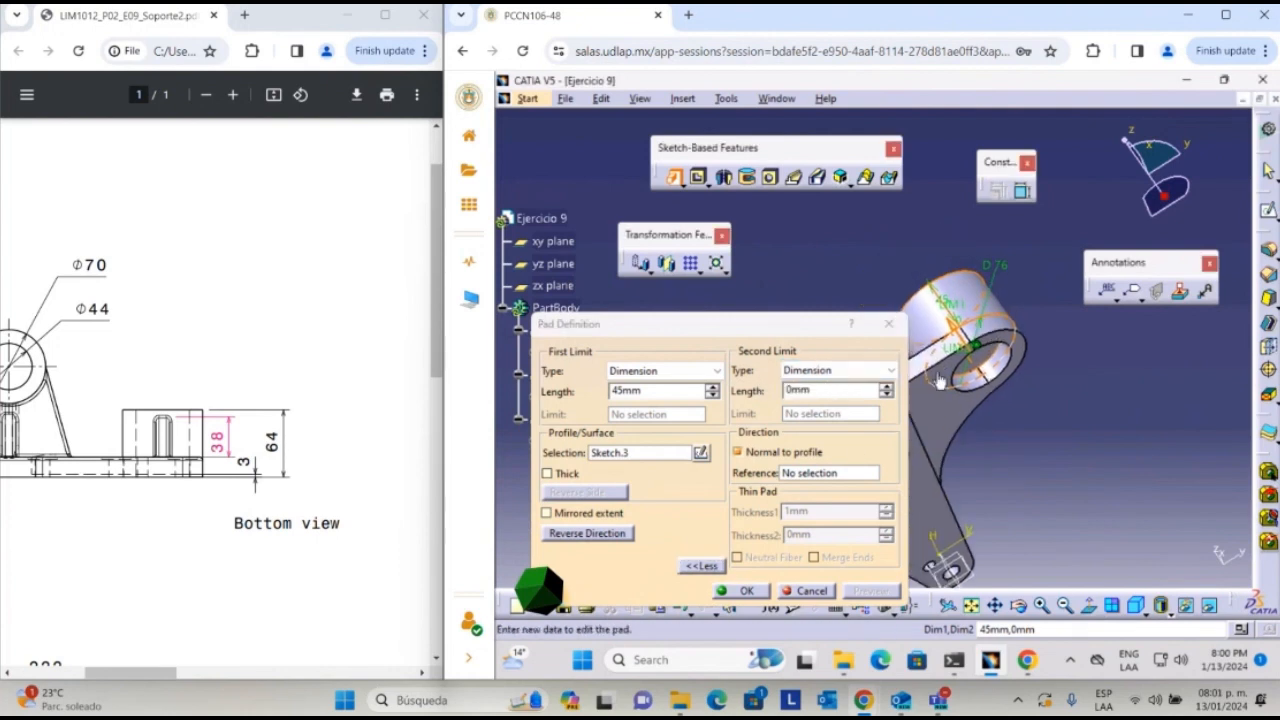
click(834, 389)
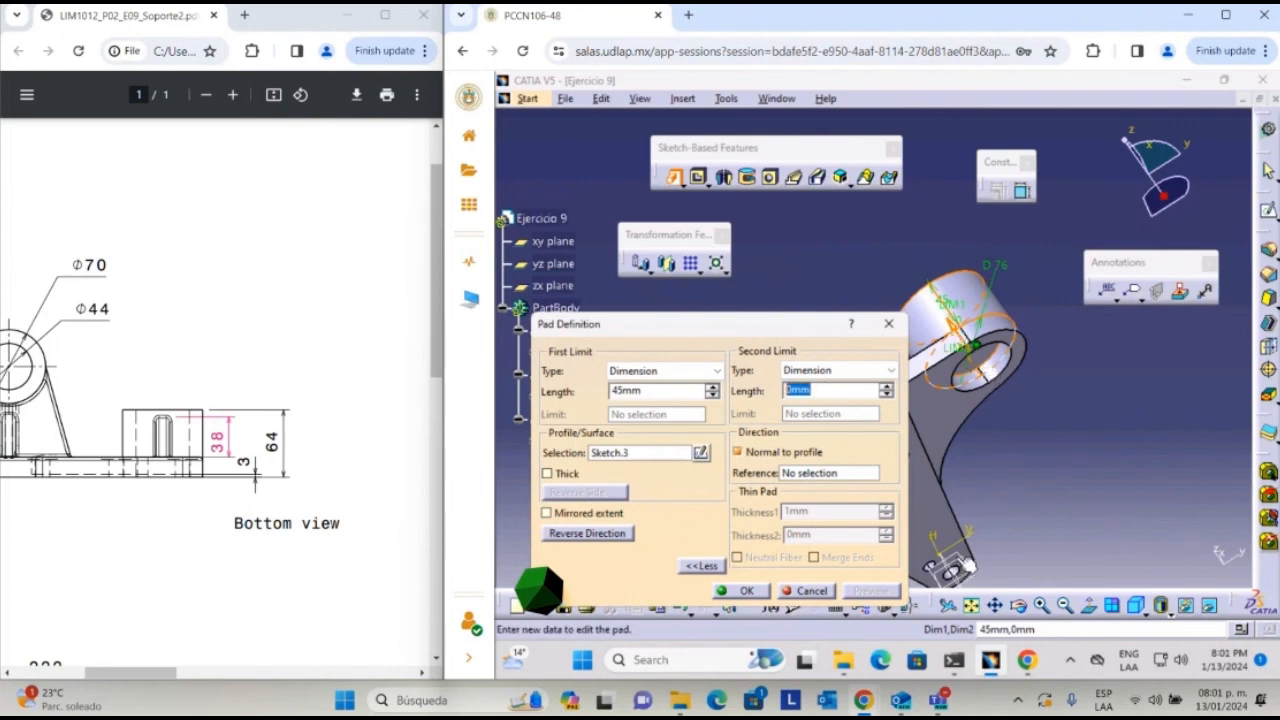
middle_drag(940, 470, 1117, 461)
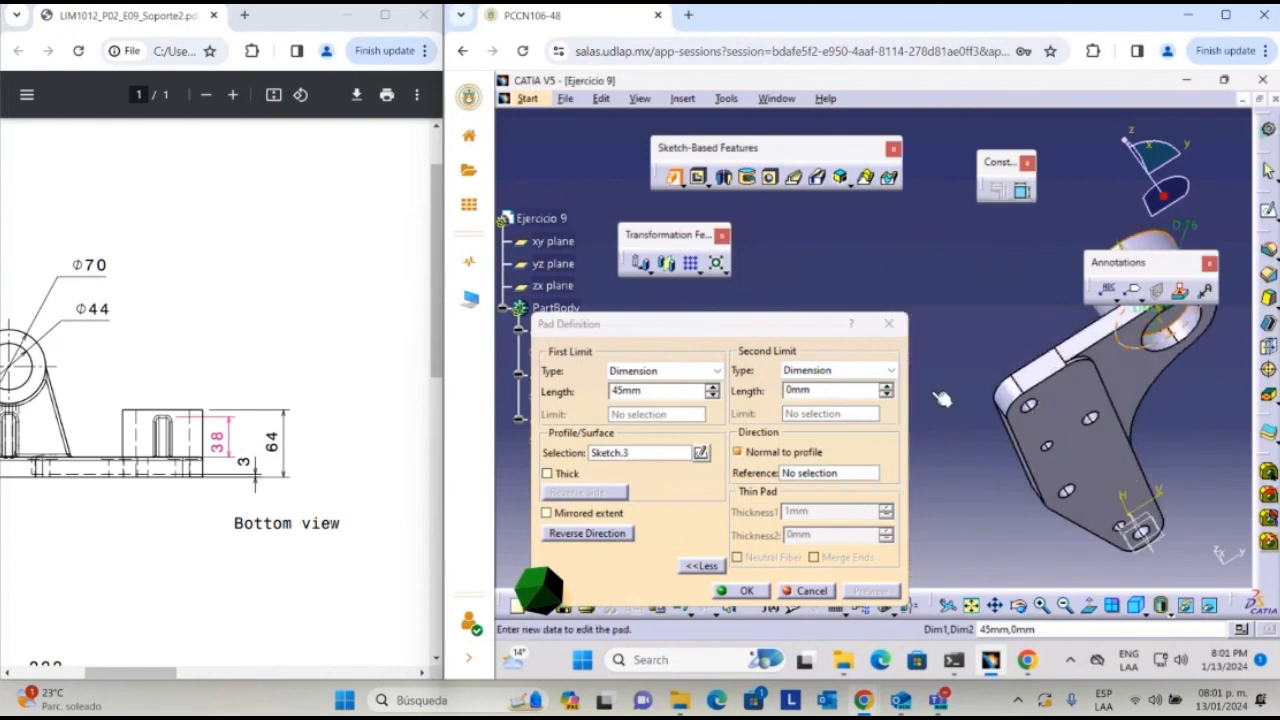
drag(820, 388, 779, 388)
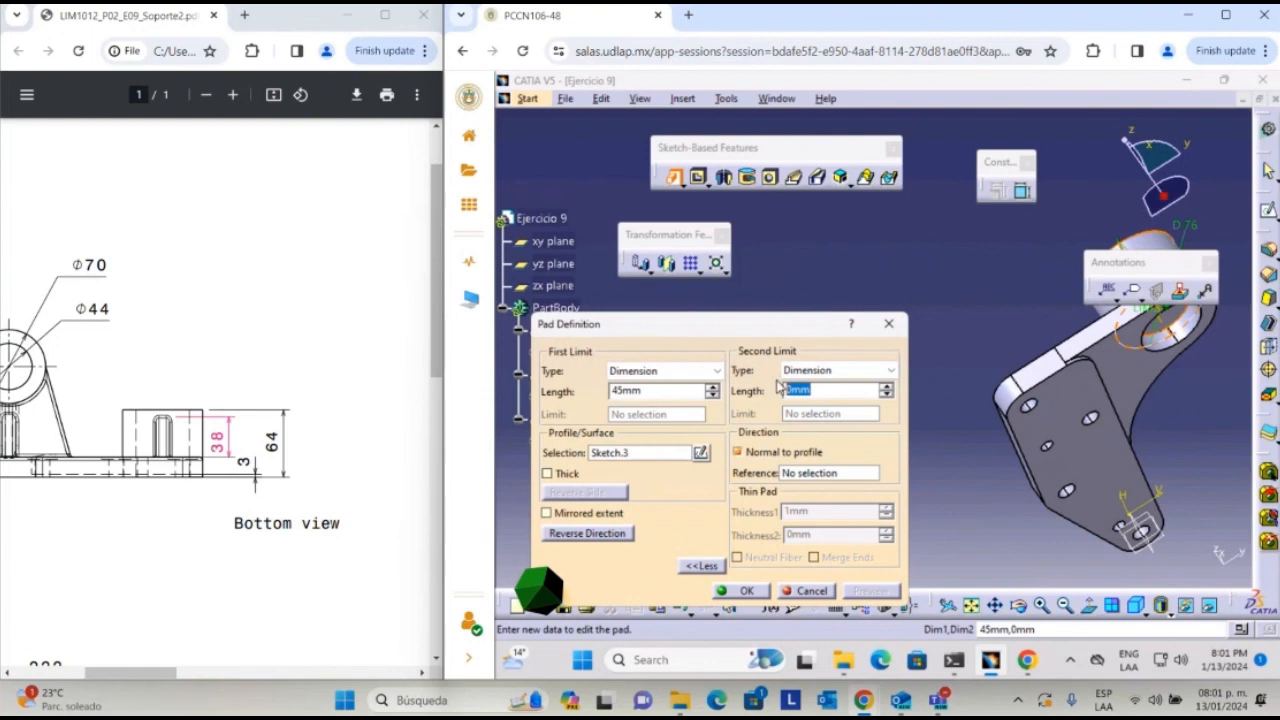
text(19)
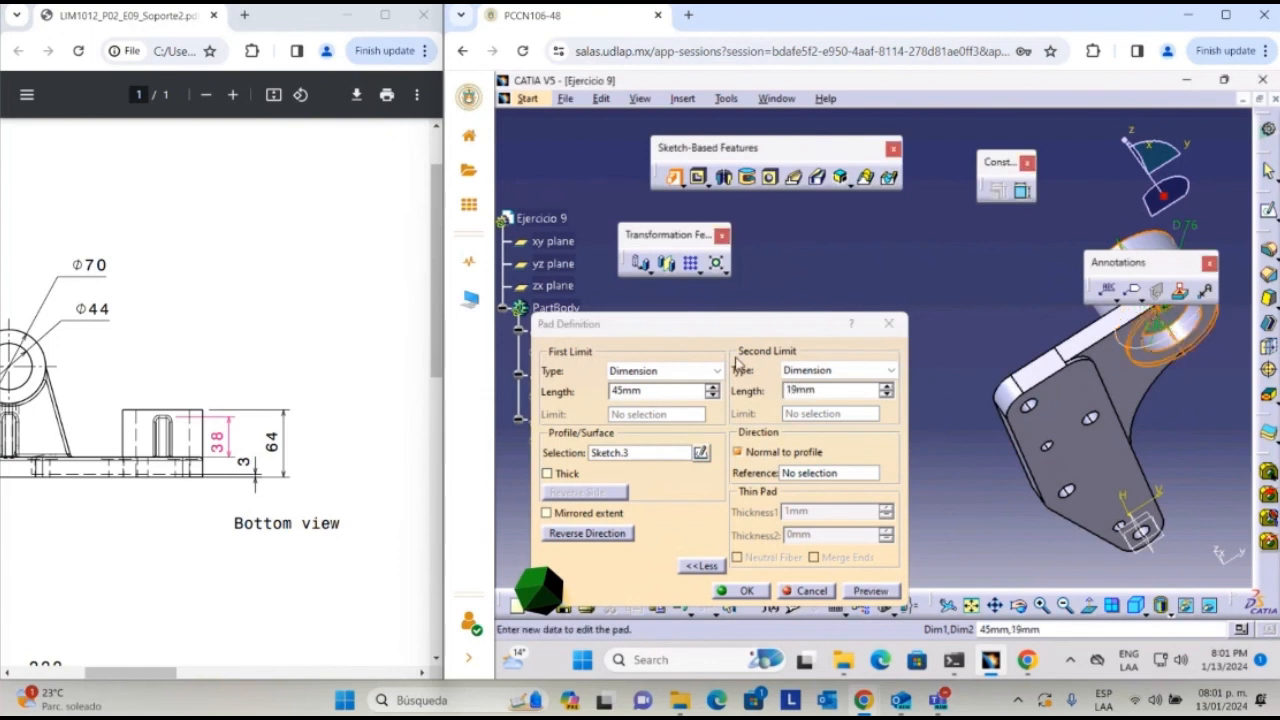
key(Tab)
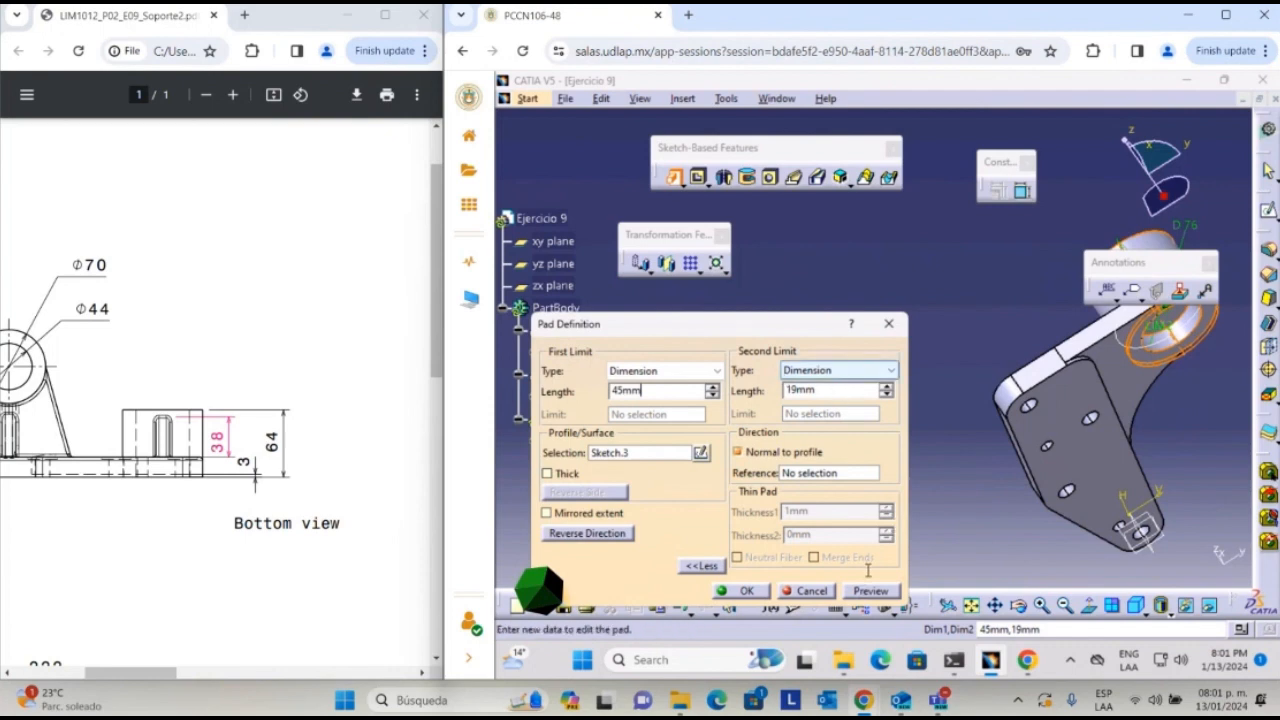
click(872, 590)
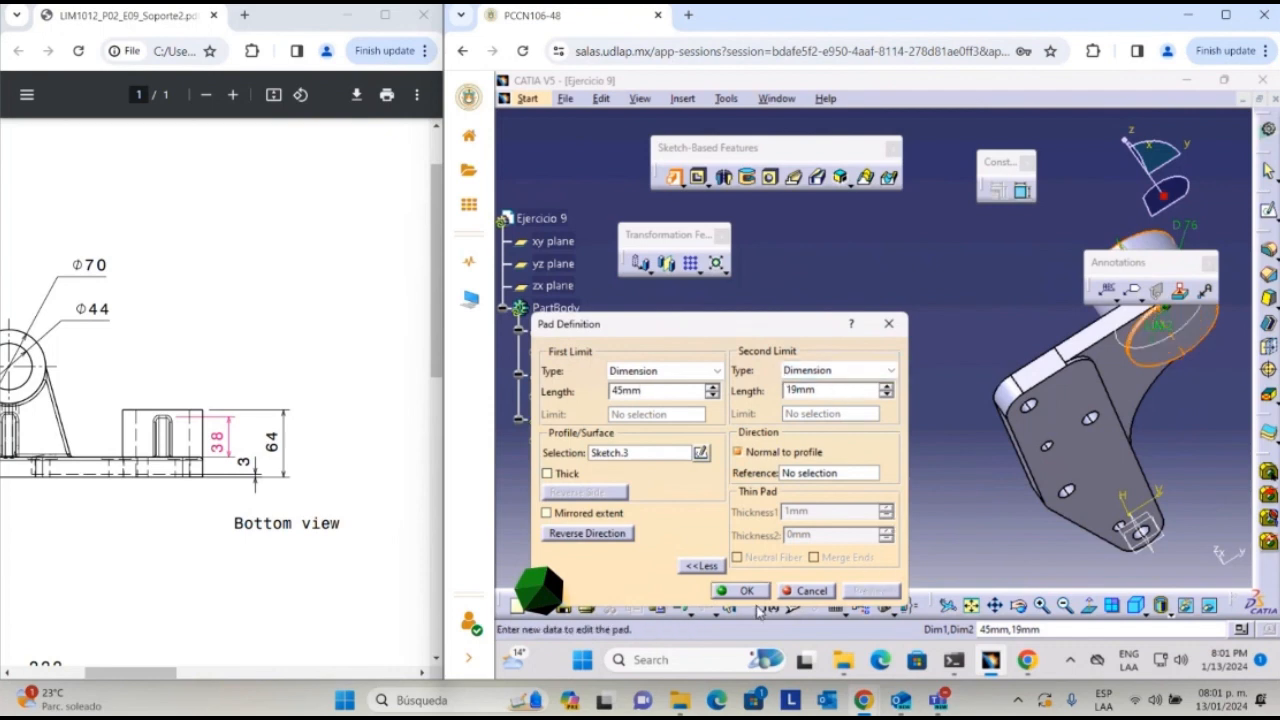
click(745, 591)
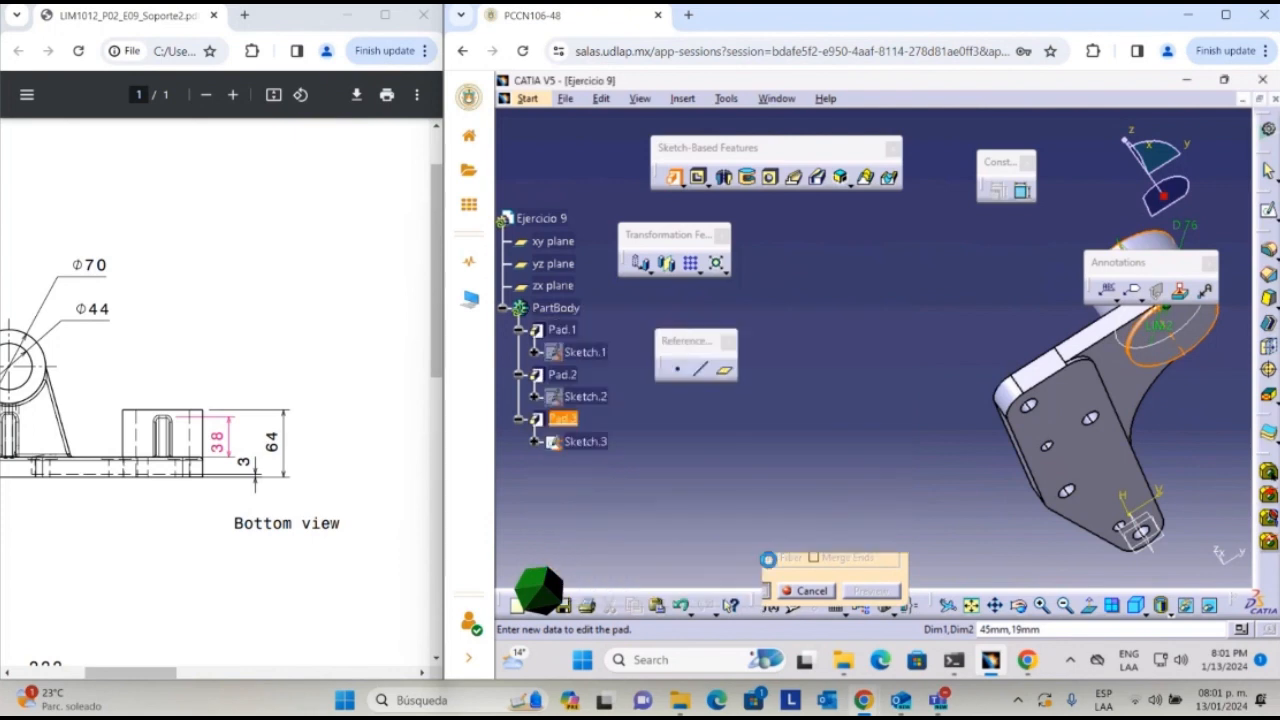
- Change the projected hole circle in the boss sketch from construction to standard geometry and exit the sketch
double_click(583, 441)
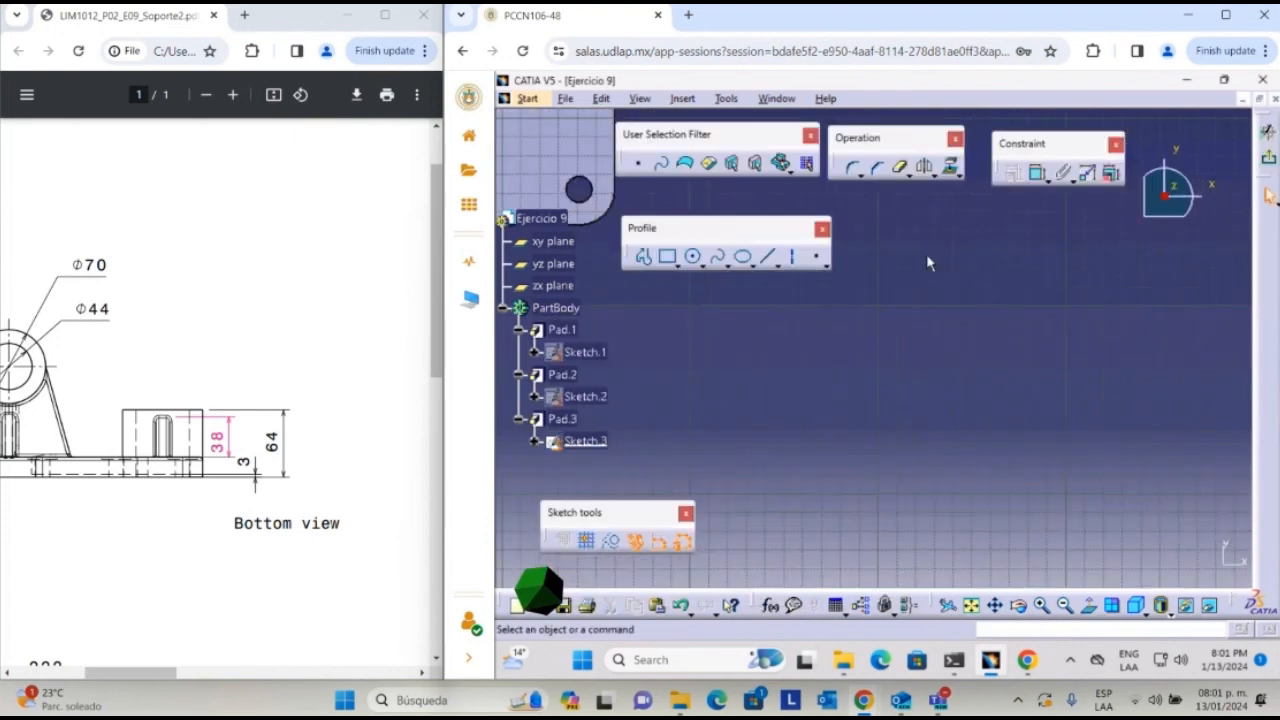
click(970, 605)
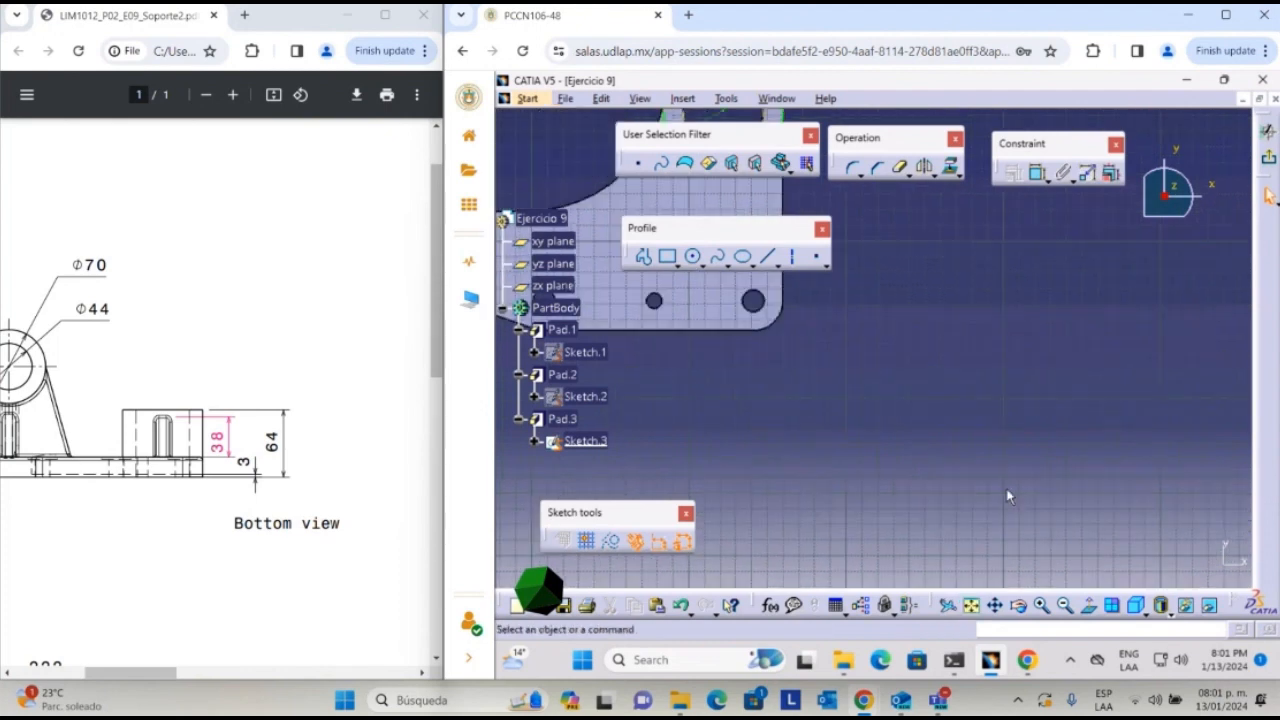
click(613, 548)
click(1146, 332)
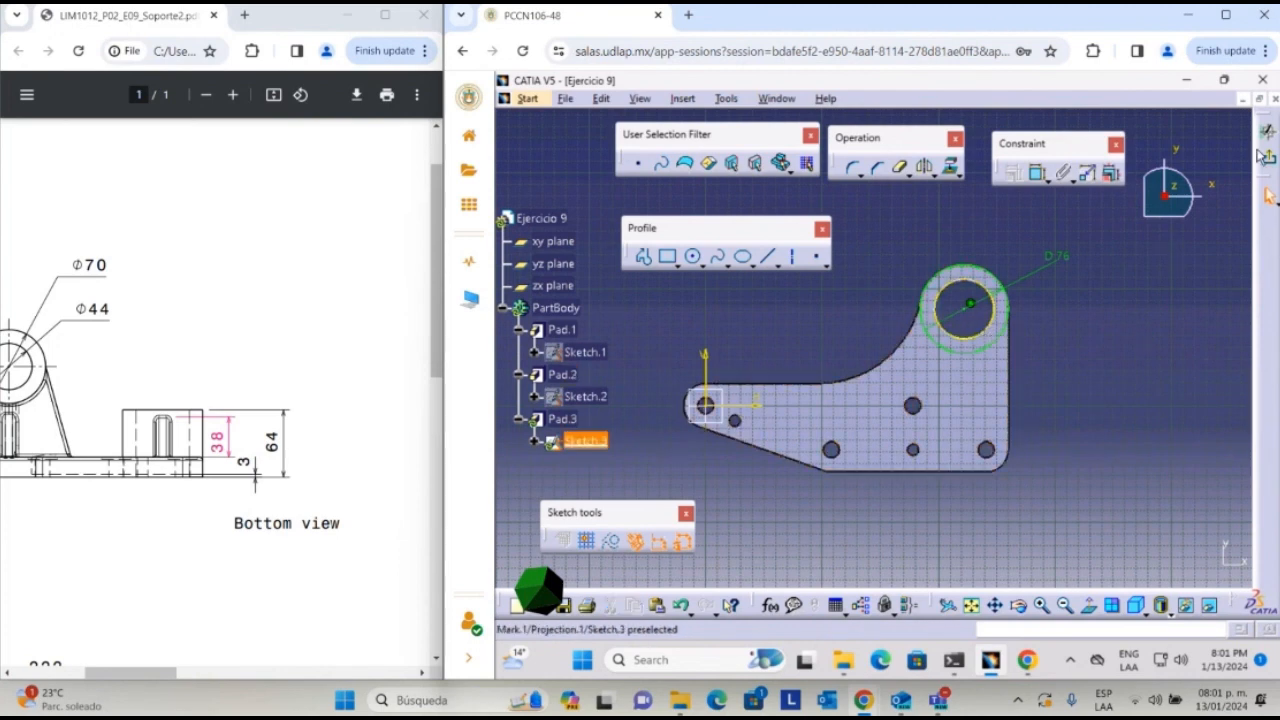
click(1268, 195)
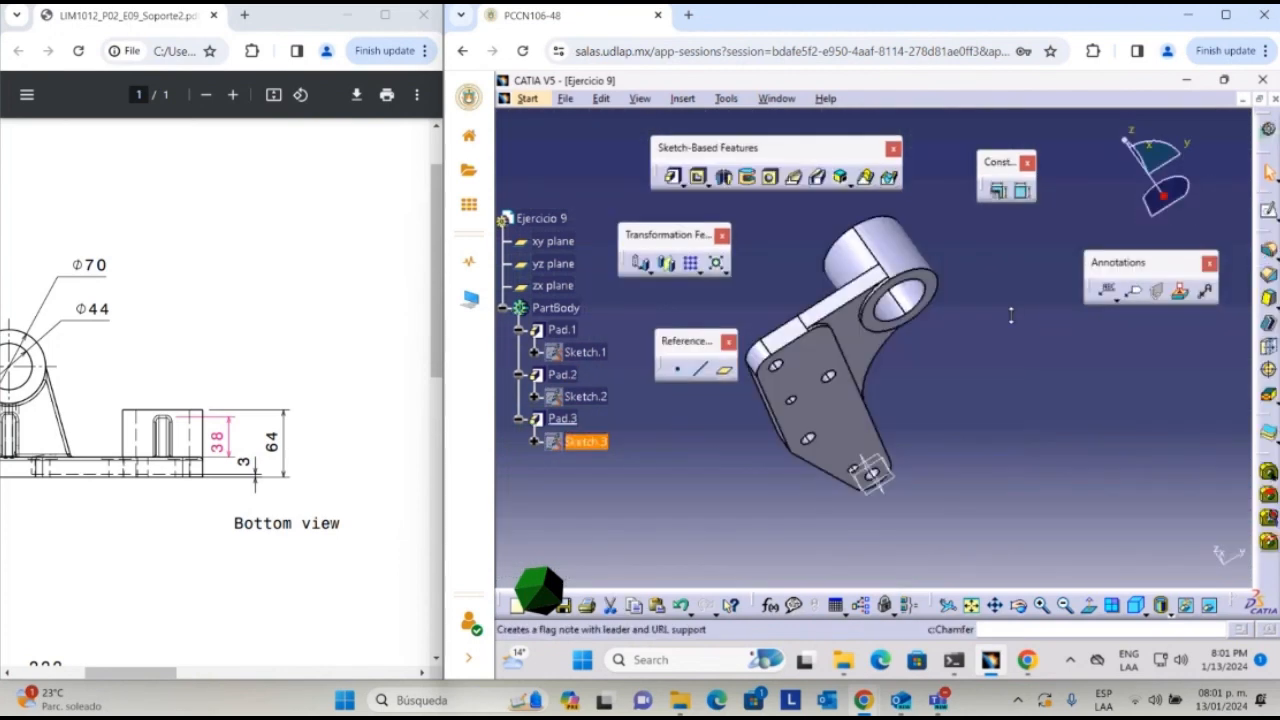
- Examine the bracket with its boss and check the raised cylinder's diameters and height in the drawing's bottom view
middle_drag(847, 330, 928, 448)
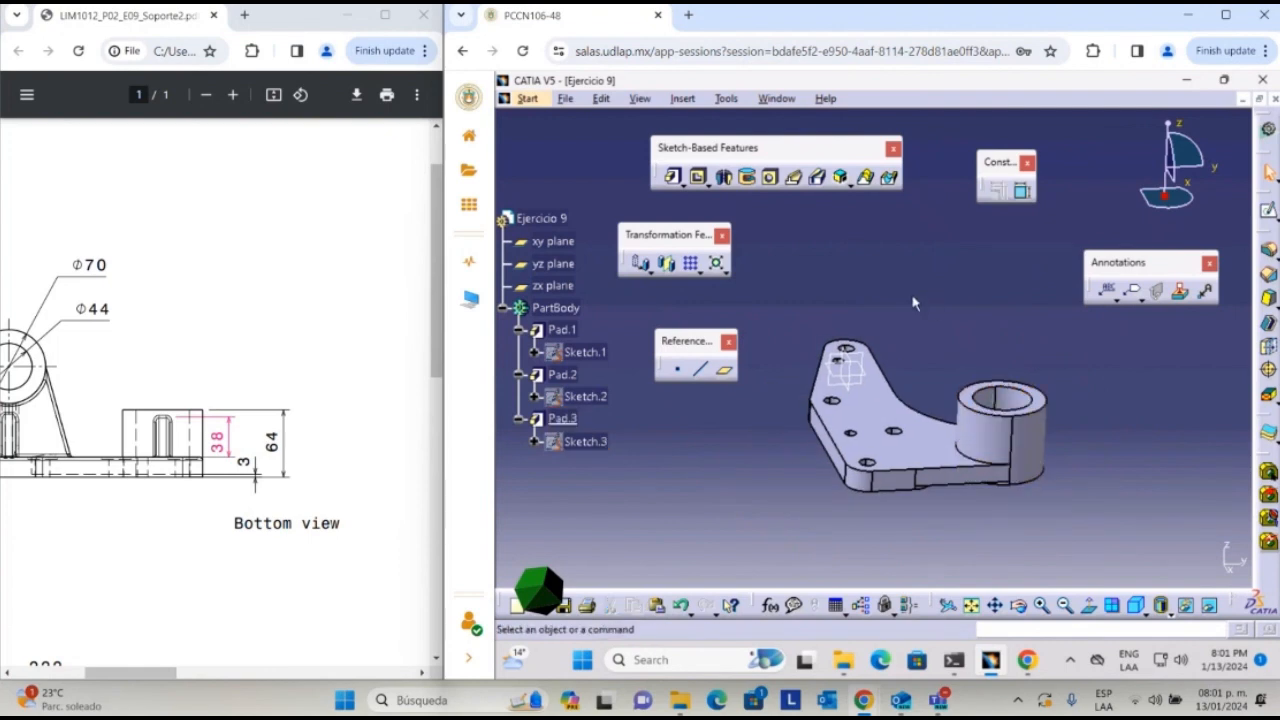
key(ctrl)
key(ctrl)
key(ctrl)
key(ctrl)
drag(136, 673, 100, 673)
key(ctrl)
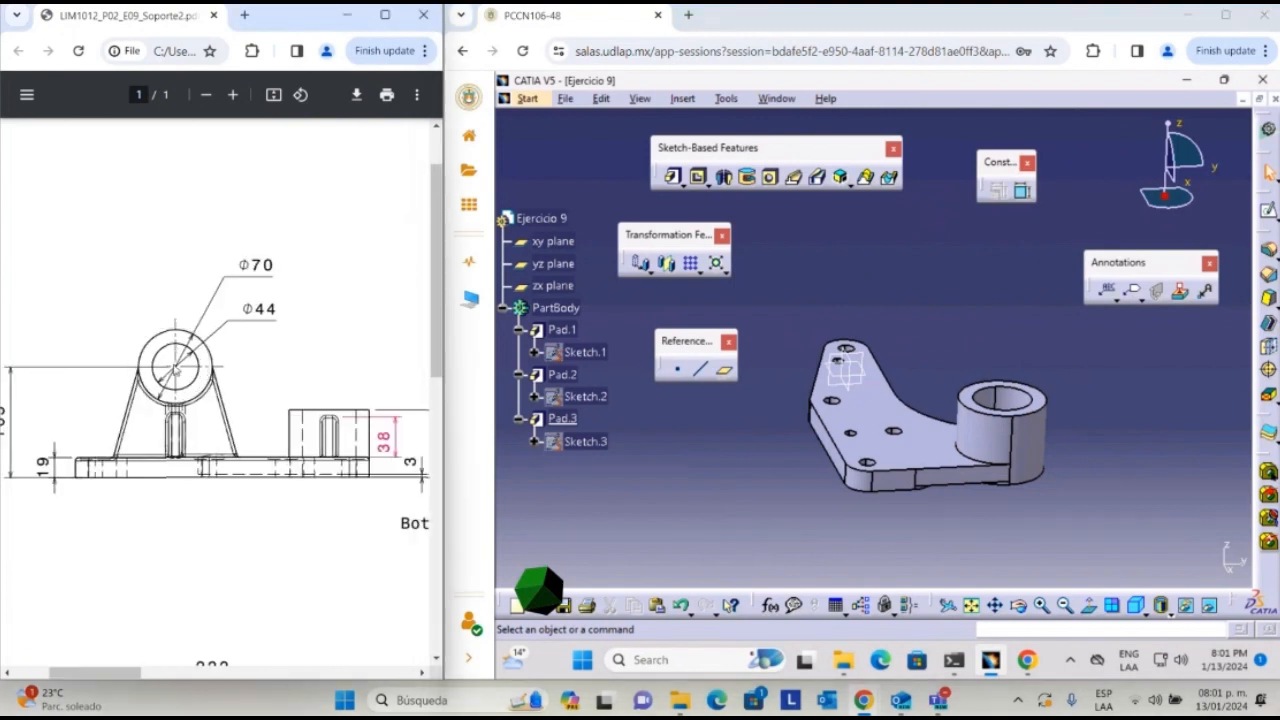
key(ctrl)
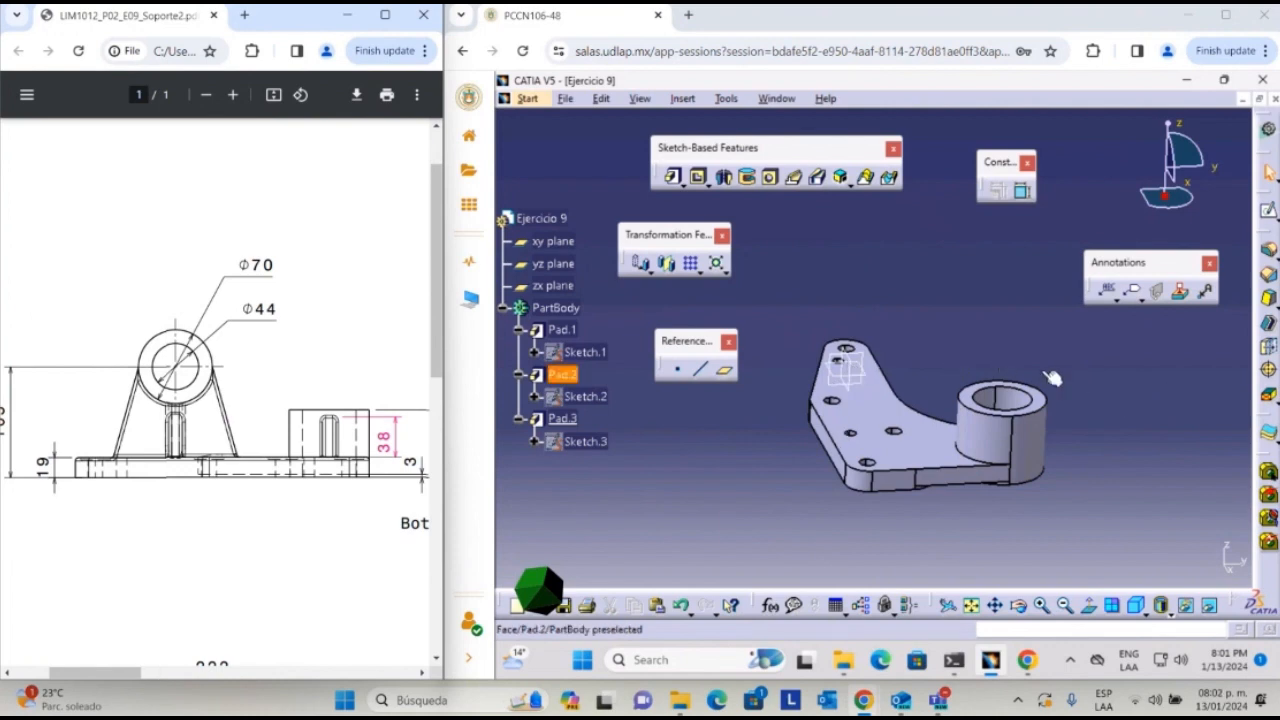
- Select the plate's straight side face between its narrow rounded end and the concave curve
middle_drag(1018, 342, 1008, 238)
click(936, 380)
middle_drag(989, 414, 791, 530)
middle_drag(920, 309, 921, 444)
click(964, 444)
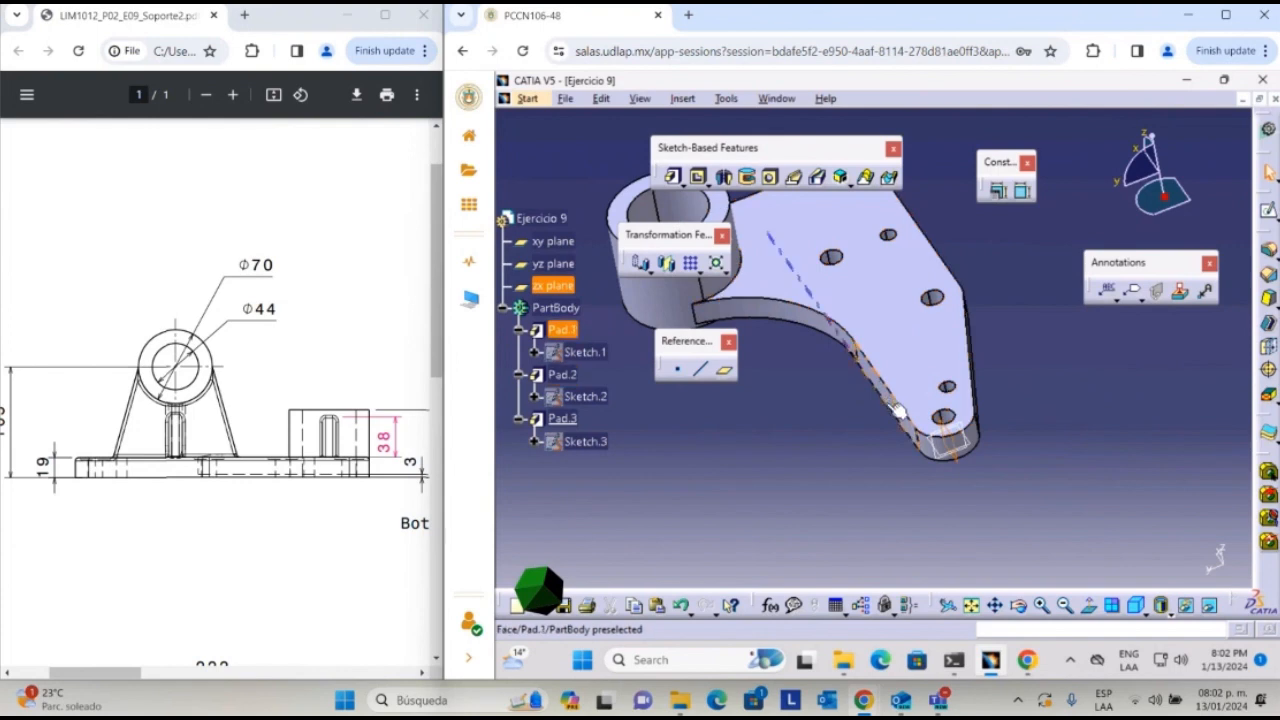
click(910, 425)
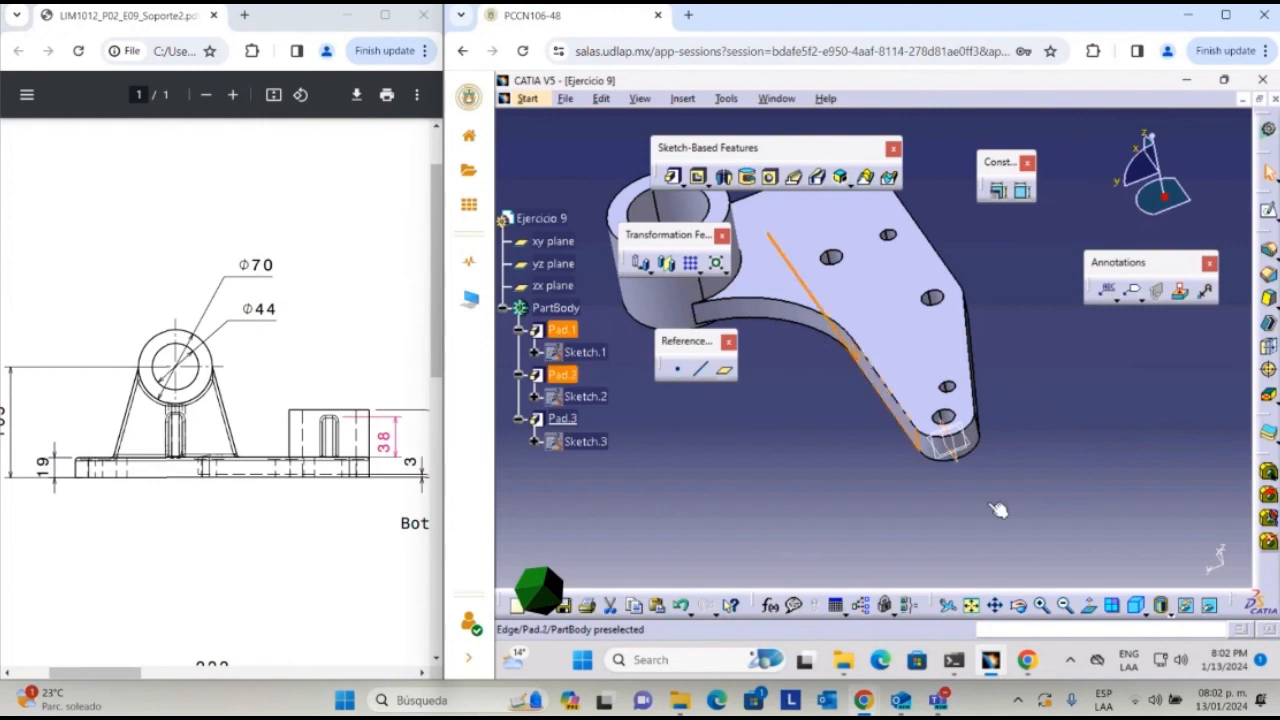
- Compare the drawing's isometric and bottom views to see where the raised cylinder and its ribs sit on the plate
drag(82, 676, 239, 685)
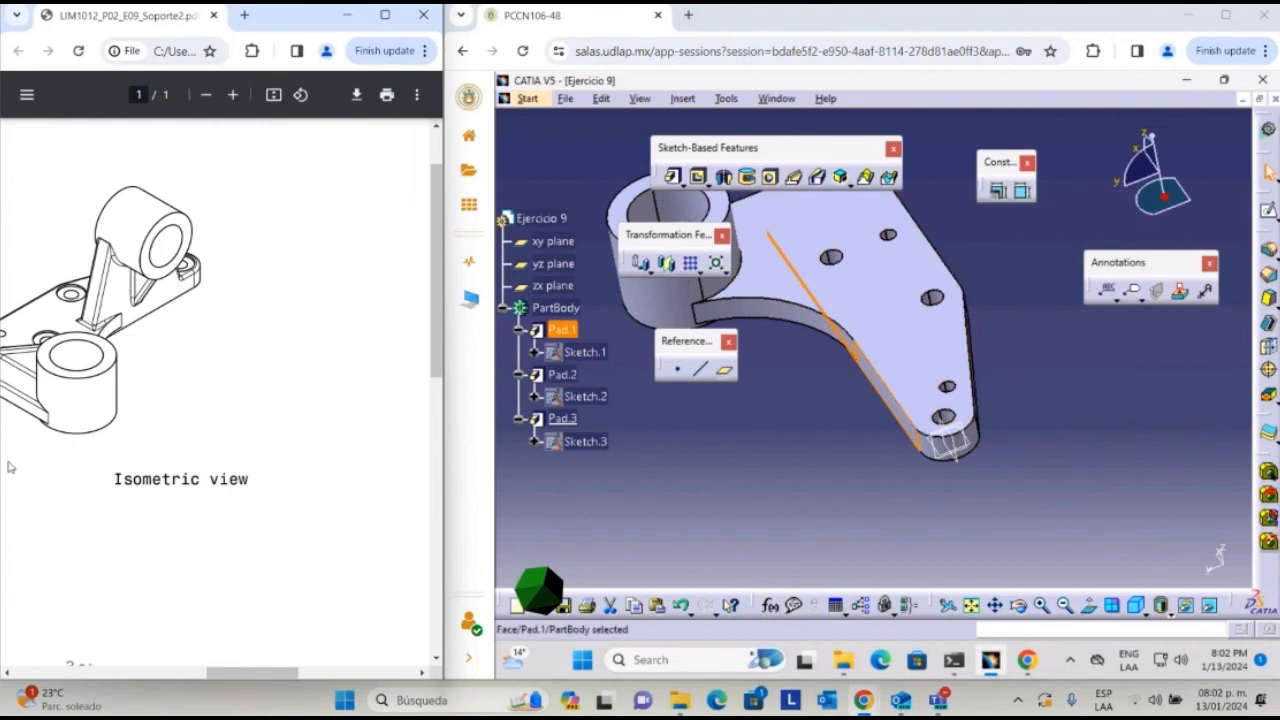
drag(254, 672, 97, 672)
drag(95, 623, 86, 612)
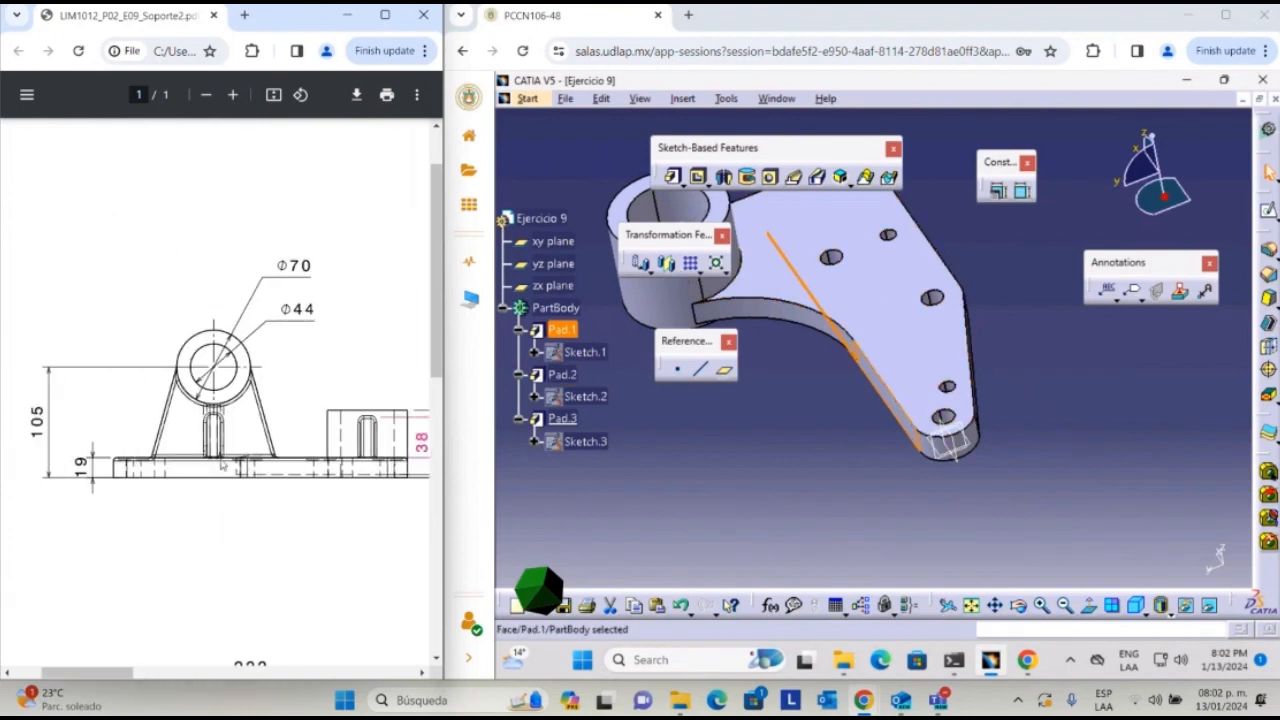
key(ctrl)
drag(97, 677, 262, 676)
key(ctrl)
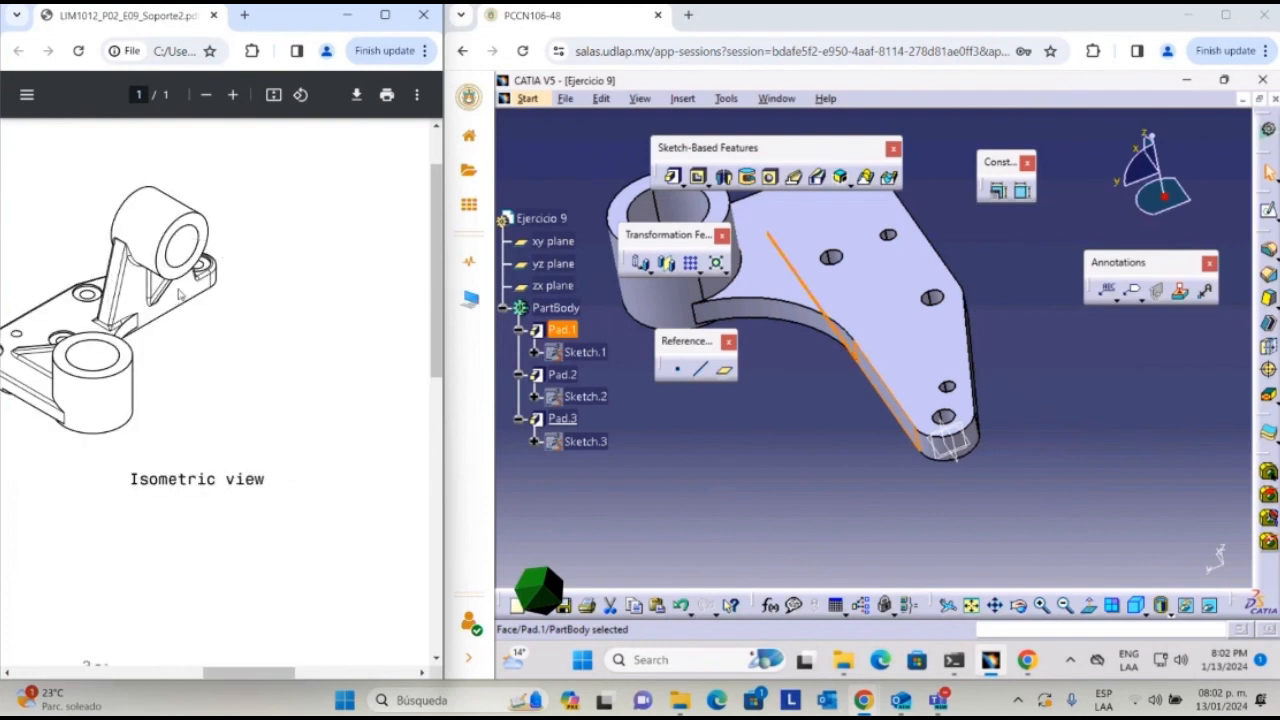
key(ctrl)
- Start a new sketch on the selected straight side face of the plate
click(1268, 212)
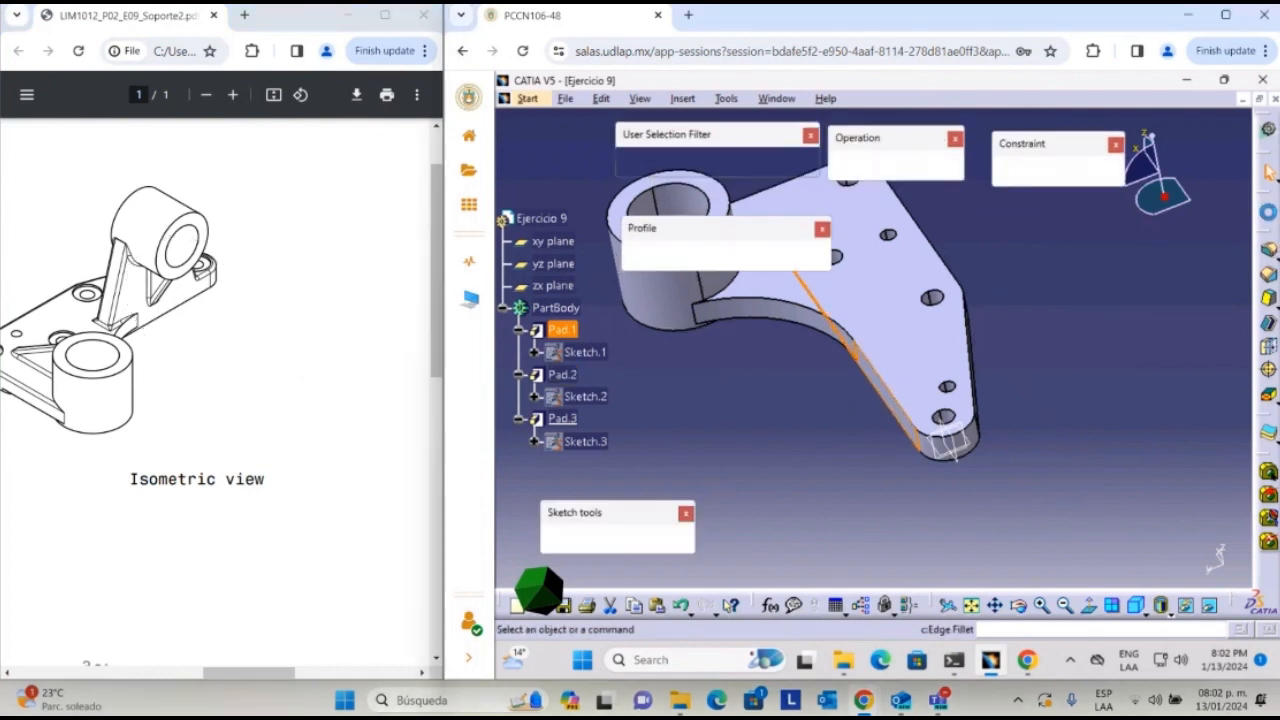
key(ctrl)
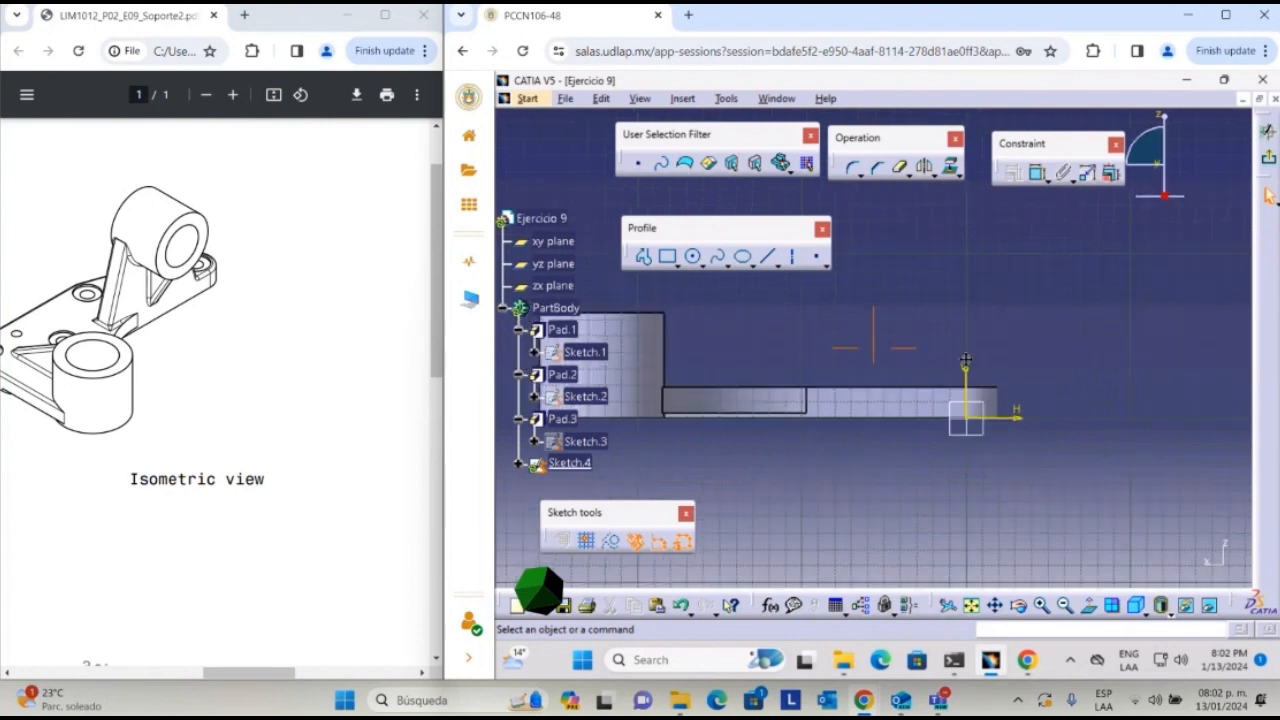
middle_drag(988, 358, 1015, 367)
- Draw two concentric circles above the plate near its narrow end, about 57 mm and 40 mm in diameter, following the drawing's bottom view
drag(241, 672, 66, 660)
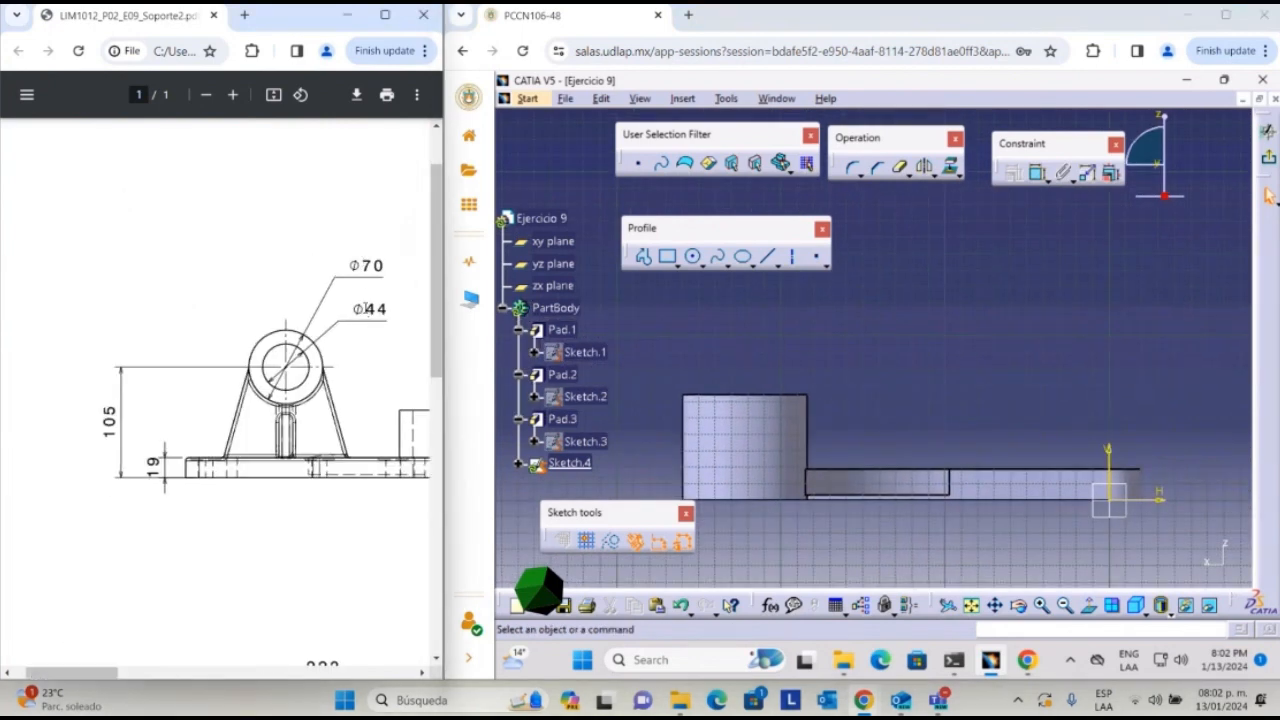
click(694, 255)
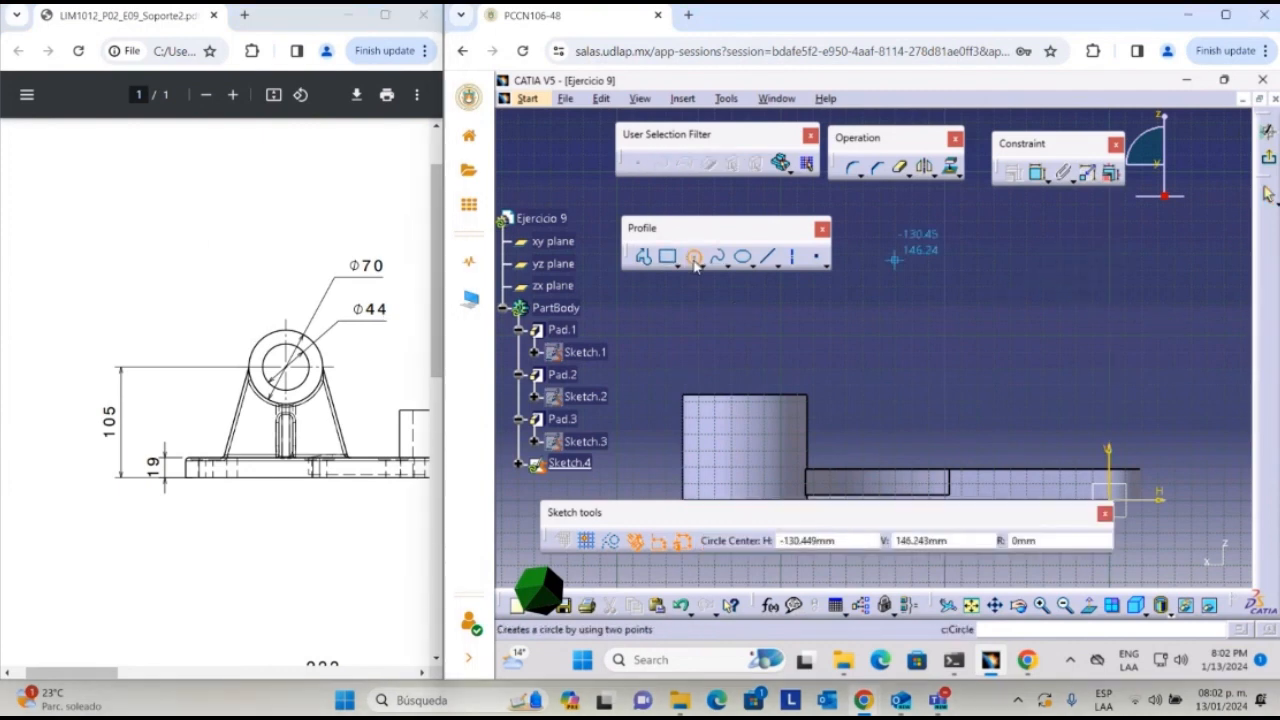
click(1040, 292)
click(1064, 325)
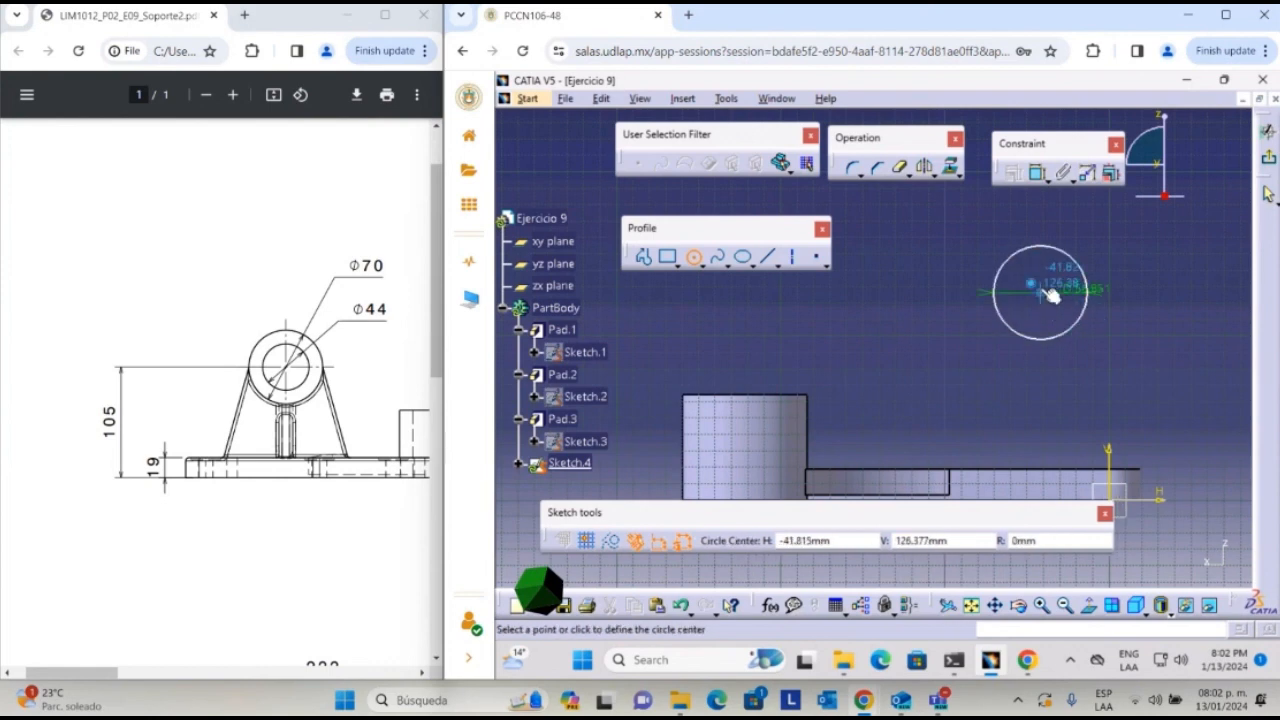
click(1042, 292)
click(1068, 296)
key(Escape)
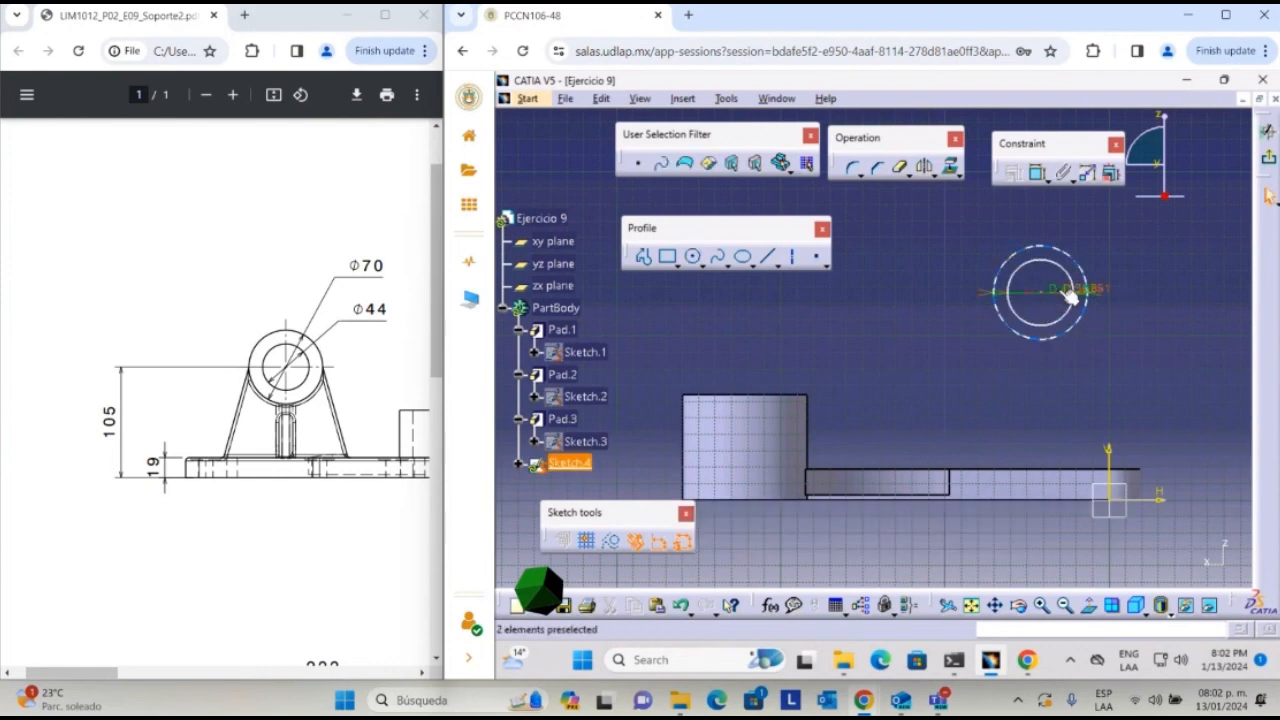
- Move the diameter labels clear of the two concentric circles and set the diameters to 70 mm outside and 44 mm inside
click(1068, 296)
click(1222, 212)
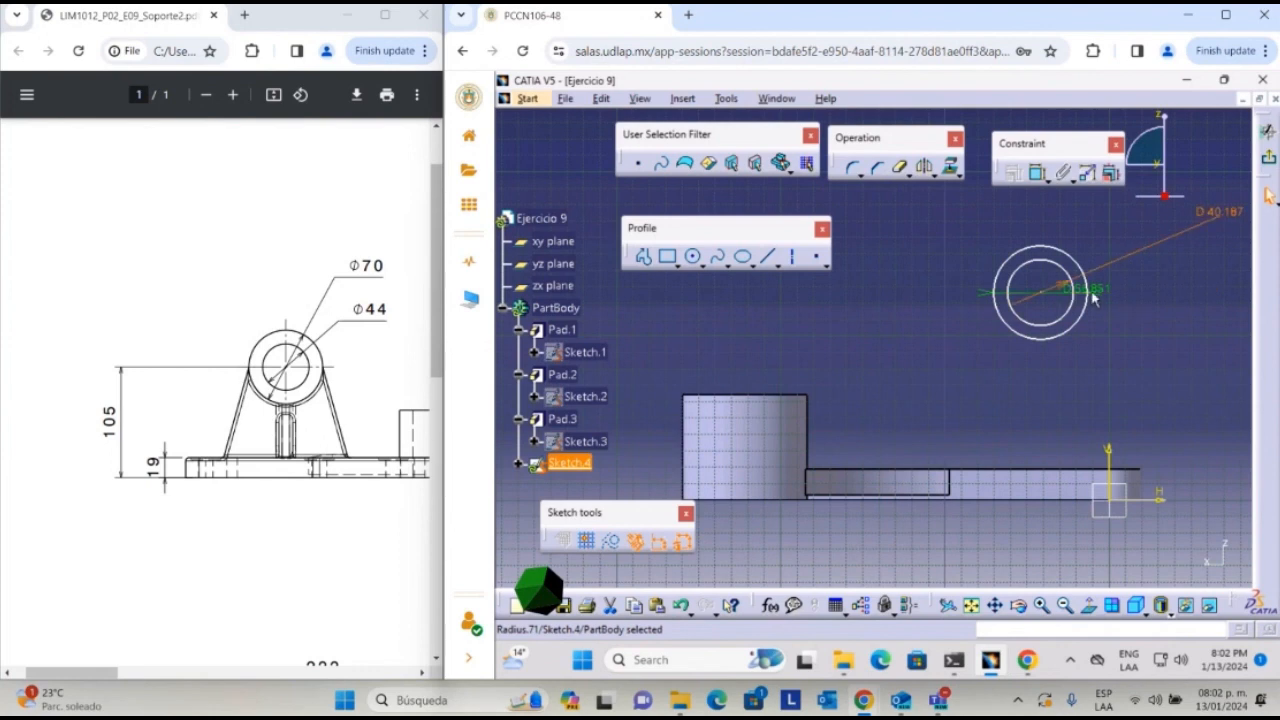
click(1085, 291)
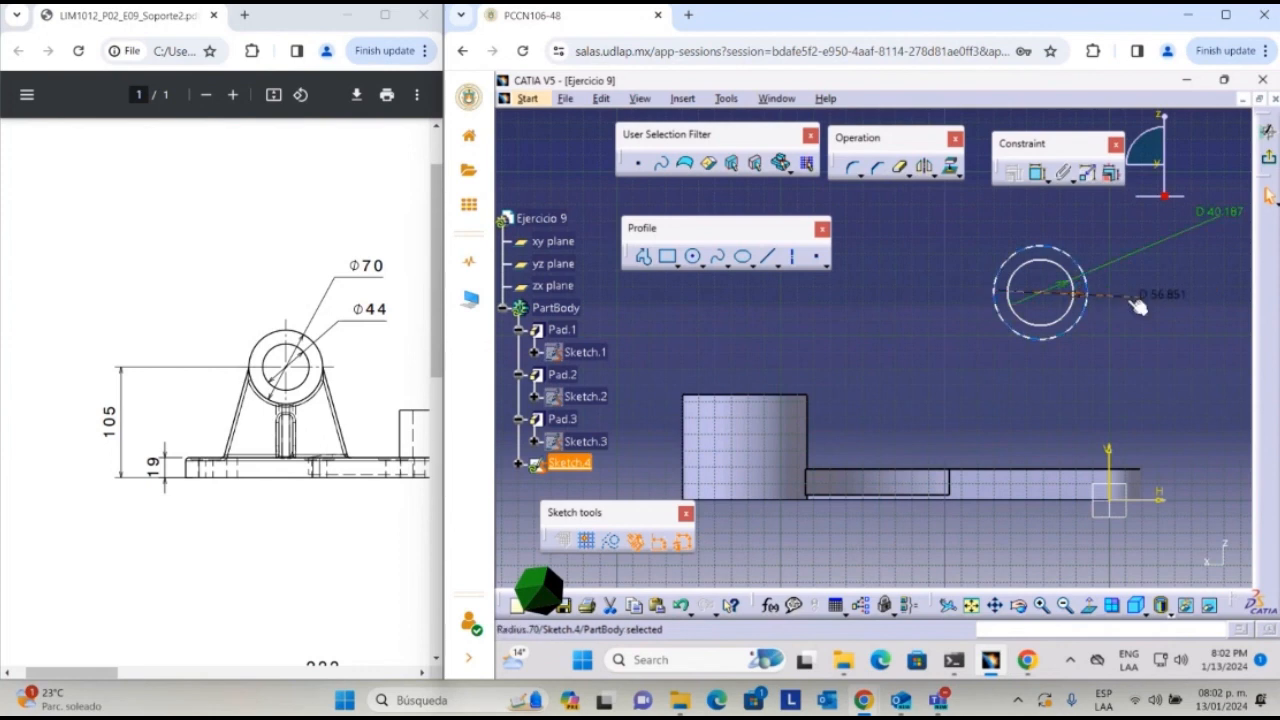
middle_click(1104, 273)
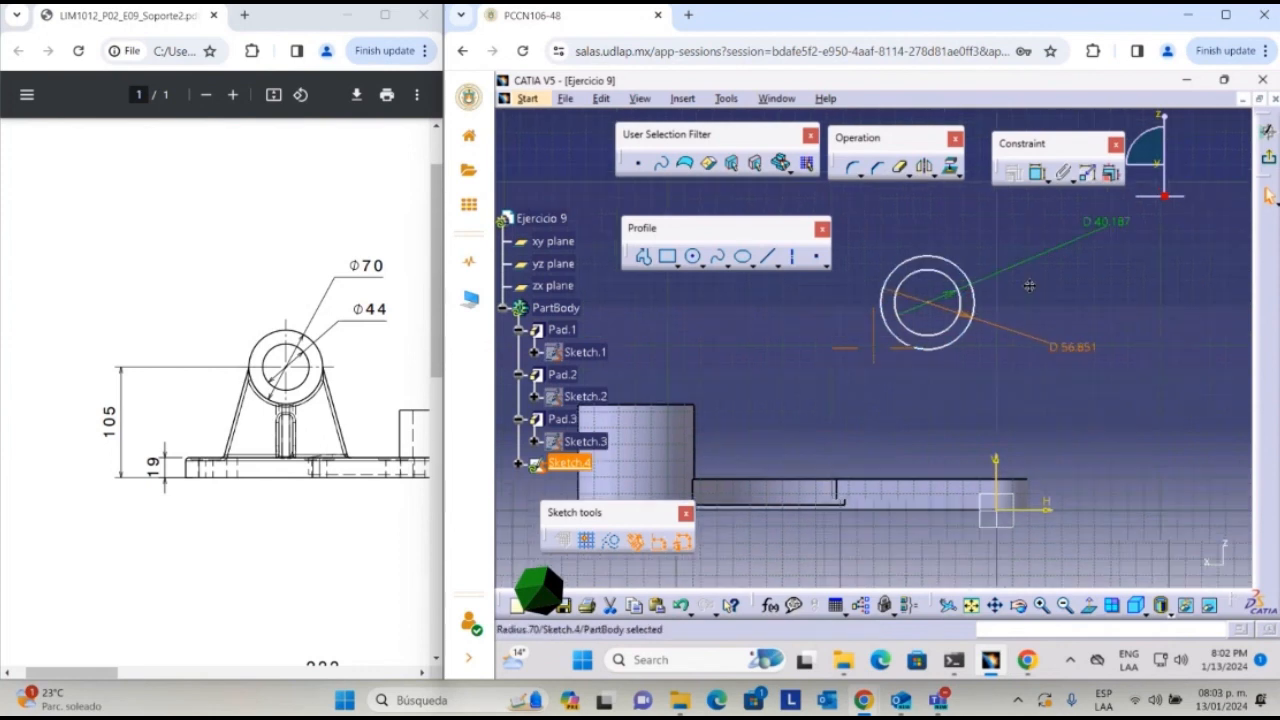
double_click(1056, 249)
text(70)
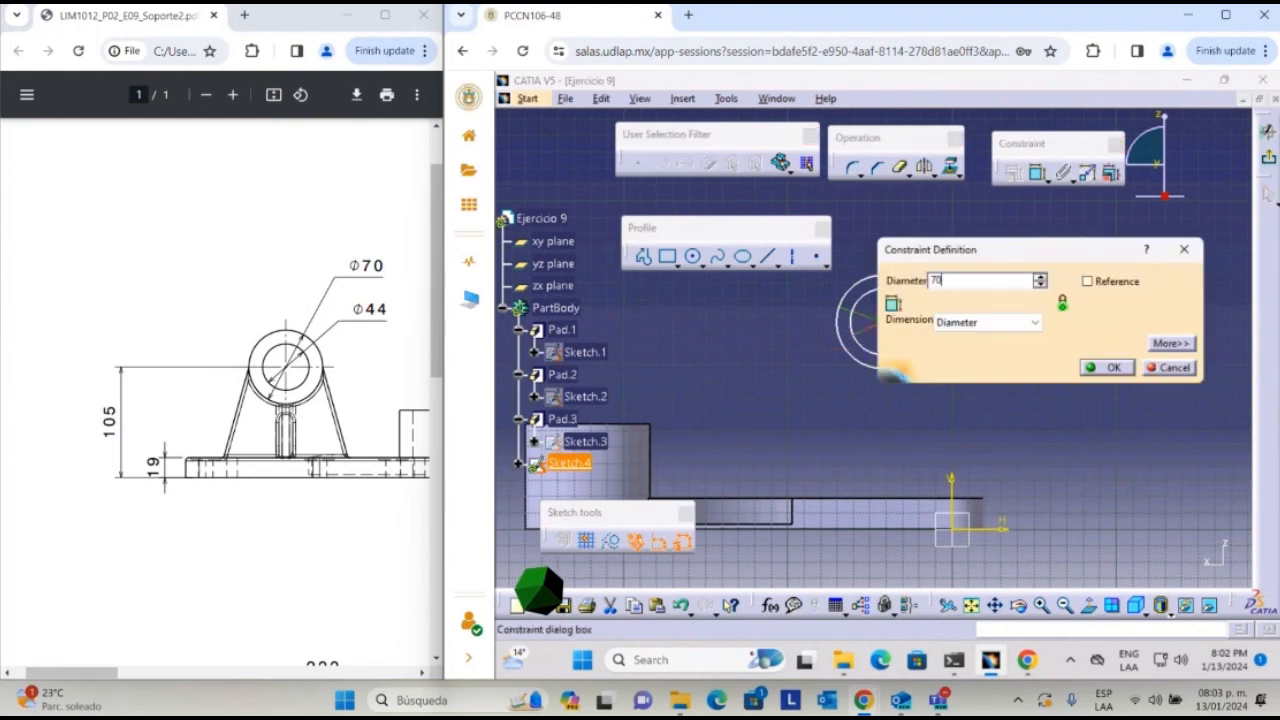
key(Return)
double_click(1030, 368)
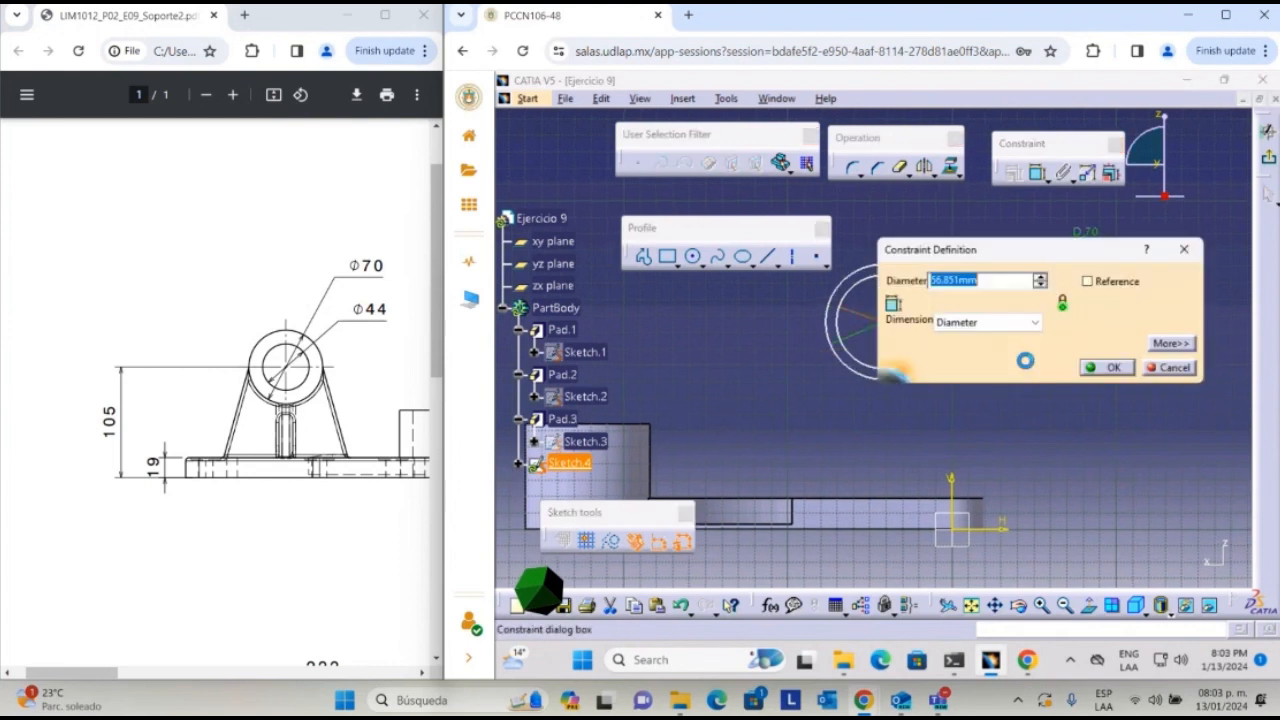
text(44)
key(Return)
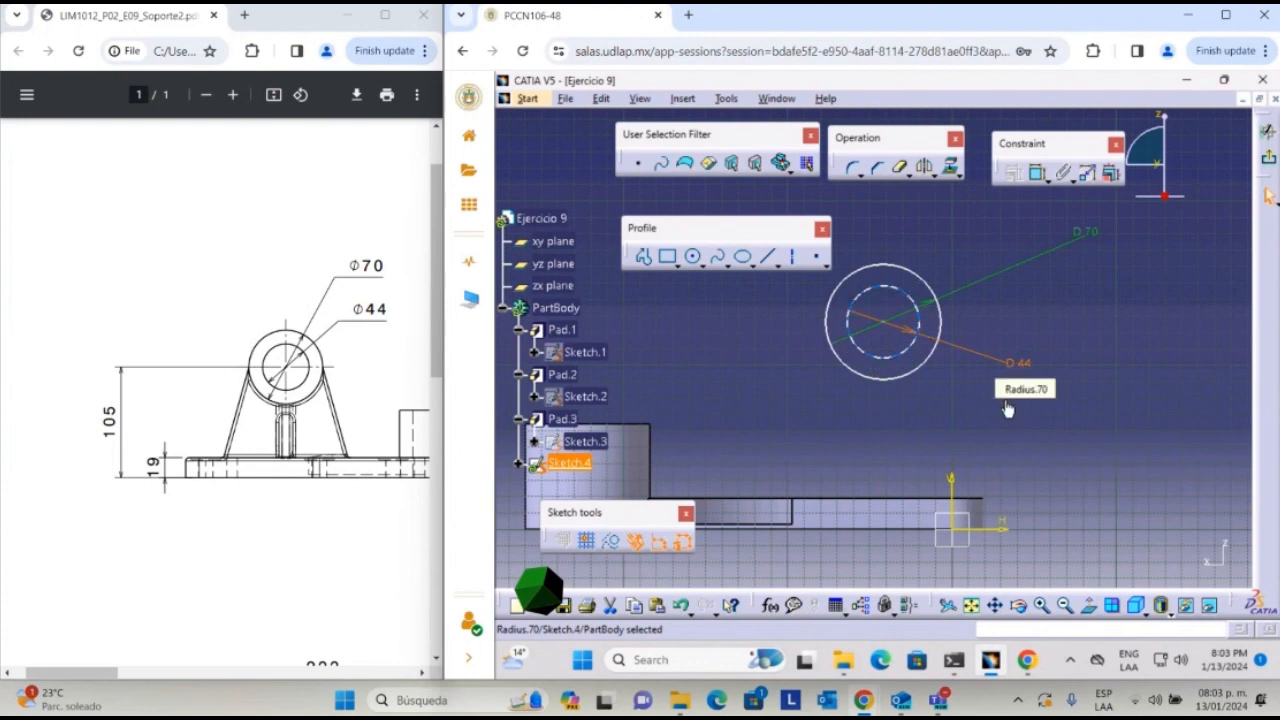
- Examine the drawing's front view for the horizontal distance between the raised cylinder and the tall cylinder
click(1087, 388)
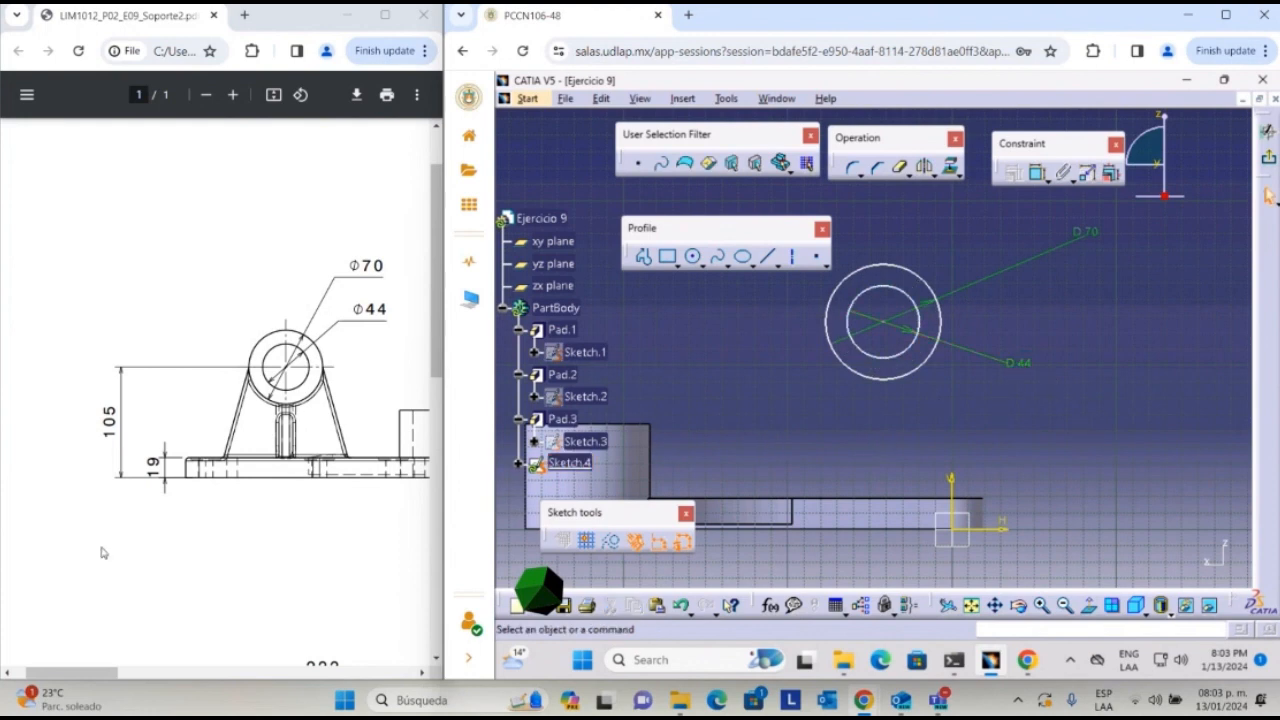
scroll(183, 533, down, 5)
scroll(150, 600, up, 2)
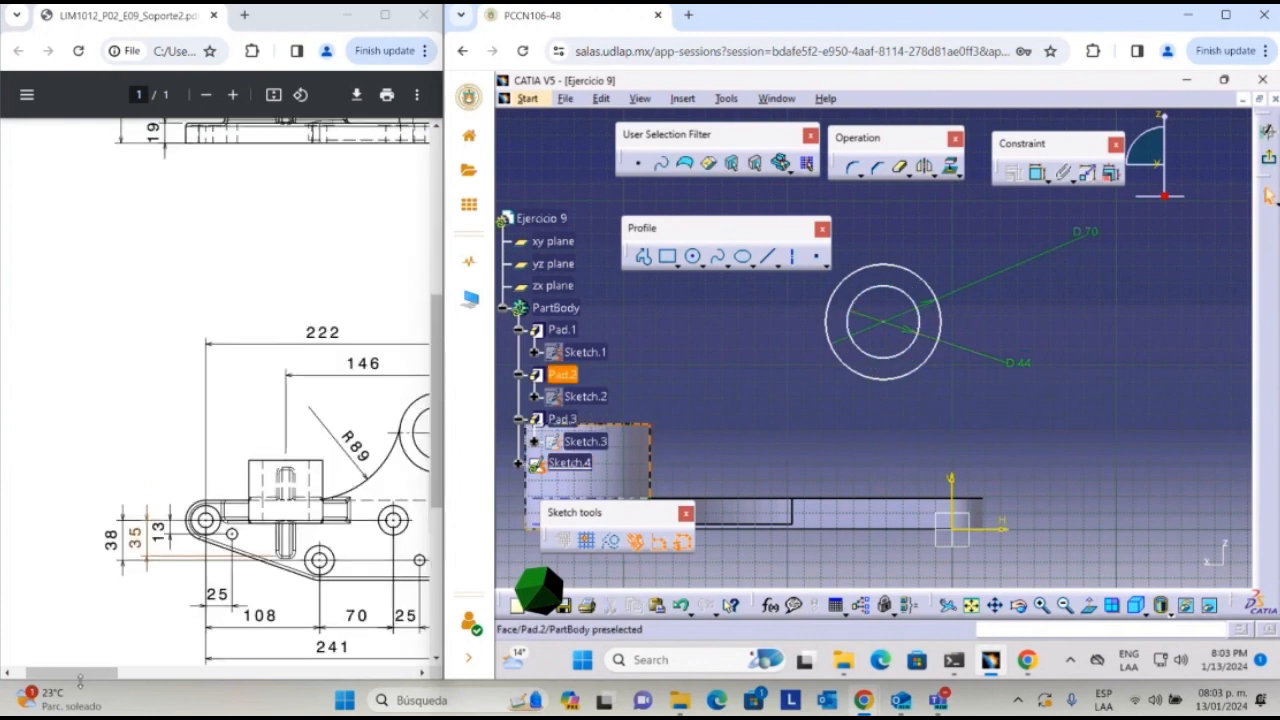
scroll(180, 595, right, 3)
scroll(197, 591, down, 3)
scroll(197, 591, up, 2)
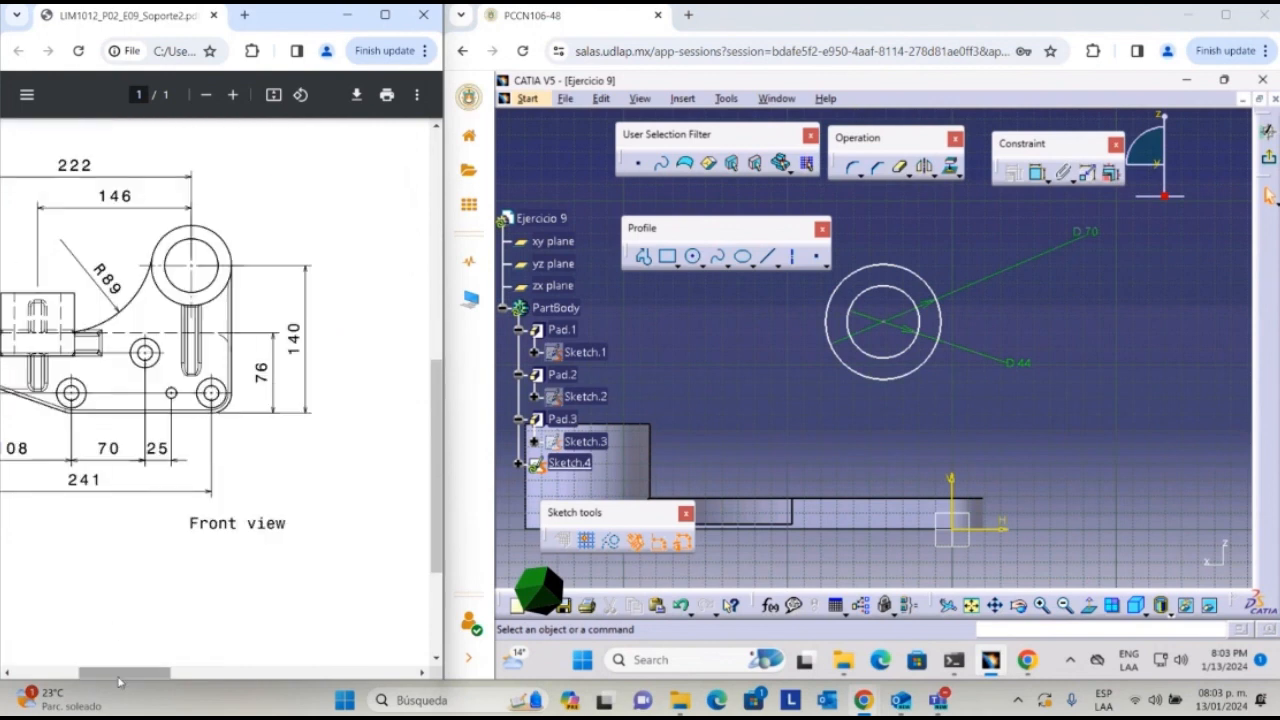
scroll(260, 520, left, 3)
scroll(323, 440, up, 2)
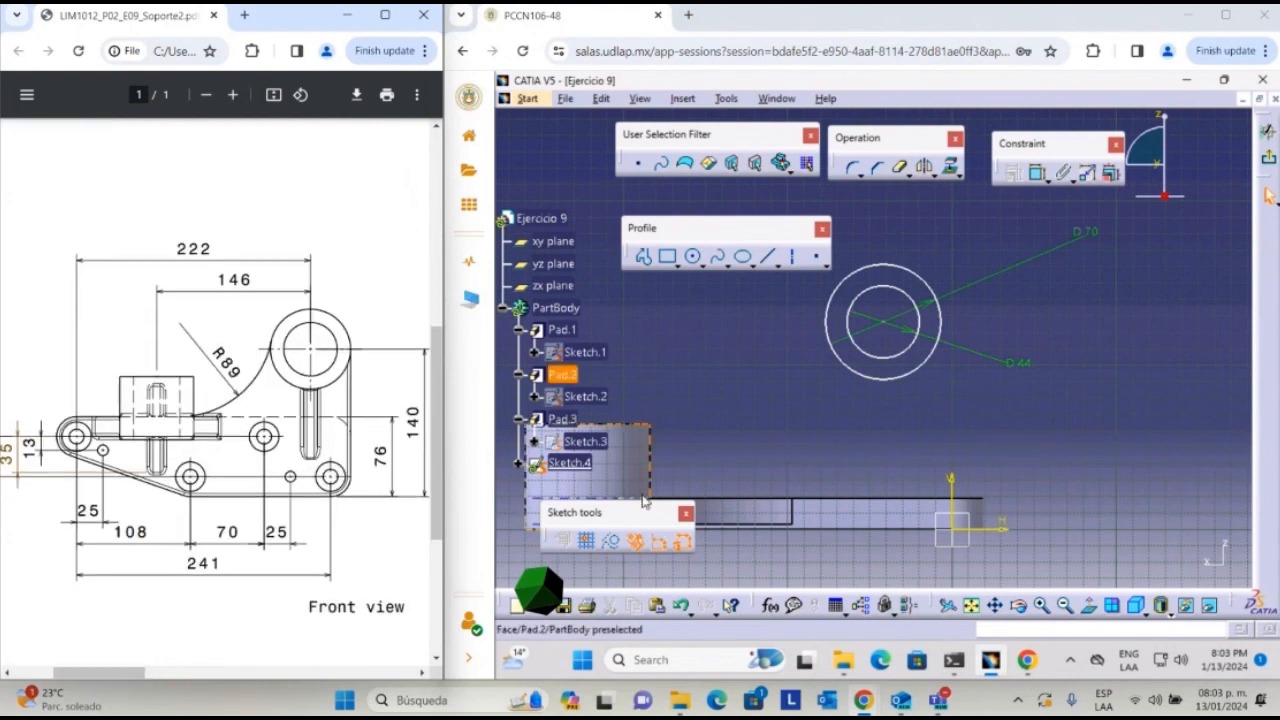
mouse_move(902, 330)
middle_down()
mouse_move(934, 330)
mouse_move(963, 300)
middle_up()
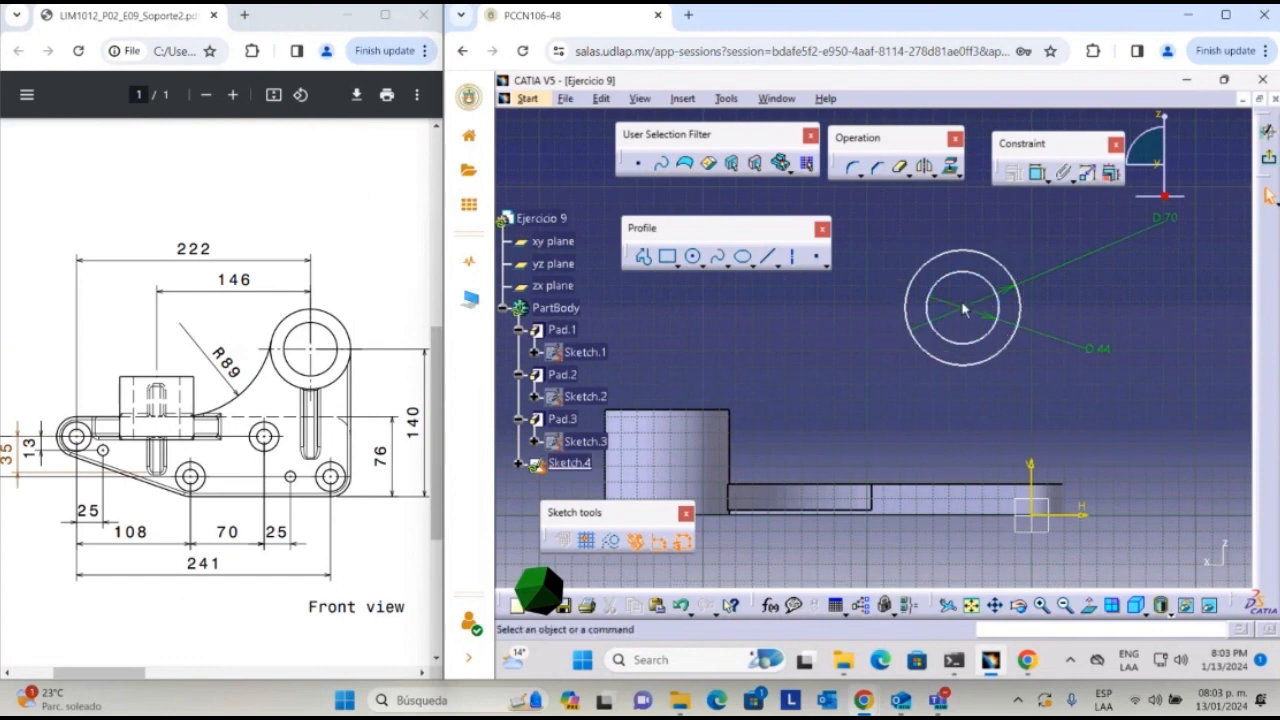
click(153, 391)
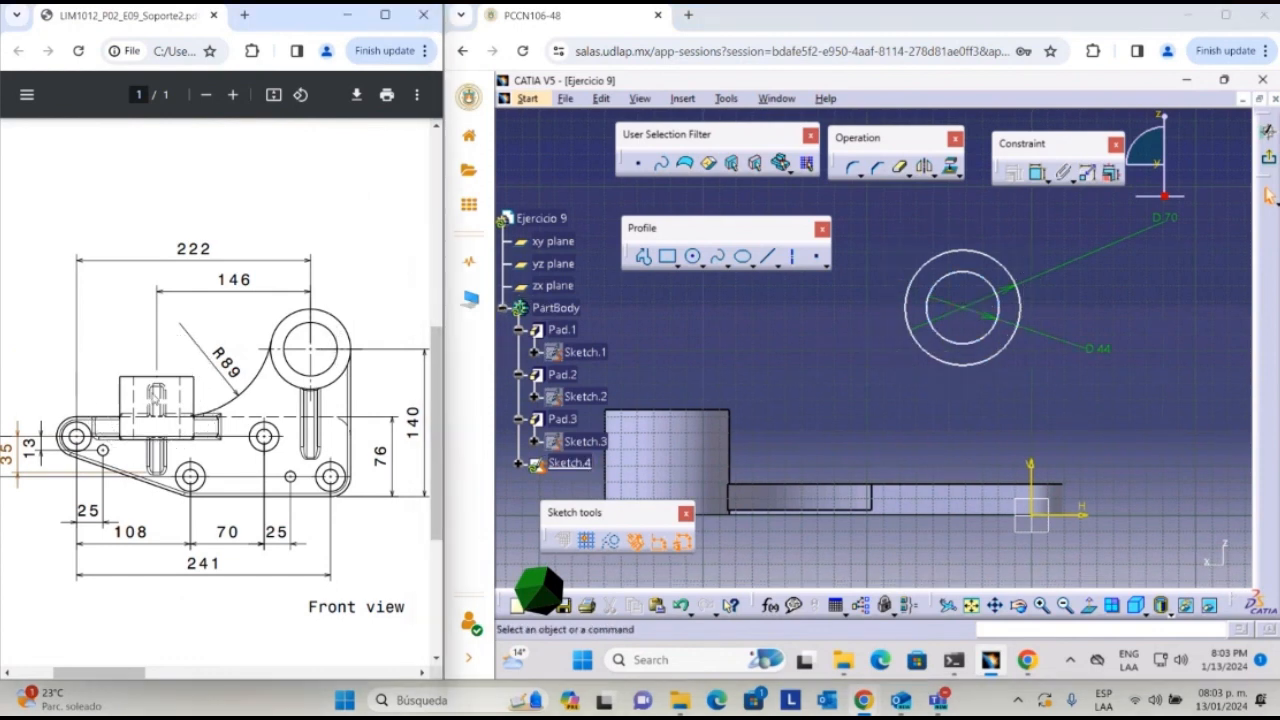
- Project the tall cylinder's outer rim edge onto the sketch plane and make the projected line construction geometry
click(667, 409)
middle_drag(965, 399, 1151, 377)
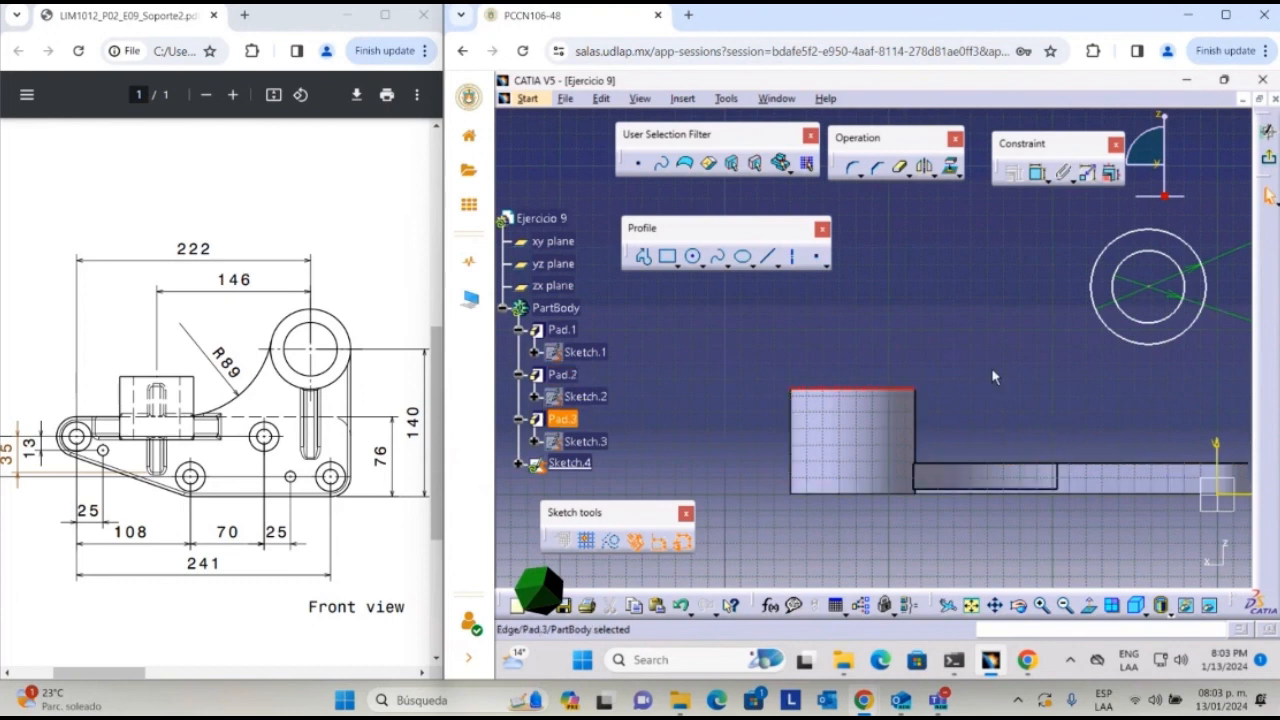
middle_drag(991, 367, 860, 362)
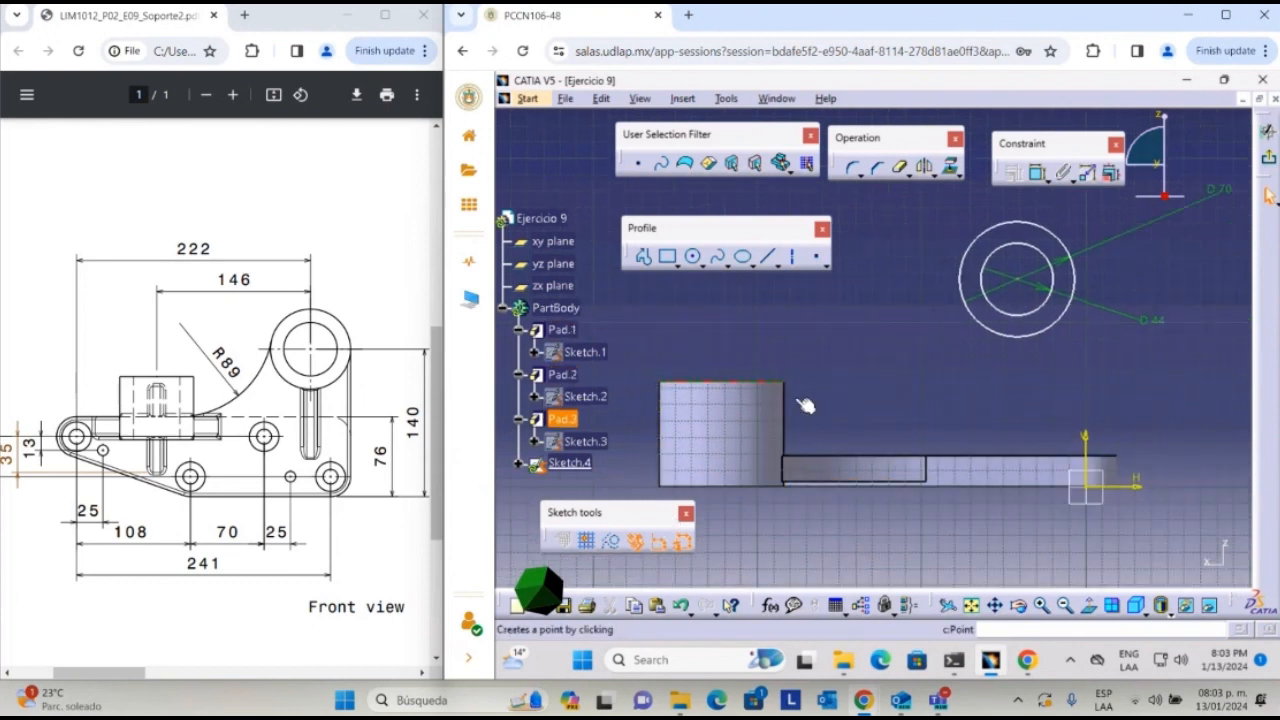
middle_drag(800, 408, 835, 470)
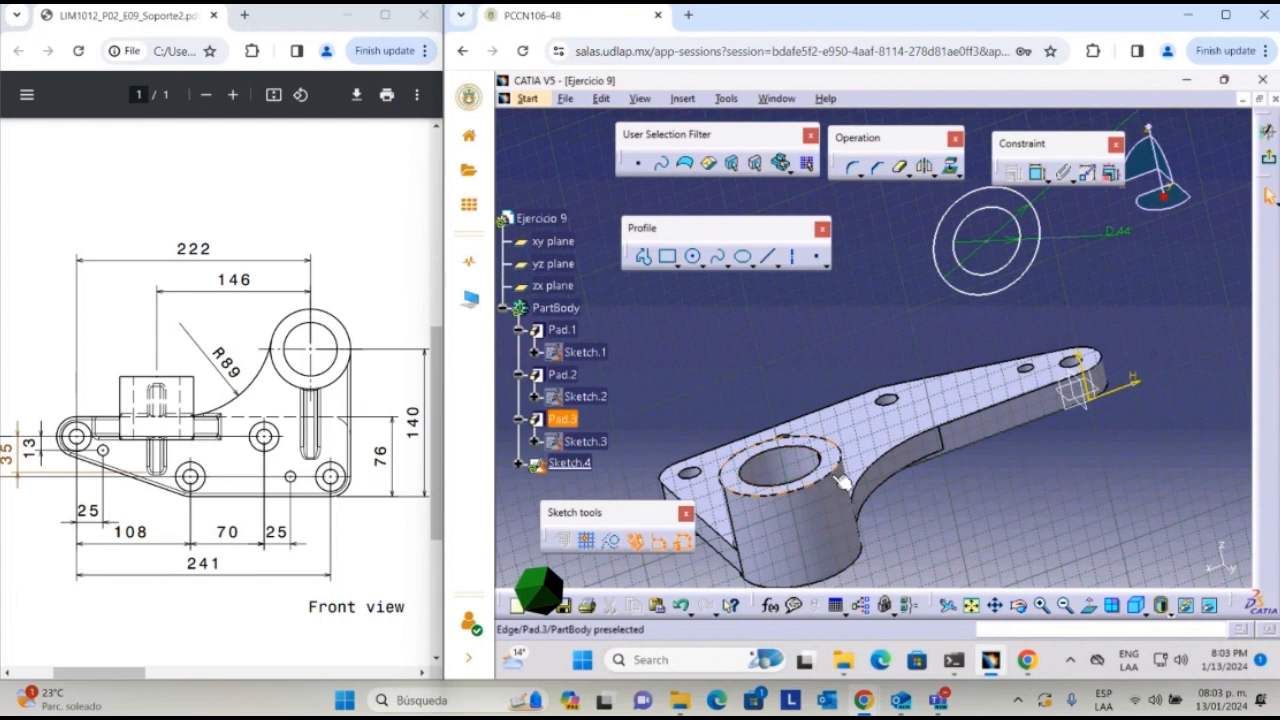
click(842, 480)
click(950, 166)
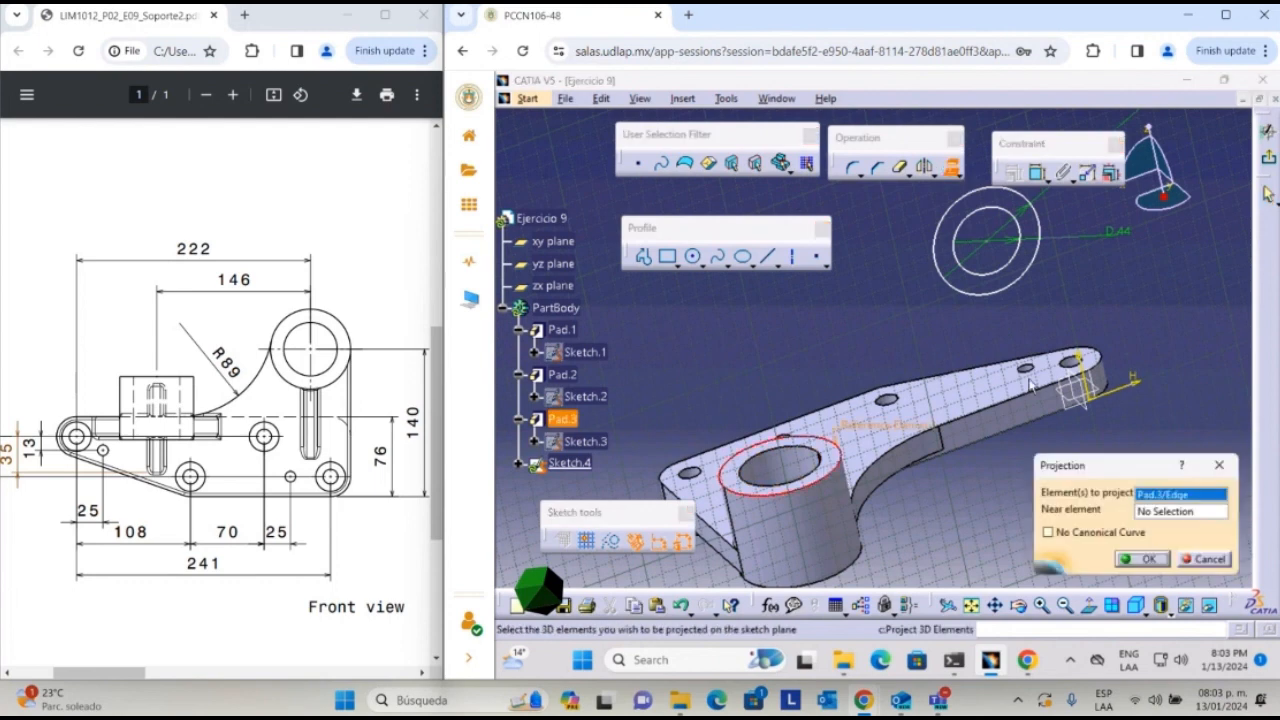
click(1142, 559)
click(1088, 605)
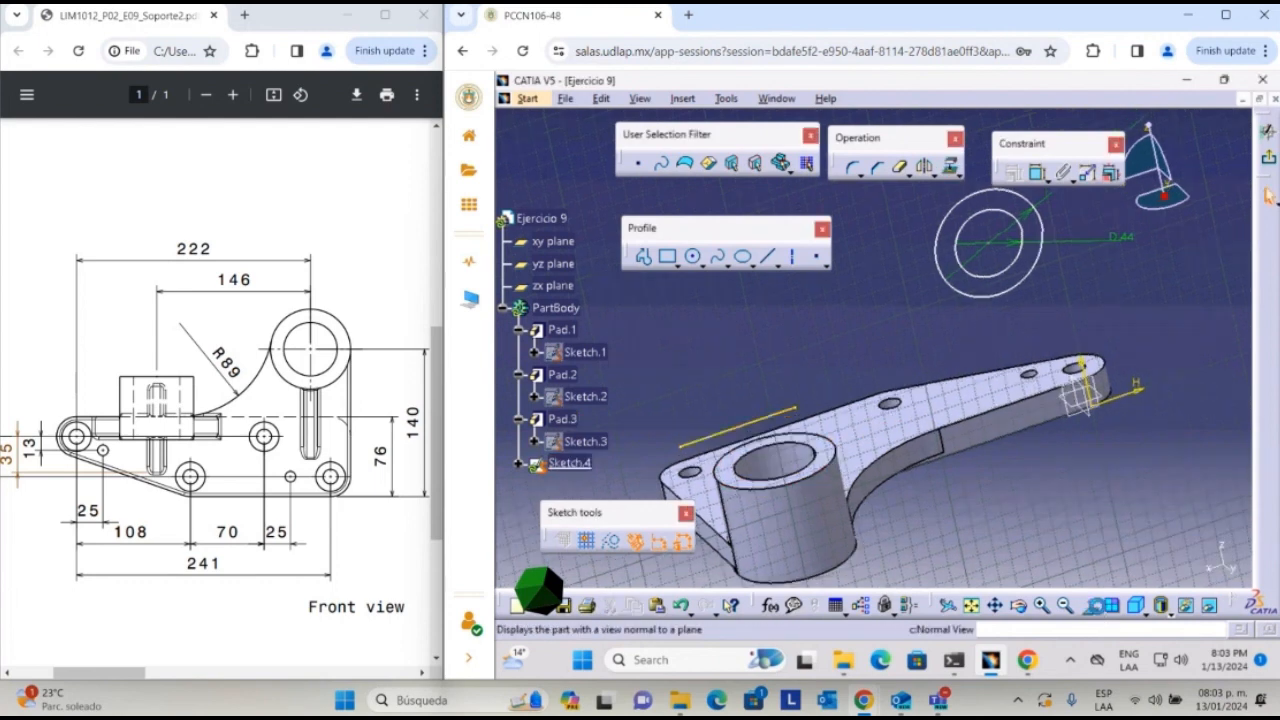
click(714, 382)
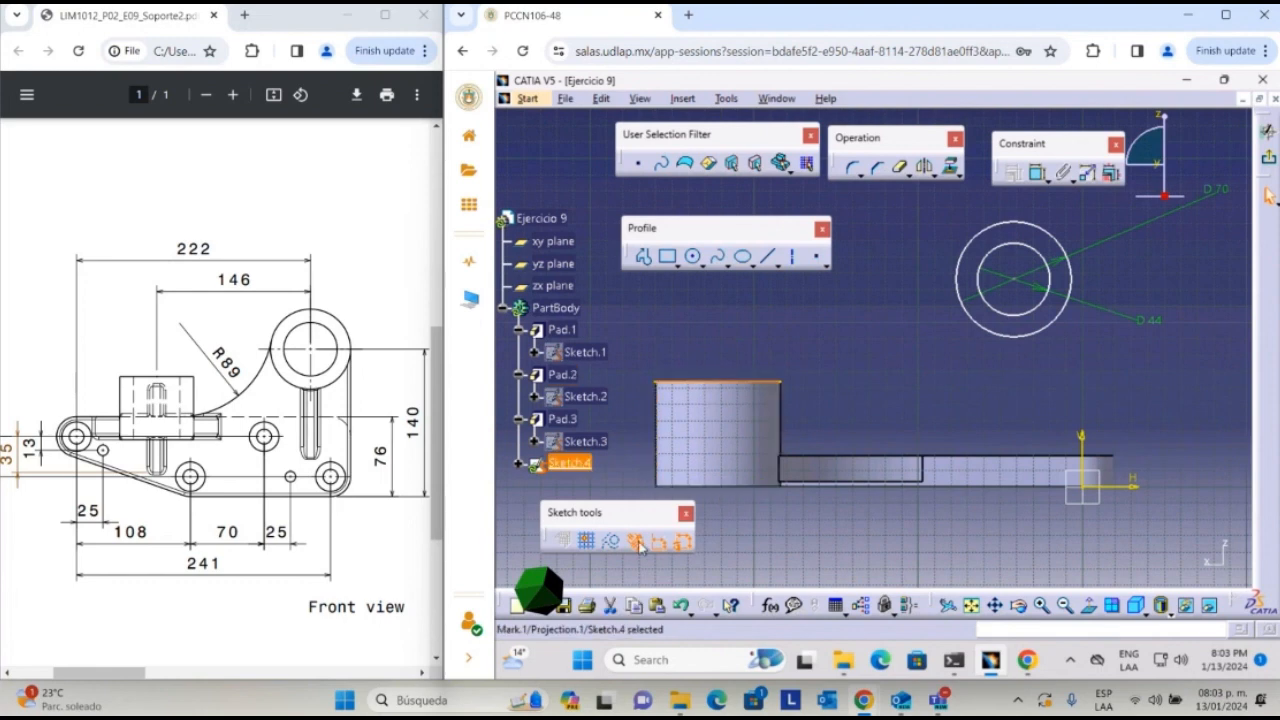
- Place a point at the middle of the projected construction line above the tall cylinder
click(818, 259)
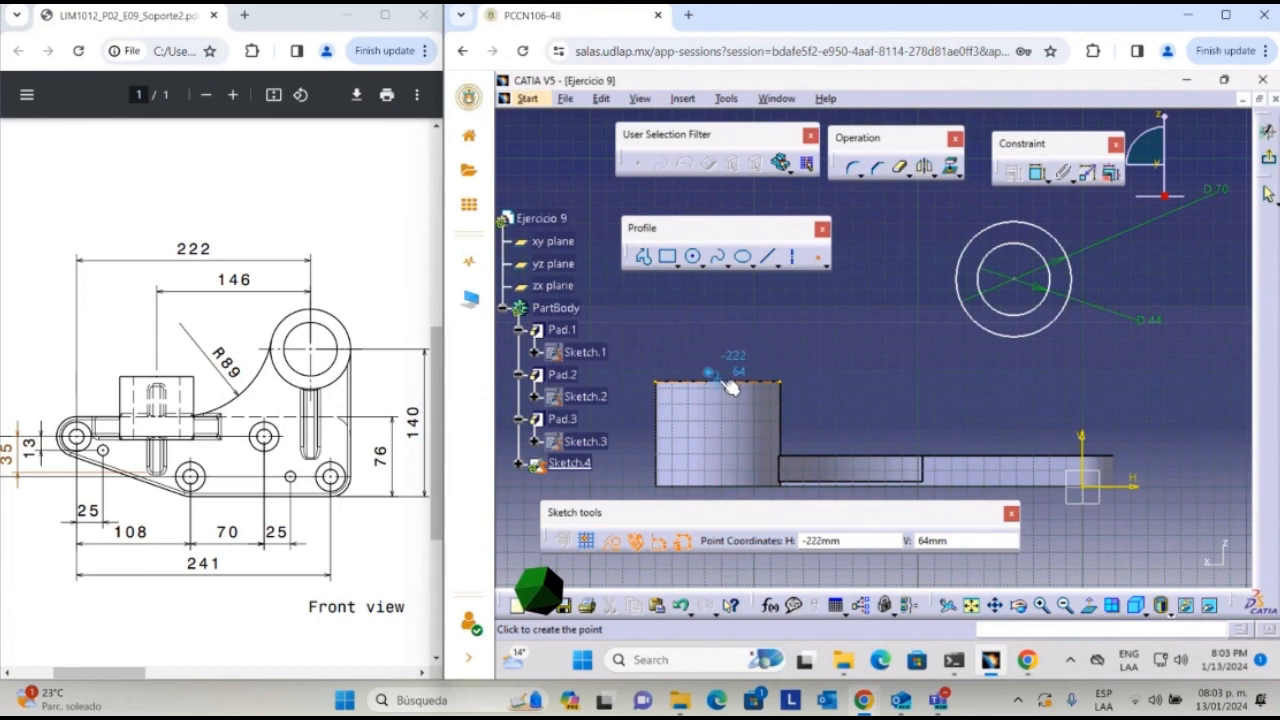
click(729, 382)
click(836, 362)
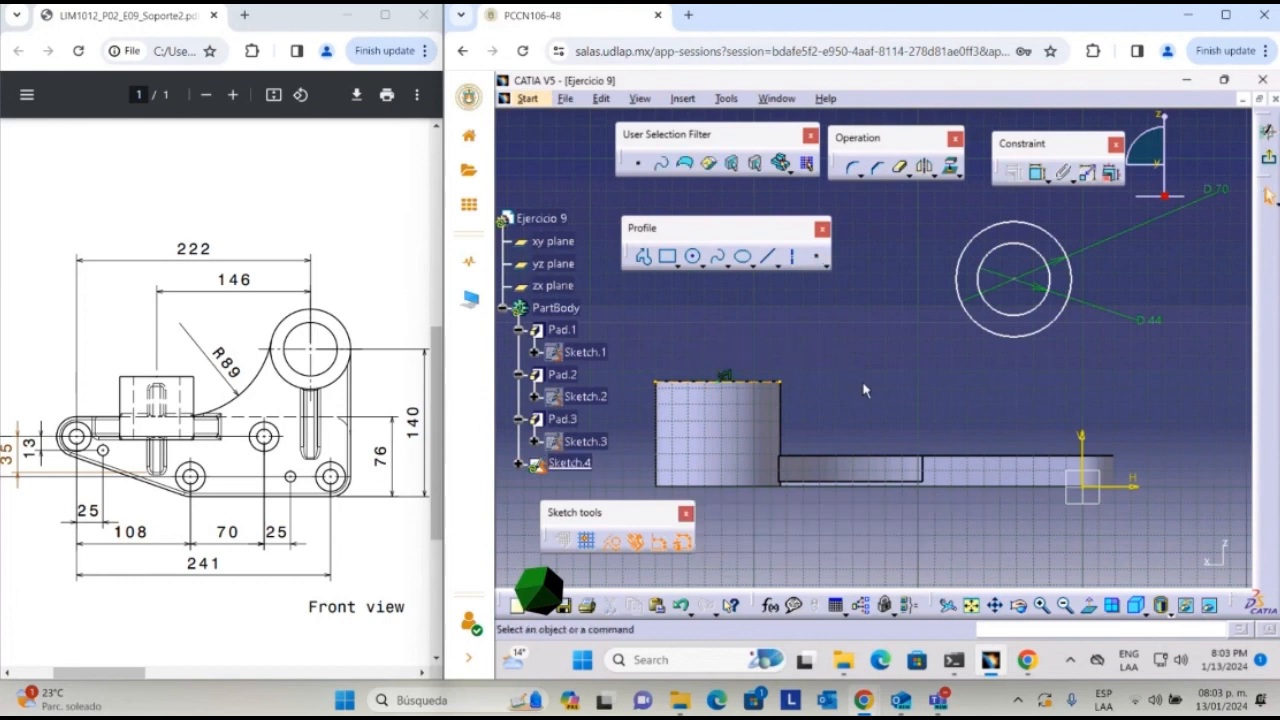
- Constrain the horizontal distance between the point on the projected line and the concentric circles' centre to 146 mm
click(1039, 175)
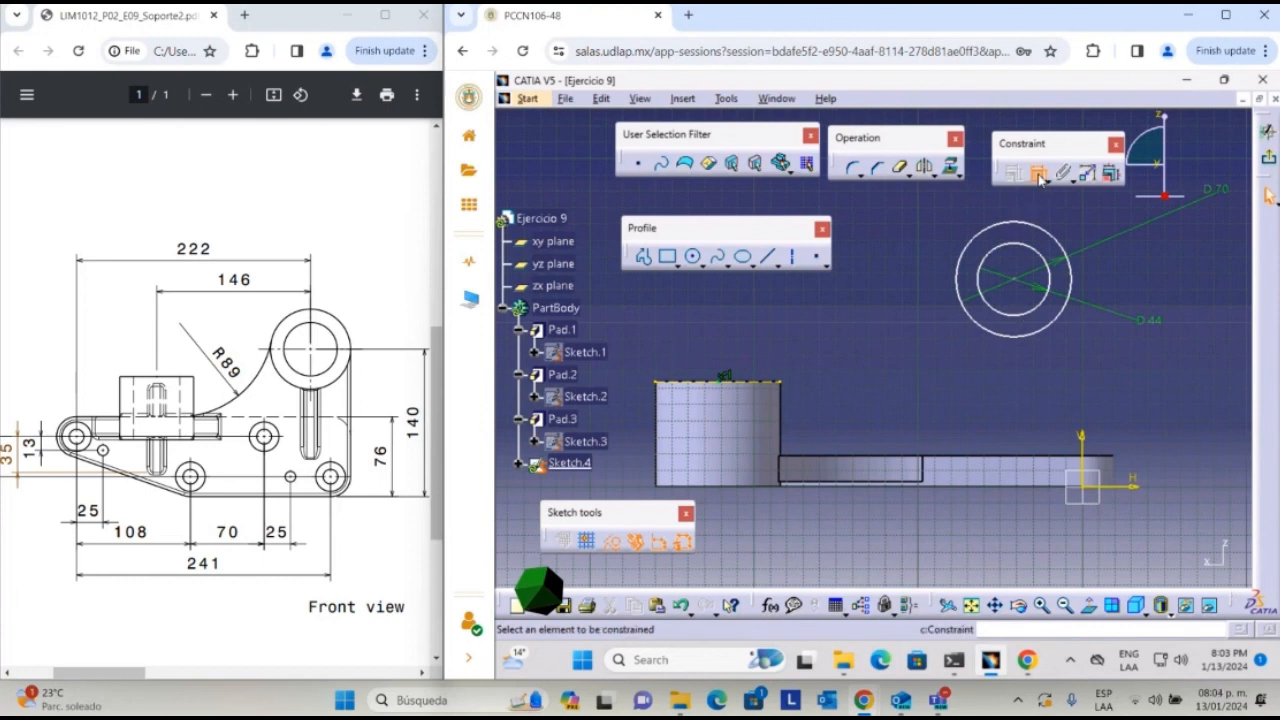
click(768, 379)
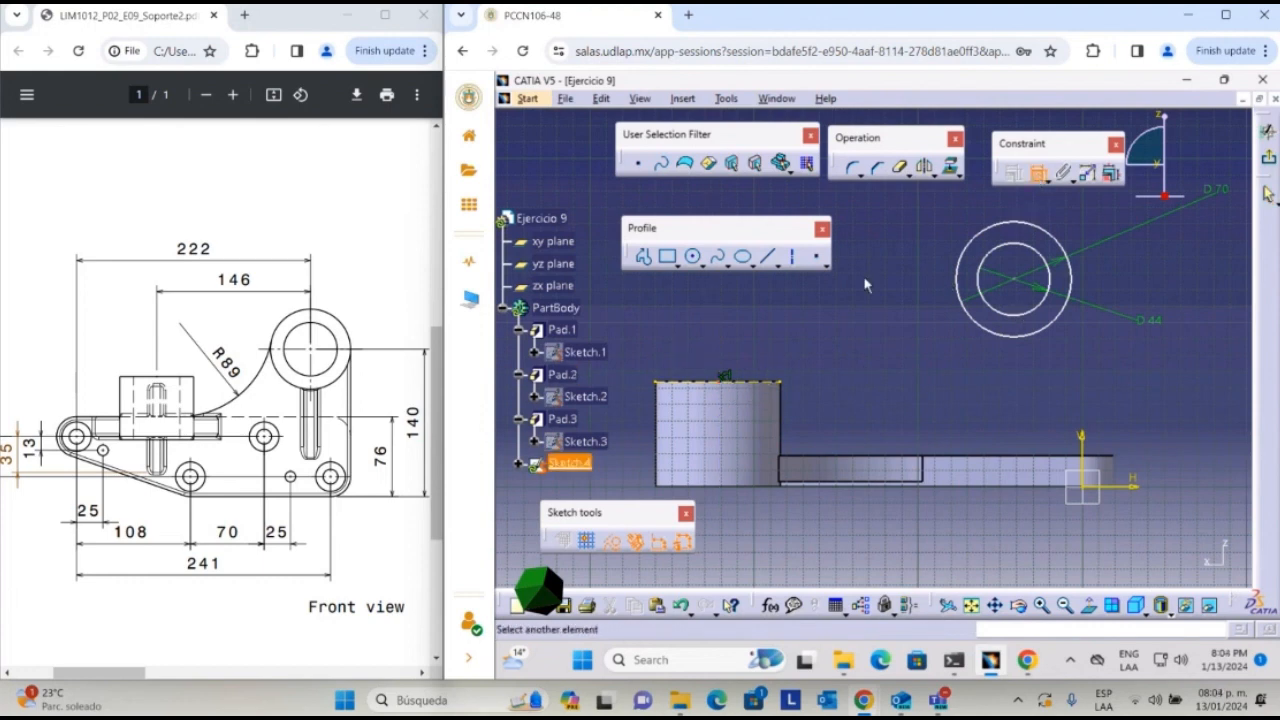
middle_drag(862, 332, 882, 429)
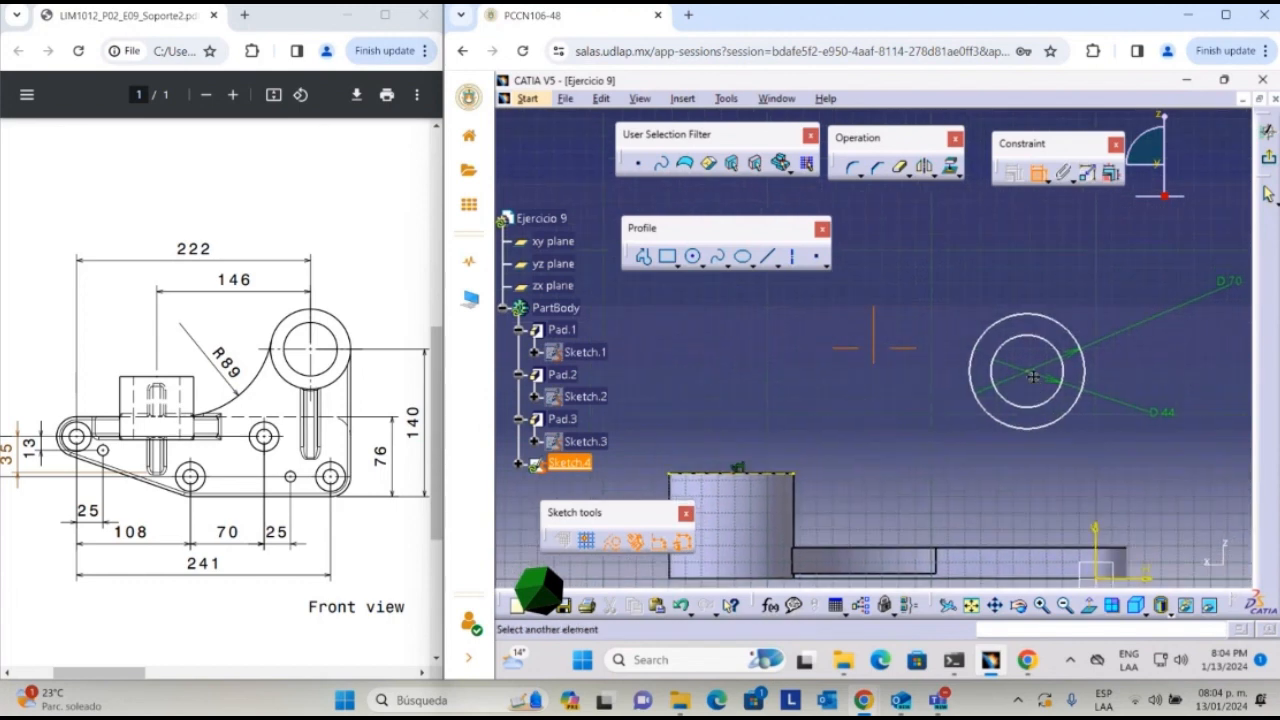
click(1036, 384)
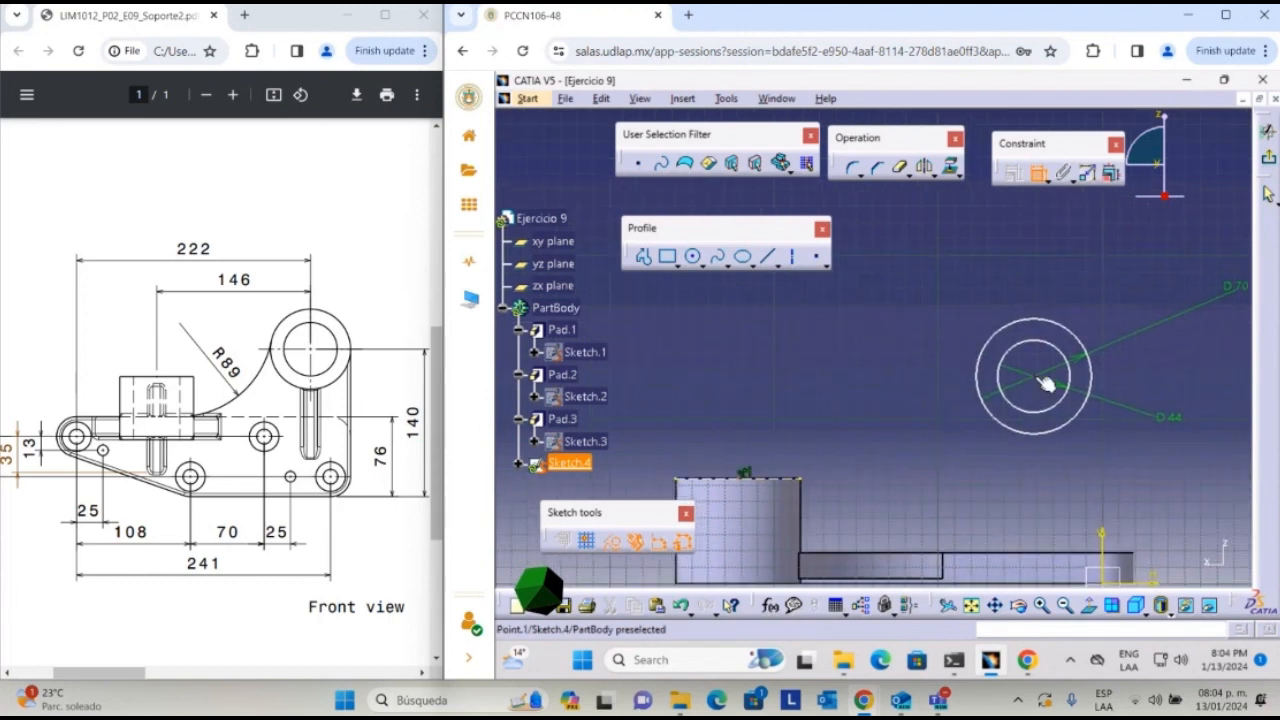
right_click(938, 262)
click(995, 325)
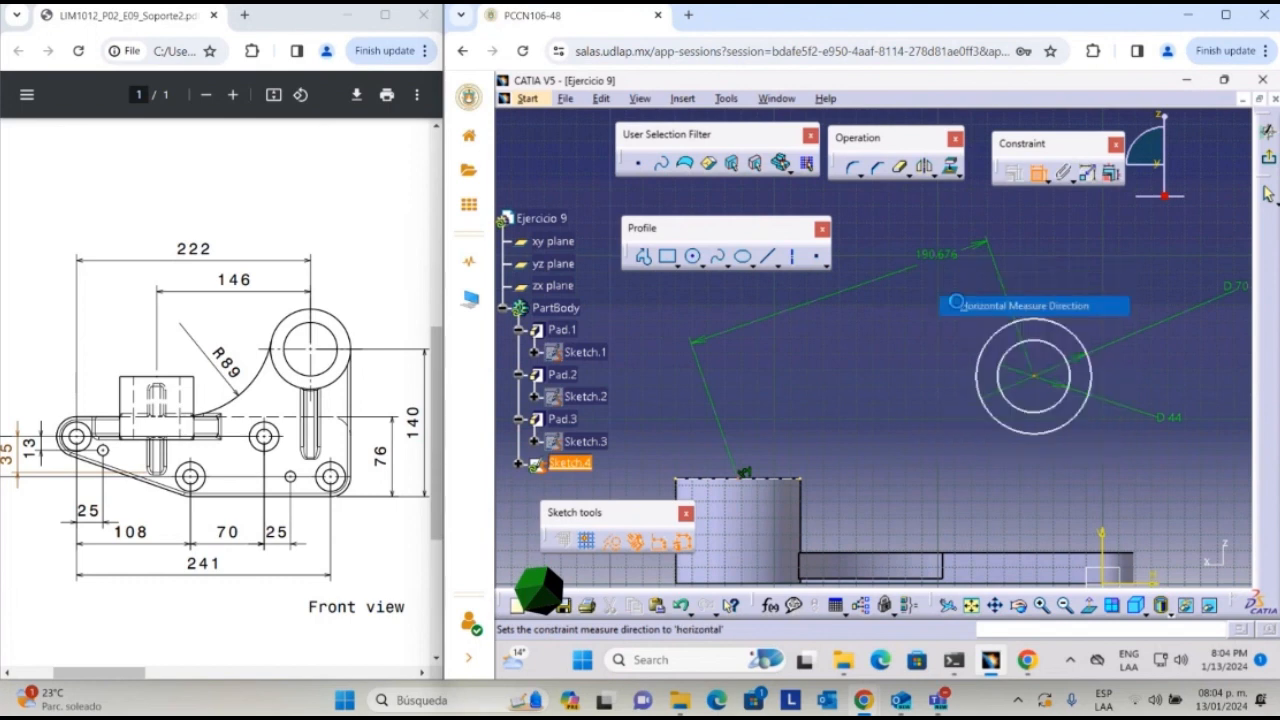
click(899, 264)
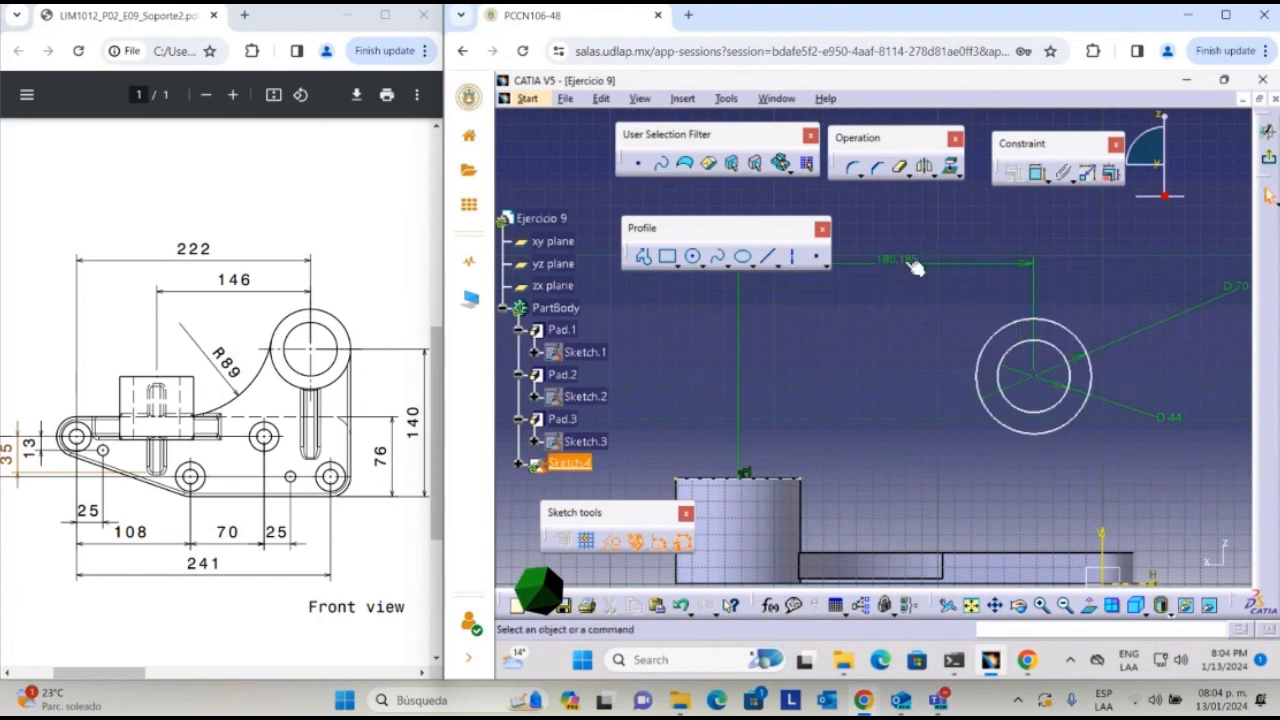
double_click(903, 260)
text(146)
key(Return)
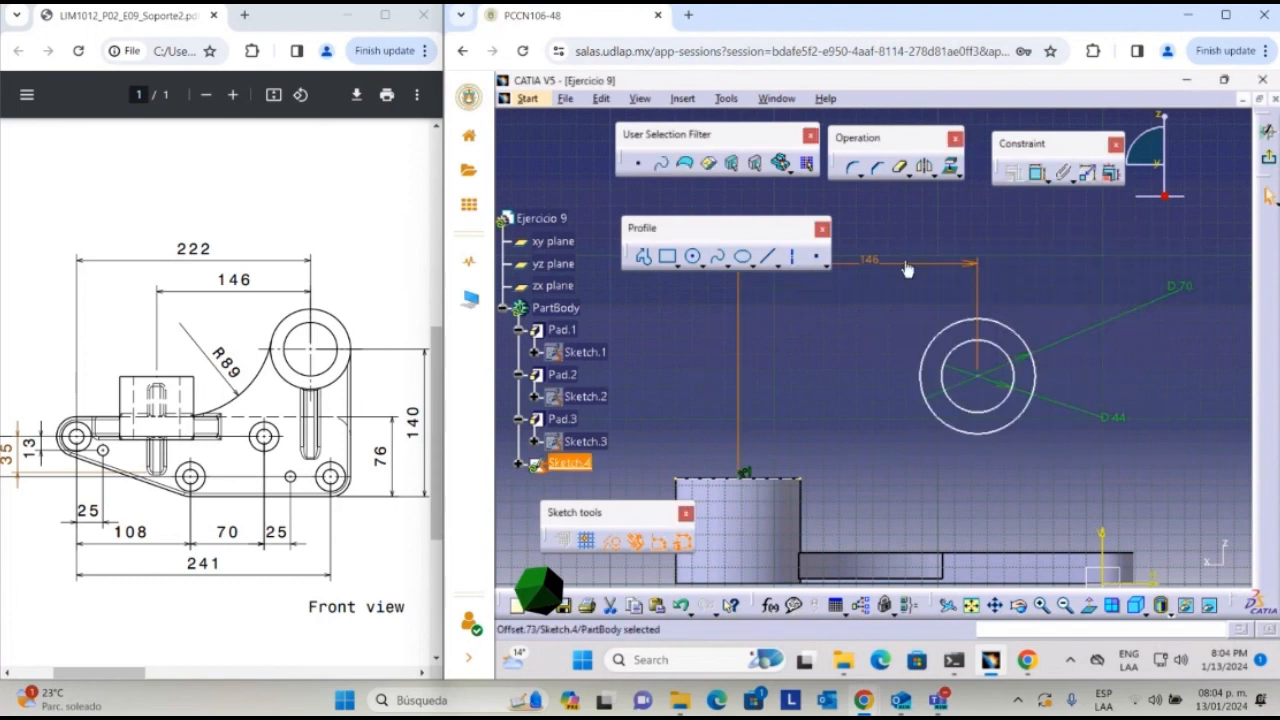
click(1161, 476)
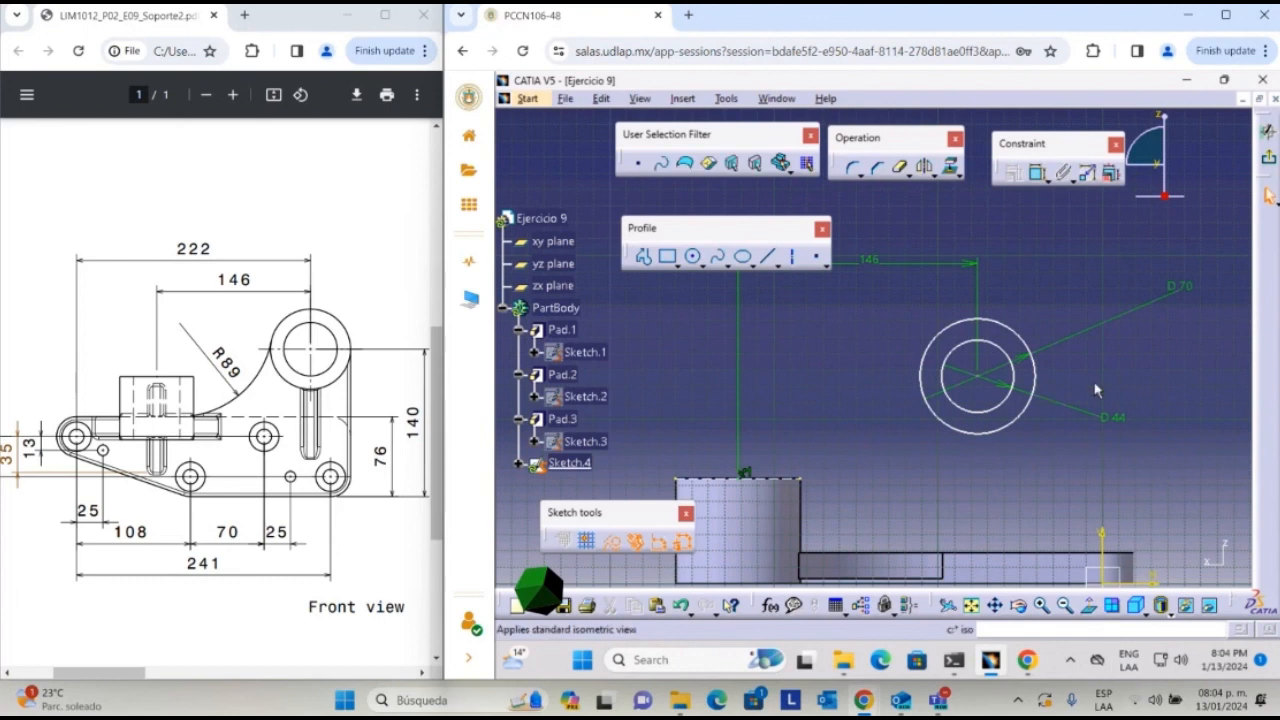
- Check the drawing's bottom view for the height of the circles' centre above the plate's underside
middle_drag(1036, 469, 978, 416)
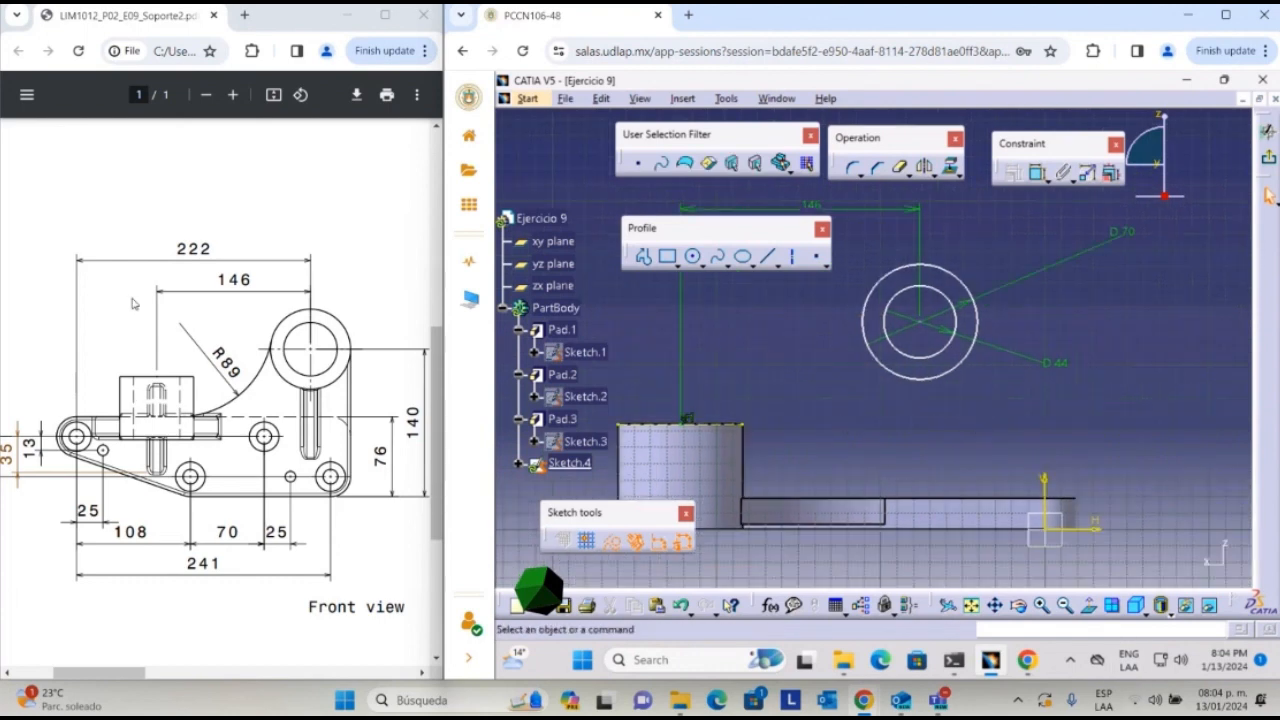
scroll(146, 299, up, 2)
scroll(146, 304, up, 2)
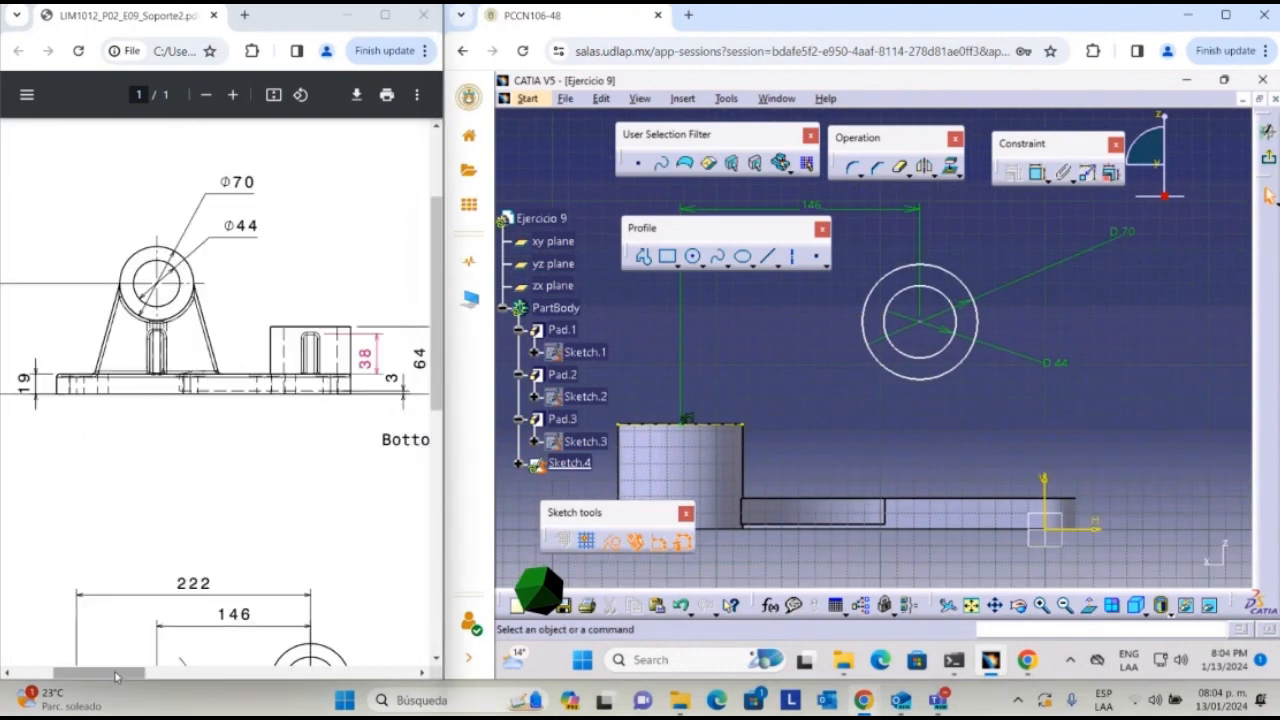
drag(100, 672, 58, 672)
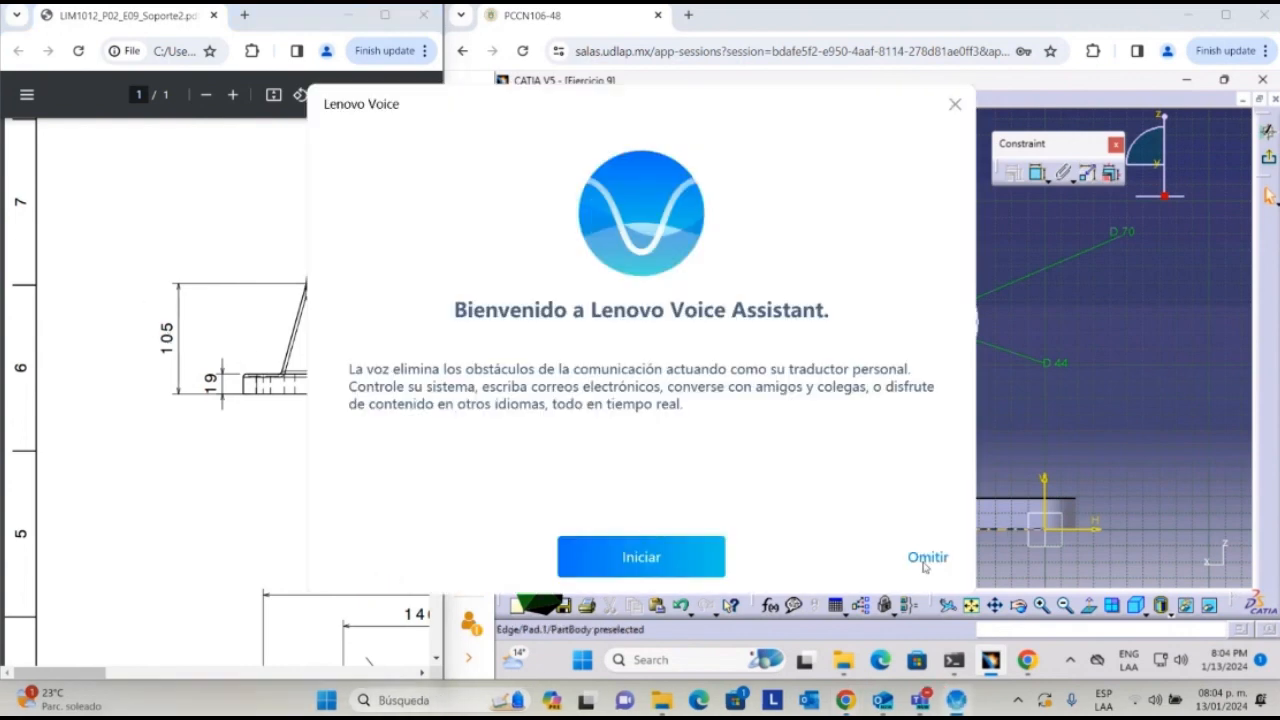
- Skip and close the Lenovo Voice Assistant welcome window
click(926, 558)
click(954, 106)
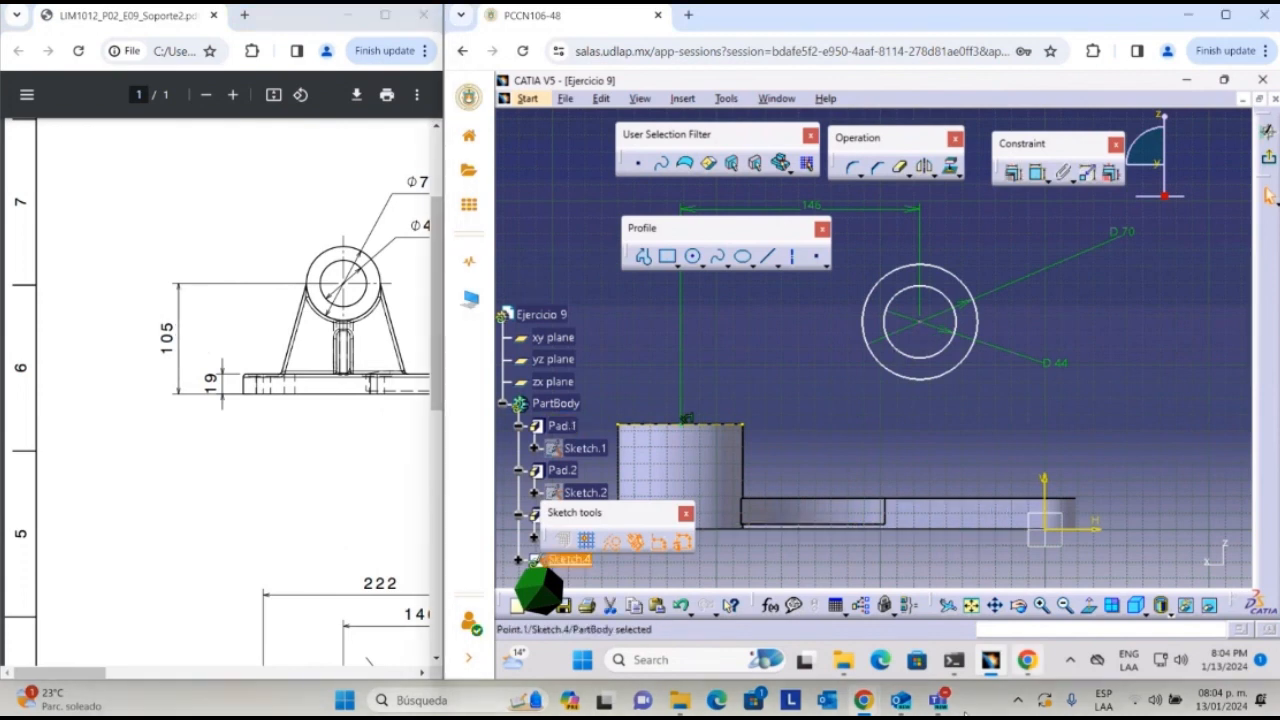
mouse_move(937, 700)
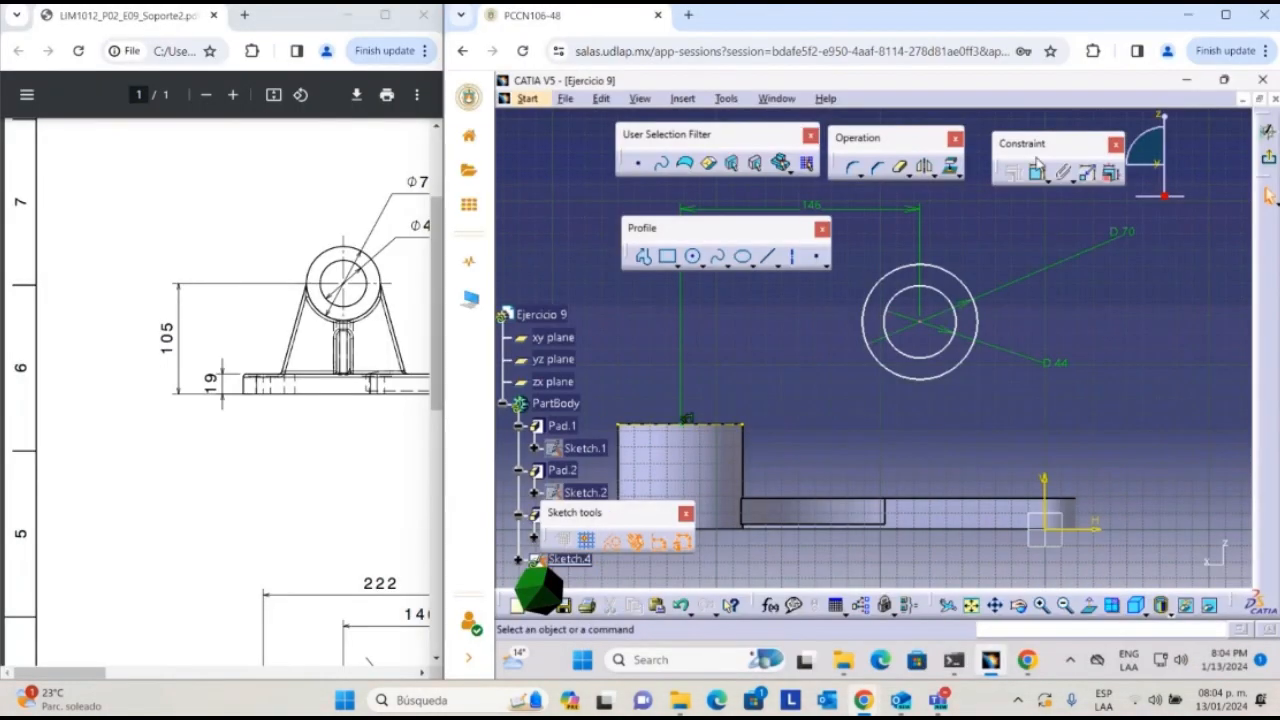
- Constrain the vertical distance from the sketch's horizontal axis to the circles' centre to 105 mm
click(1038, 171)
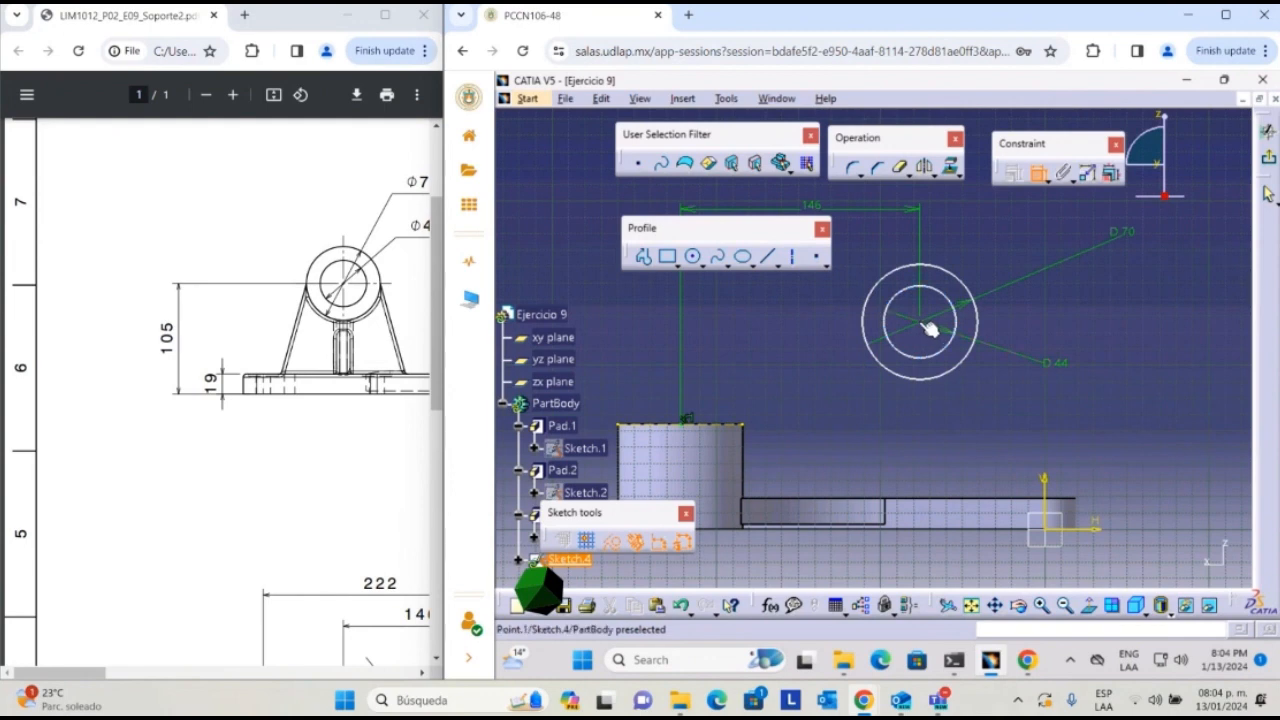
click(927, 328)
click(1096, 530)
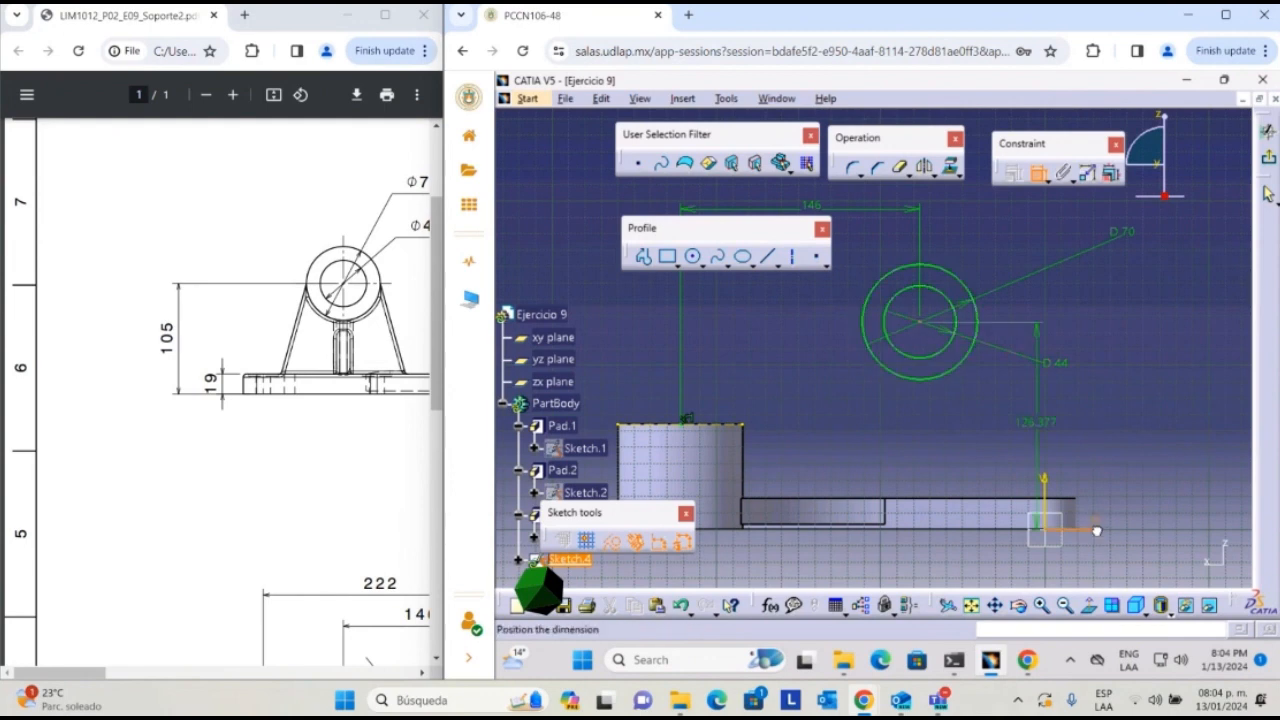
middle_drag(1119, 404, 811, 406)
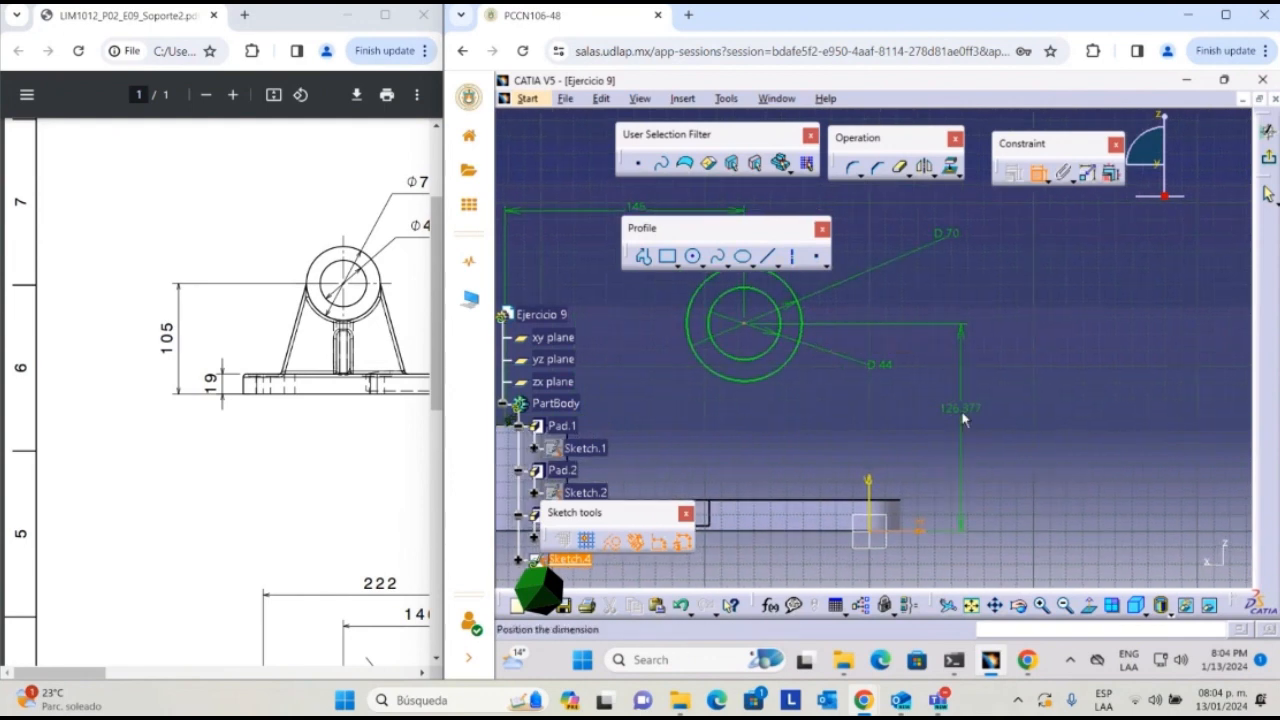
click(964, 403)
double_click(964, 403)
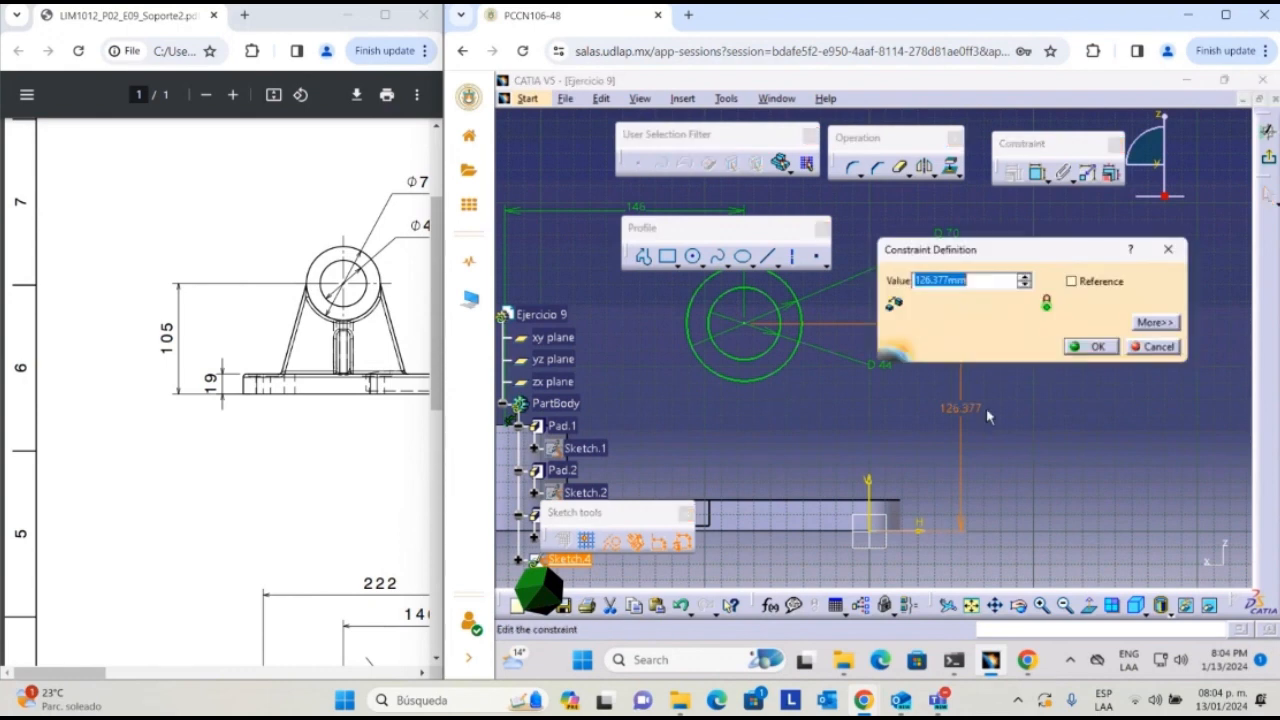
text(105)
key(Return)
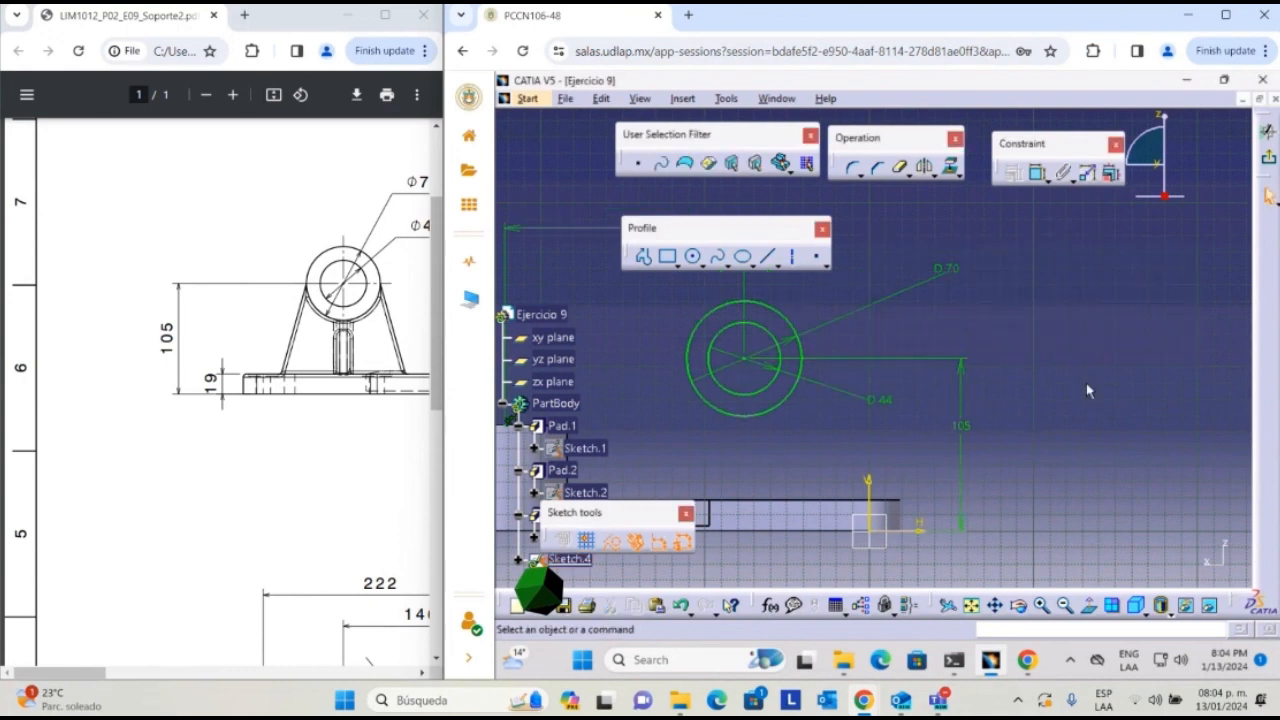
- Leave the sketch, start a pad from the concentric circles, and look up the cylinder's depth in the drawing's left view
click(1270, 196)
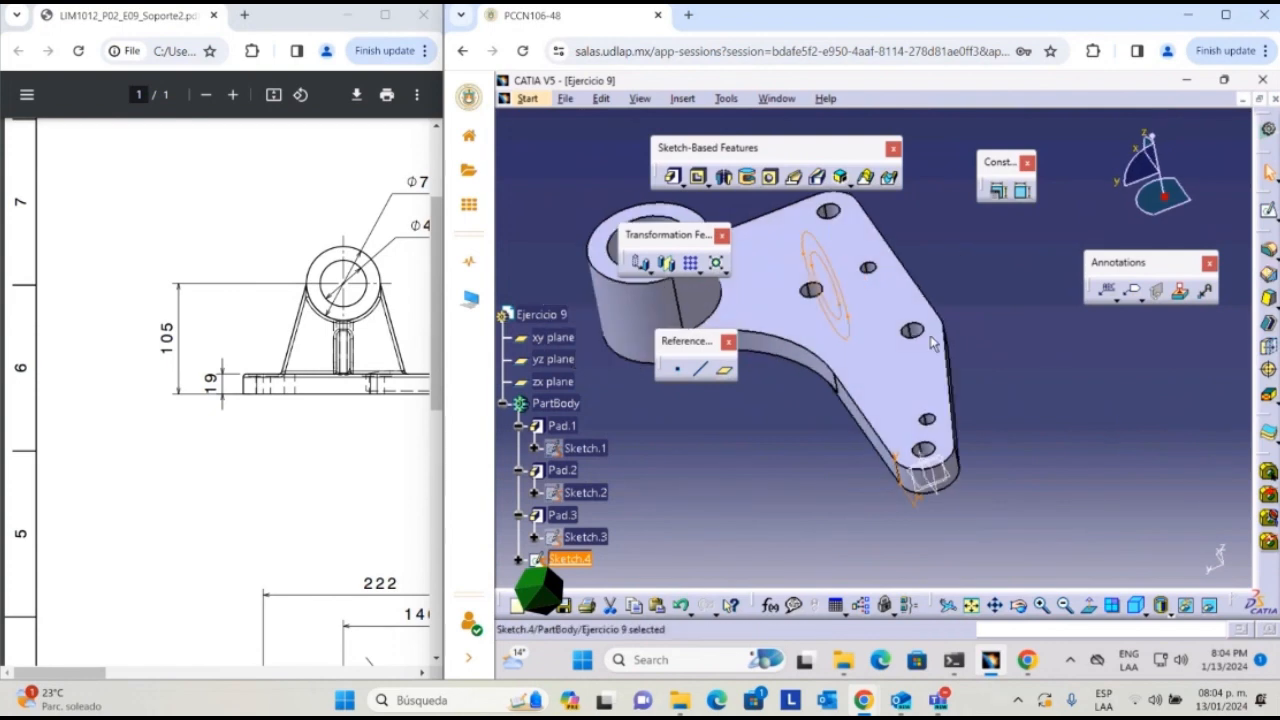
click(668, 175)
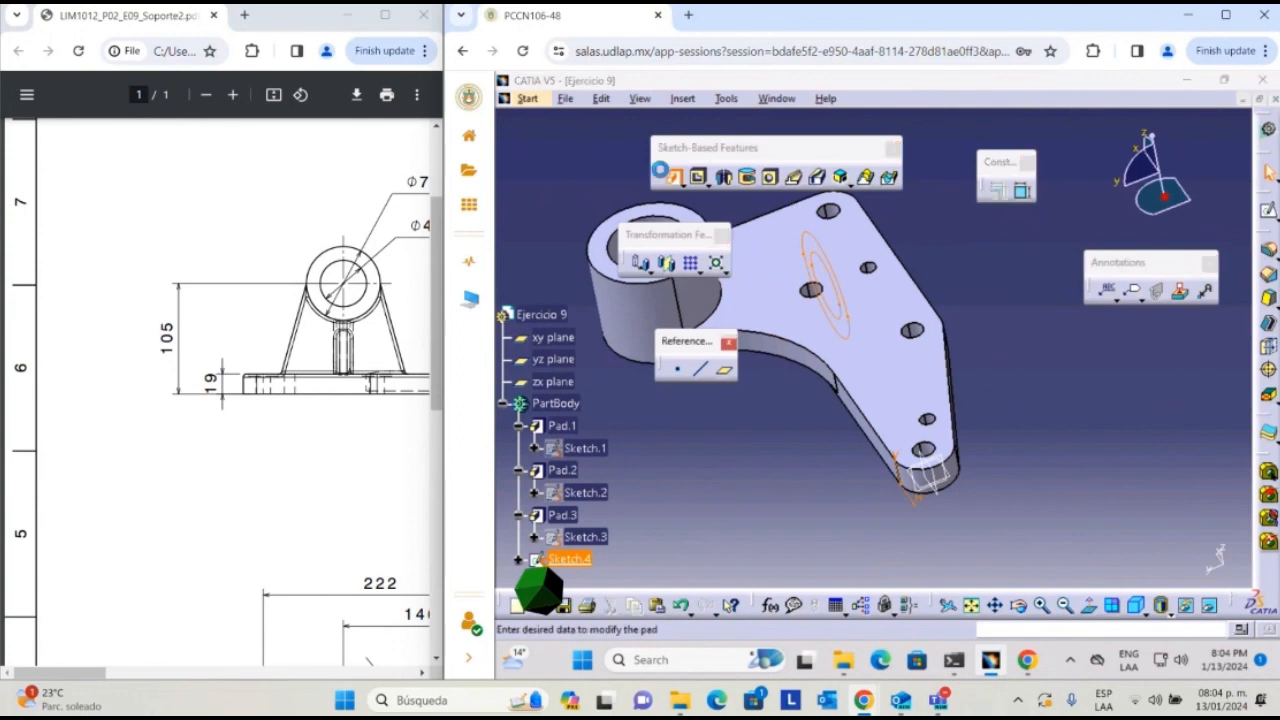
scroll(358, 555, down, 4)
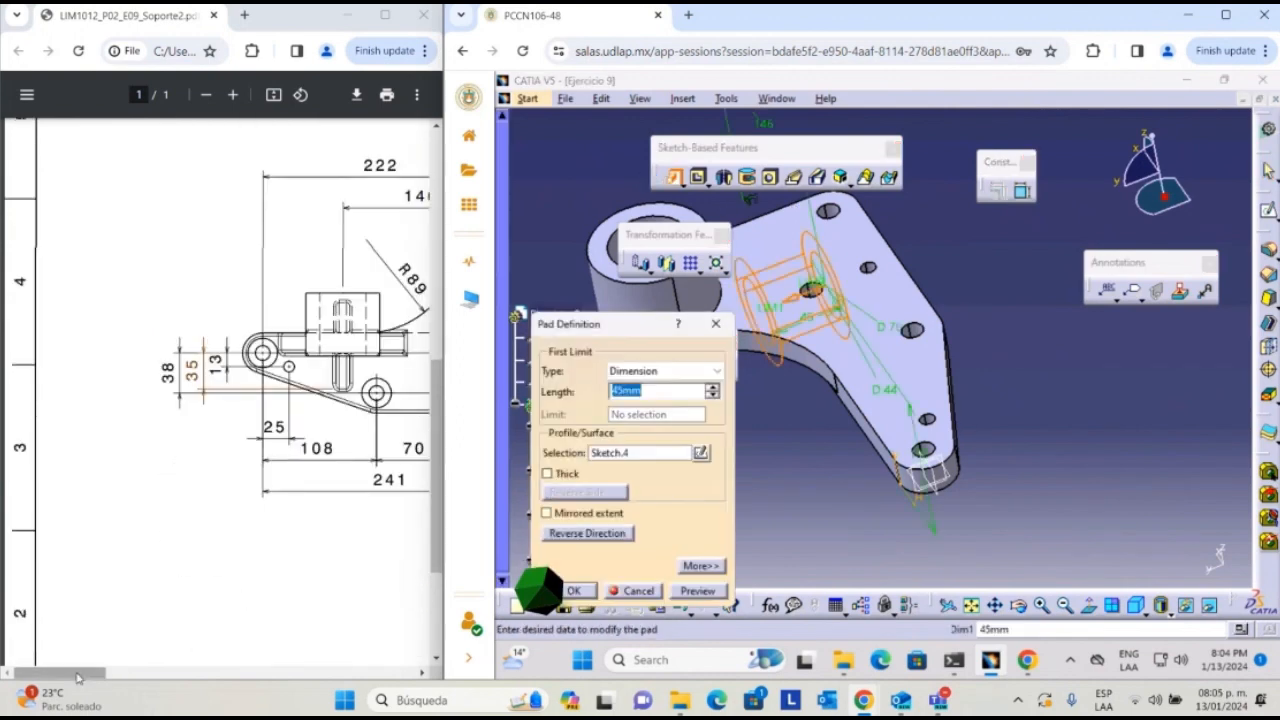
click(122, 675)
scroll(168, 491, up, 3)
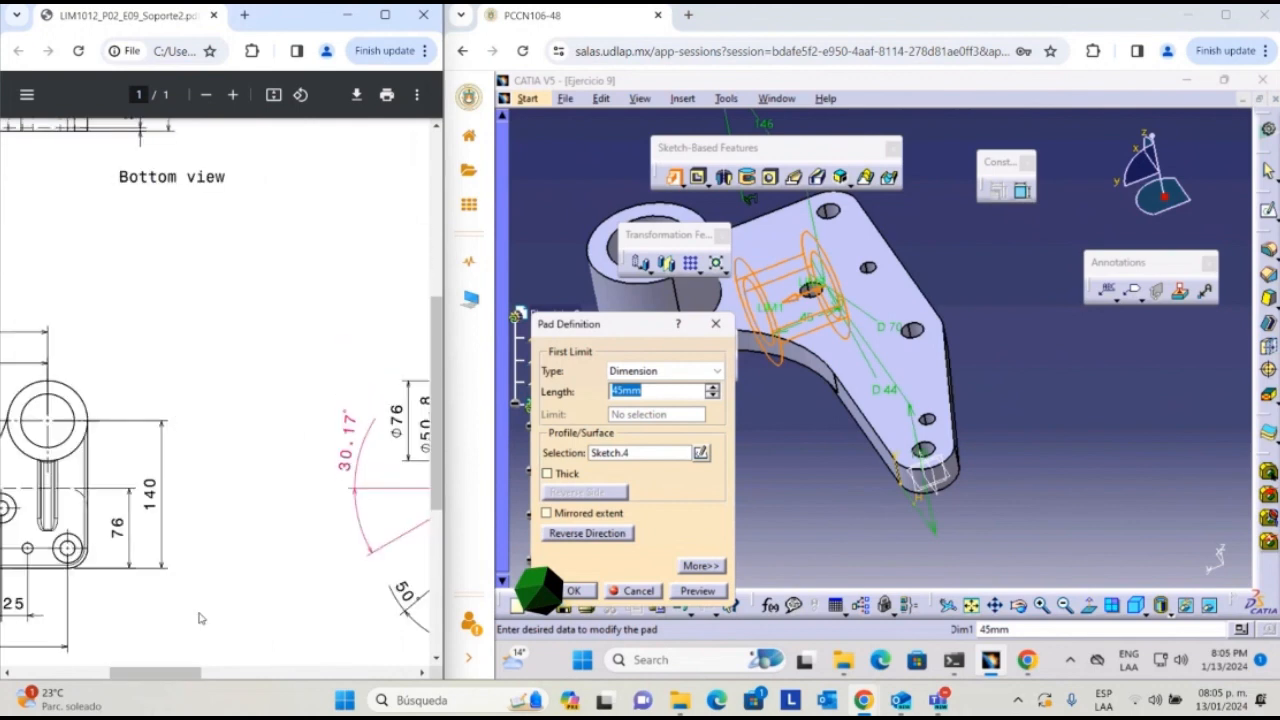
scroll(150, 480, right, 1)
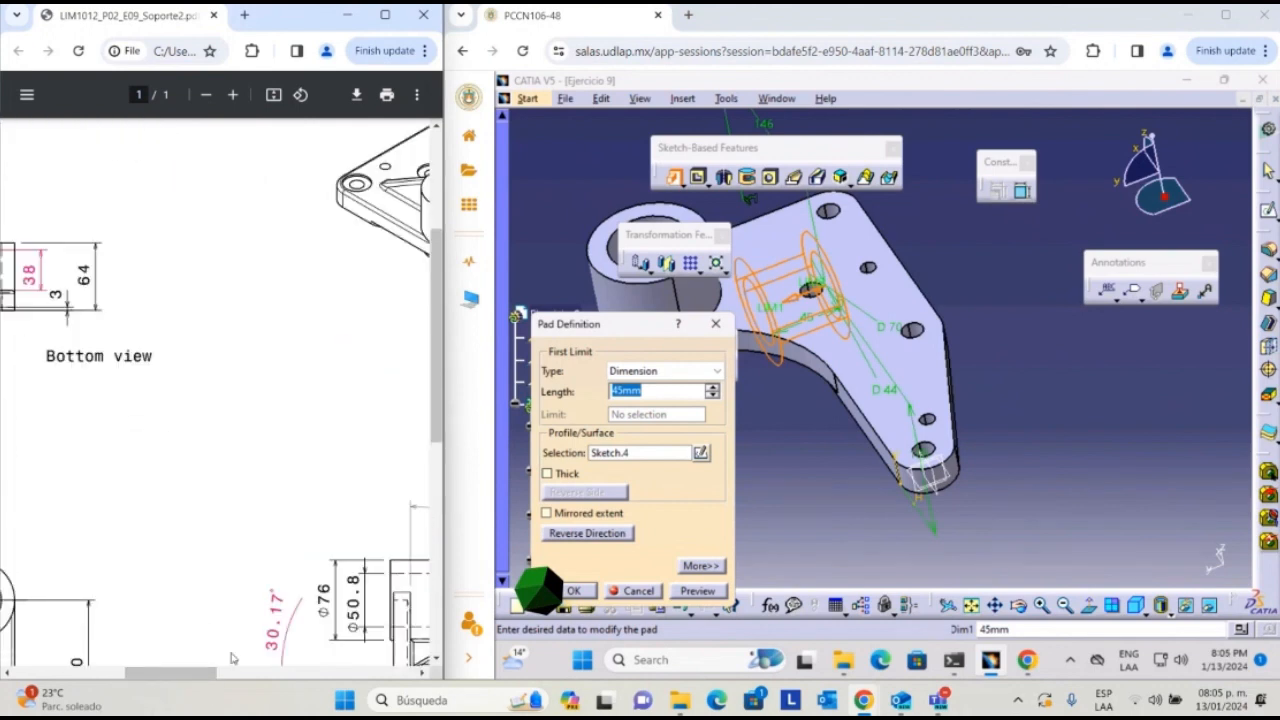
scroll(172, 620, down, 3)
mouse_move(172, 672)
mouse_down()
mouse_move(247, 671)
mouse_move(229, 670)
mouse_up()
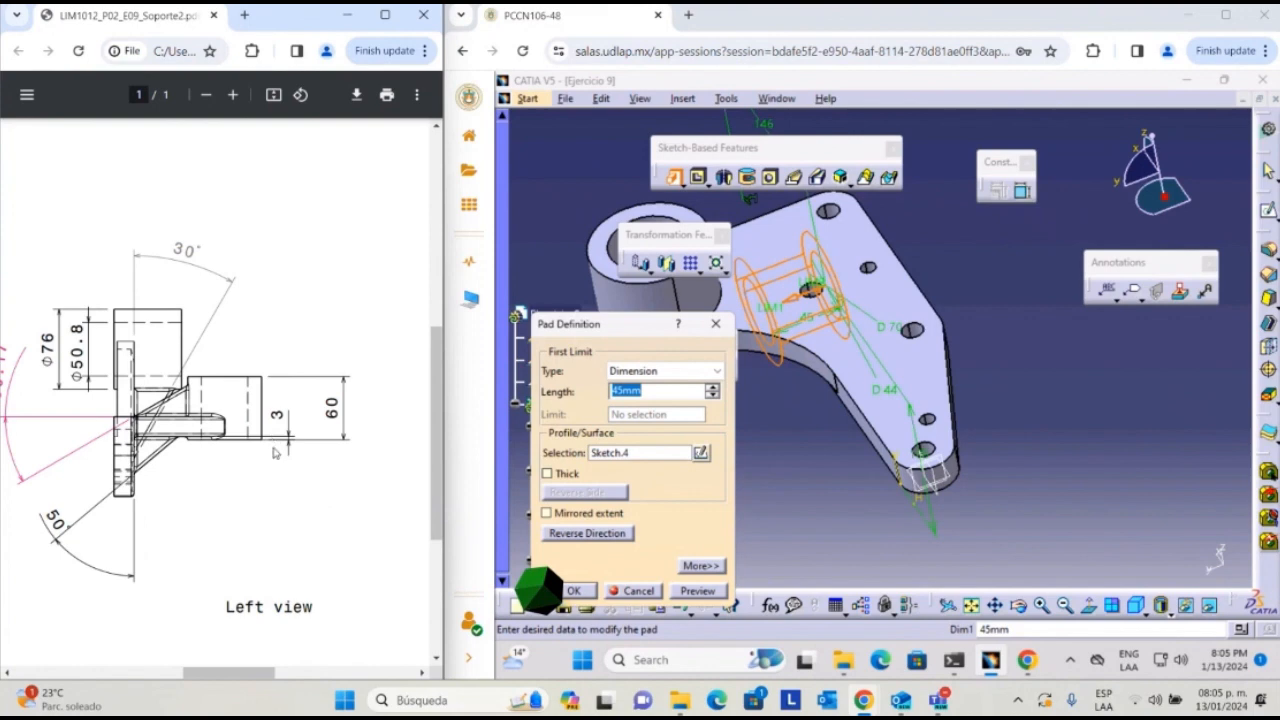
- Set the pad's first limit length to 60-19 mm (41 mm), checking the depths in the drawing's left and rear views
click(712, 396)
click(712, 396)
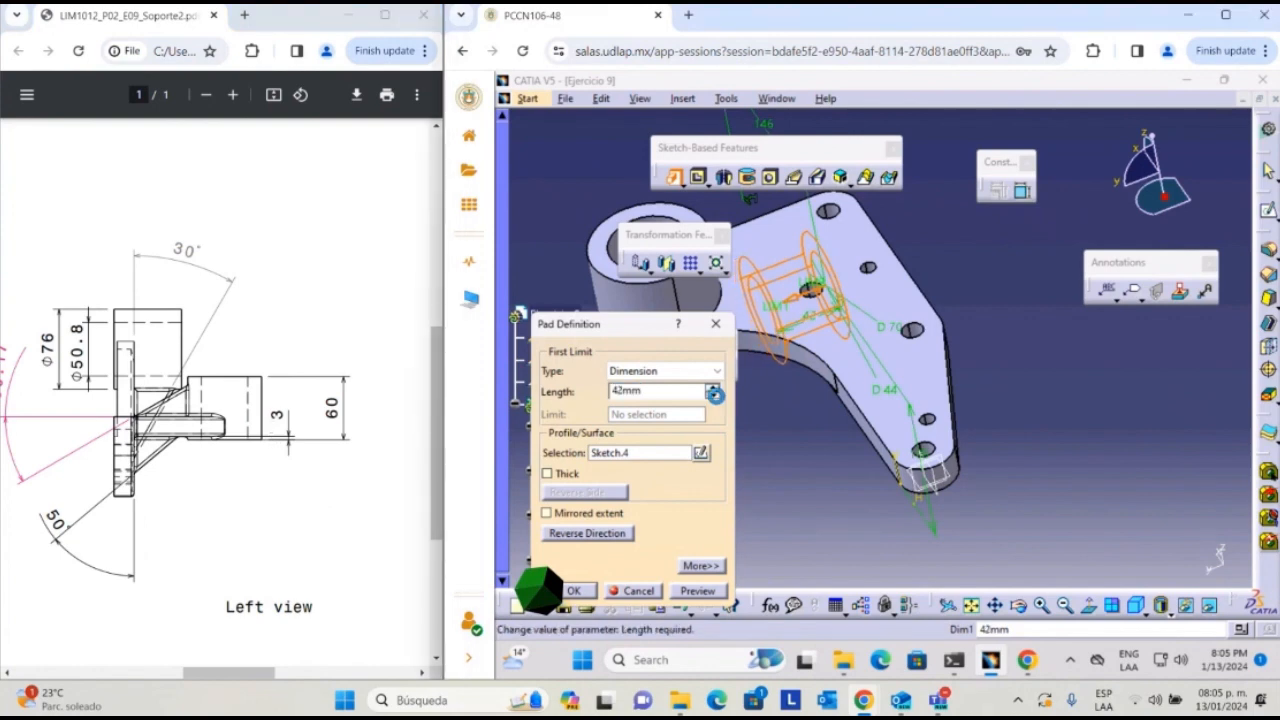
click(712, 396)
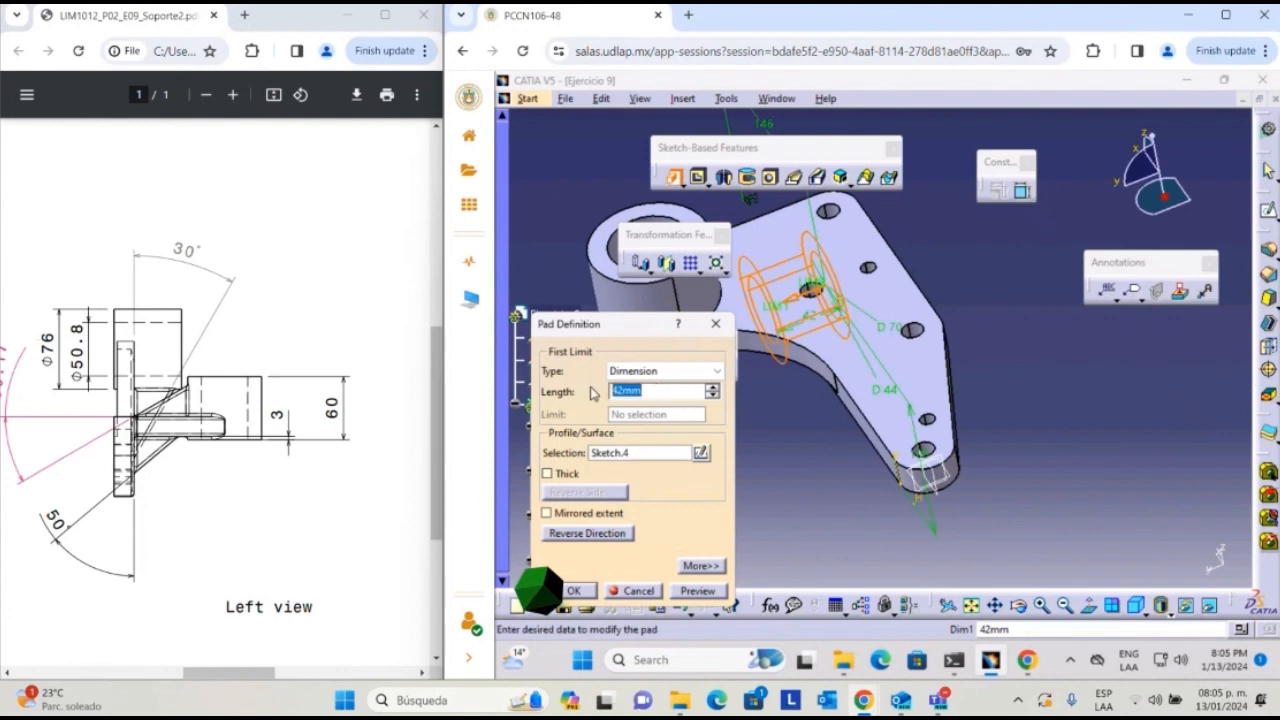
text(60-)
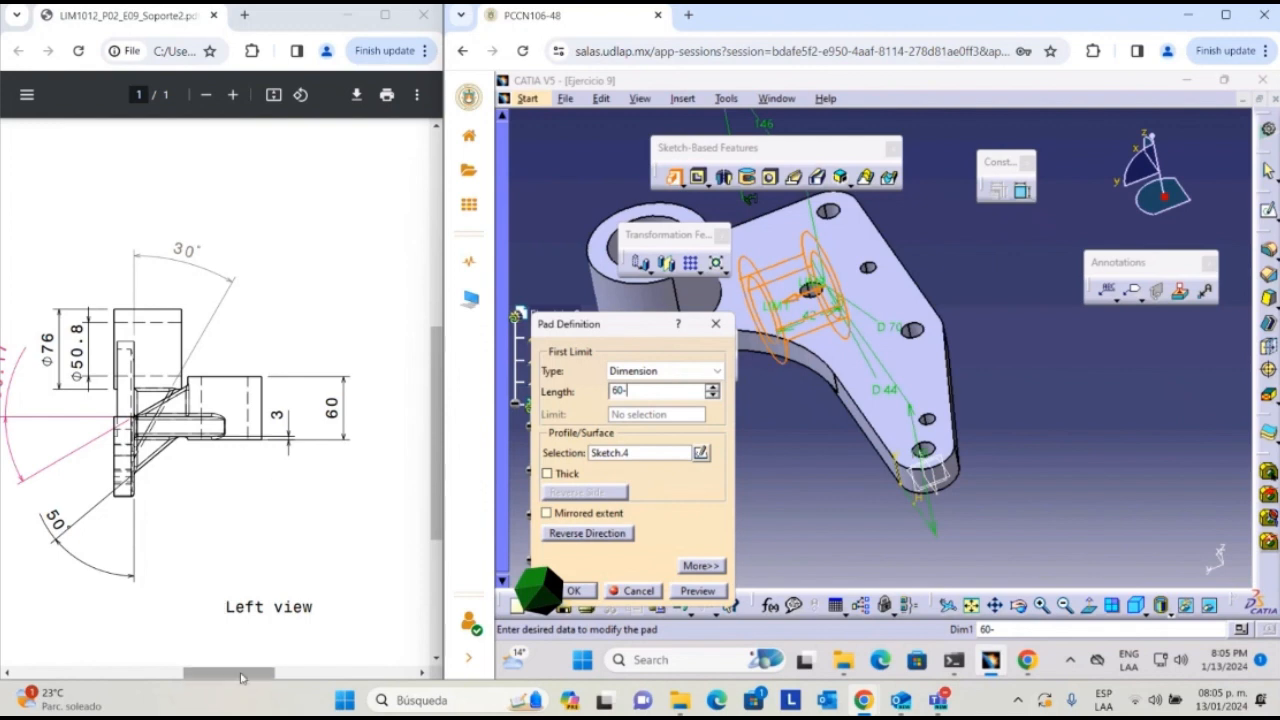
drag(235, 673, 370, 677)
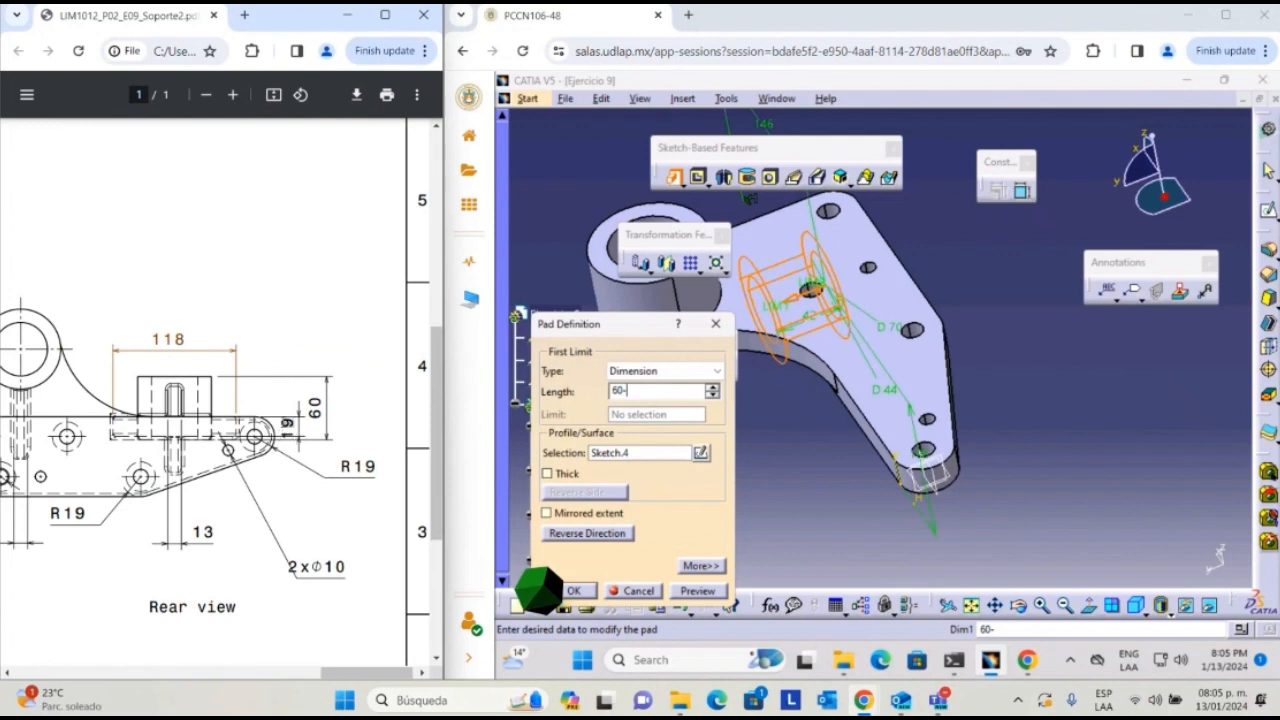
scroll(120, 382, up, 4)
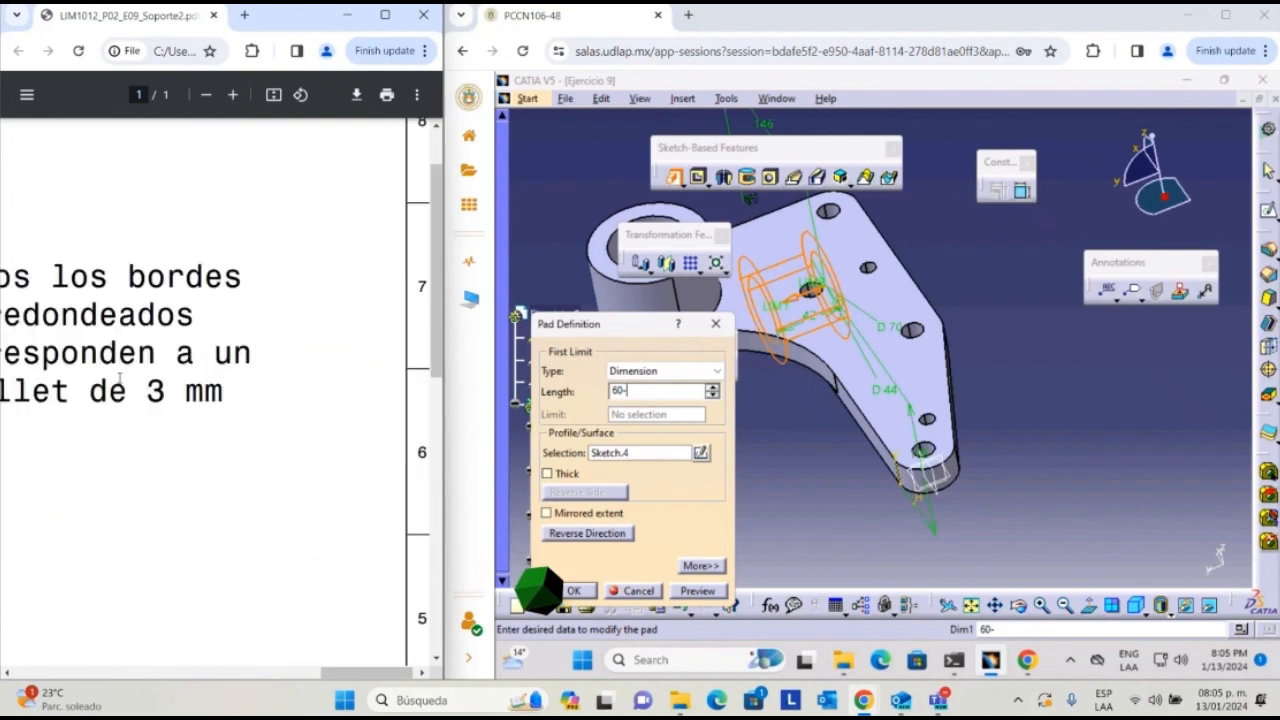
drag(330, 673, 182, 674)
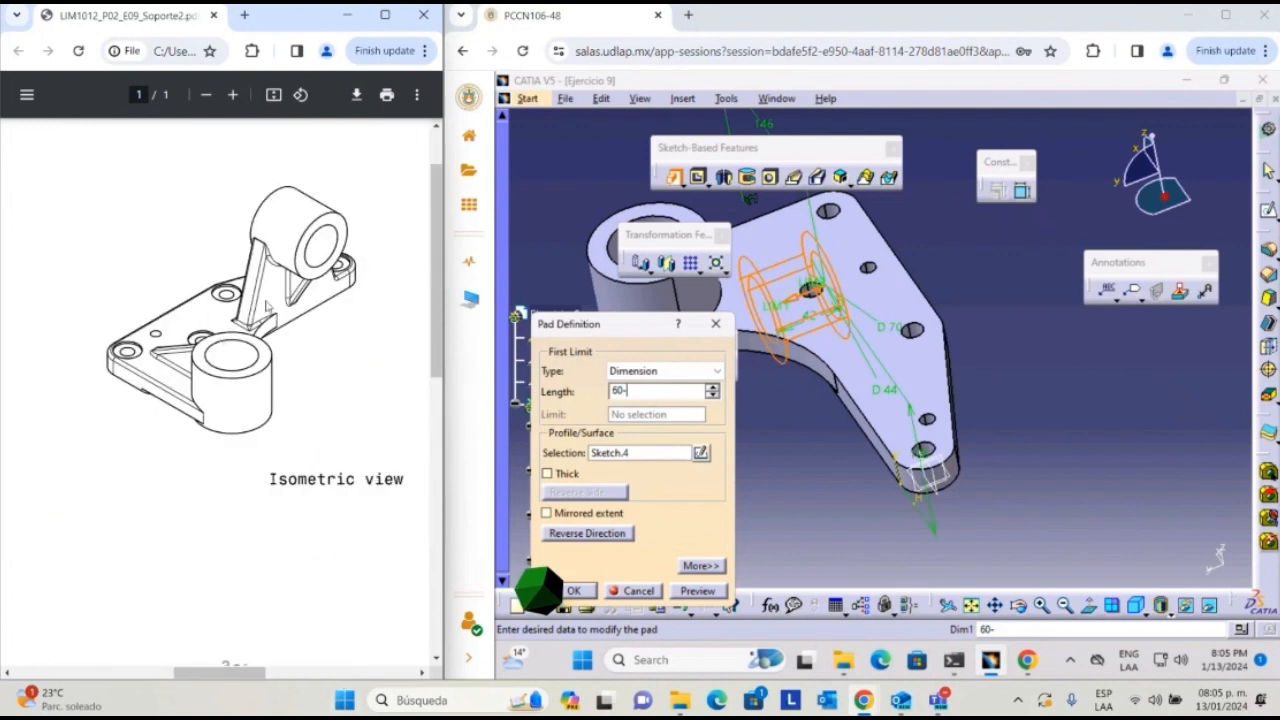
scroll(268, 406, down, 5)
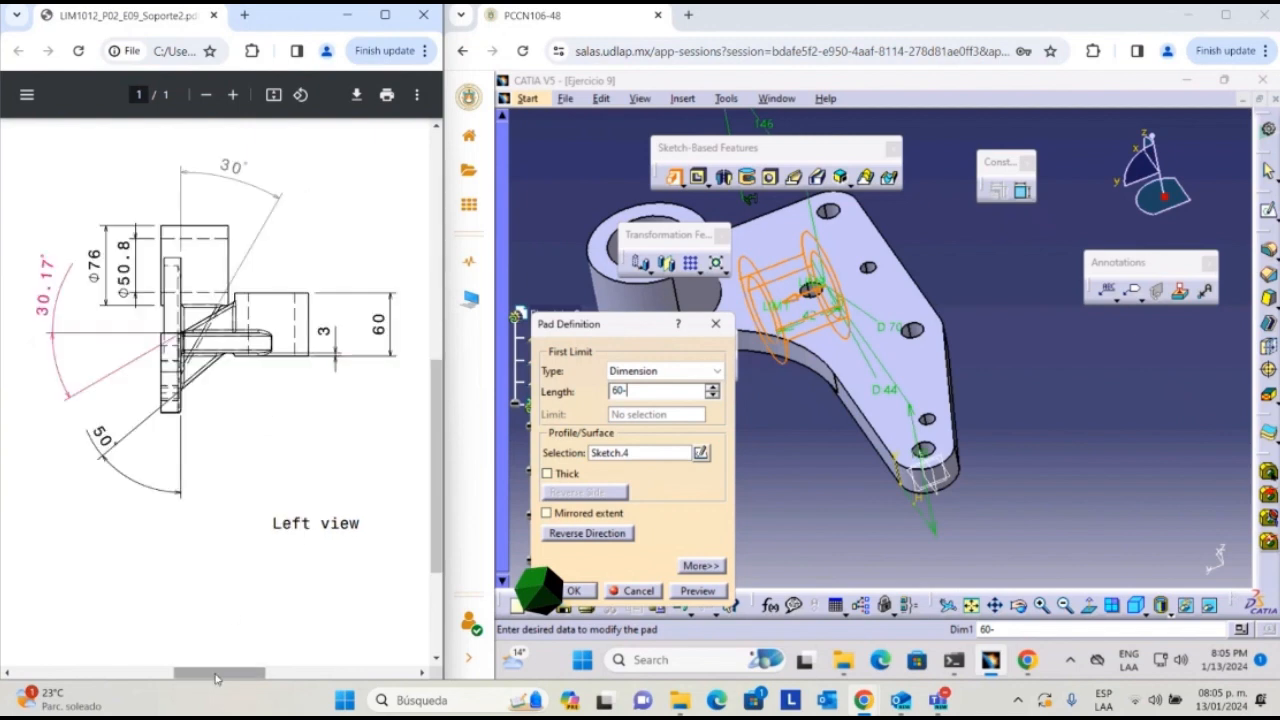
drag(217, 675, 369, 456)
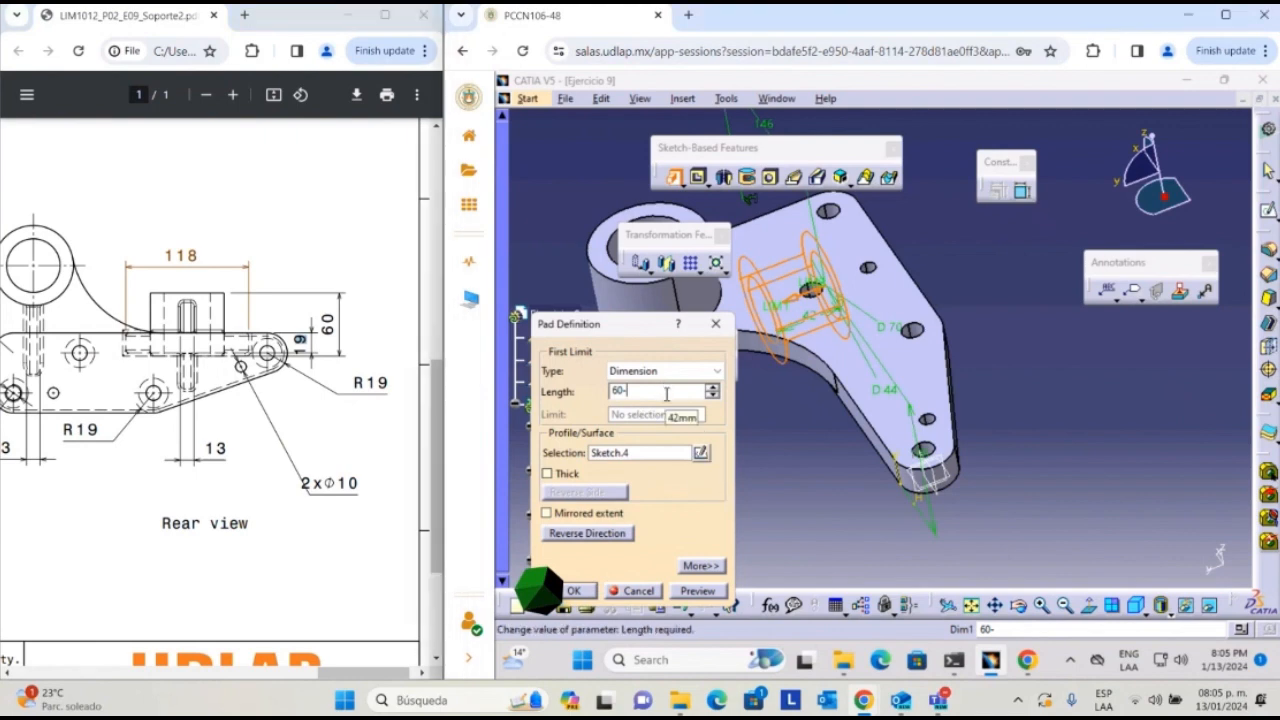
- Show the pad's second limit settings and set the second limit length to 19 mm
click(700, 565)
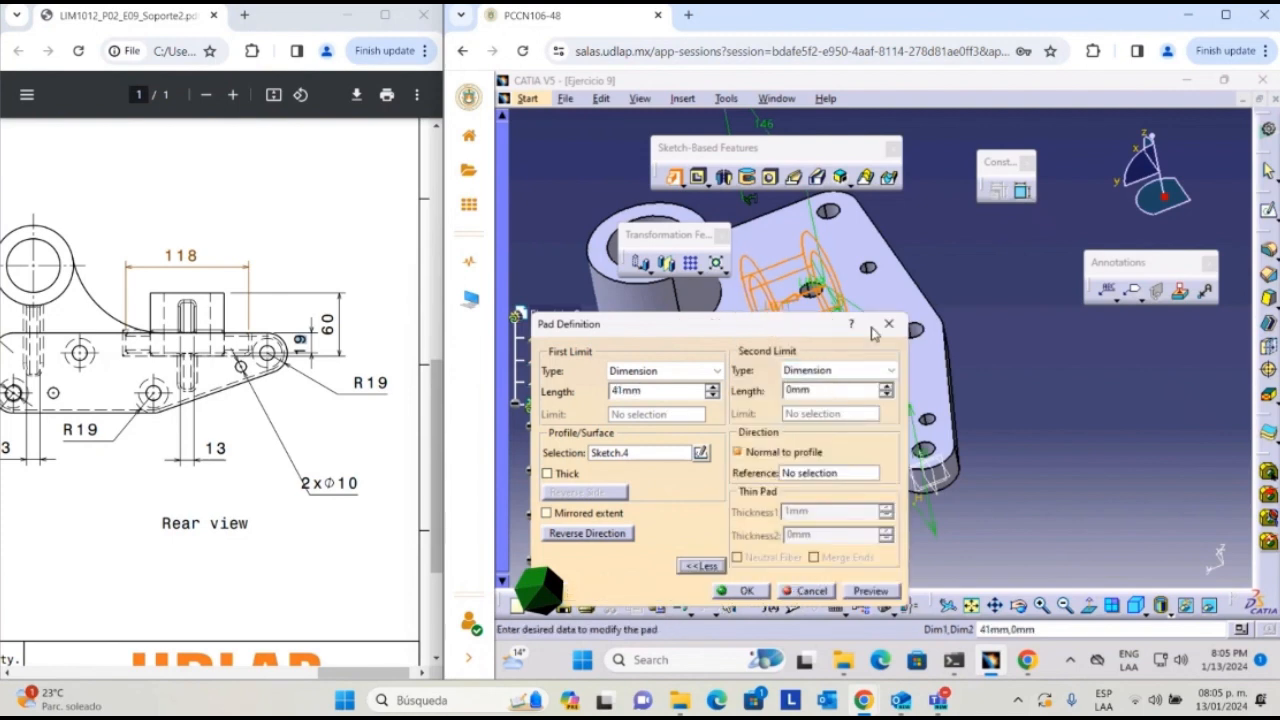
drag(782, 330, 1045, 386)
middle_drag(882, 275, 1003, 258)
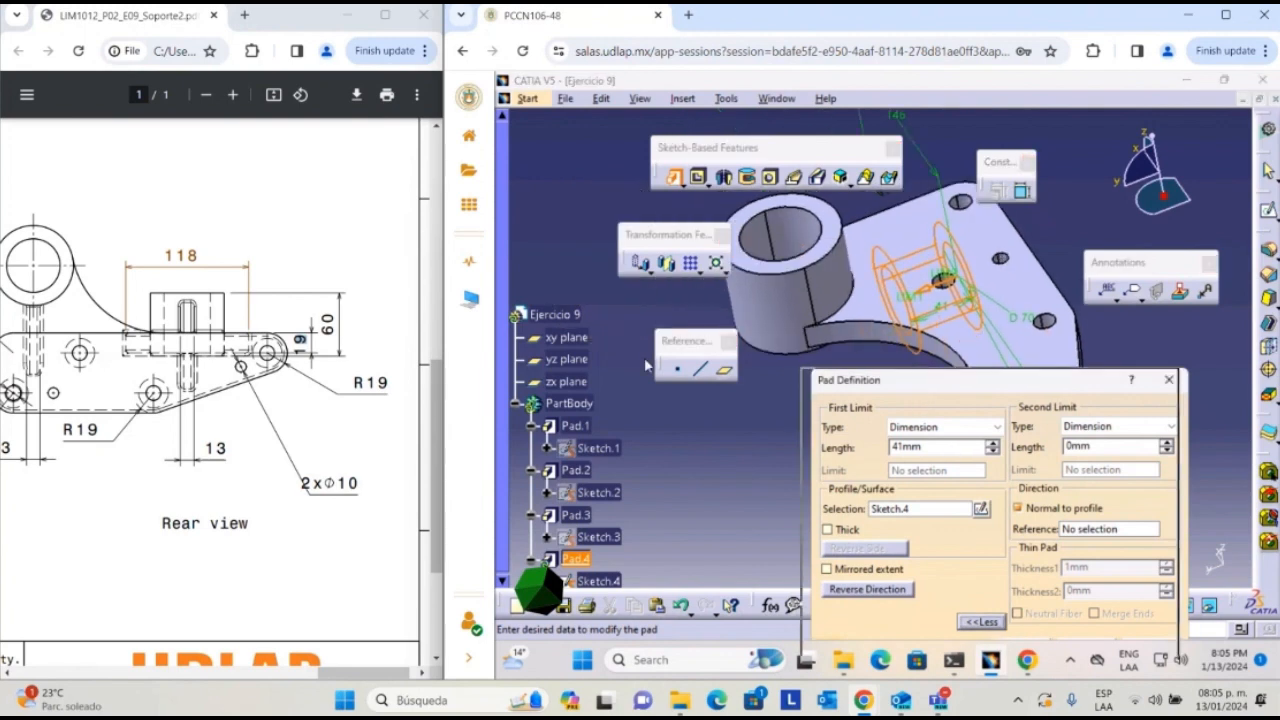
drag(900, 385, 592, 344)
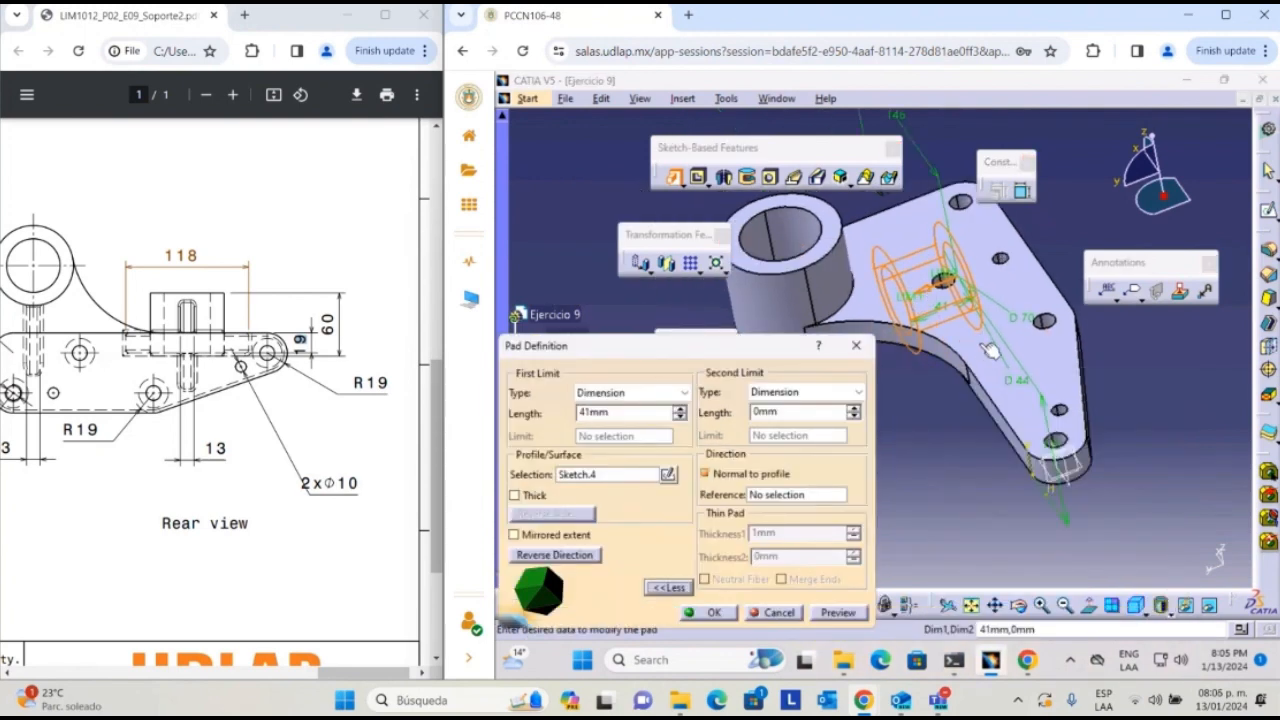
middle_drag(973, 368, 979, 432)
double_click(752, 412)
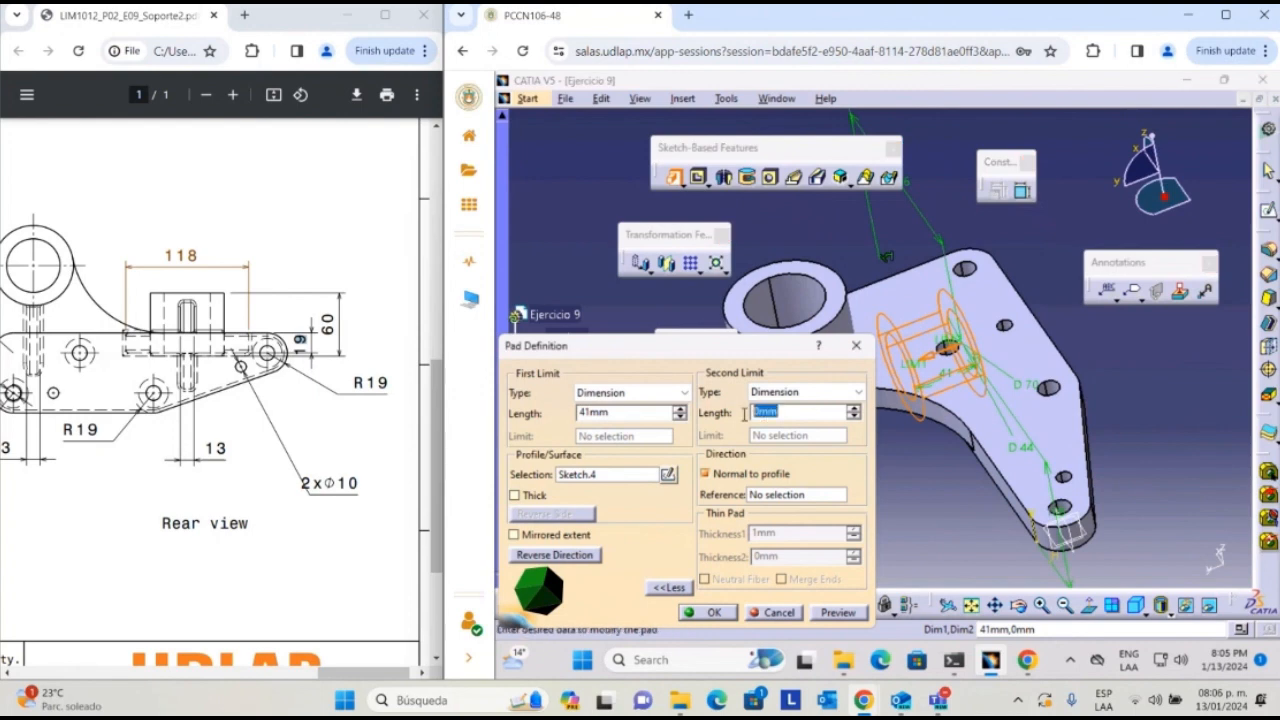
text(19)
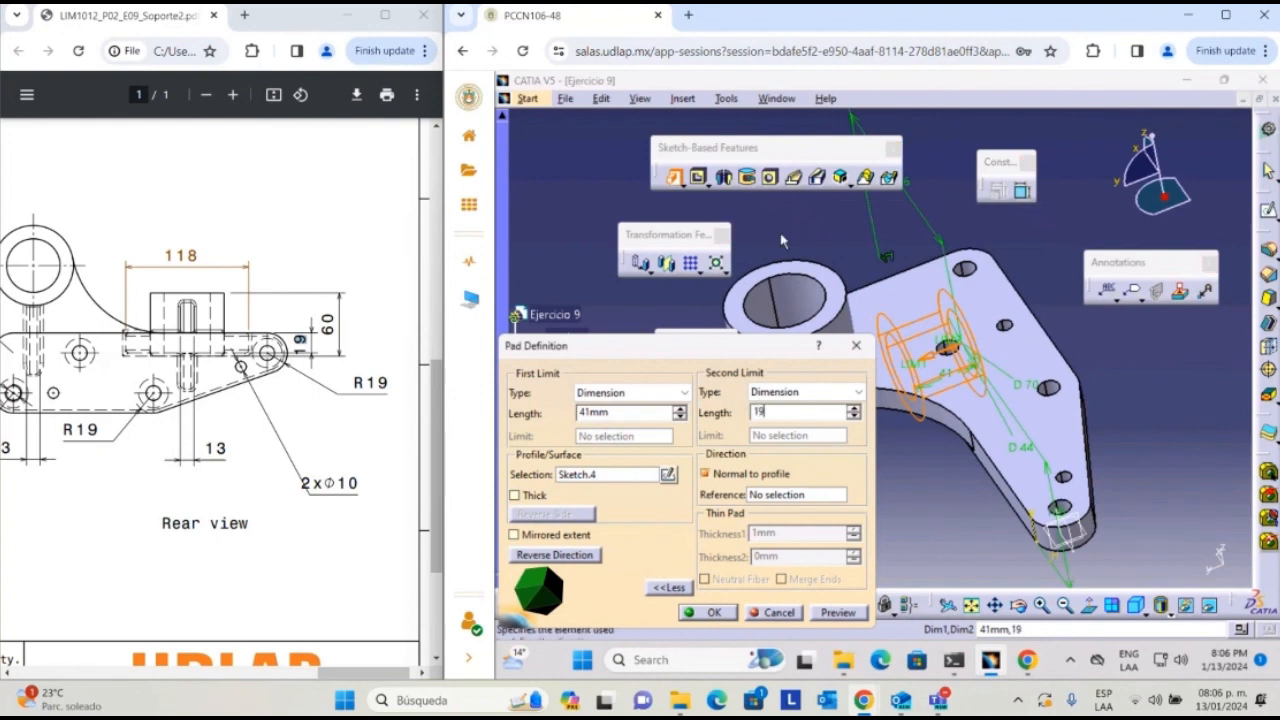
click(548, 206)
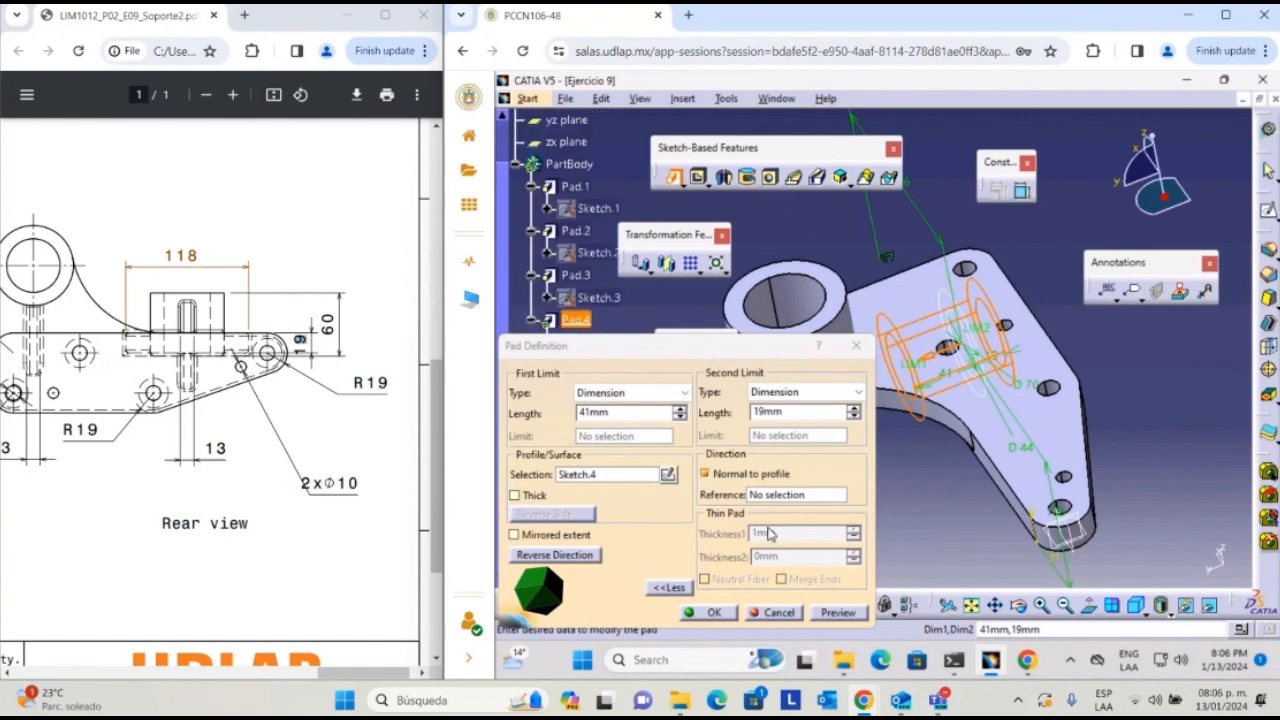
- Change the pad's second limit length to 22 mm (19+3), preview the cylinder and create the pad
click(799, 411)
double_click(799, 409)
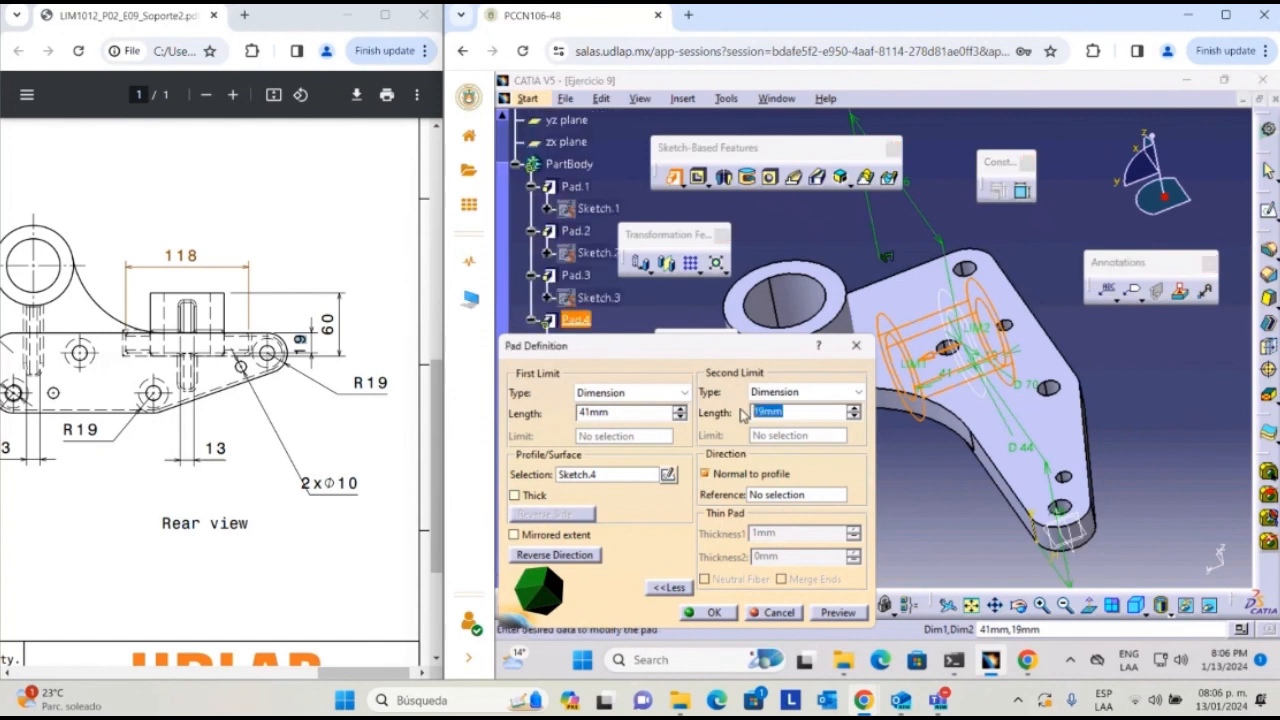
text(19)
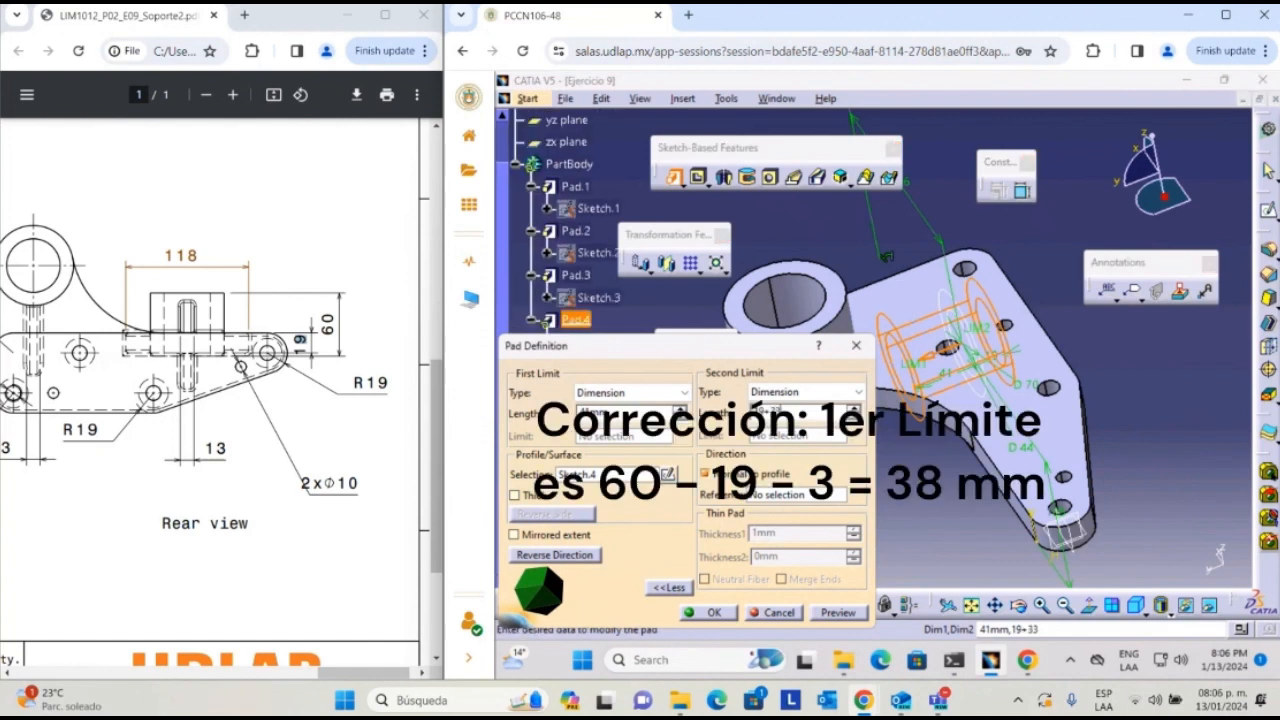
click(839, 615)
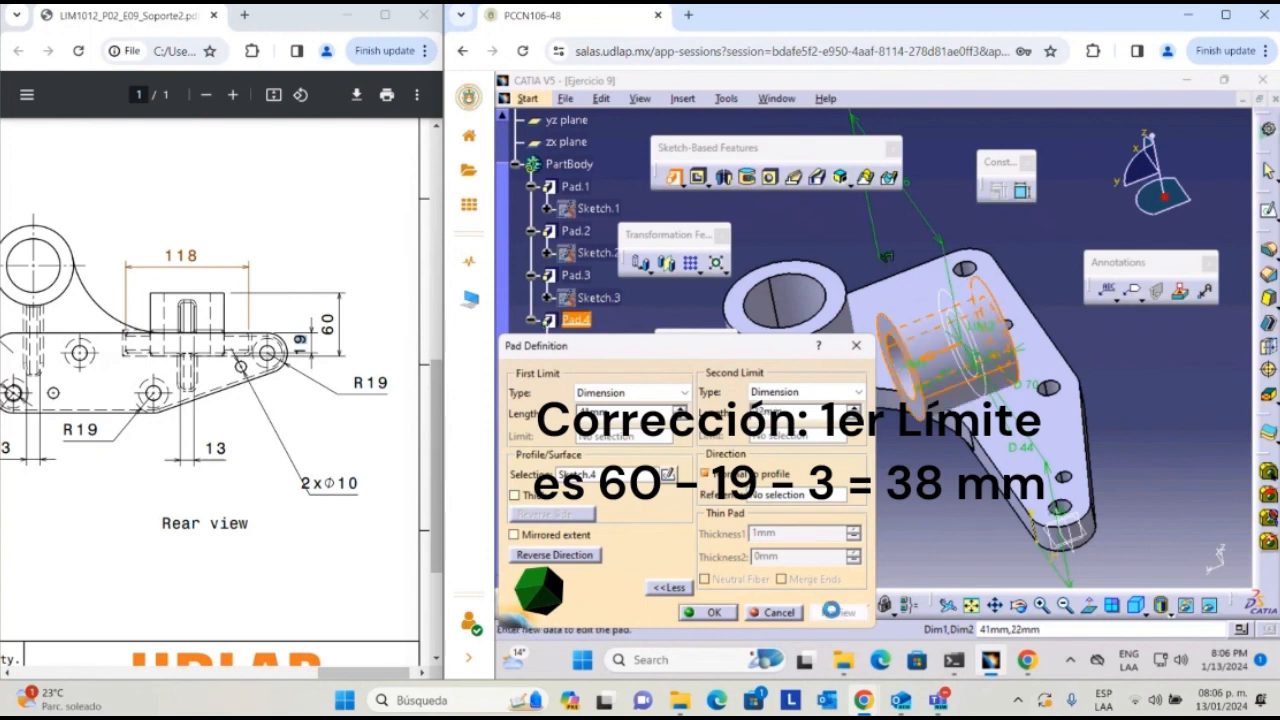
click(716, 610)
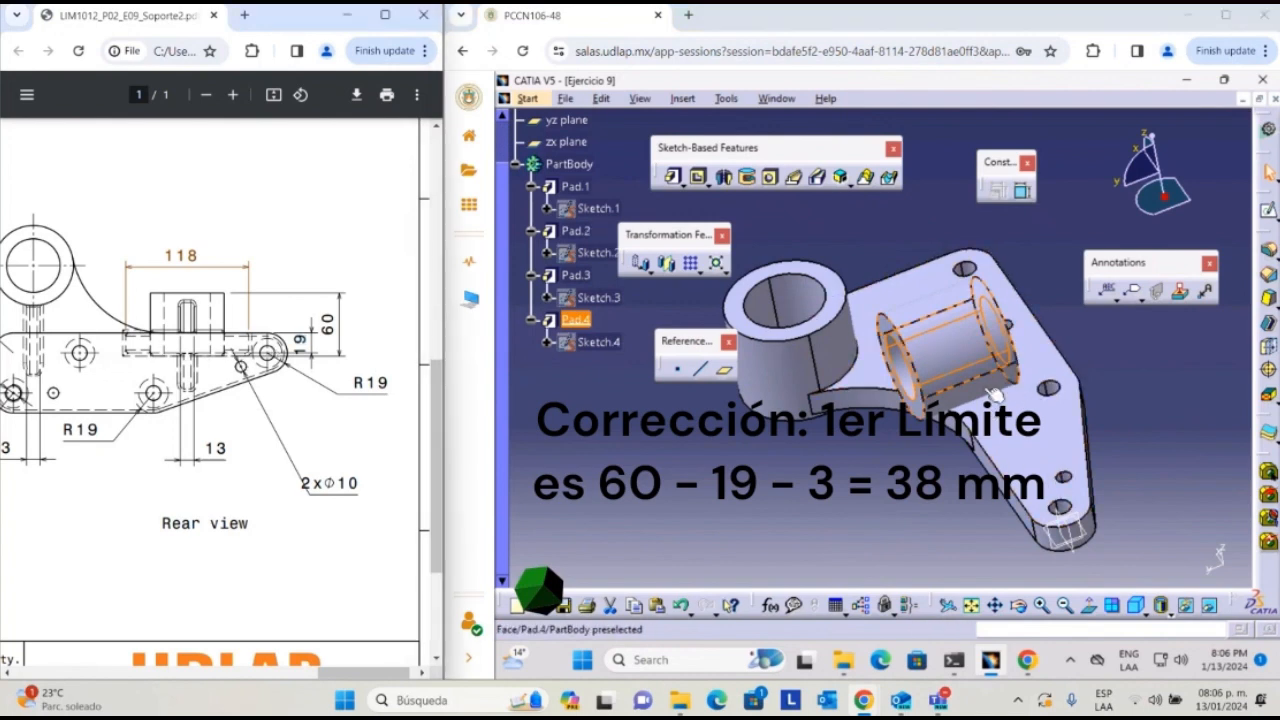
- Inspect the raised cylinder from several sides and open a new sketch on the plate's straight side face beneath it
click(1023, 381)
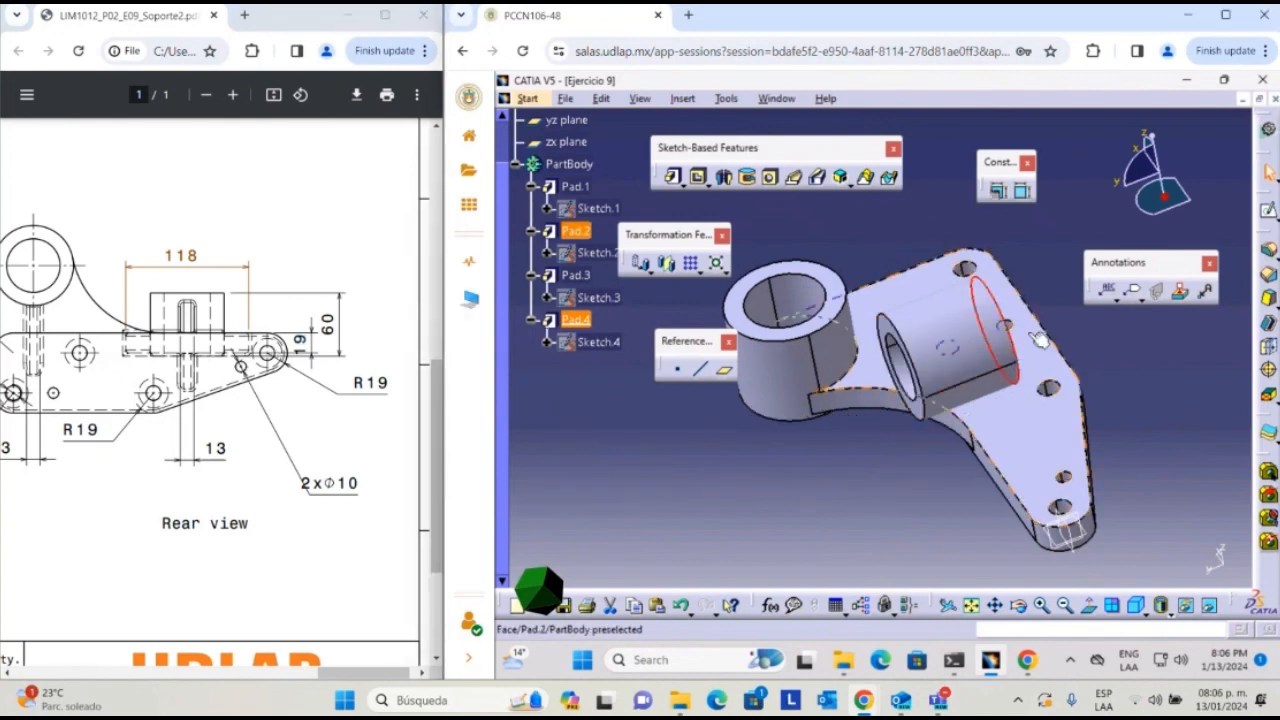
middle_drag(1036, 341, 1060, 405)
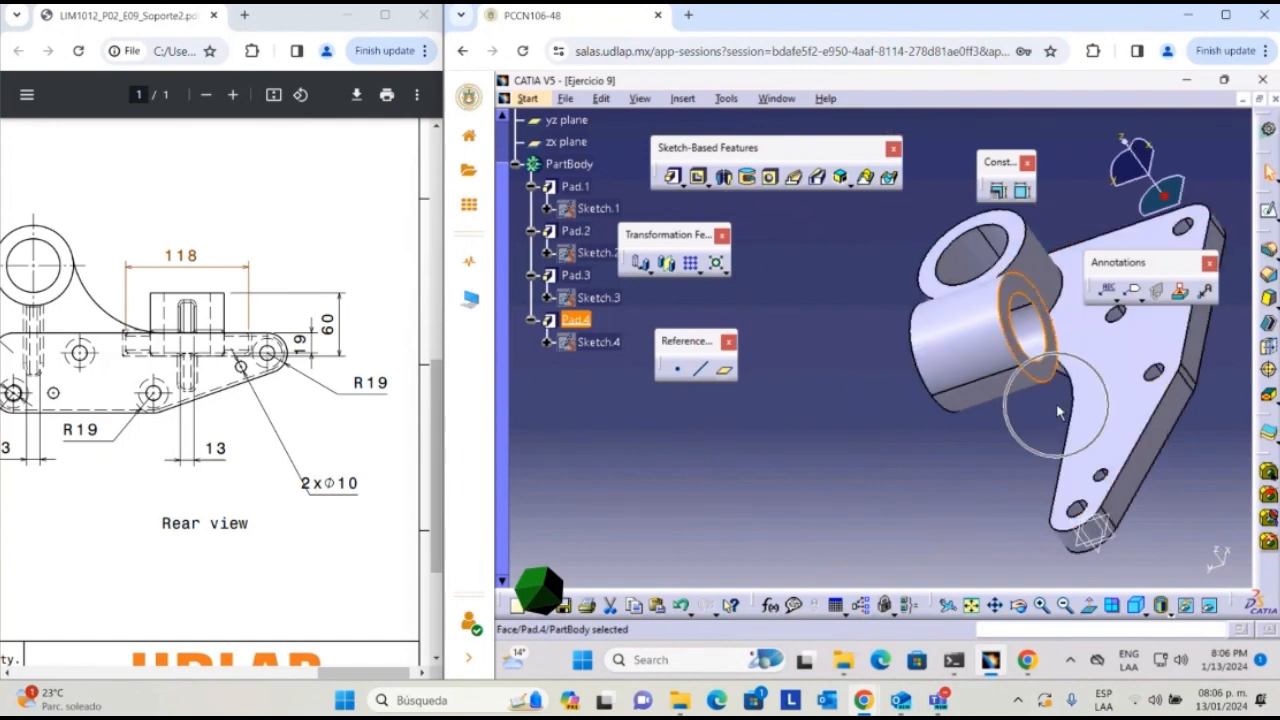
click(957, 431)
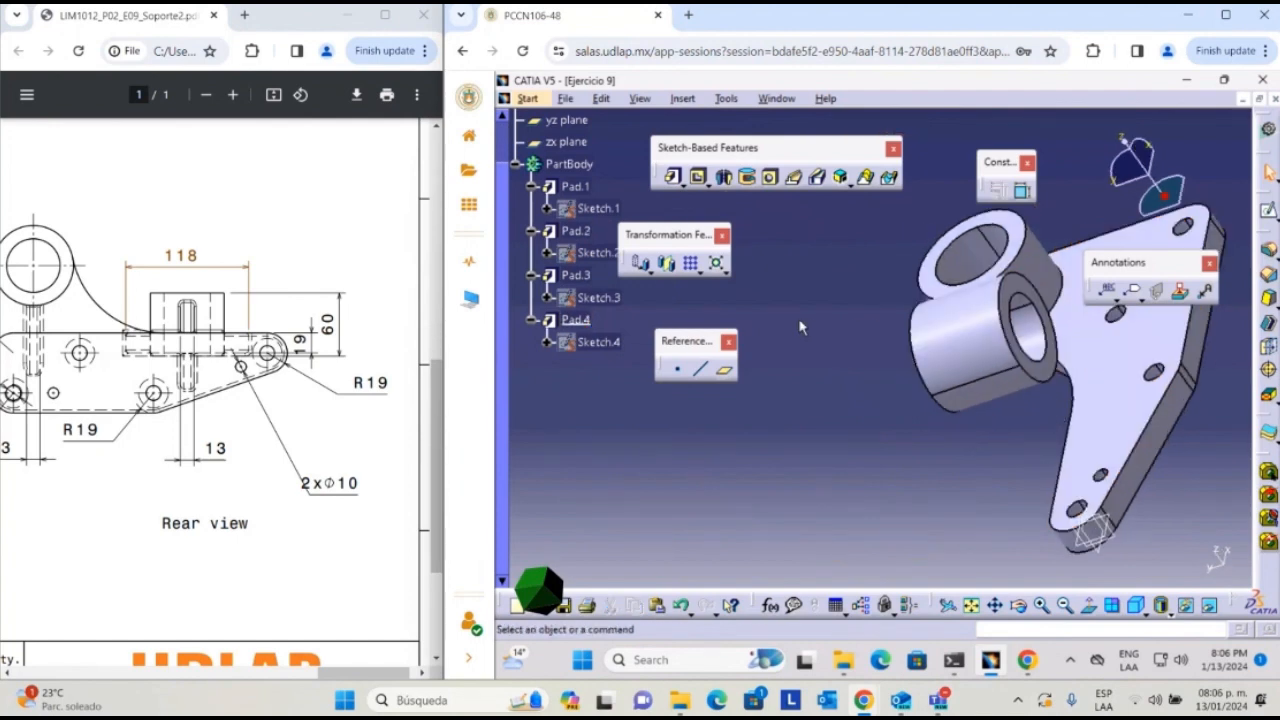
middle_drag(800, 326, 918, 345)
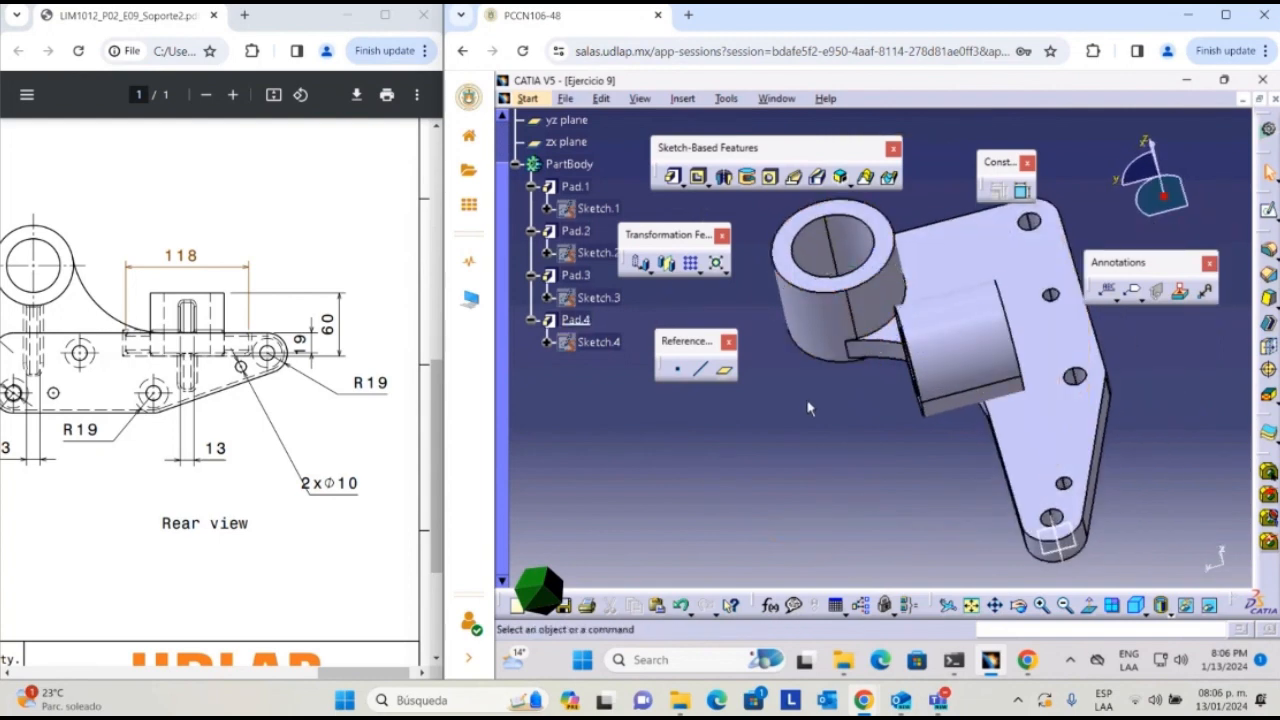
middle_drag(969, 454, 988, 479)
click(990, 481)
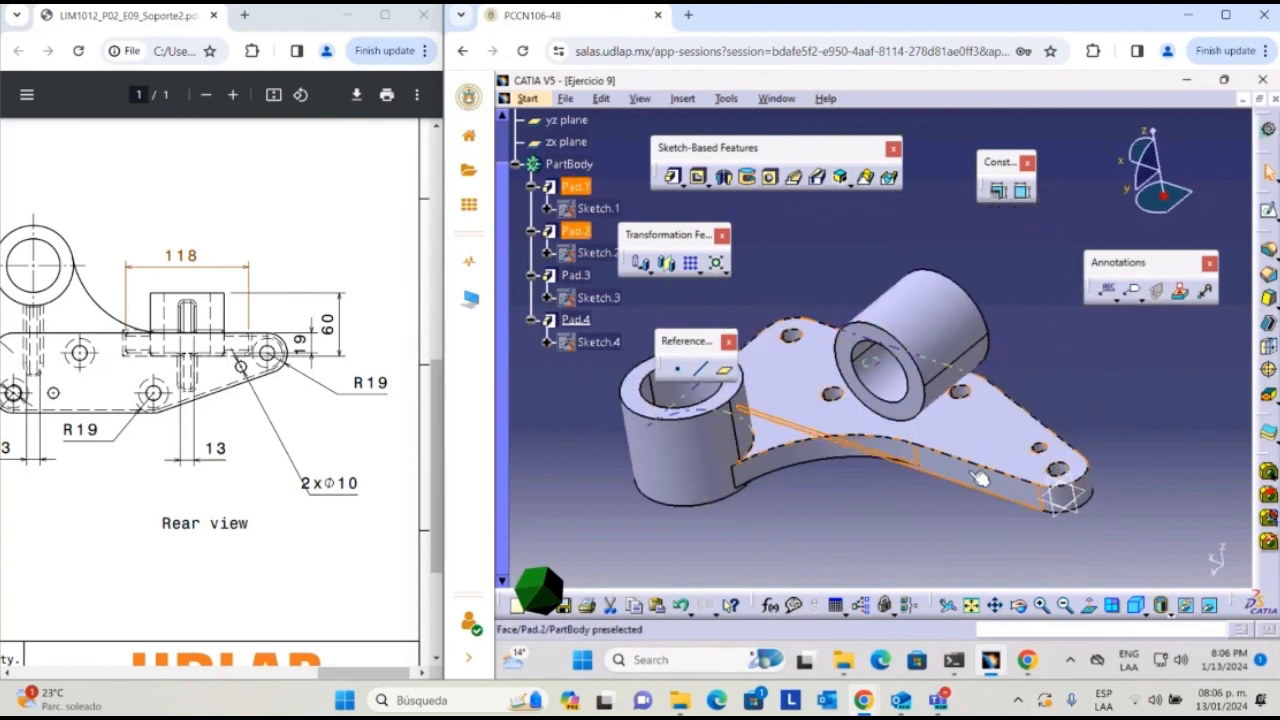
click(1270, 214)
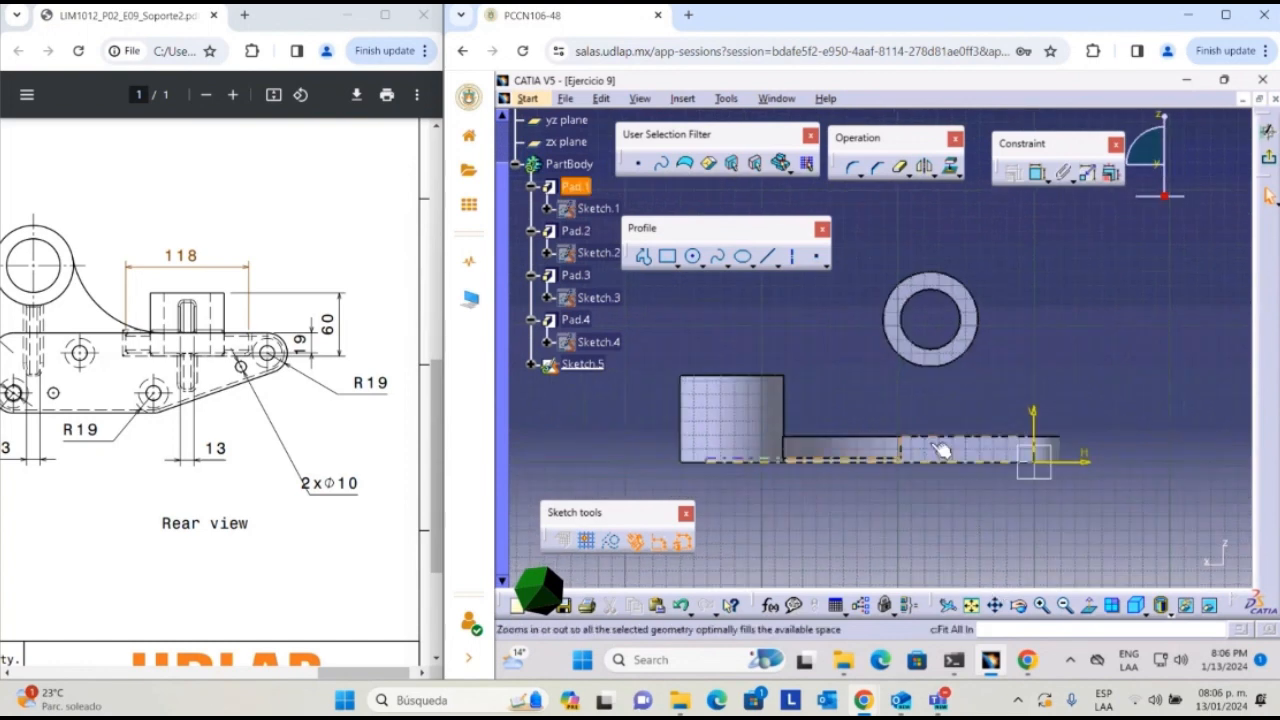
- Project the plate's upper edge and the cylinder's inner and outer circles into the sketch, and make them construction elements
click(924, 437)
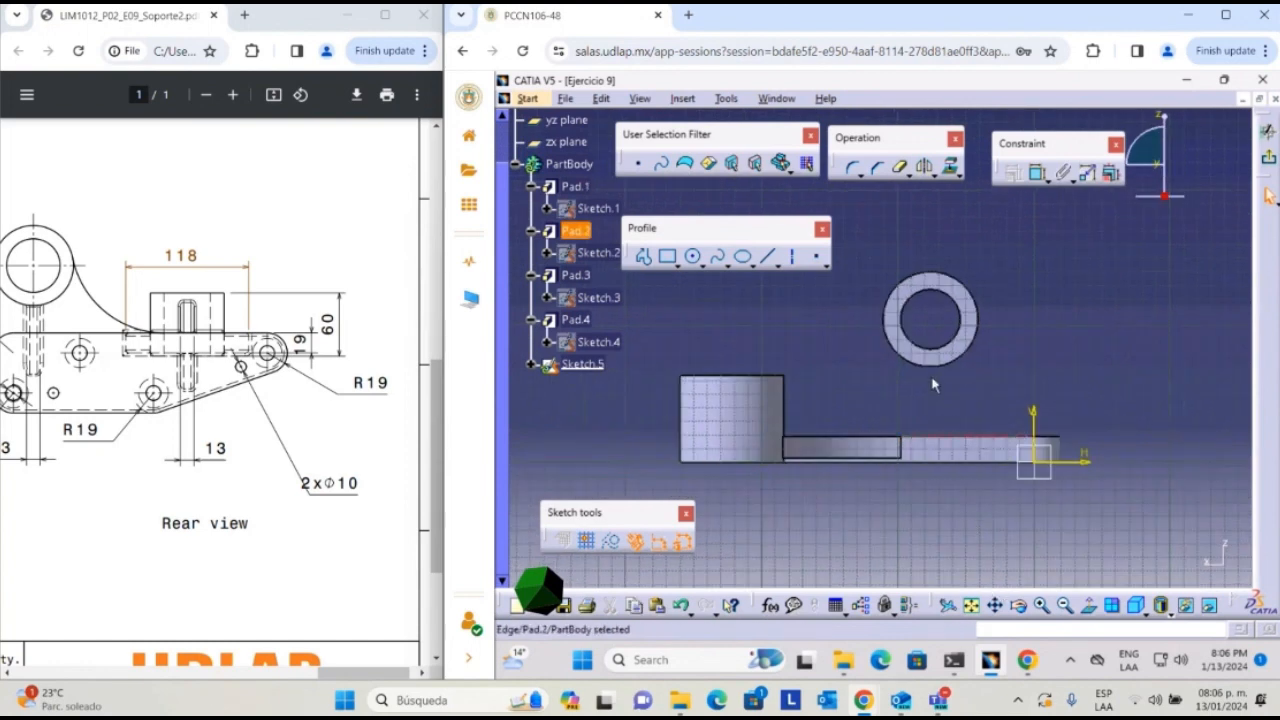
ctrl+click(963, 352)
ctrl+click(952, 340)
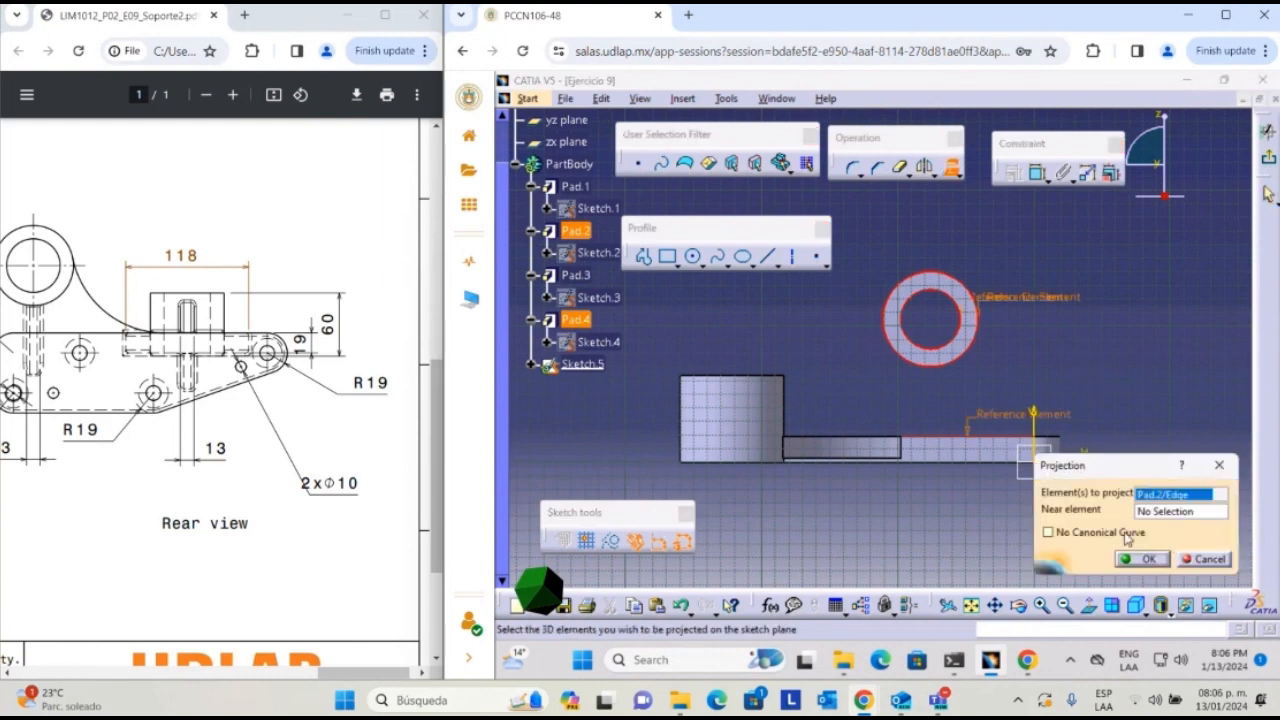
click(1142, 559)
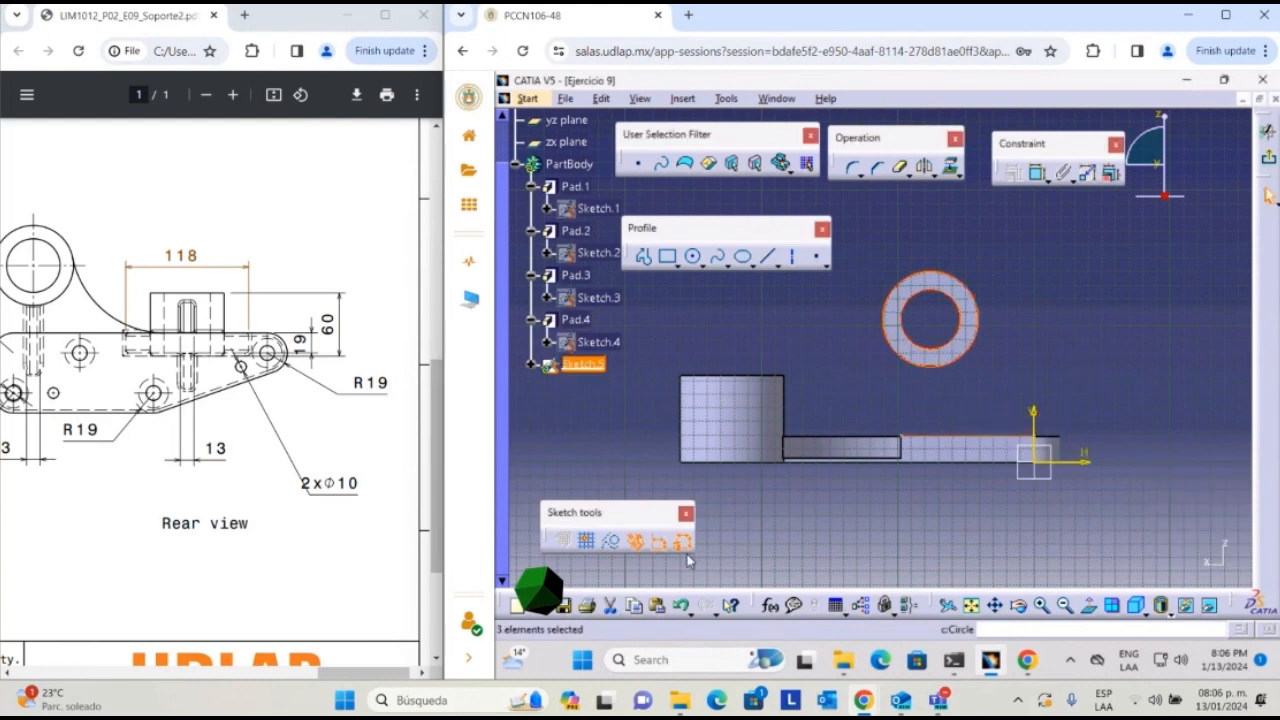
click(612, 542)
click(955, 509)
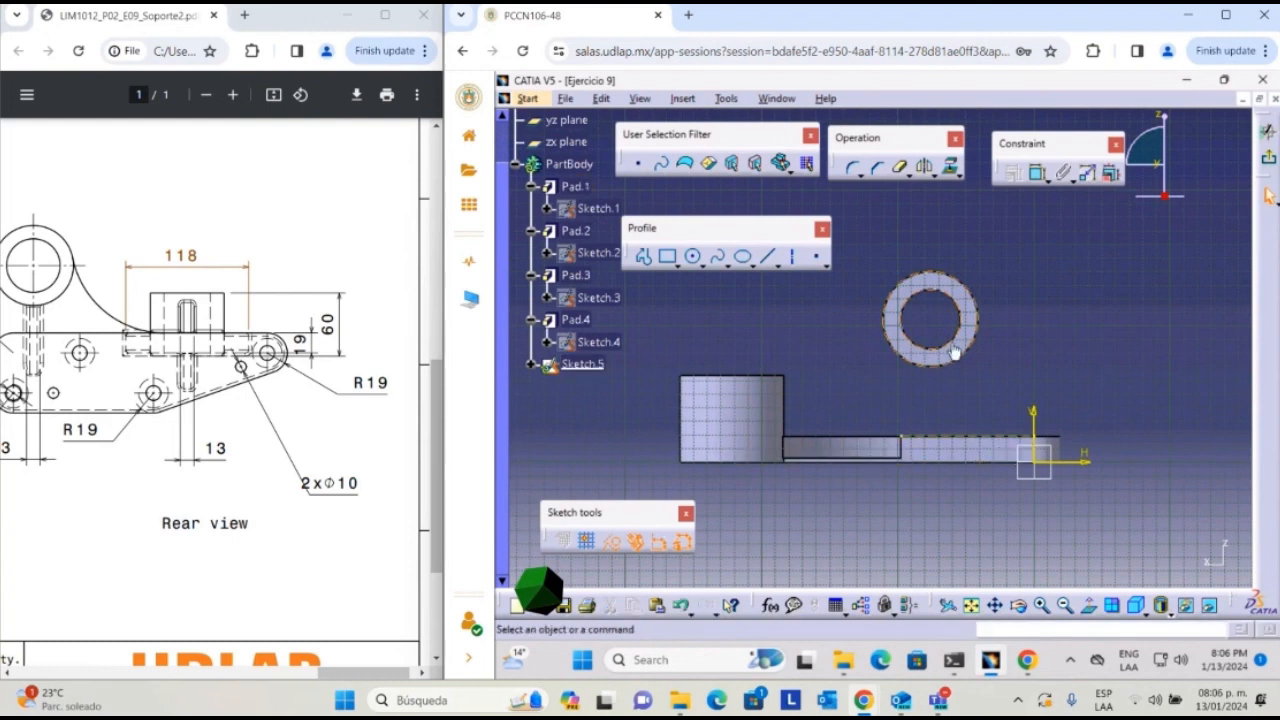
- Check the drawing's bottom view for the shape of the support between the plate and the 70 mm cylinder
drag(345, 672, 62, 627)
scroll(177, 524, up, 5)
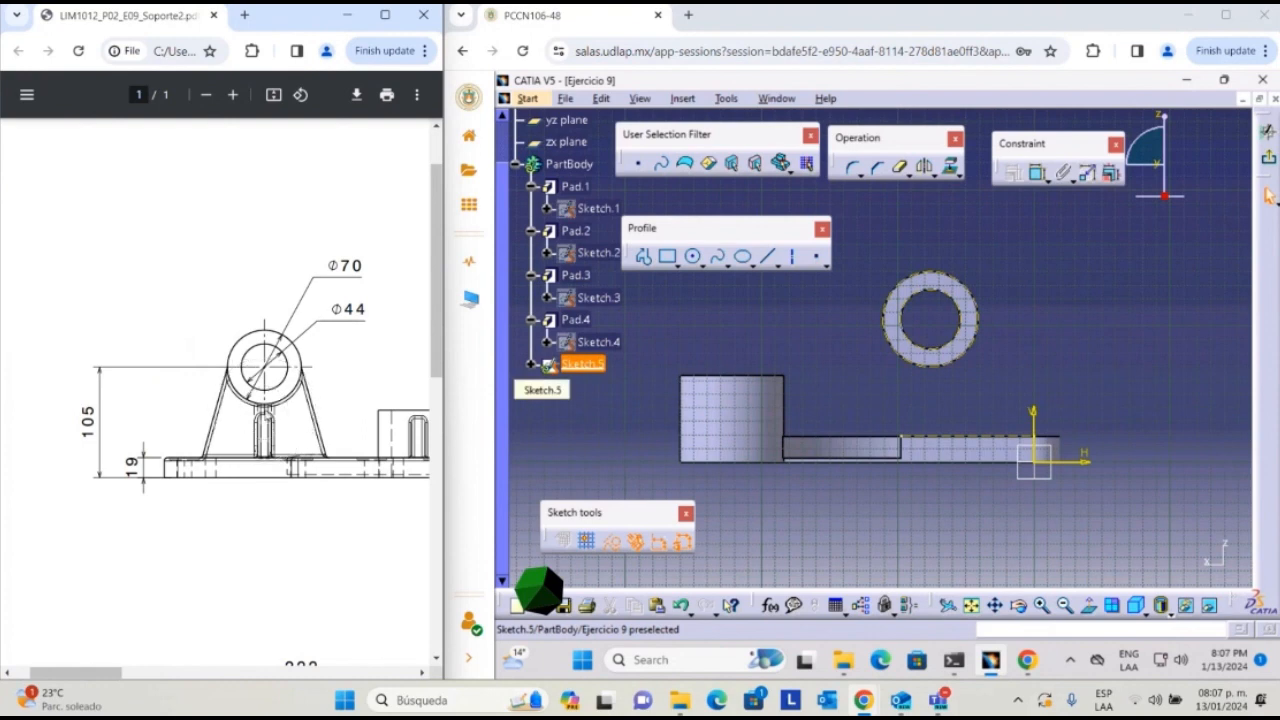
- Draw construction lines from the plate's upper edge vertically to the cylinder's centre and from that centre horizontally 35 mm to the outer circle
click(766, 257)
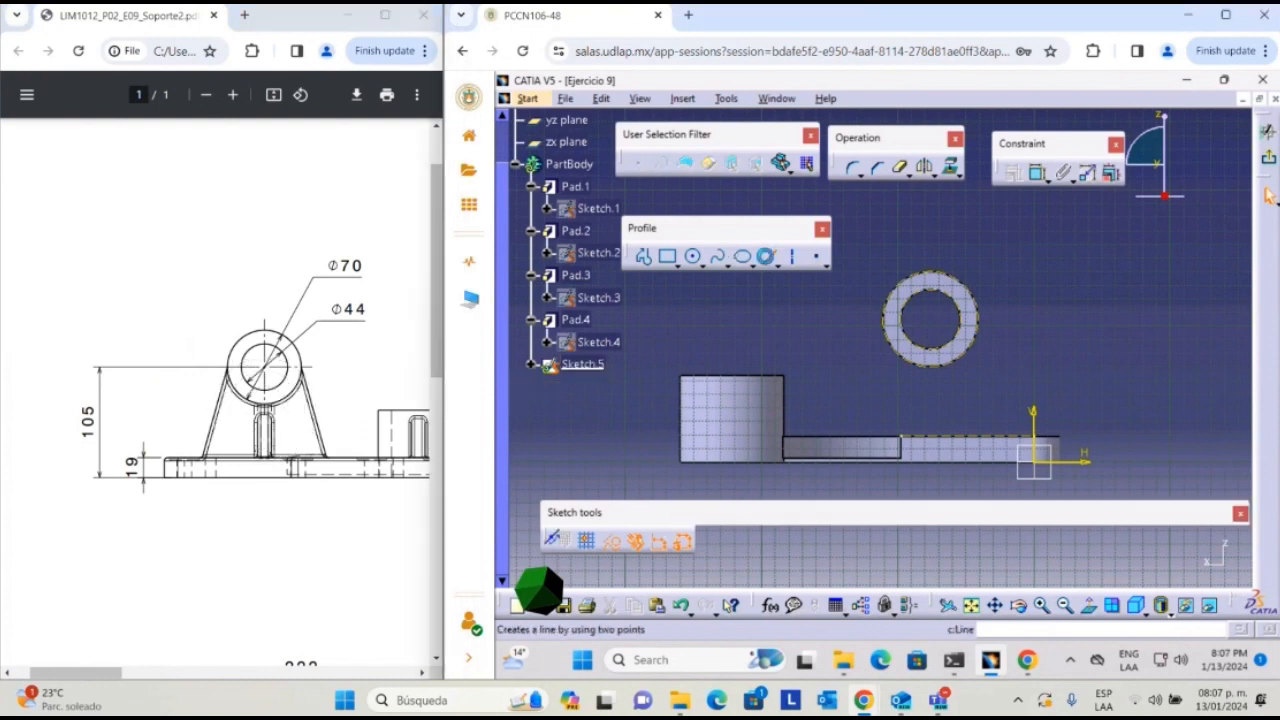
click(932, 446)
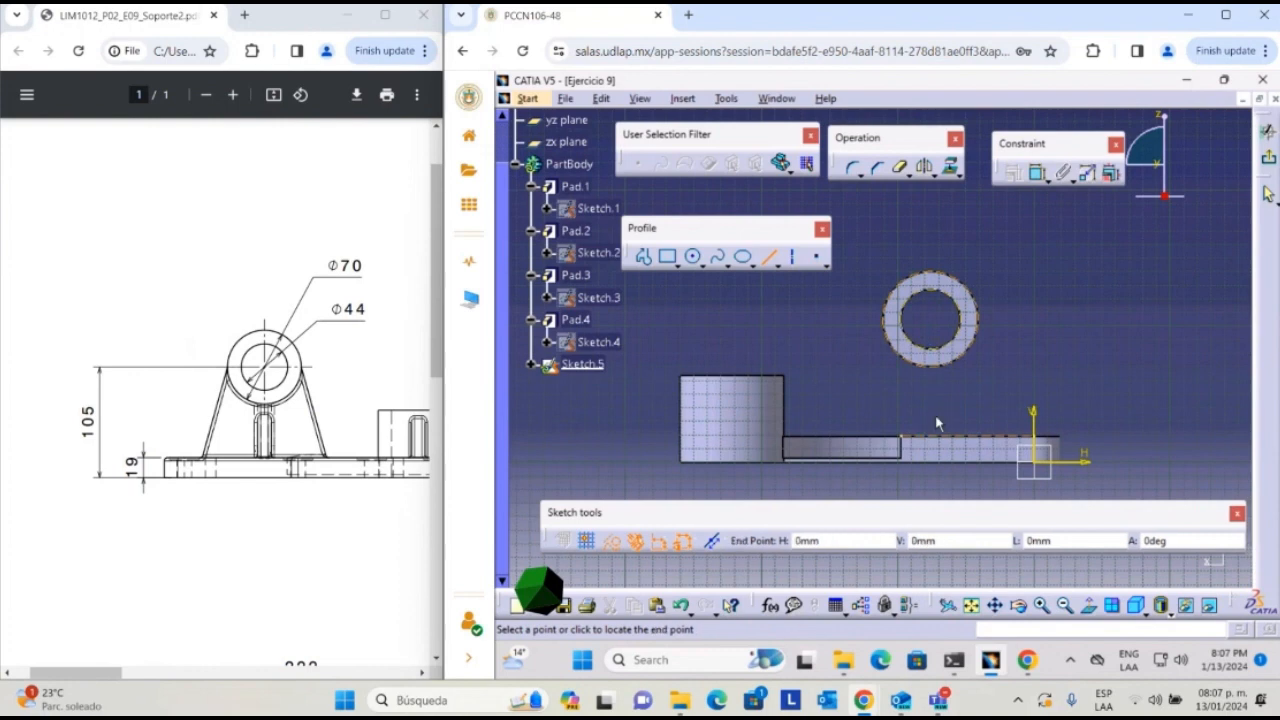
click(936, 315)
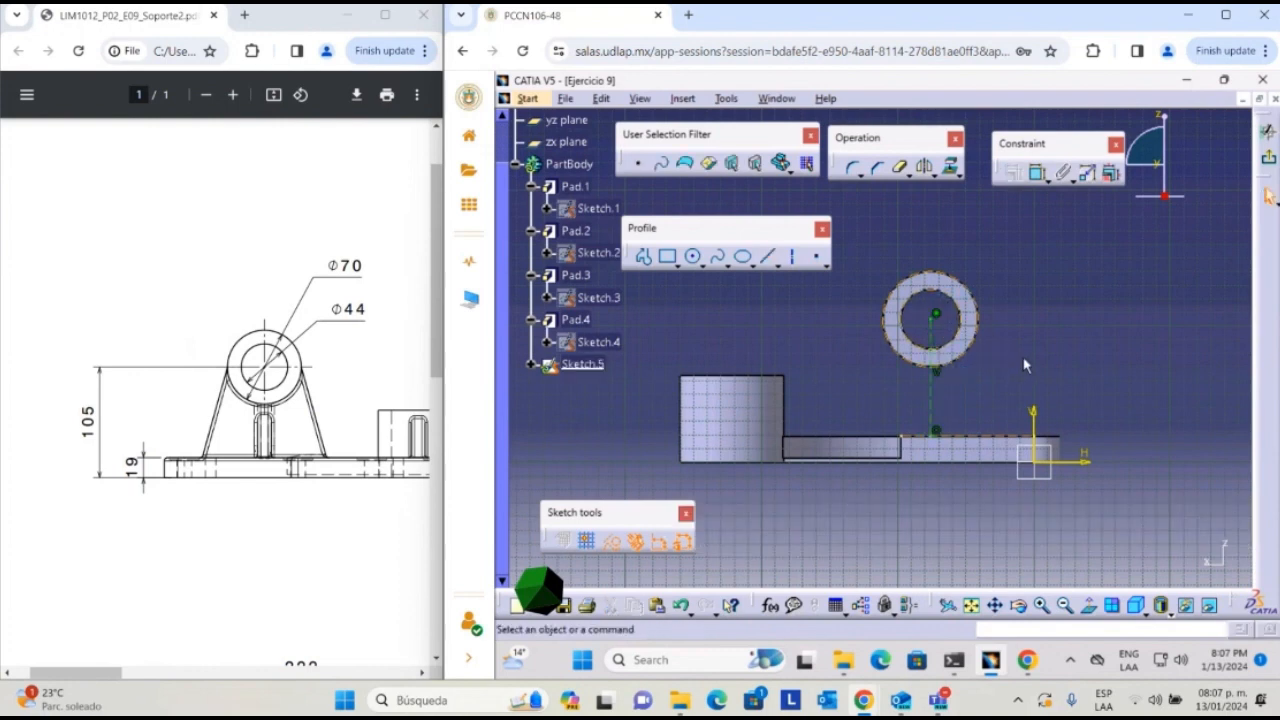
click(767, 256)
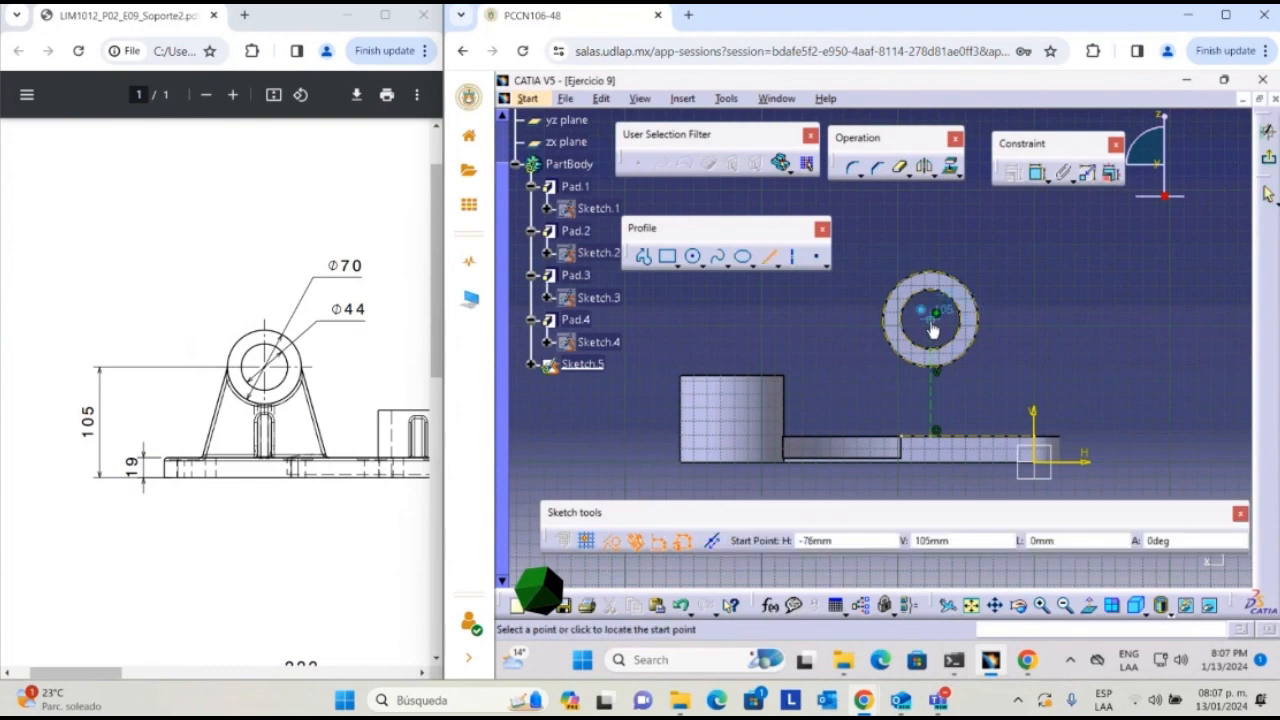
click(981, 331)
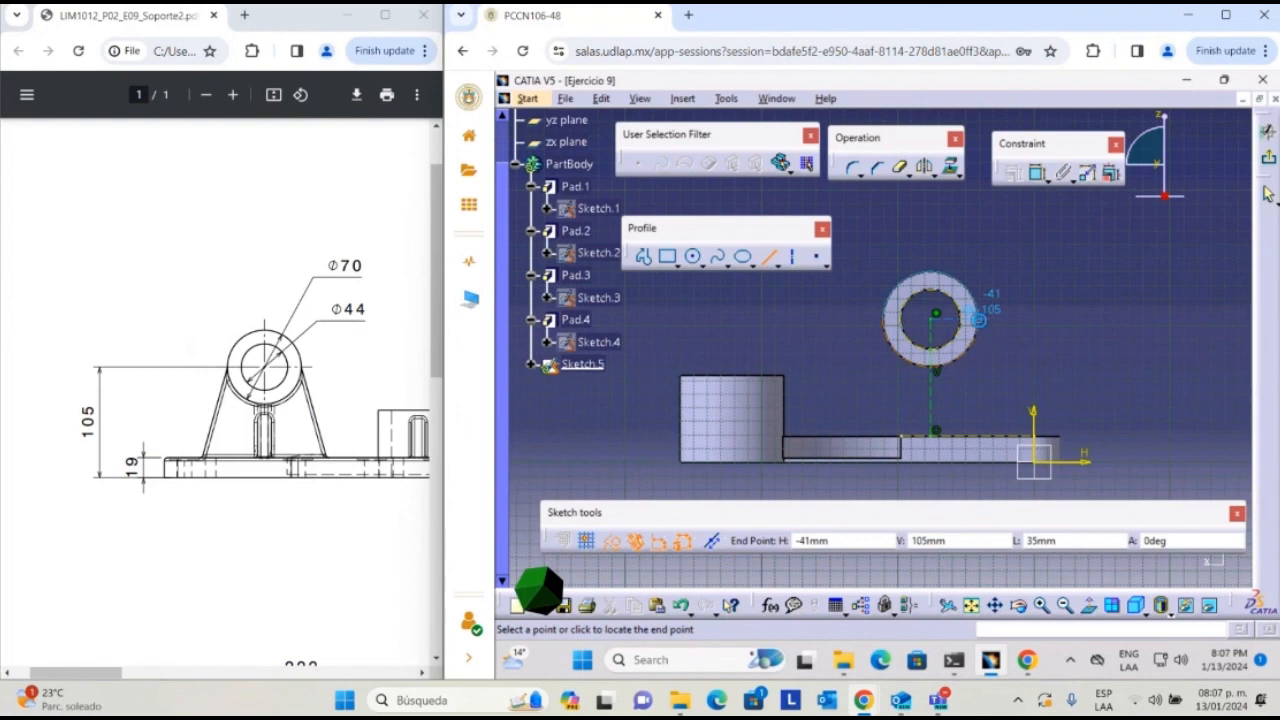
click(981, 331)
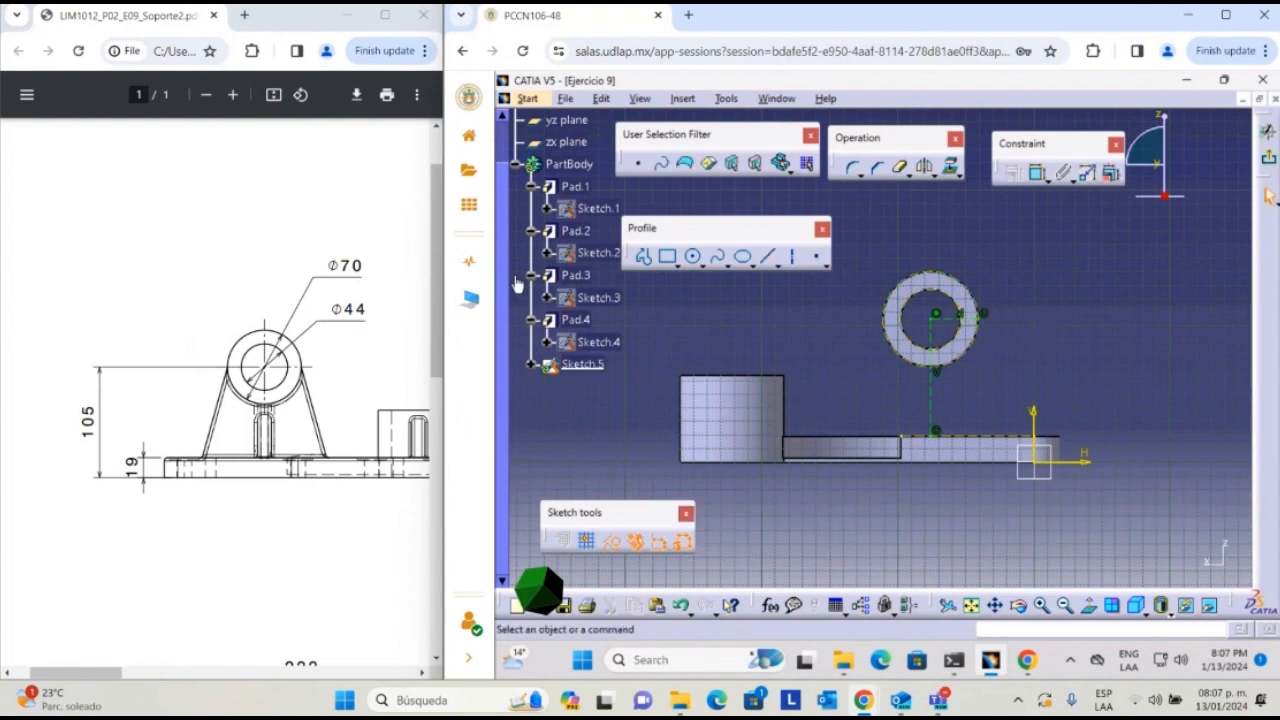
- Draw a slanted line from the construction line's end on the outer circle to the plate's upper edge and adjust its lower end
click(769, 259)
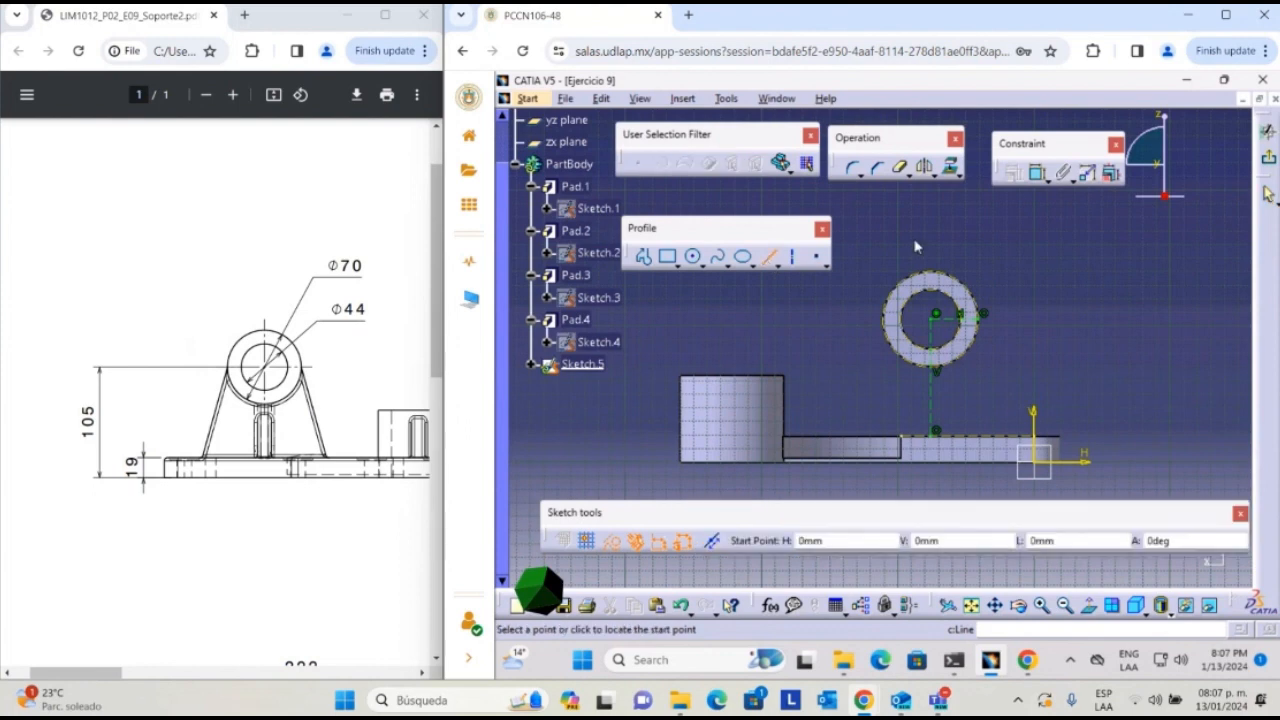
click(982, 316)
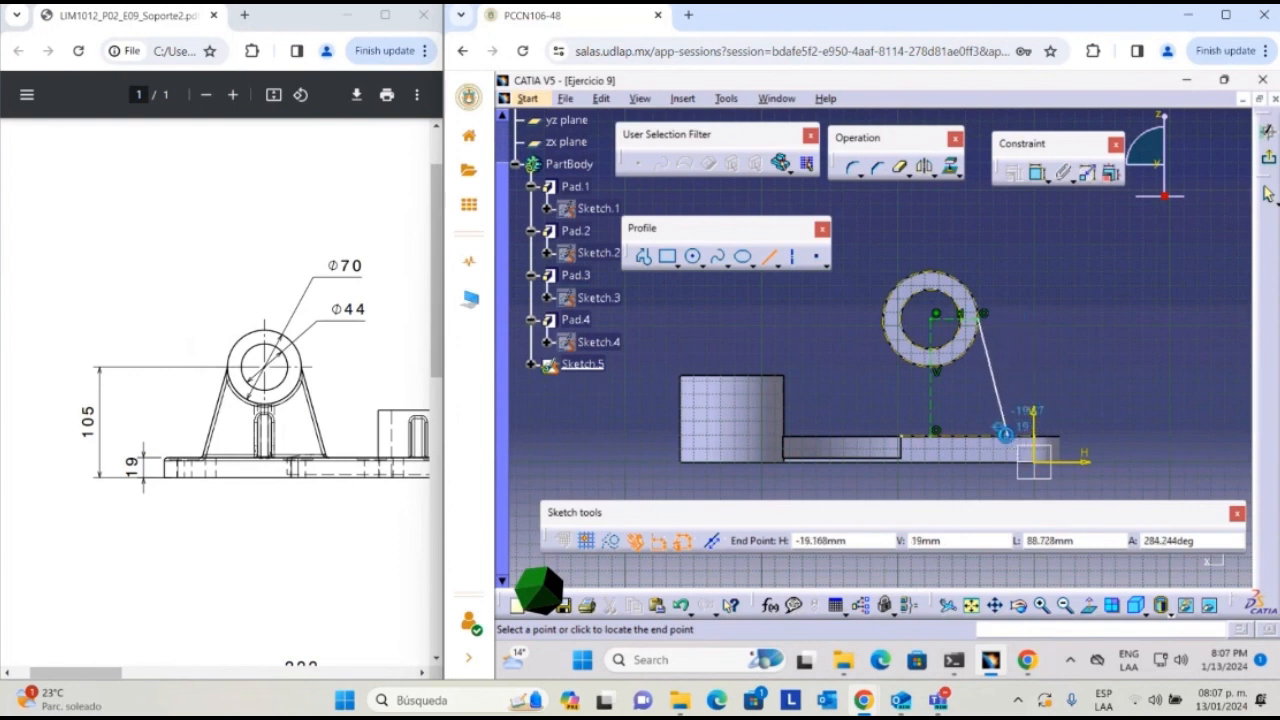
click(1008, 443)
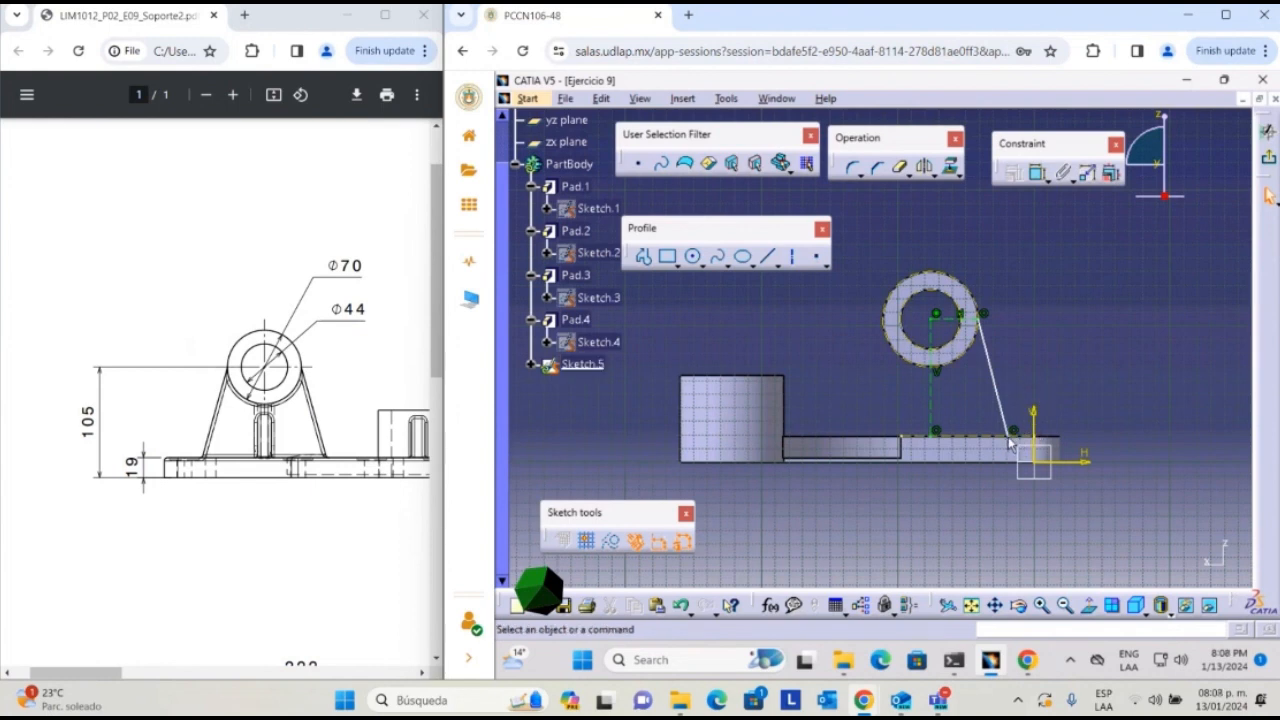
mouse_move(1002, 415)
mouse_down()
mouse_move(1022, 416)
mouse_move(992, 416)
mouse_move(1024, 398)
mouse_move(981, 397)
mouse_move(1005, 396)
mouse_up()
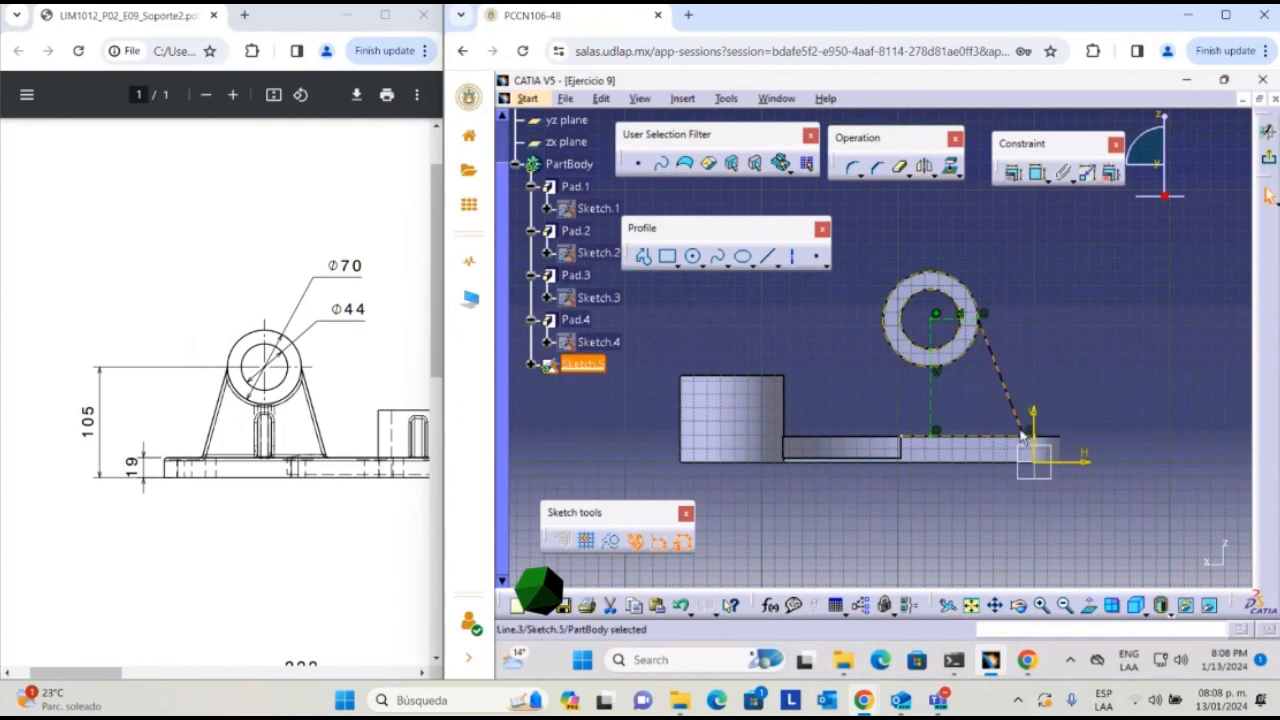
mouse_move(1028, 444)
mouse_down()
mouse_move(1000, 443)
mouse_move(1022, 430)
mouse_up()
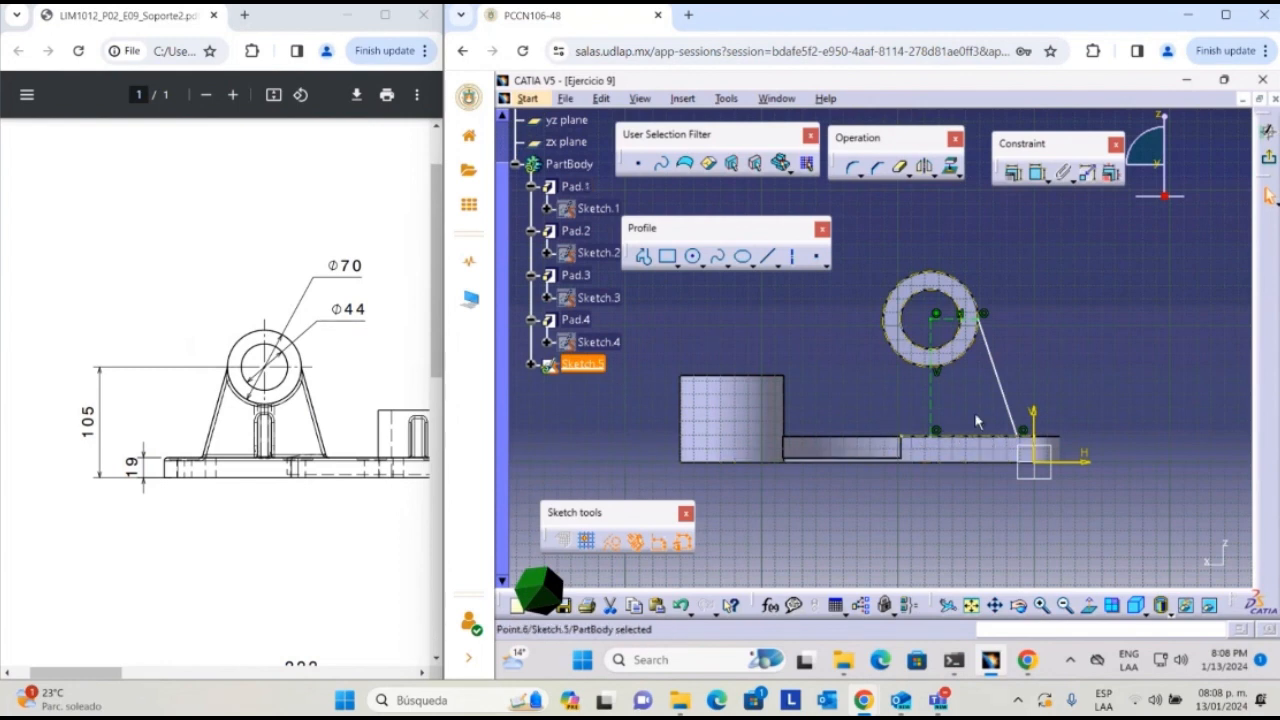
- Check the drawing's rear view for the support width, and dimension the slanted line's lower end from the vertical construction line at 118/2 mm
middle_drag(989, 452, 932, 412)
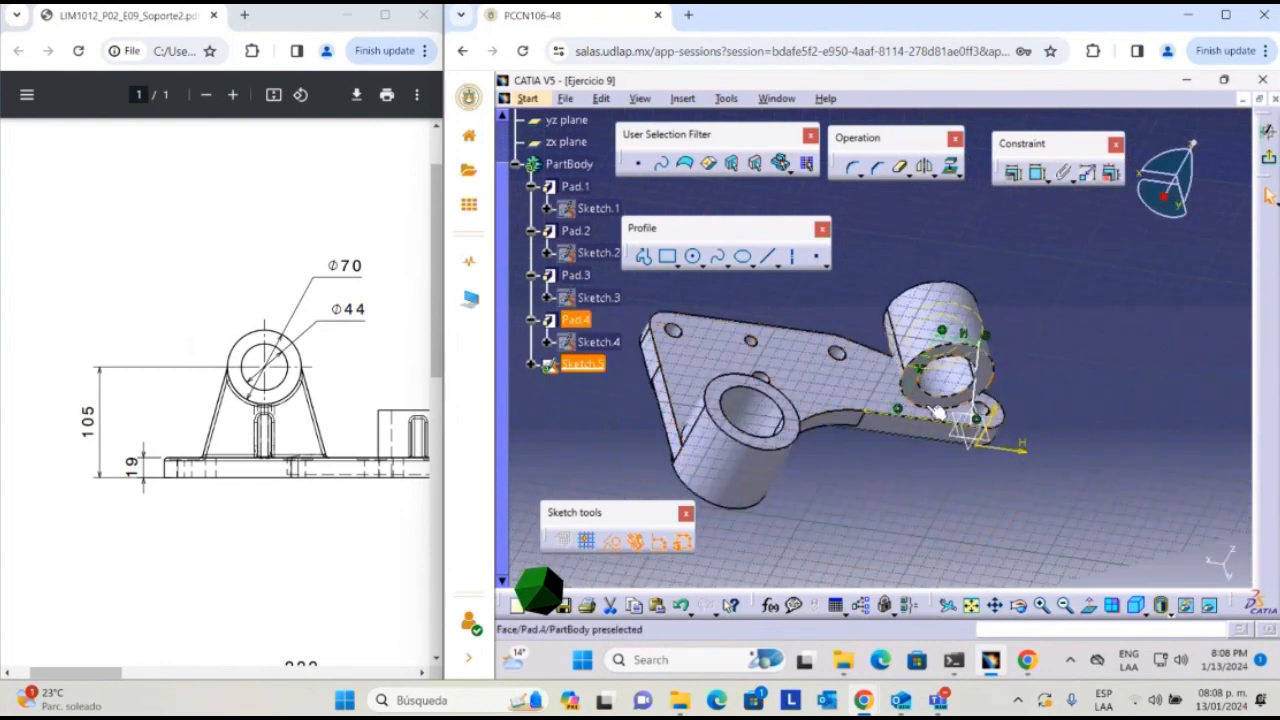
click(1086, 606)
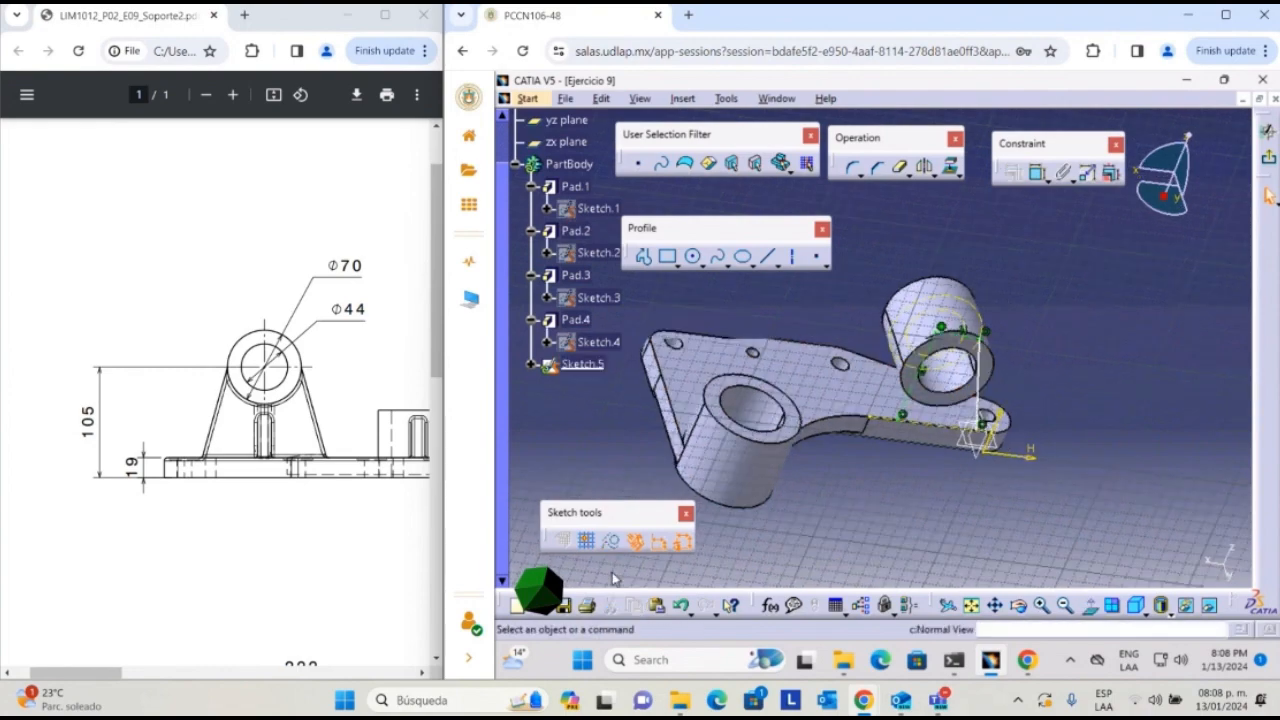
scroll(120, 660, down, 5)
drag(78, 681, 366, 681)
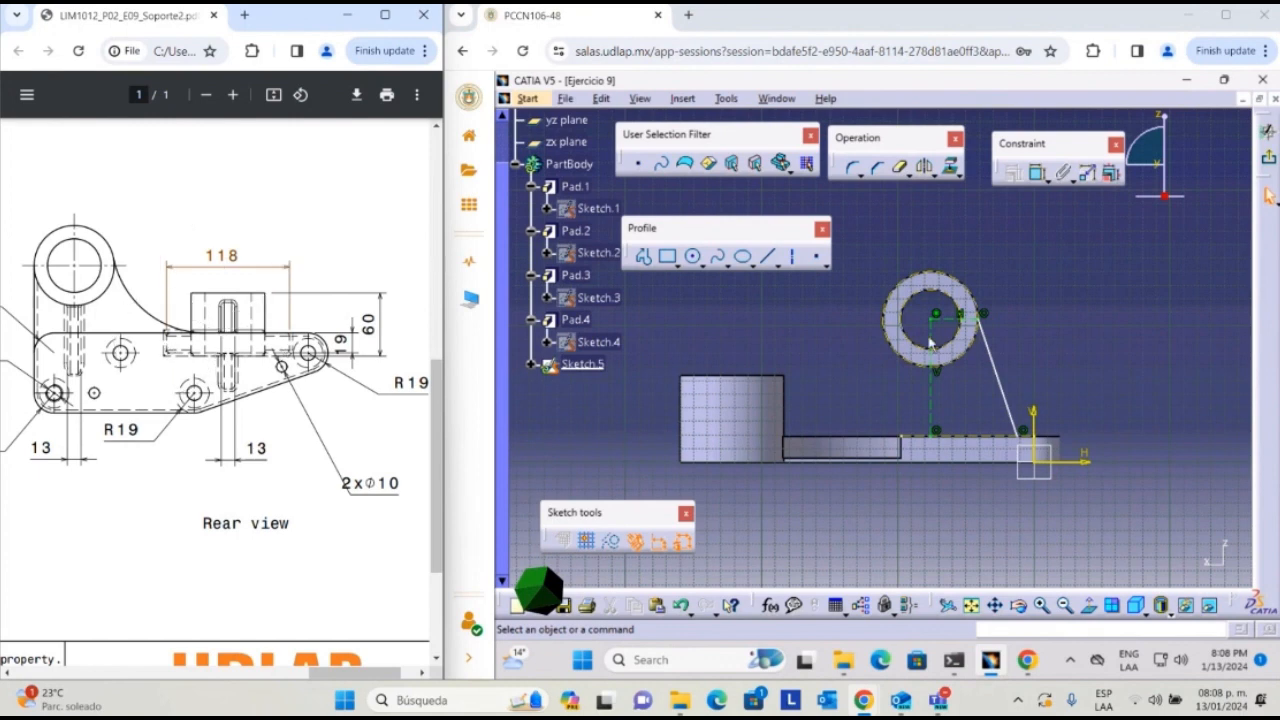
click(1121, 314)
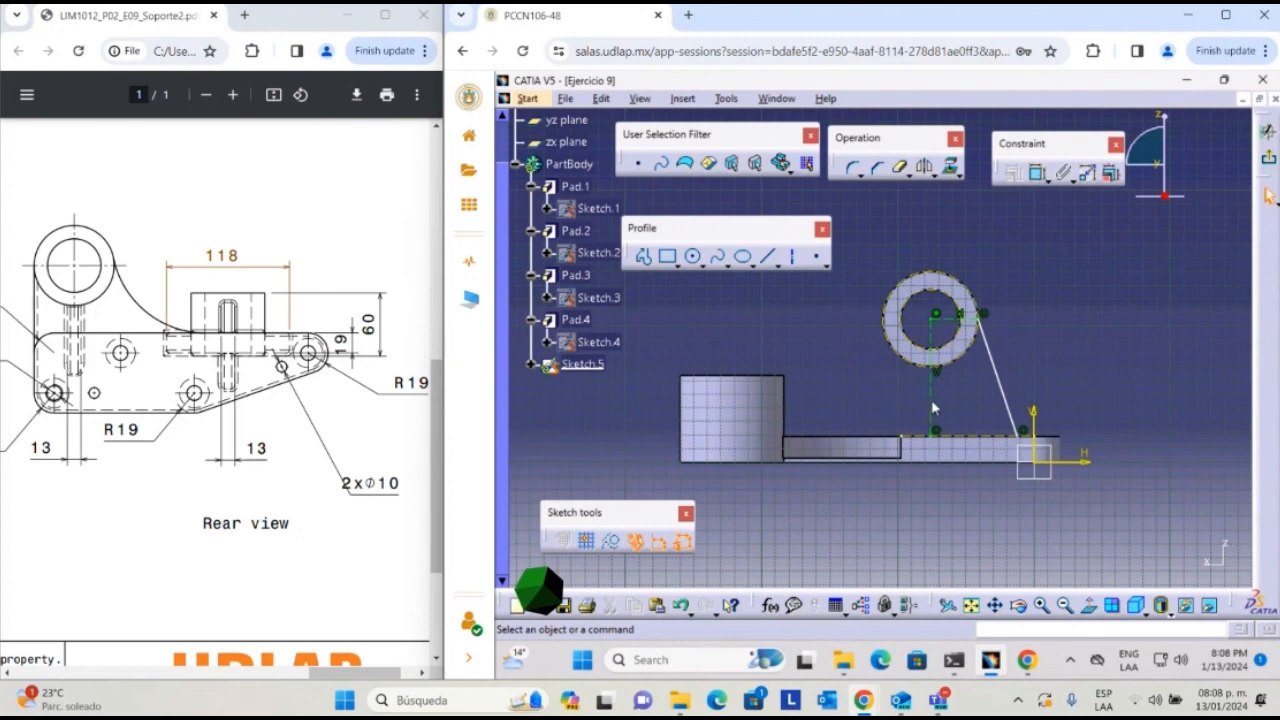
click(1037, 172)
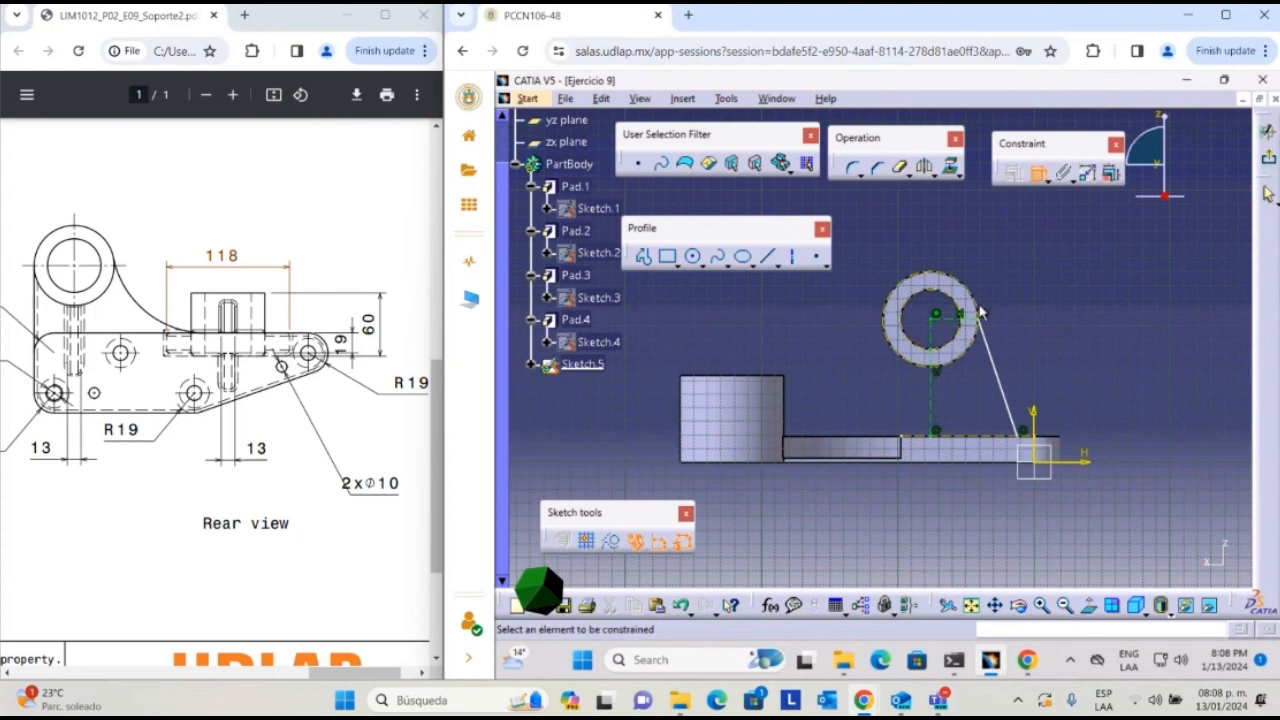
click(932, 408)
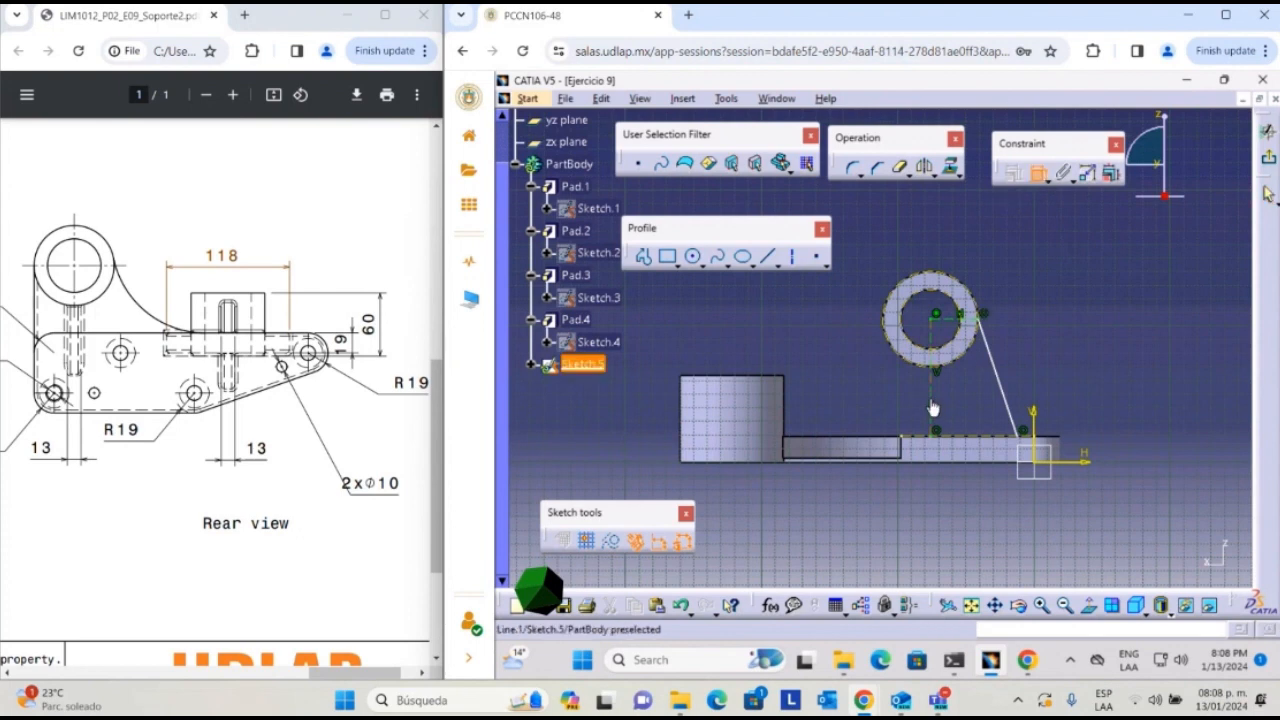
click(1019, 441)
click(983, 536)
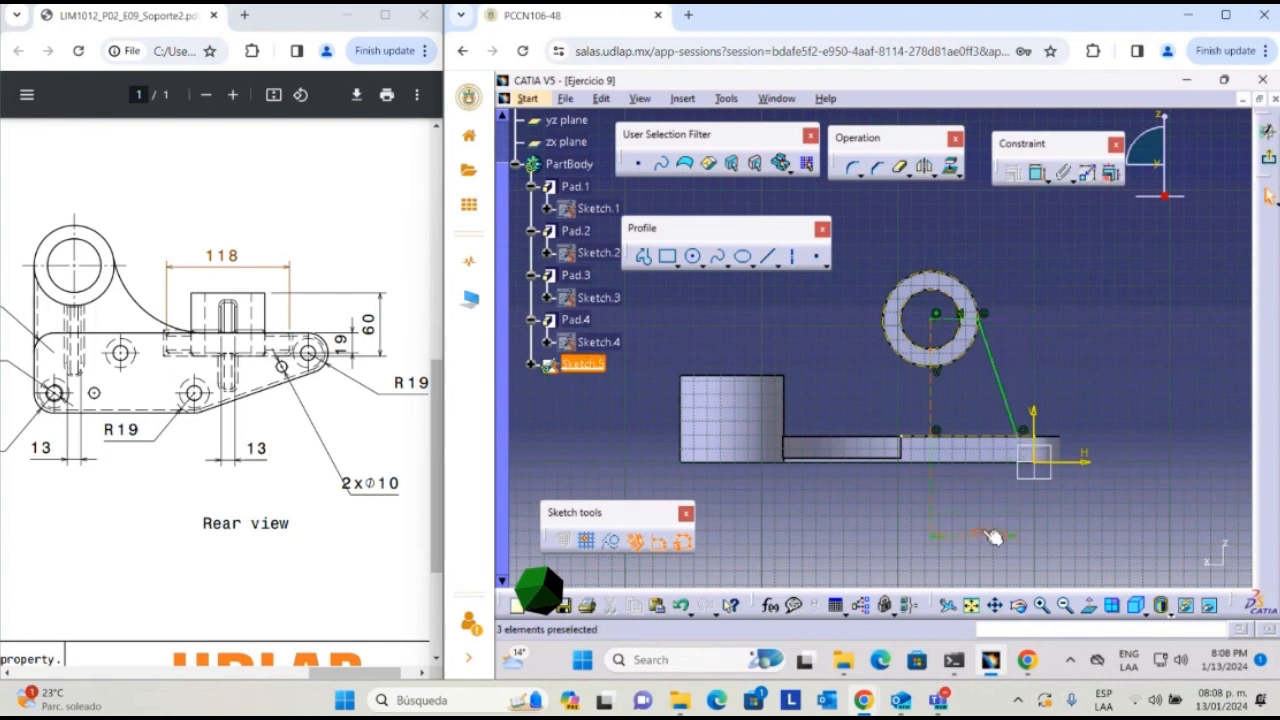
double_click(982, 531)
text(118/2)
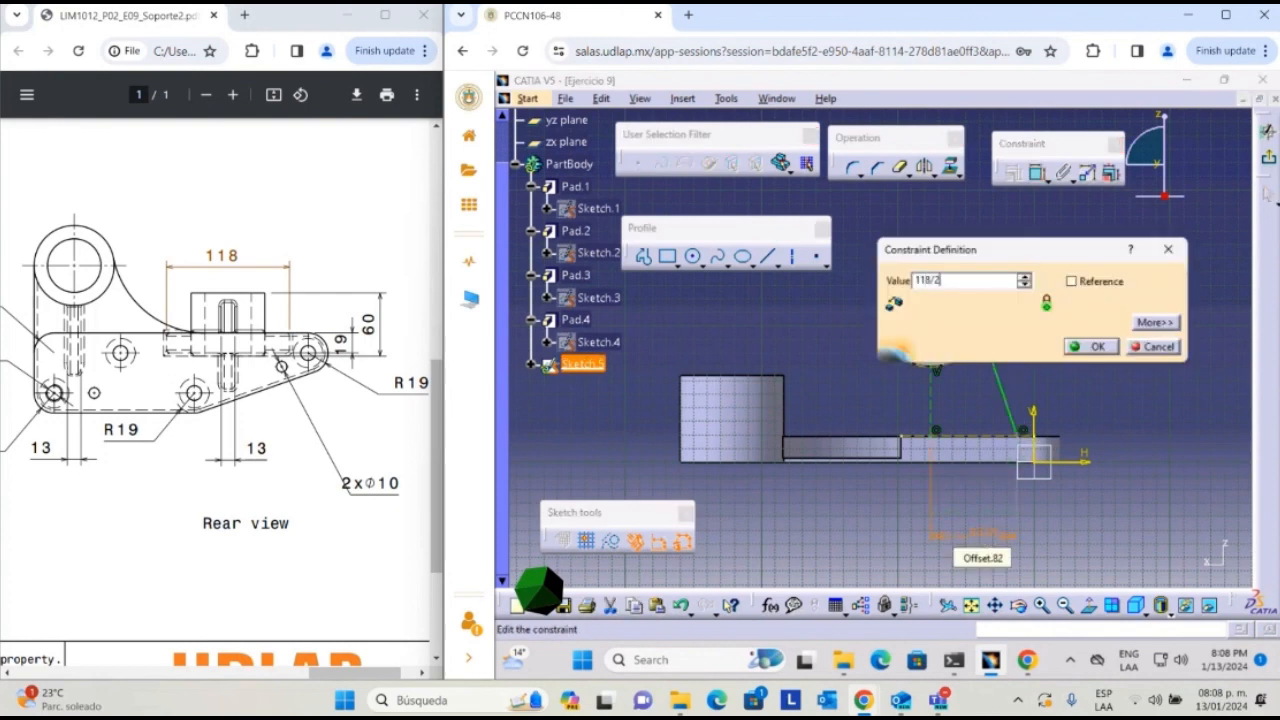
key(Return)
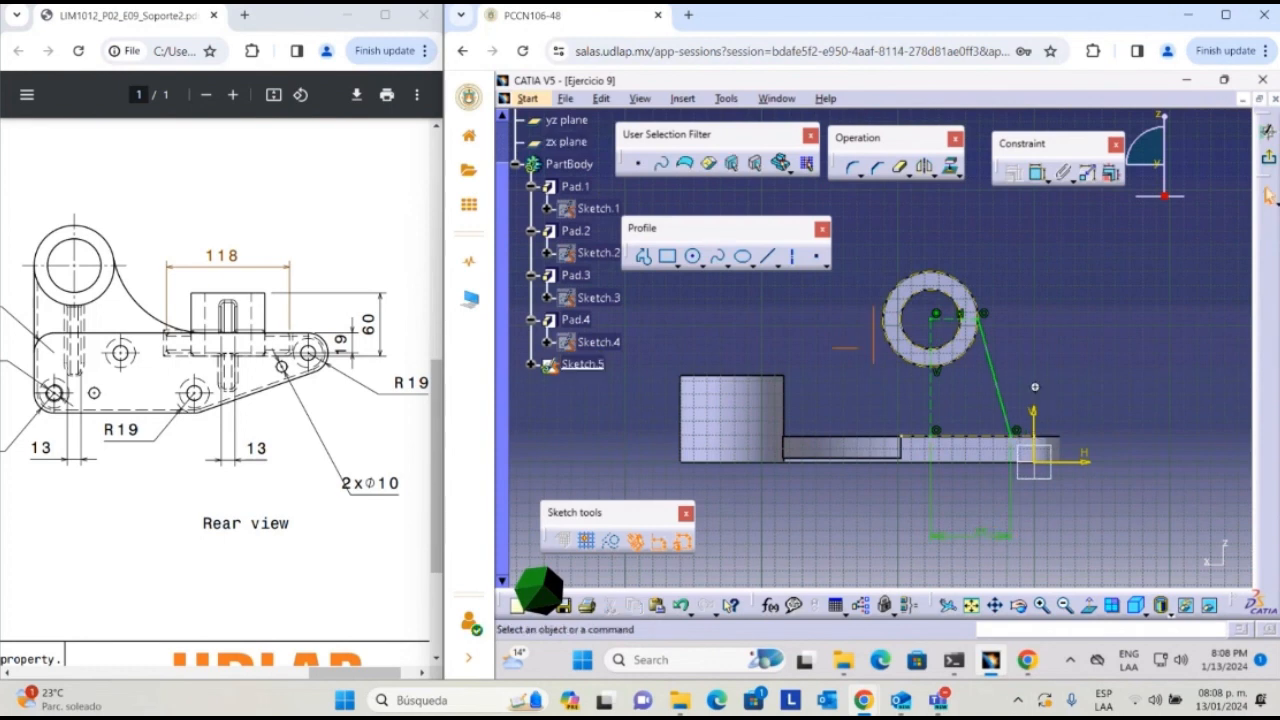
- Draw a 59 mm base line along the plate's upper edge from the slanted line's lower end to the vertical construction line
middle_drag(1035, 387, 1057, 316)
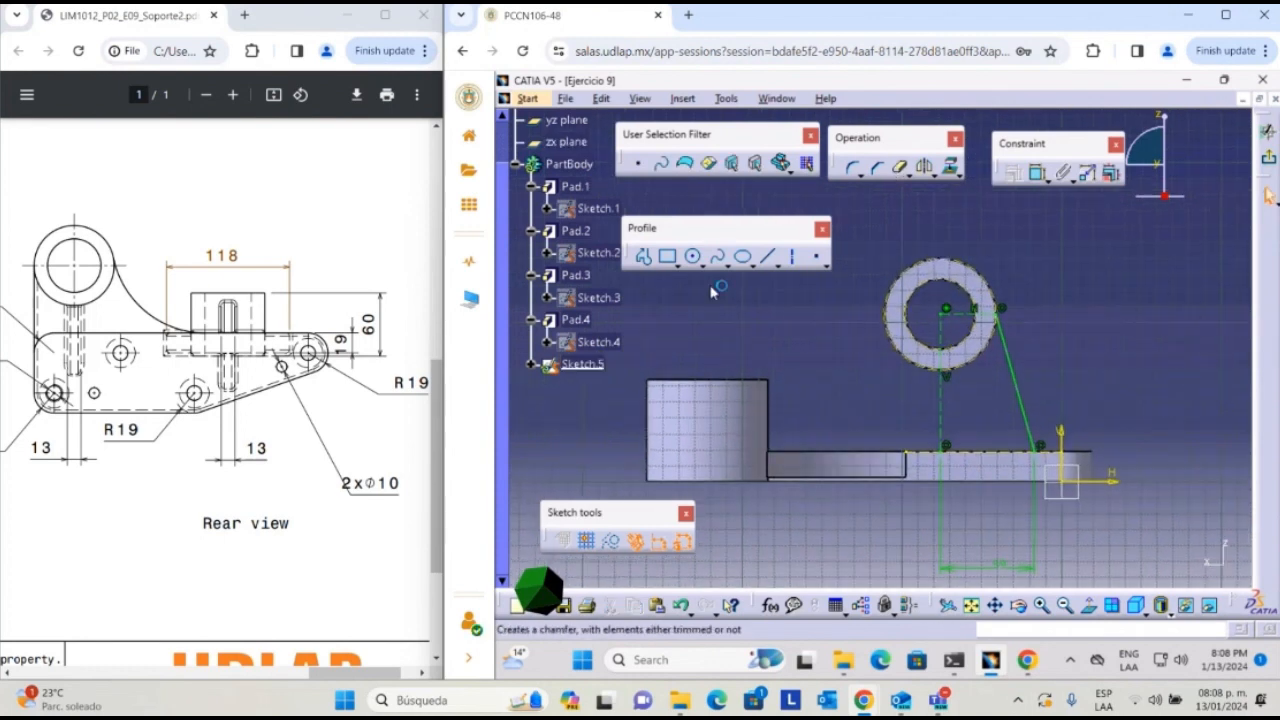
click(767, 256)
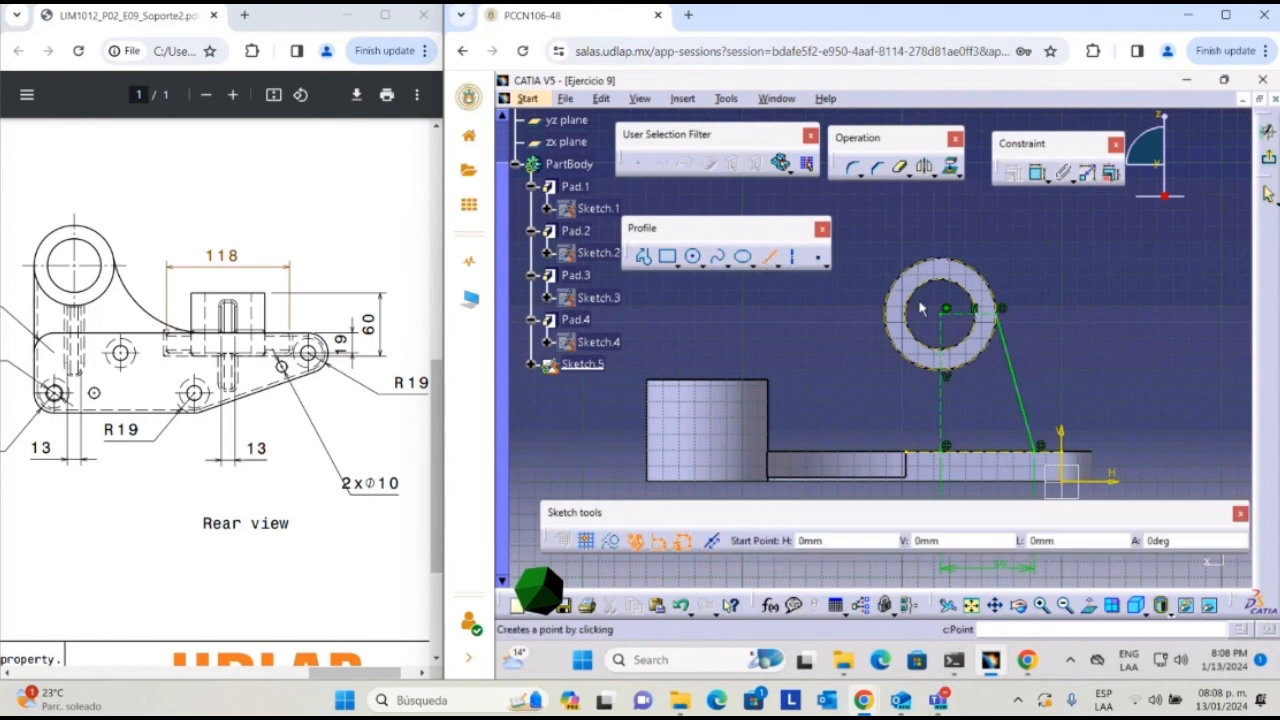
click(1038, 459)
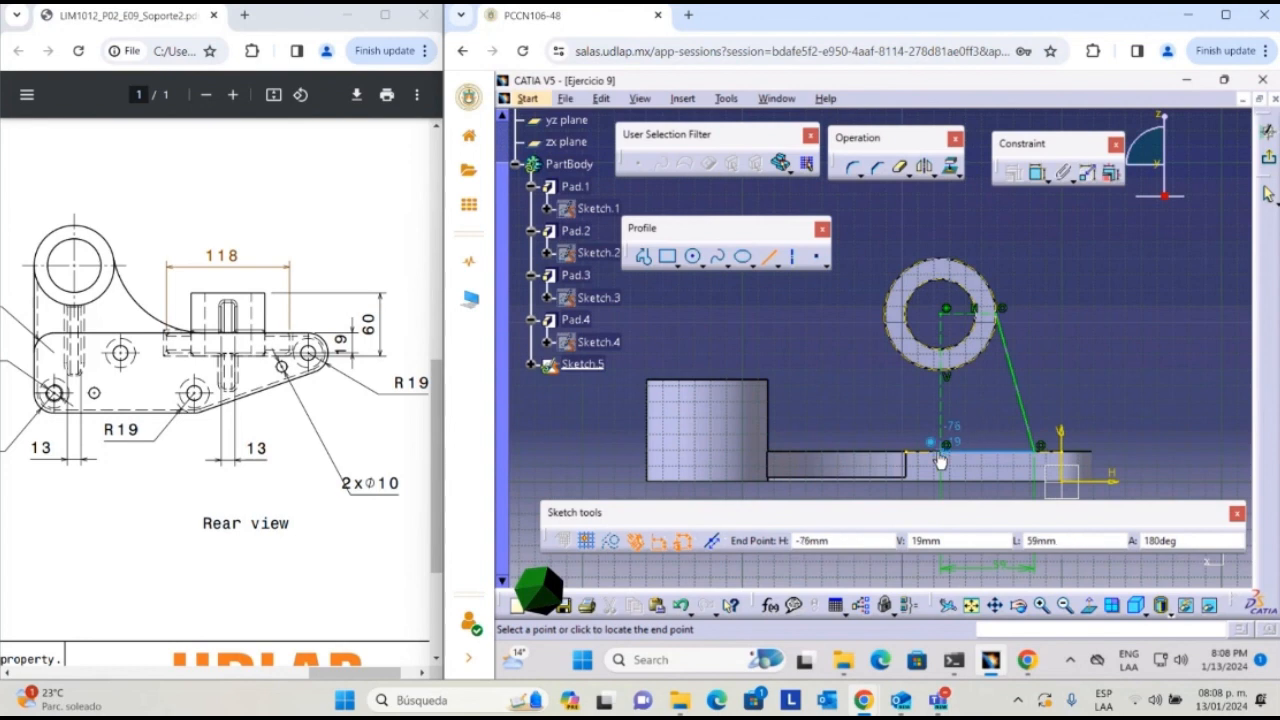
click(945, 460)
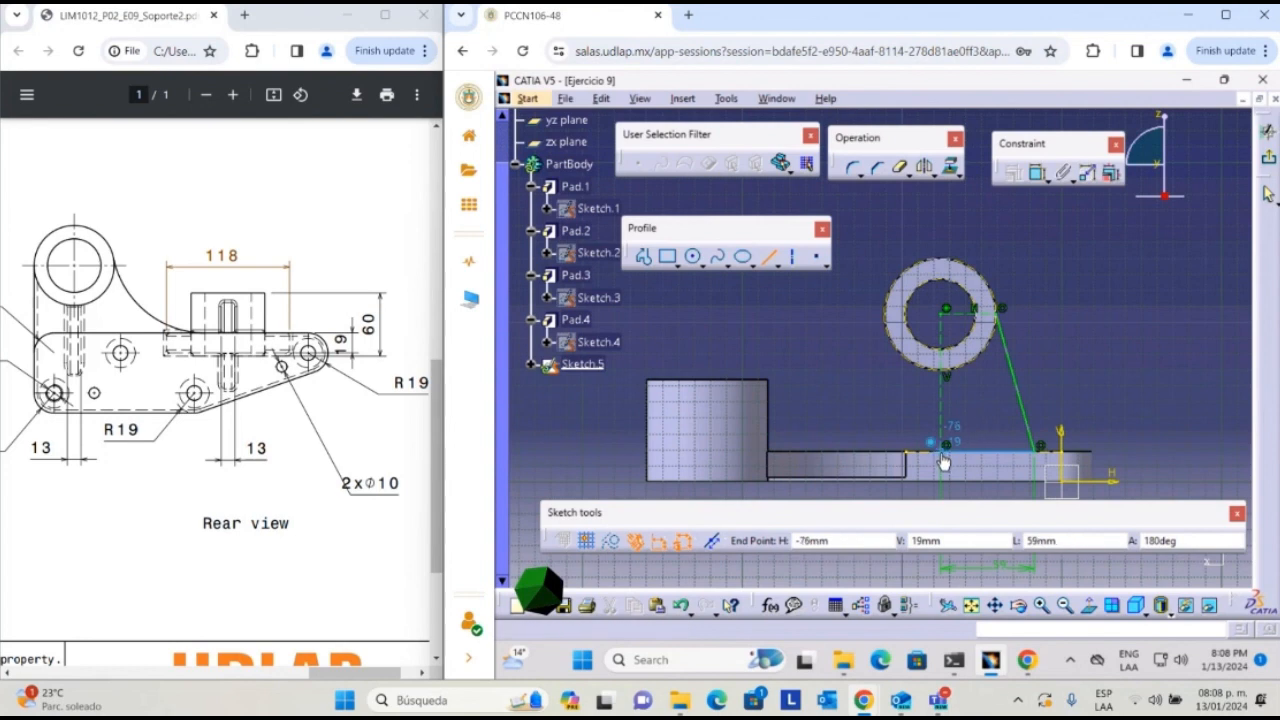
click(1003, 418)
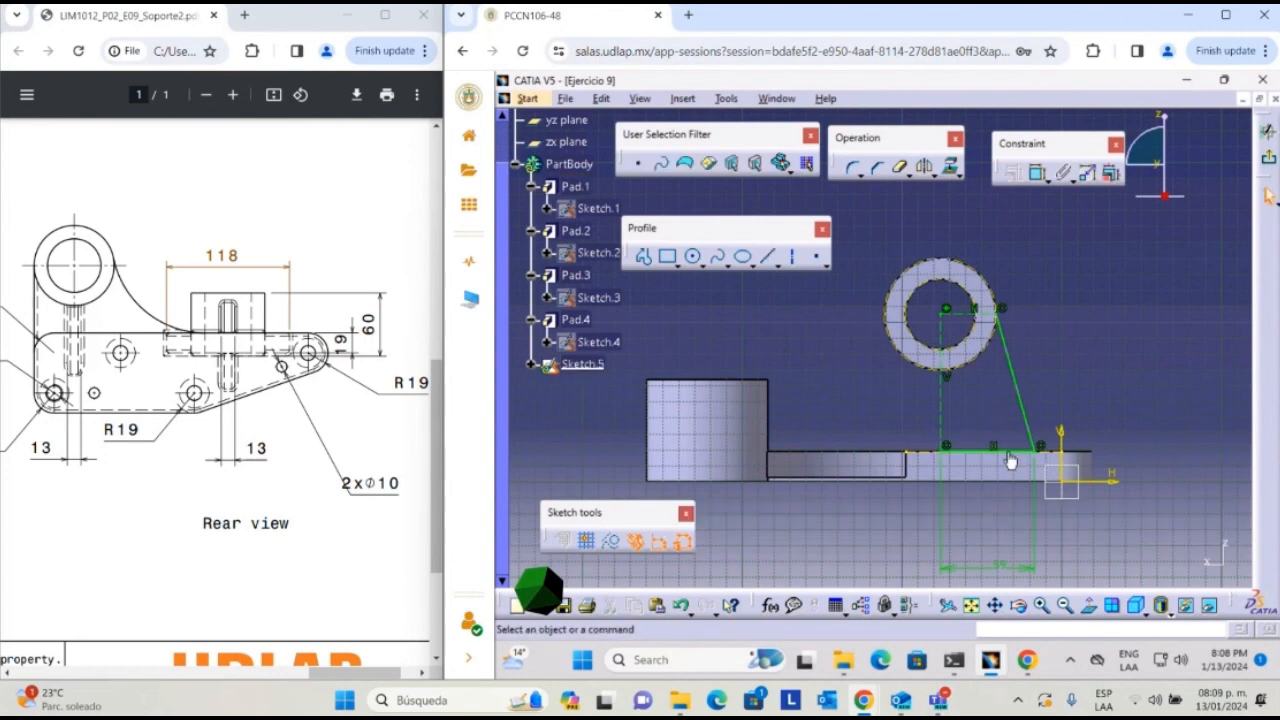
- Mirror the base line and the slanted line about the vertical construction line
click(1010, 453)
ctrl+click(1022, 416)
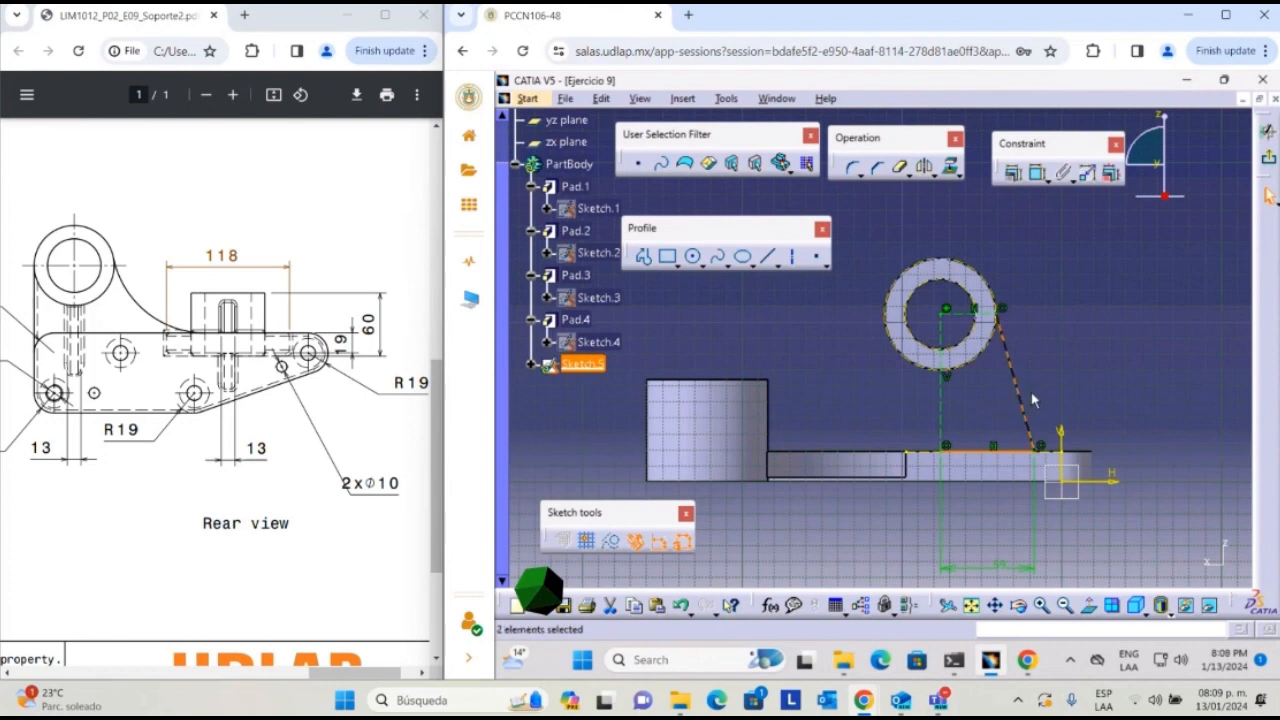
click(925, 172)
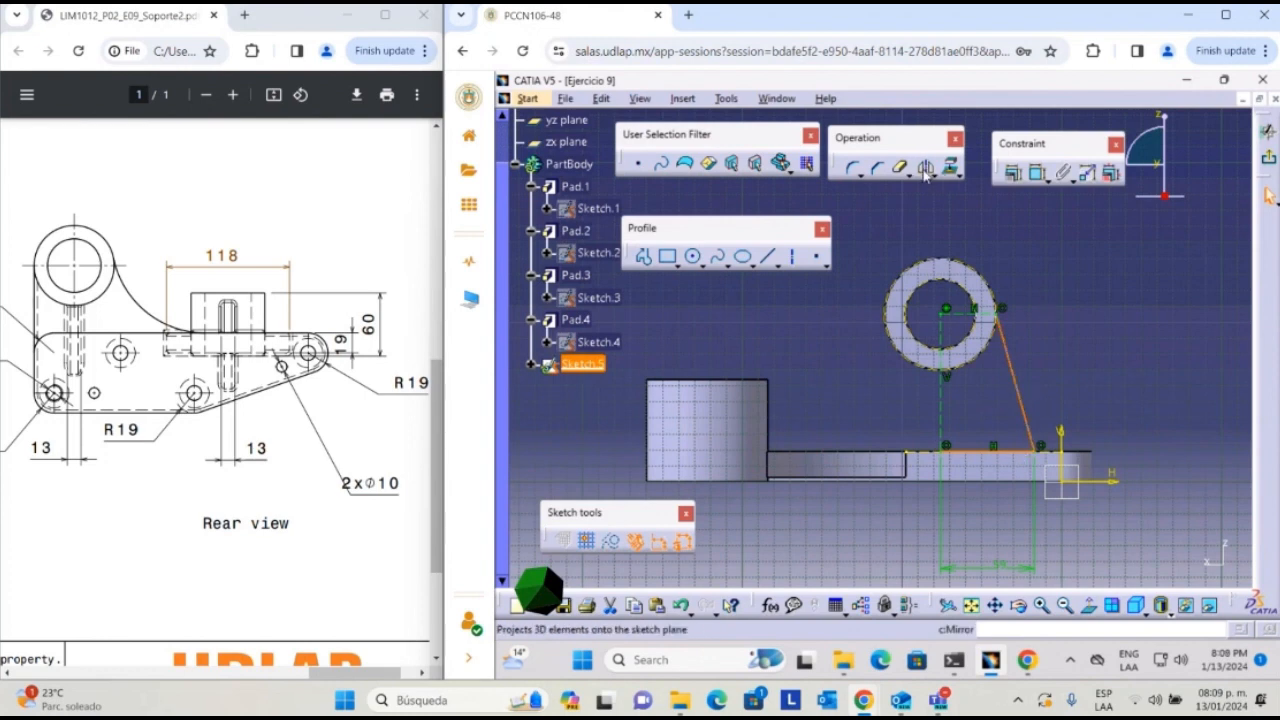
click(941, 399)
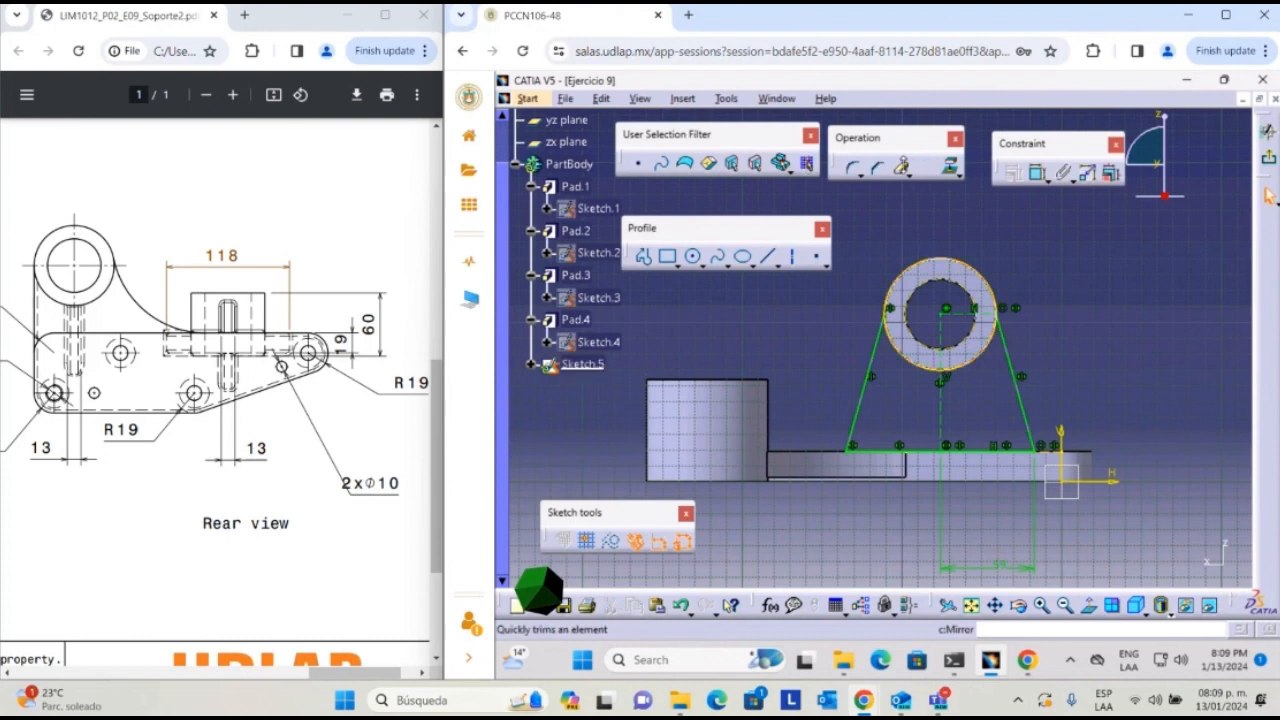
- Trim off the upper half of the projected outer circle with Quick Trim and exit the sketch
click(900, 168)
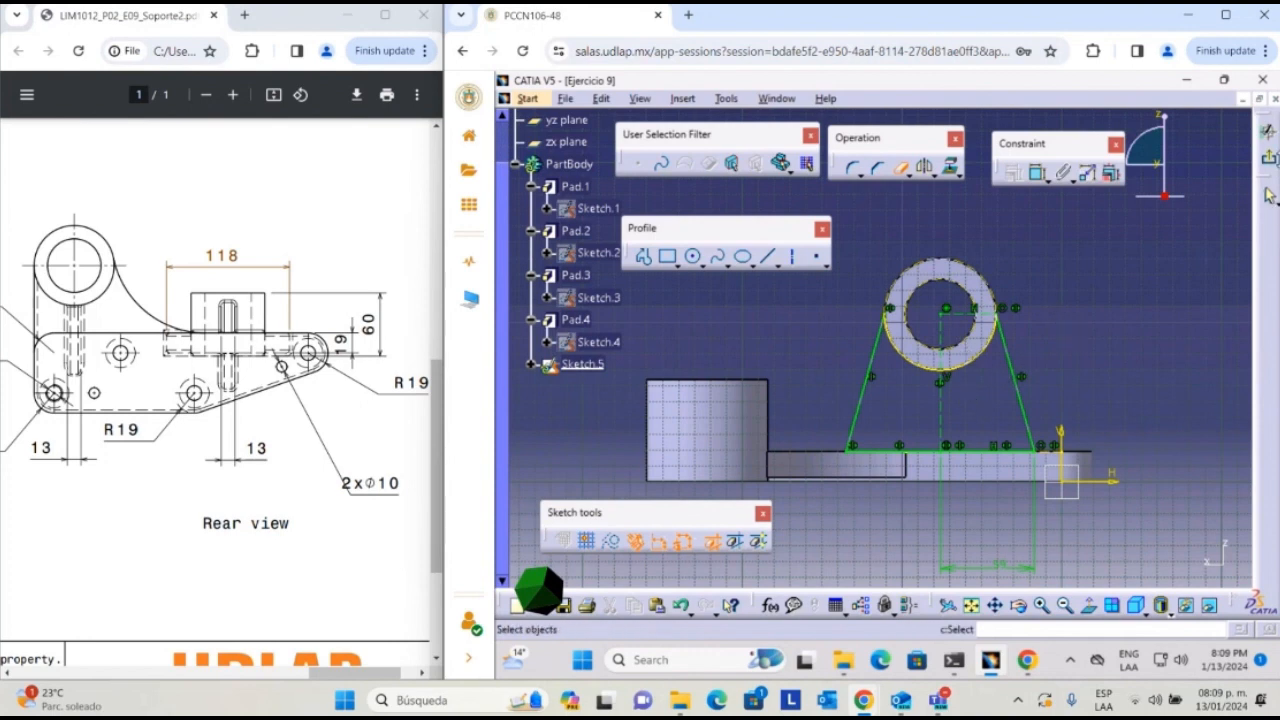
click(1268, 162)
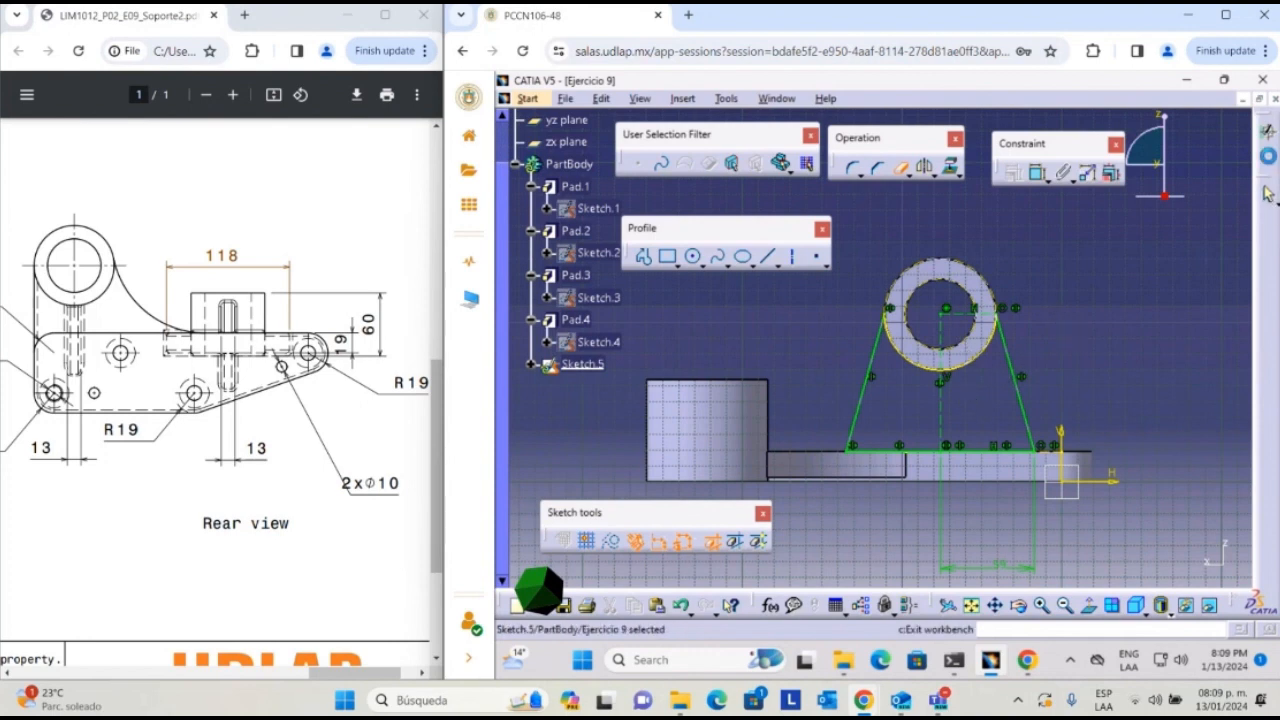
- Pad the trapezoidal support web sketch by 19 mm toward the raised cylinder, previewing the result before accepting it
click(674, 178)
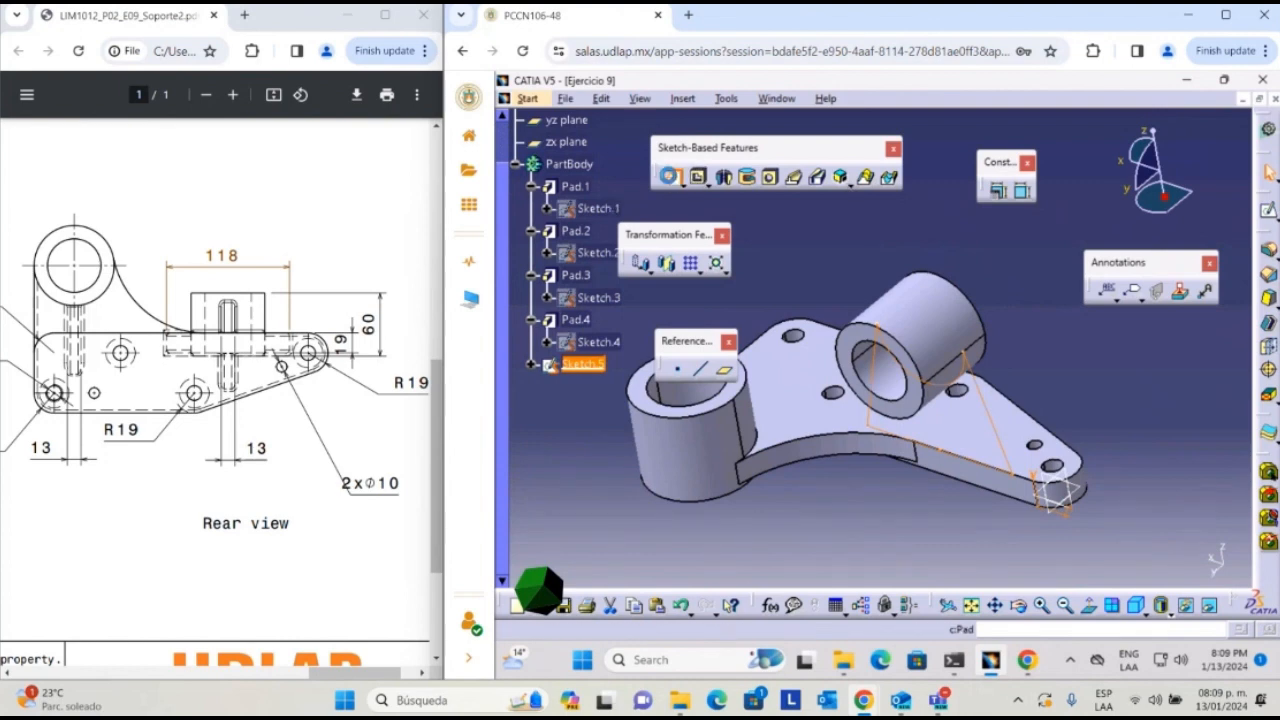
middle_drag(1109, 407, 1046, 438)
click(603, 414)
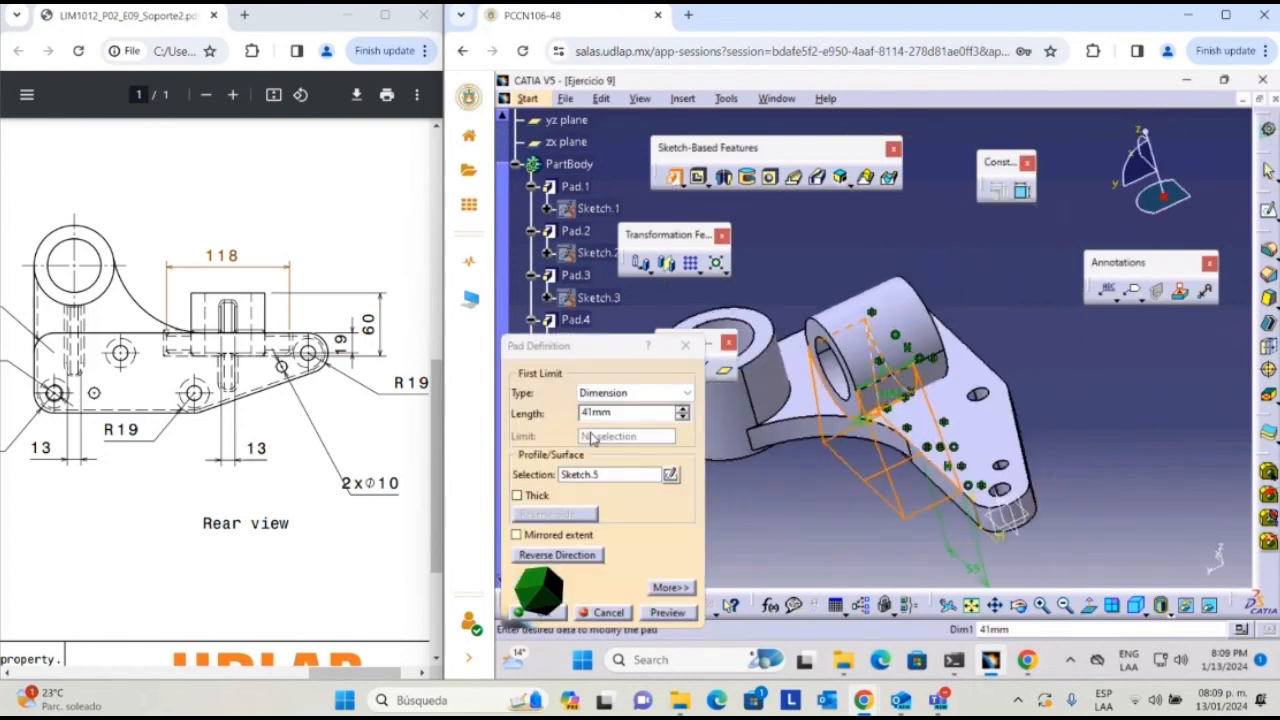
click(557, 413)
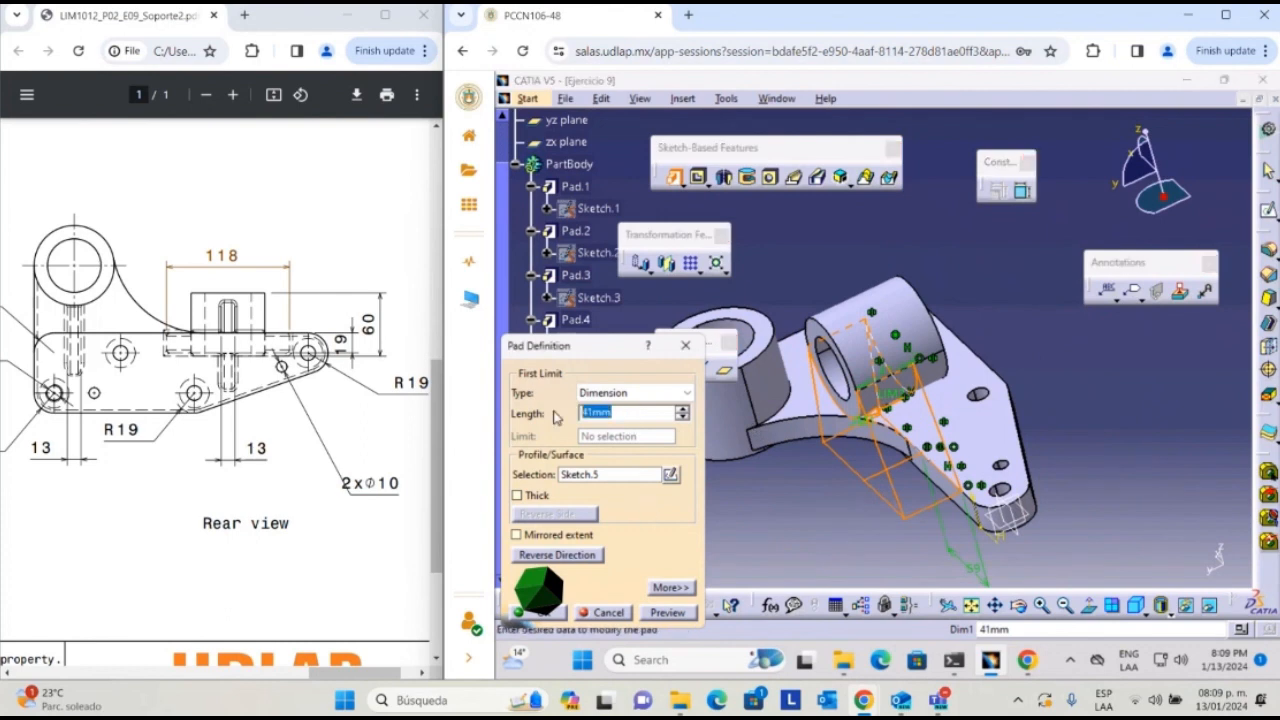
text(19)
click(712, 480)
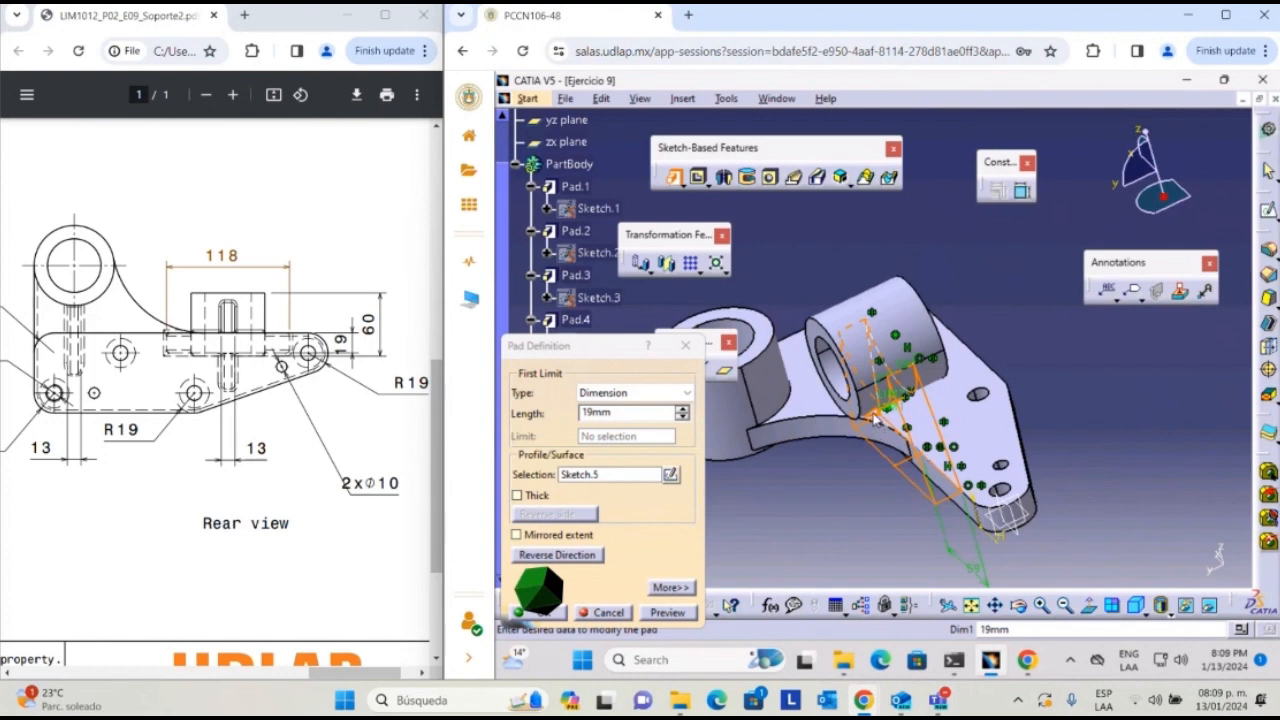
middle_drag(927, 412, 872, 420)
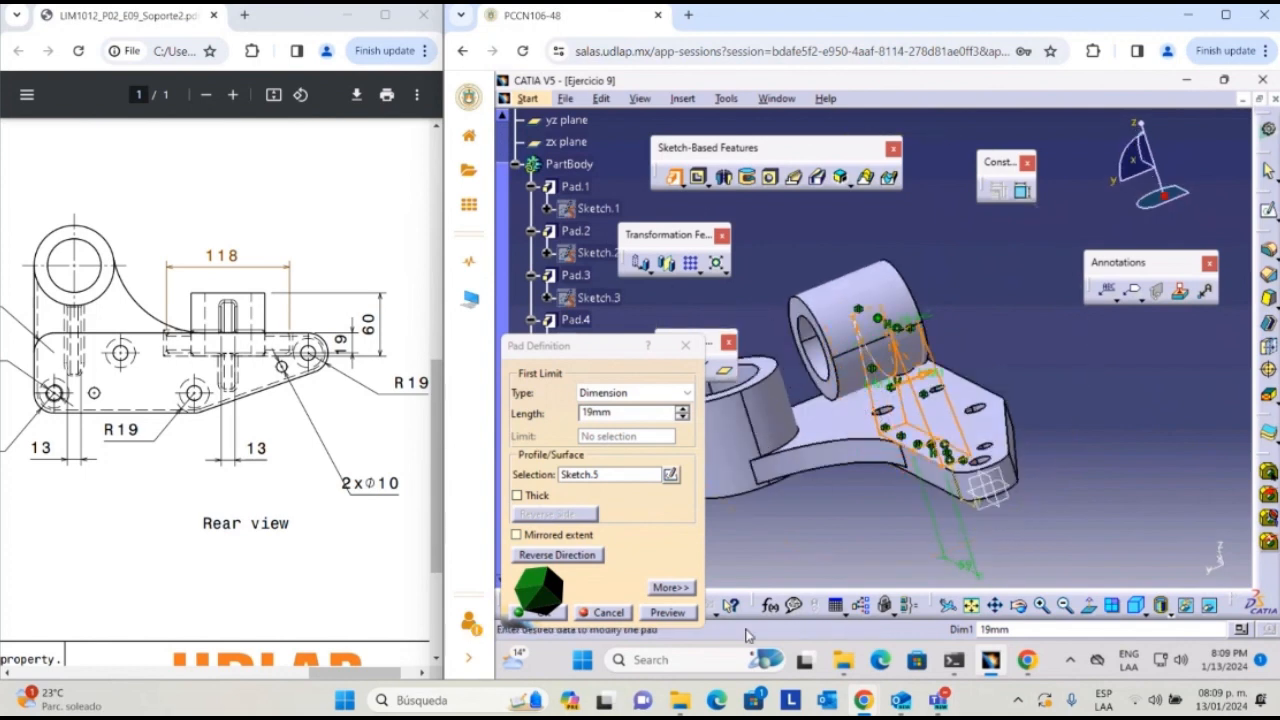
click(668, 612)
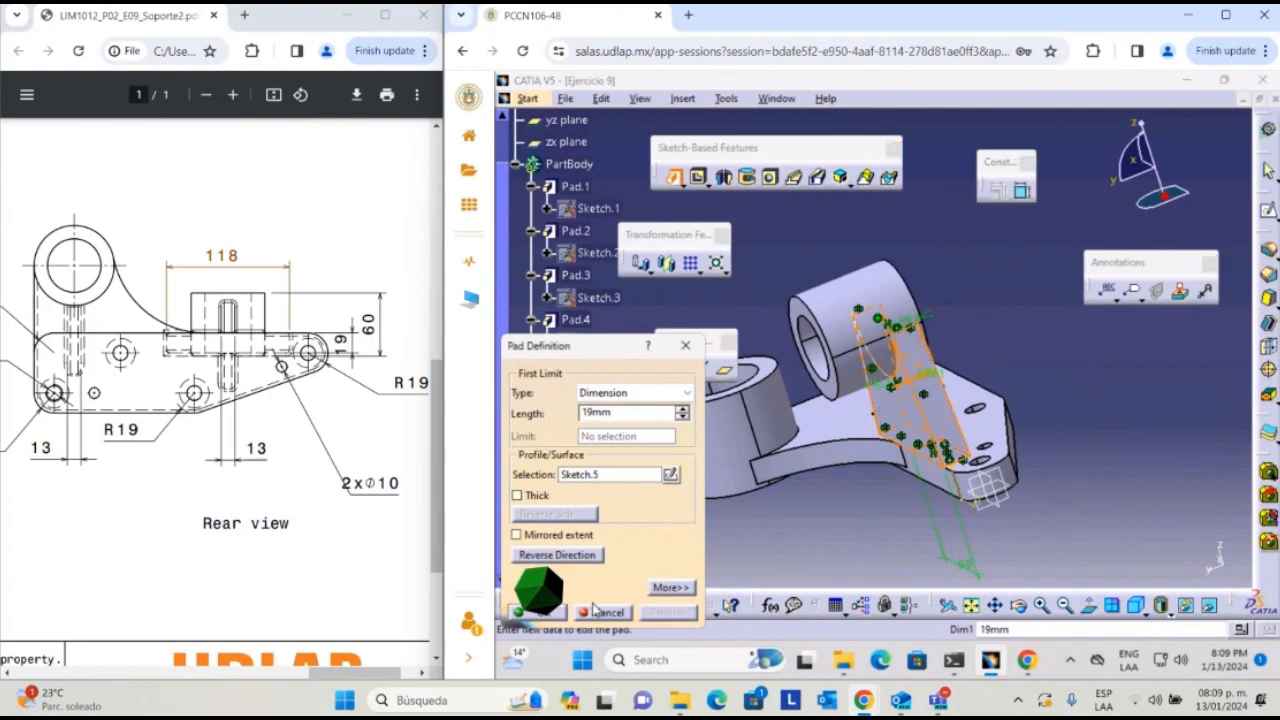
drag(588, 350, 650, 320)
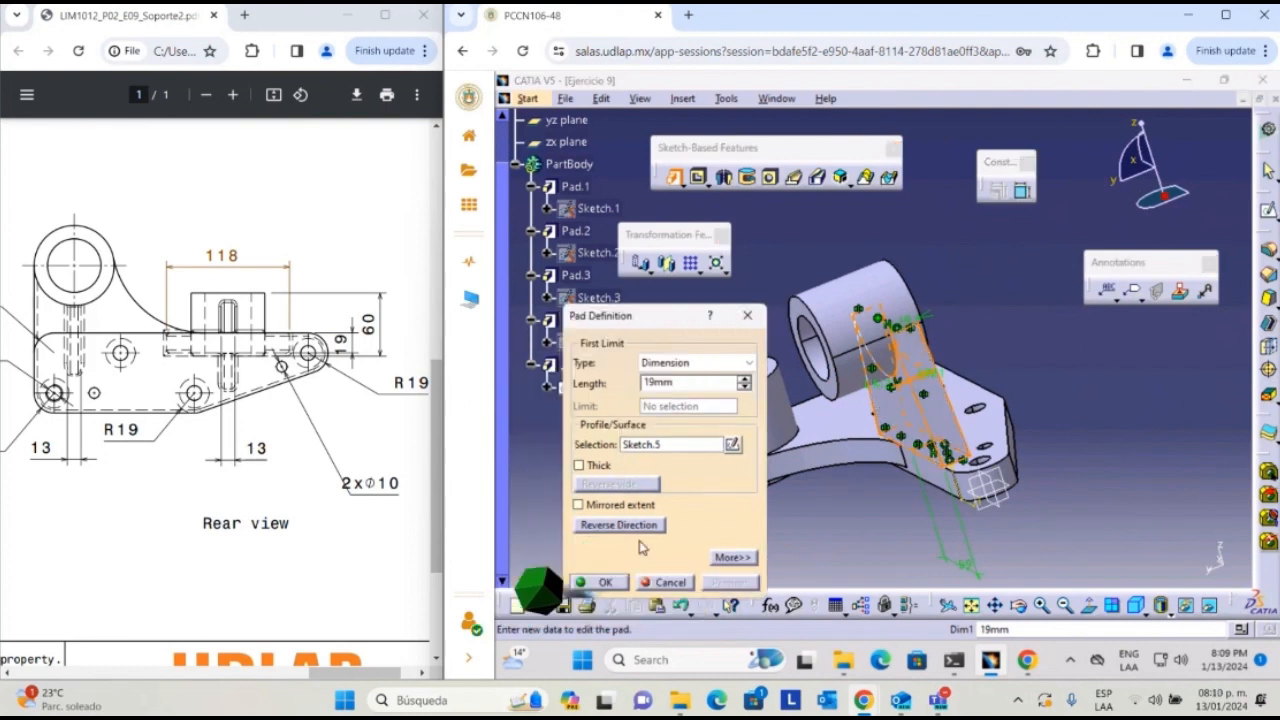
click(606, 583)
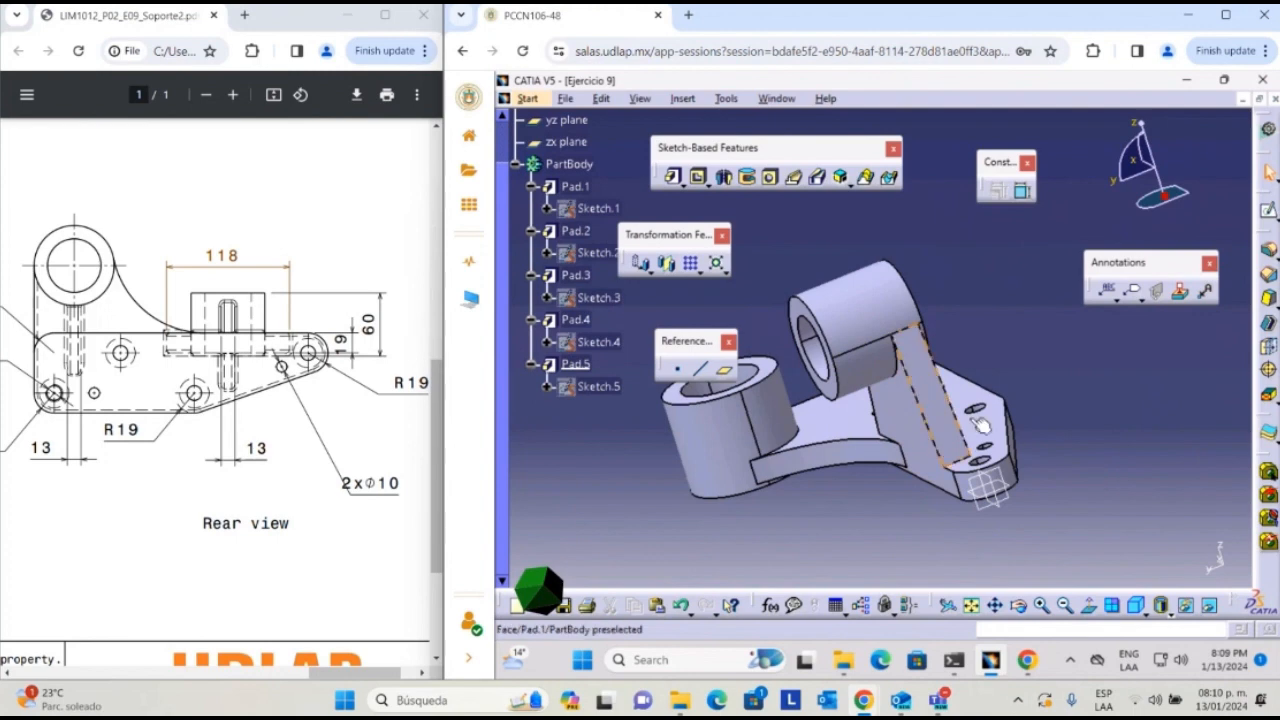
- Inspect the padded support web from several sides, including where it meets the plate and the raised cylinder
middle_drag(976, 415, 855, 385)
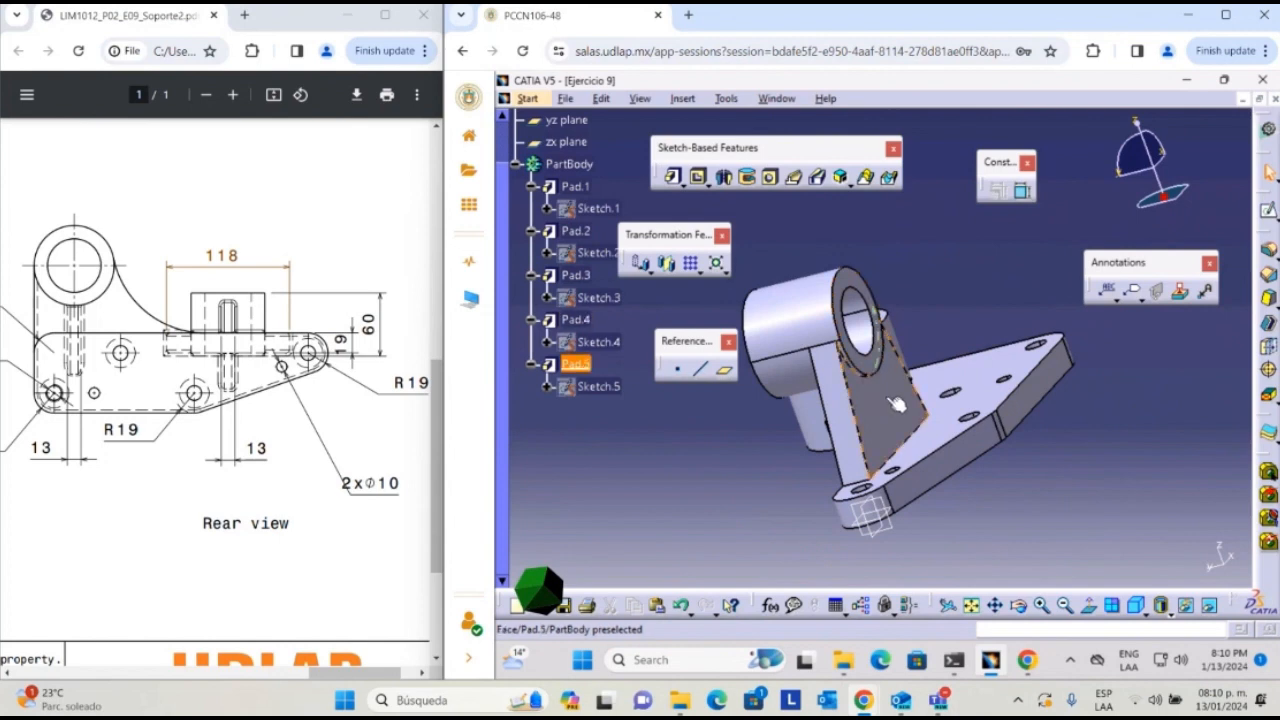
middle_drag(958, 383, 1103, 357)
middle_drag(817, 451, 1146, 366)
middle_drag(972, 487, 1033, 421)
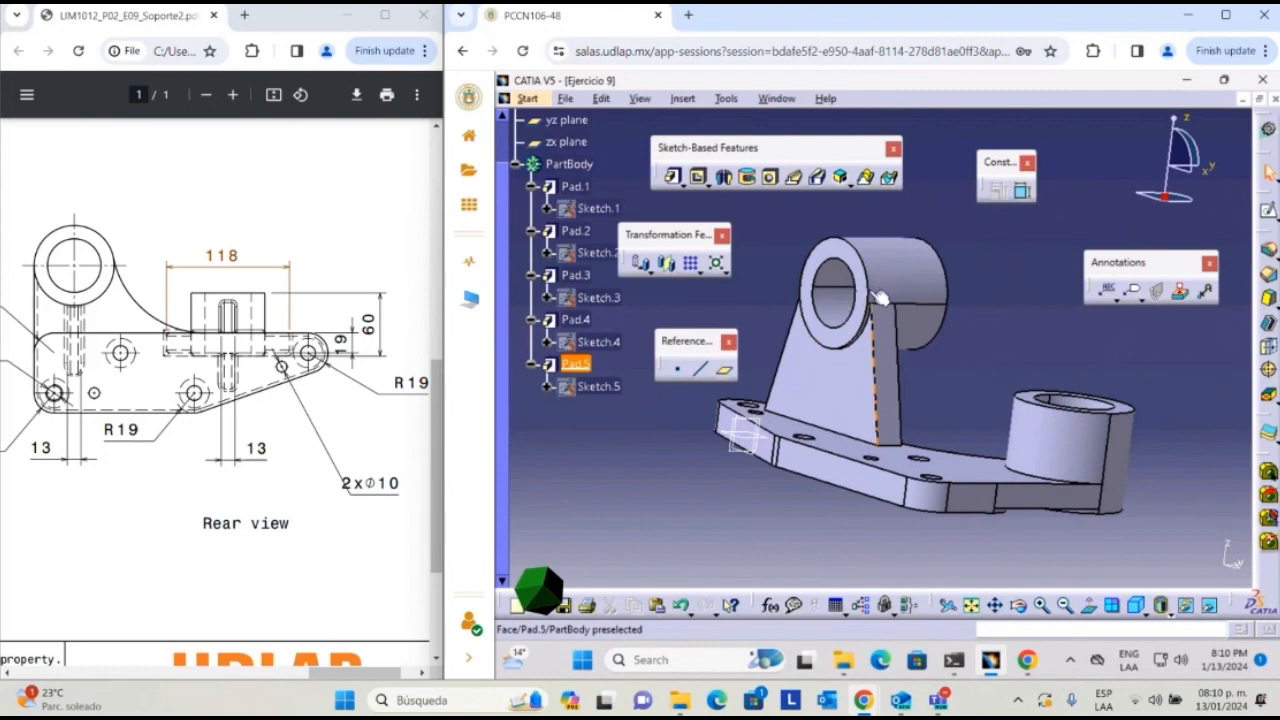
middle_drag(879, 297, 845, 292)
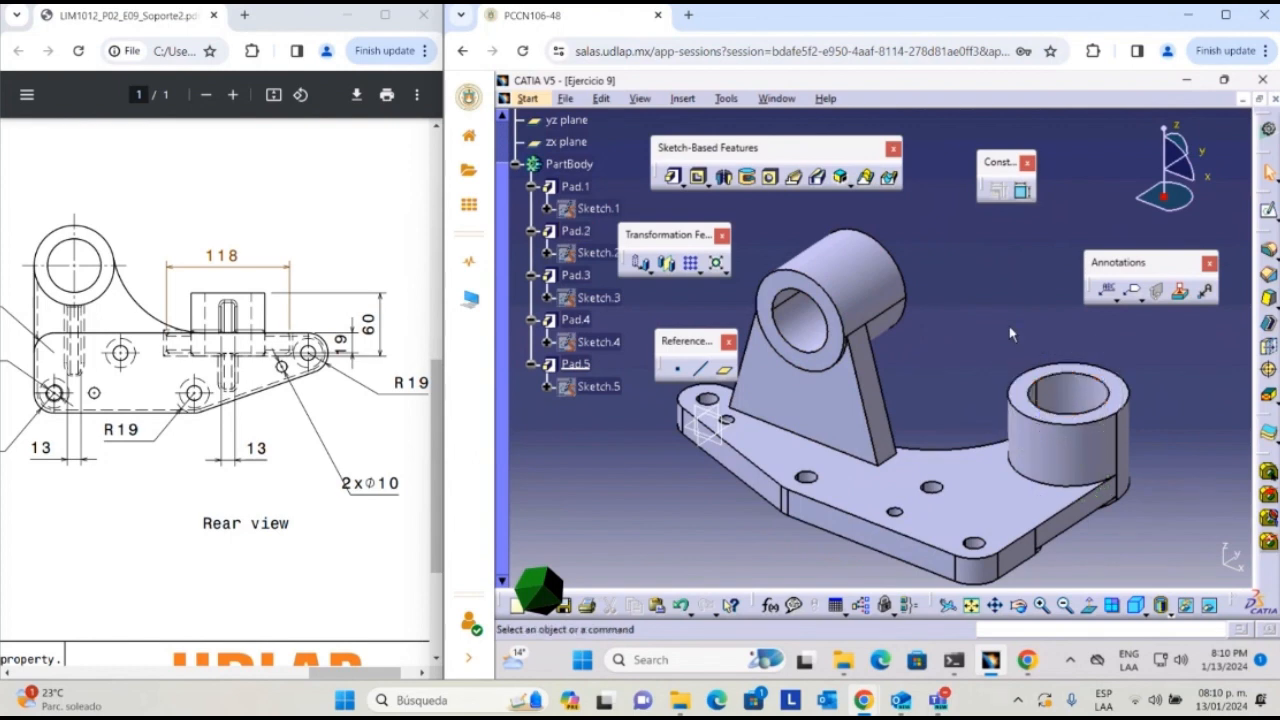
middle_drag(946, 322, 1006, 337)
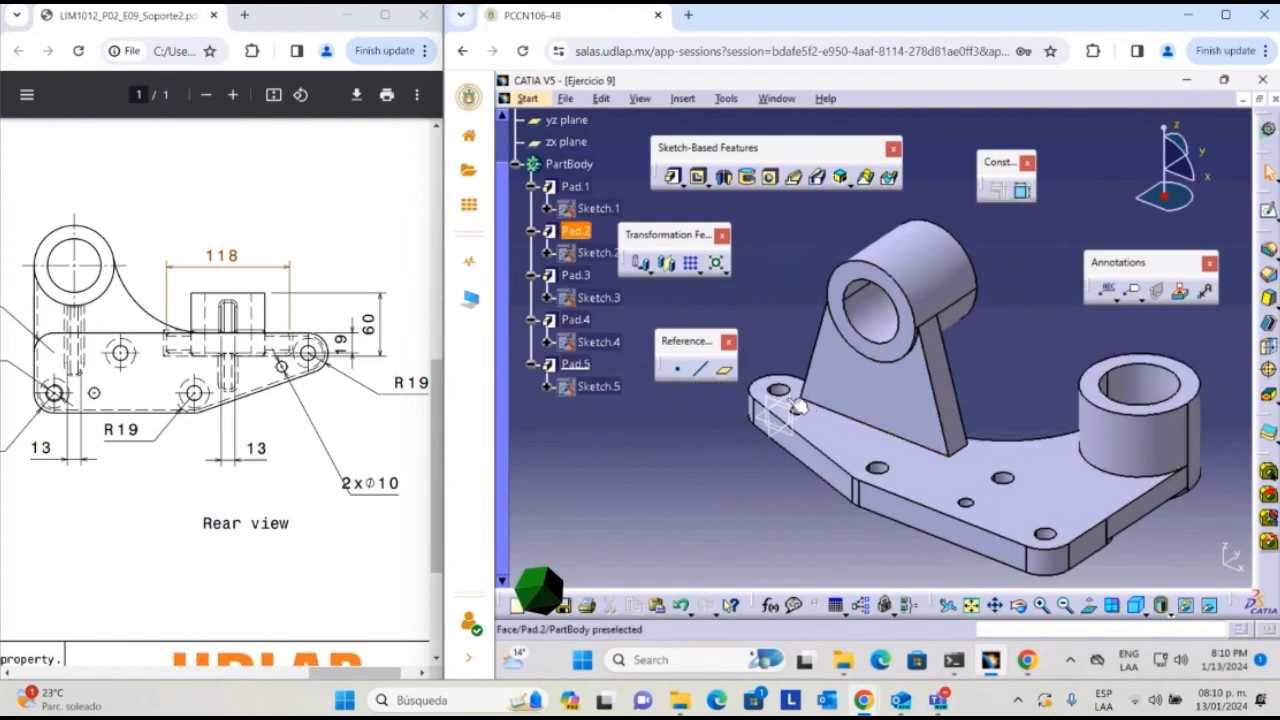
middle_drag(798, 396, 738, 455)
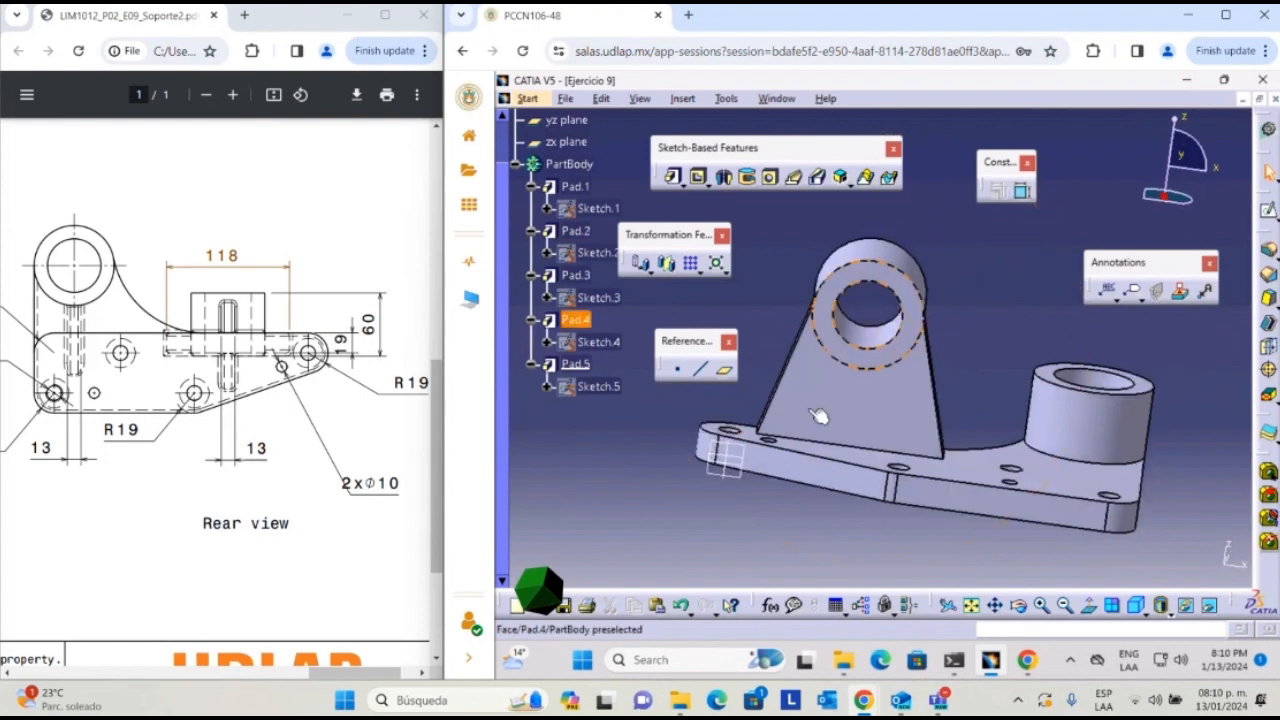
- Check the drawing's front view for the overall spacing, and create a reference plane offset 222 mm from the yz plane
click(733, 452)
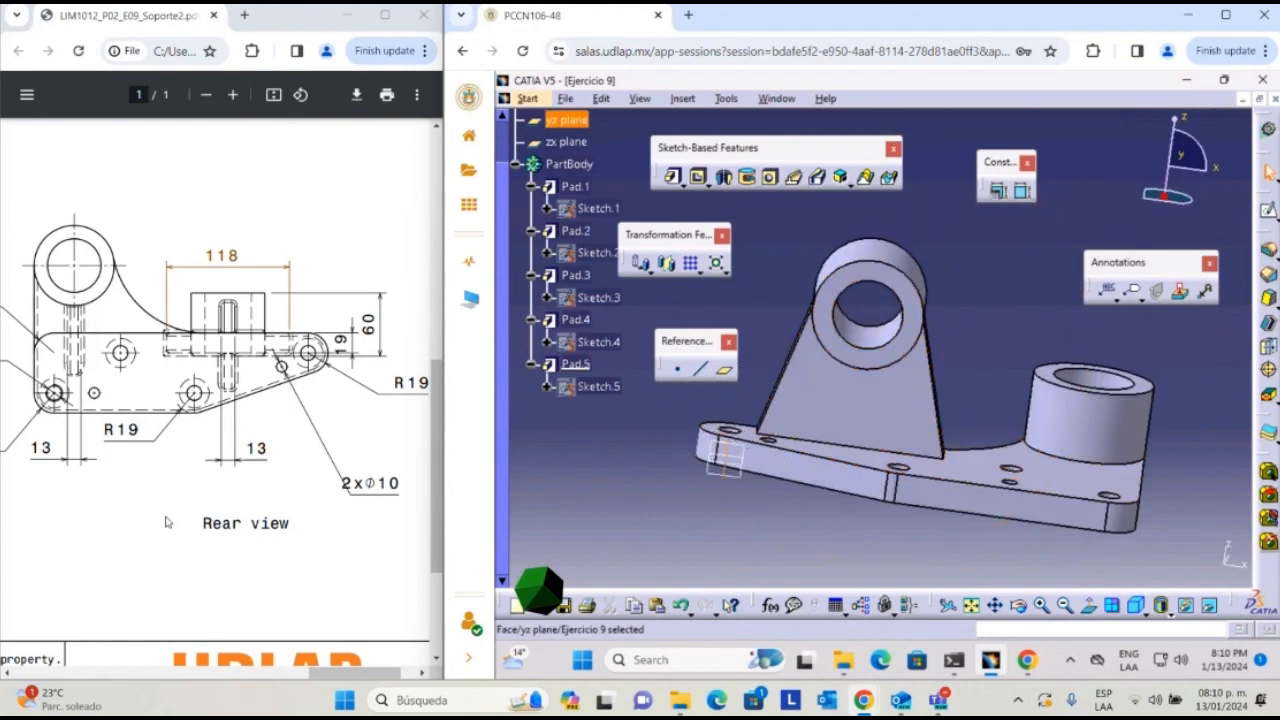
mouse_move(342, 670)
mouse_down()
mouse_move(79, 671)
mouse_move(91, 671)
mouse_up()
scroll(110, 371, up, 3)
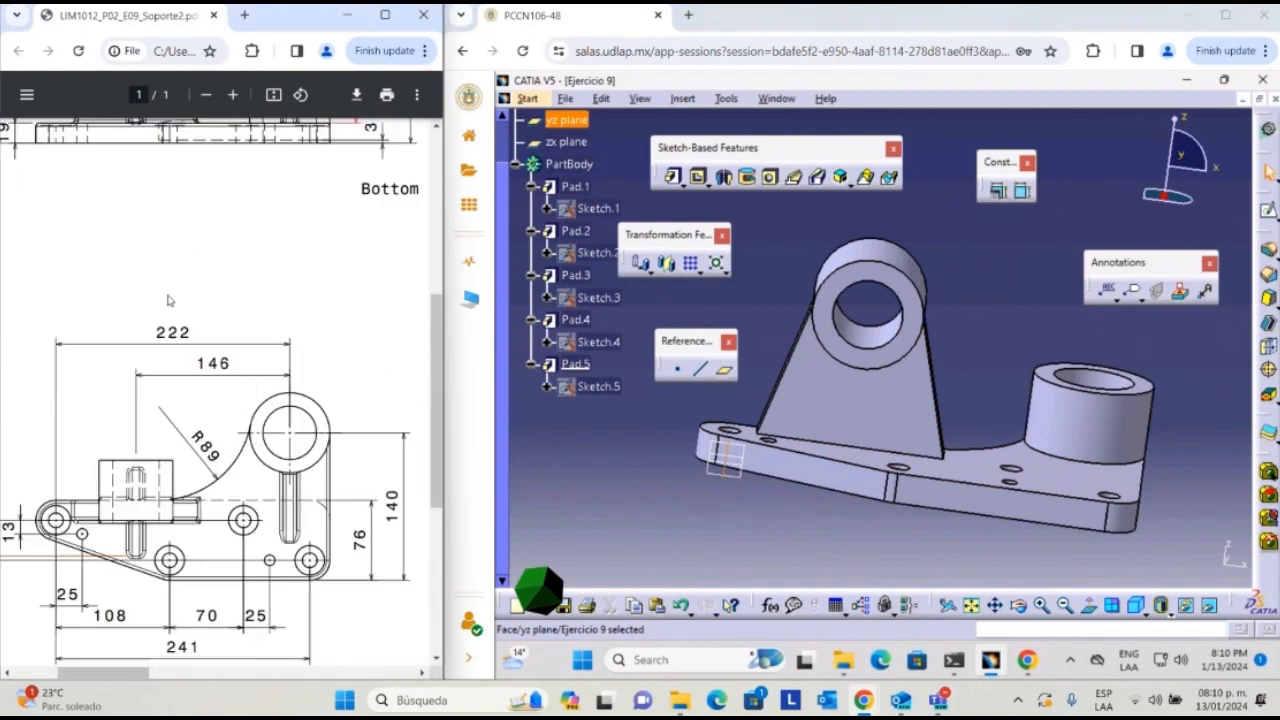
scroll(170, 307, down, 1)
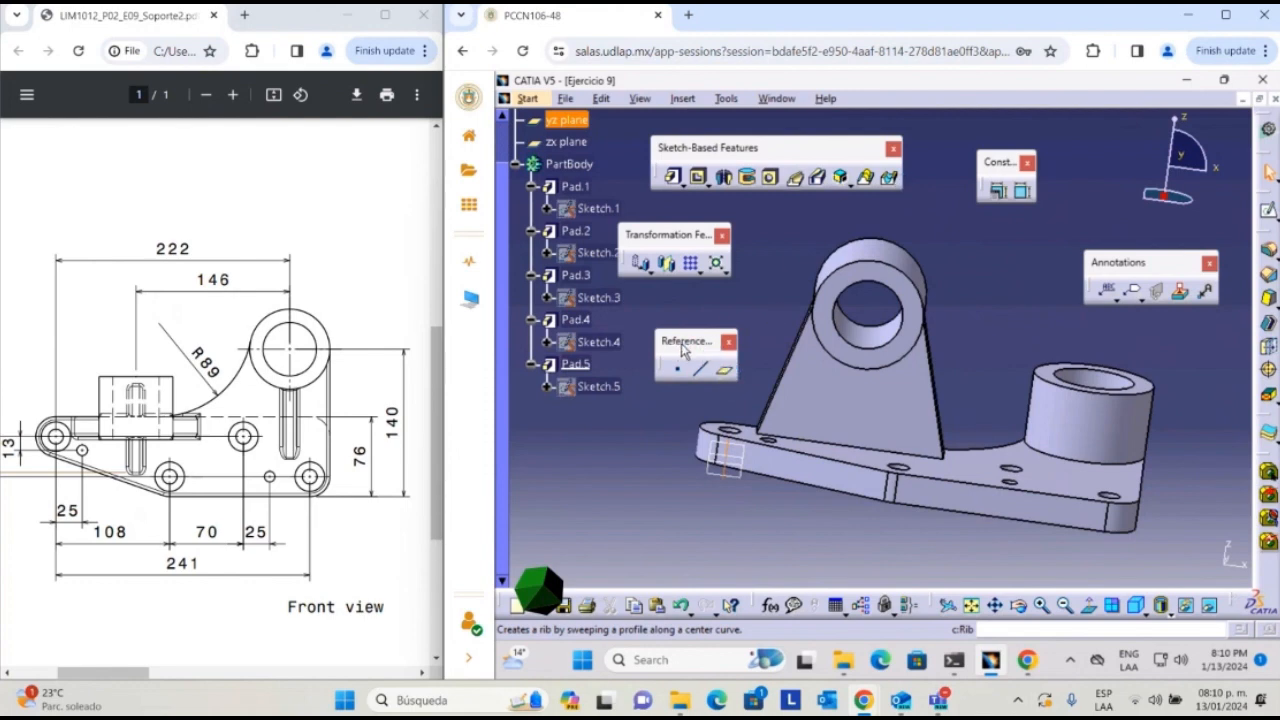
click(725, 371)
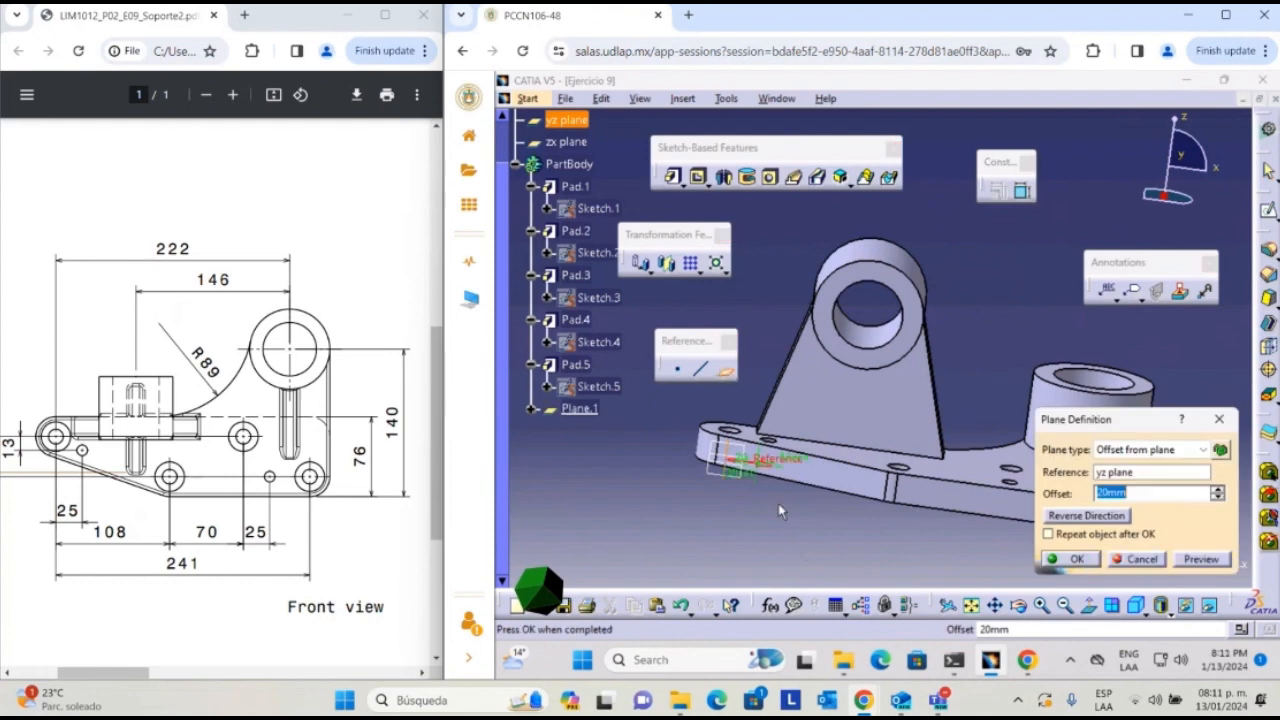
middle_drag(883, 428, 778, 437)
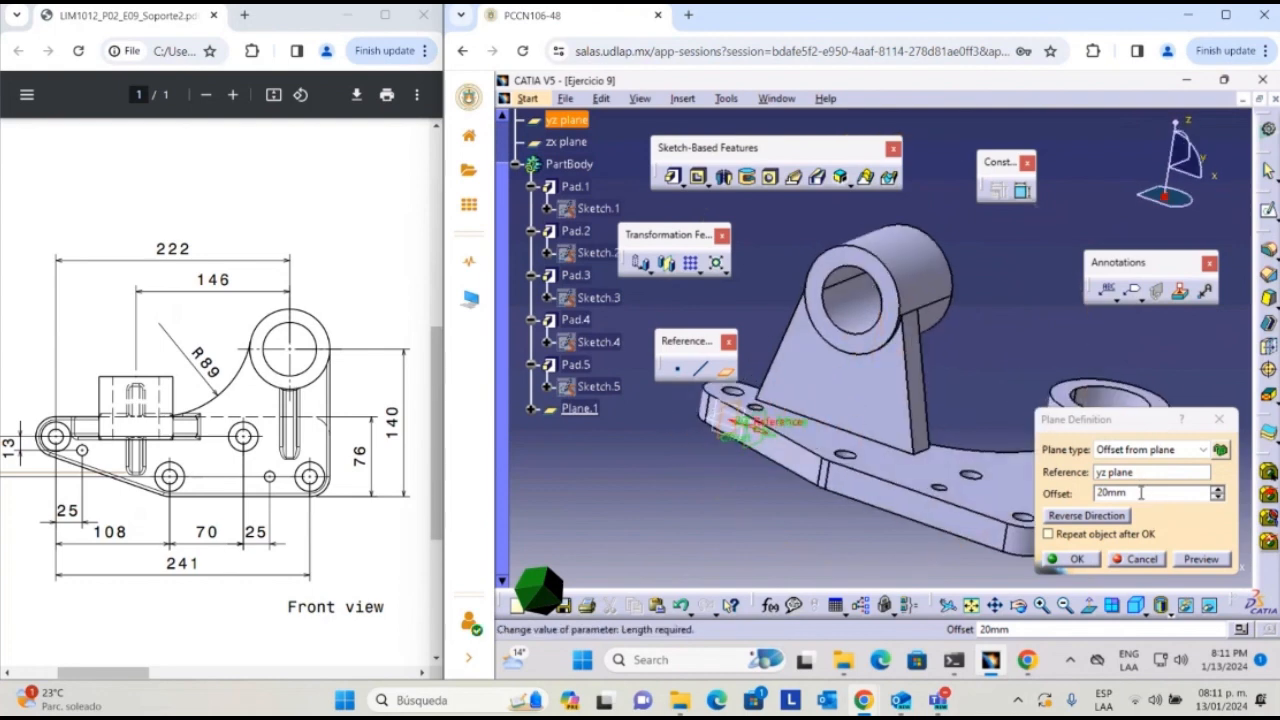
click(1066, 492)
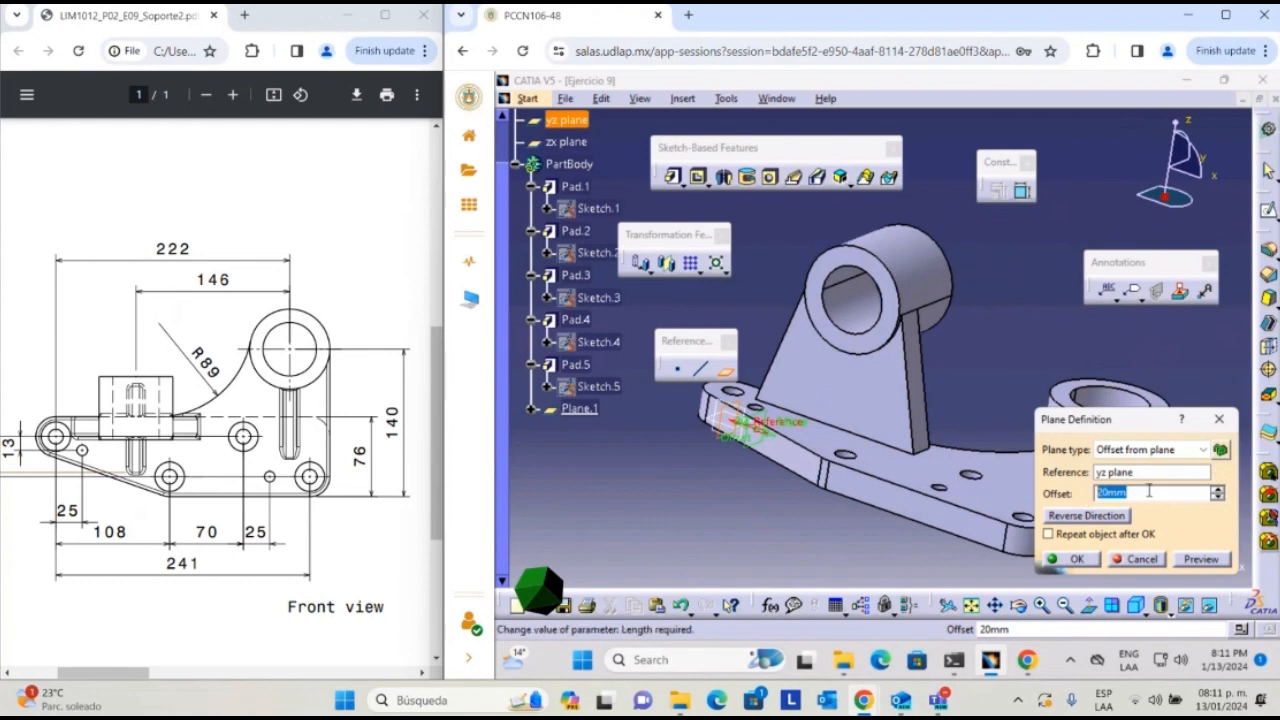
text(222)
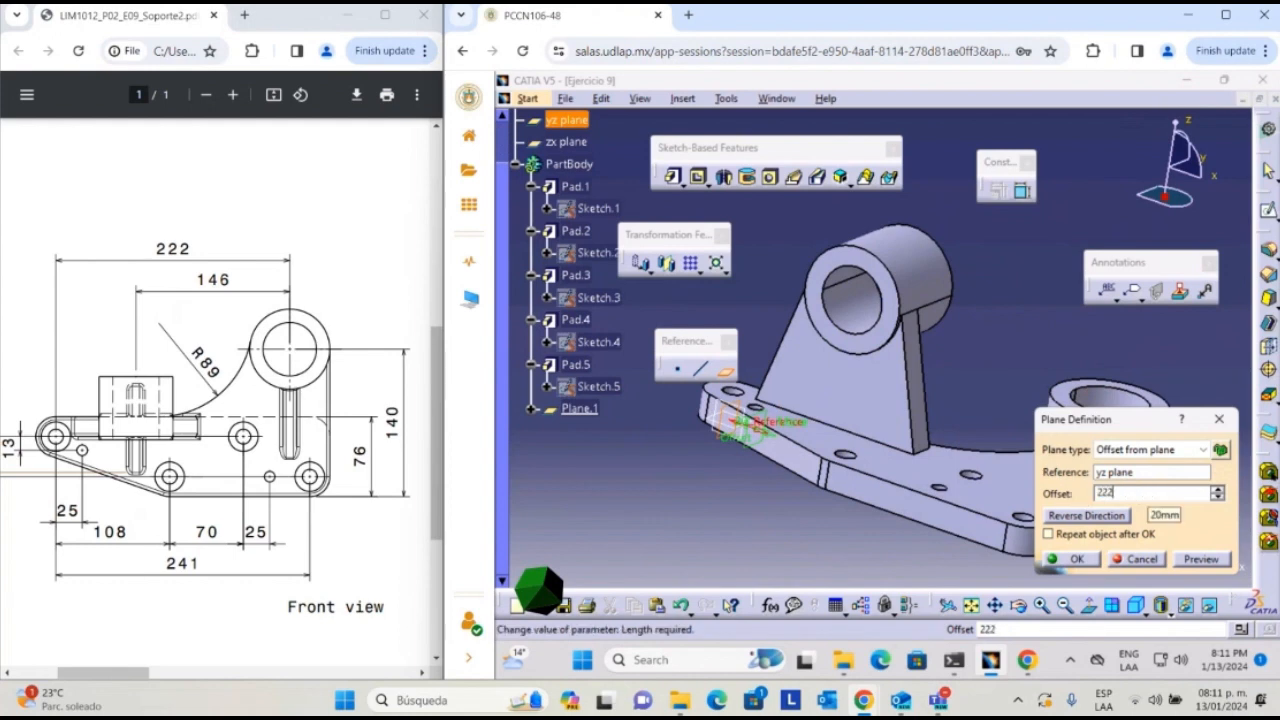
click(1183, 562)
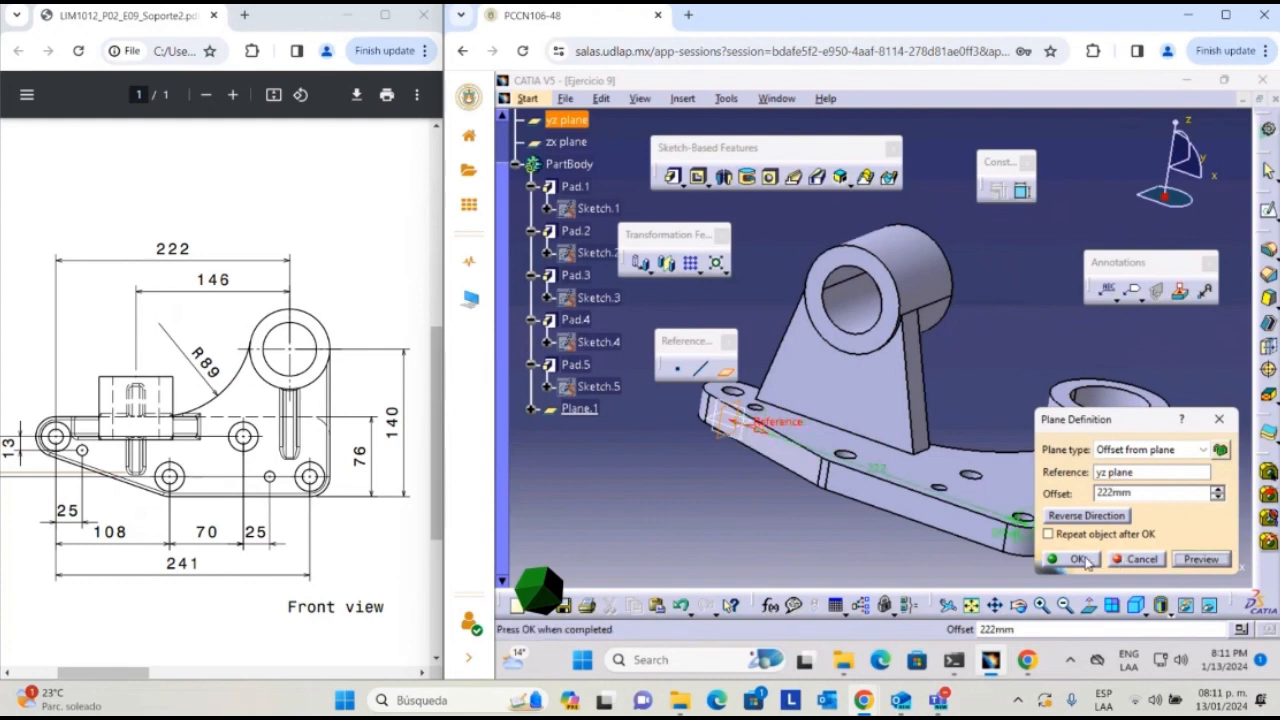
click(1087, 562)
- Create a second reference plane offset 146 mm from the 222 mm plane, reversed back toward the support web
middle_drag(1118, 512, 1130, 451)
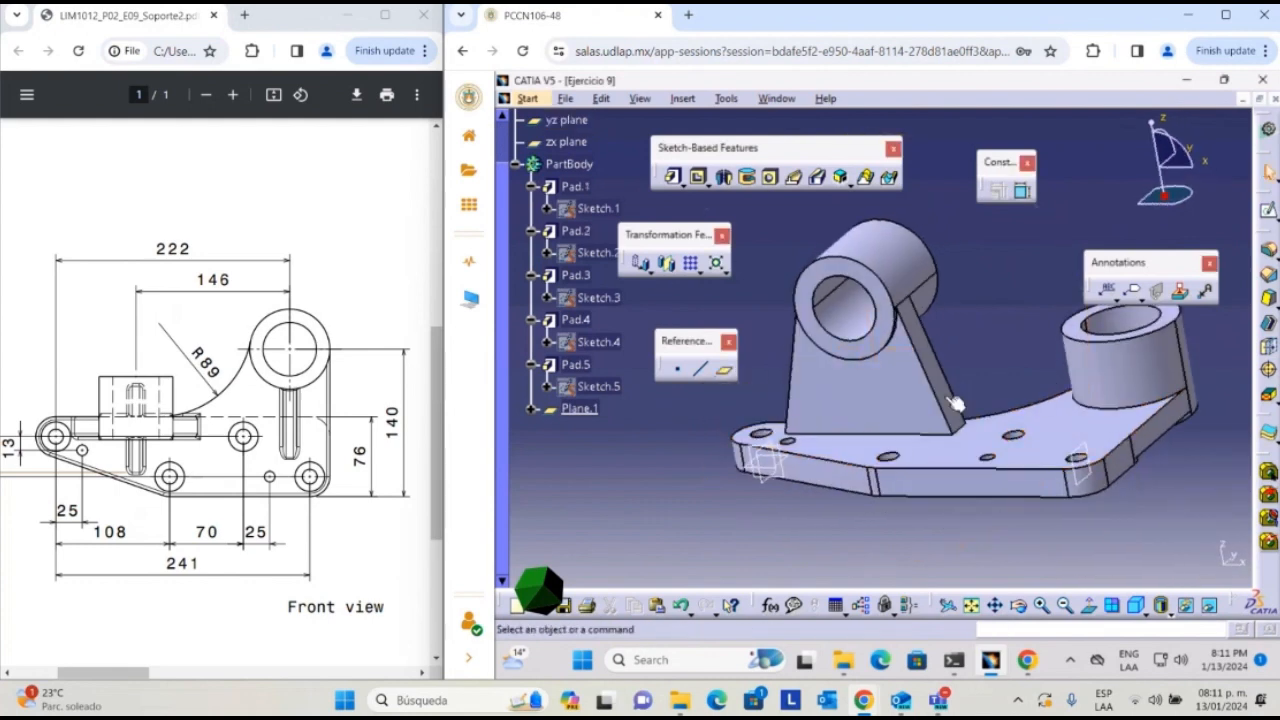
middle_drag(955, 403, 886, 533)
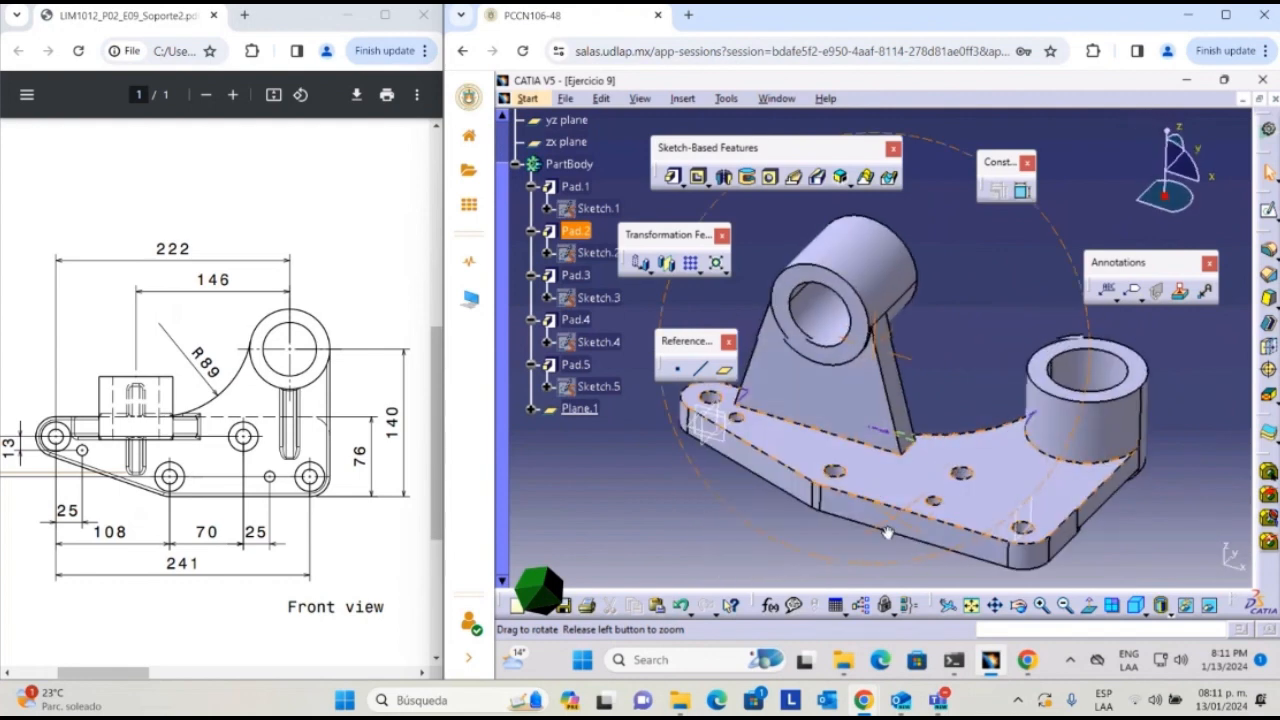
middle_drag(930, 363, 1014, 350)
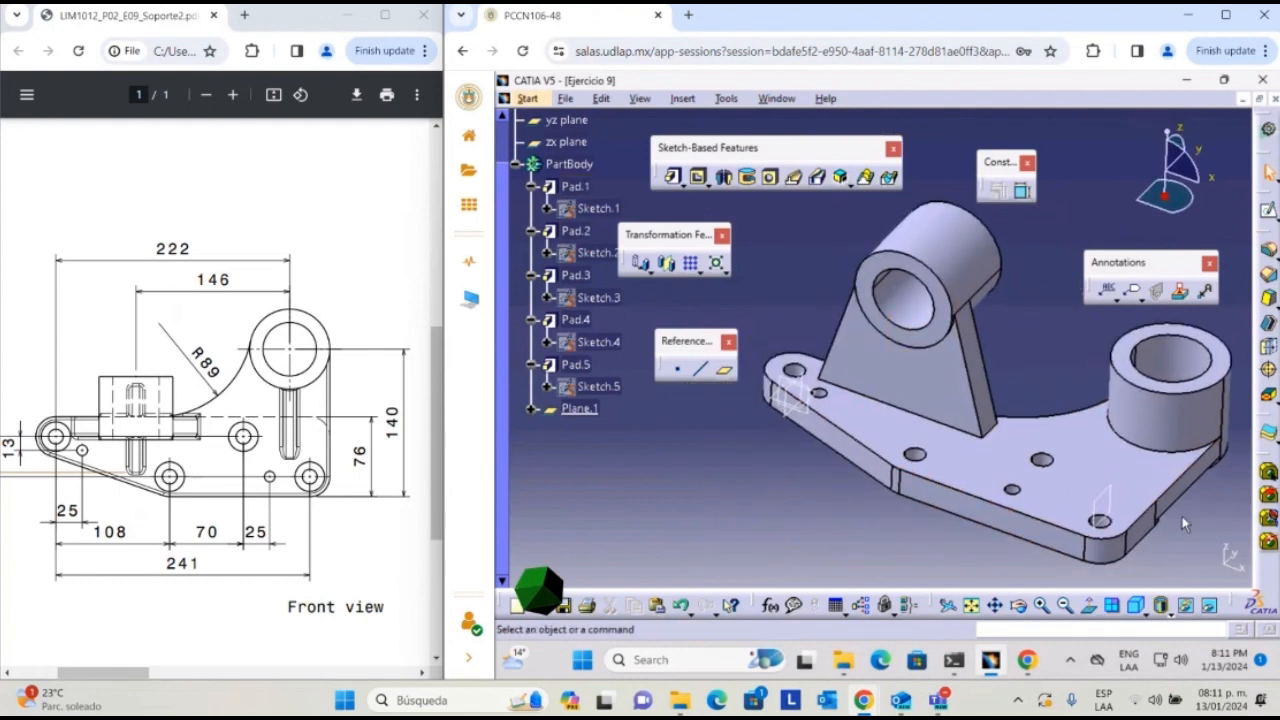
click(1111, 492)
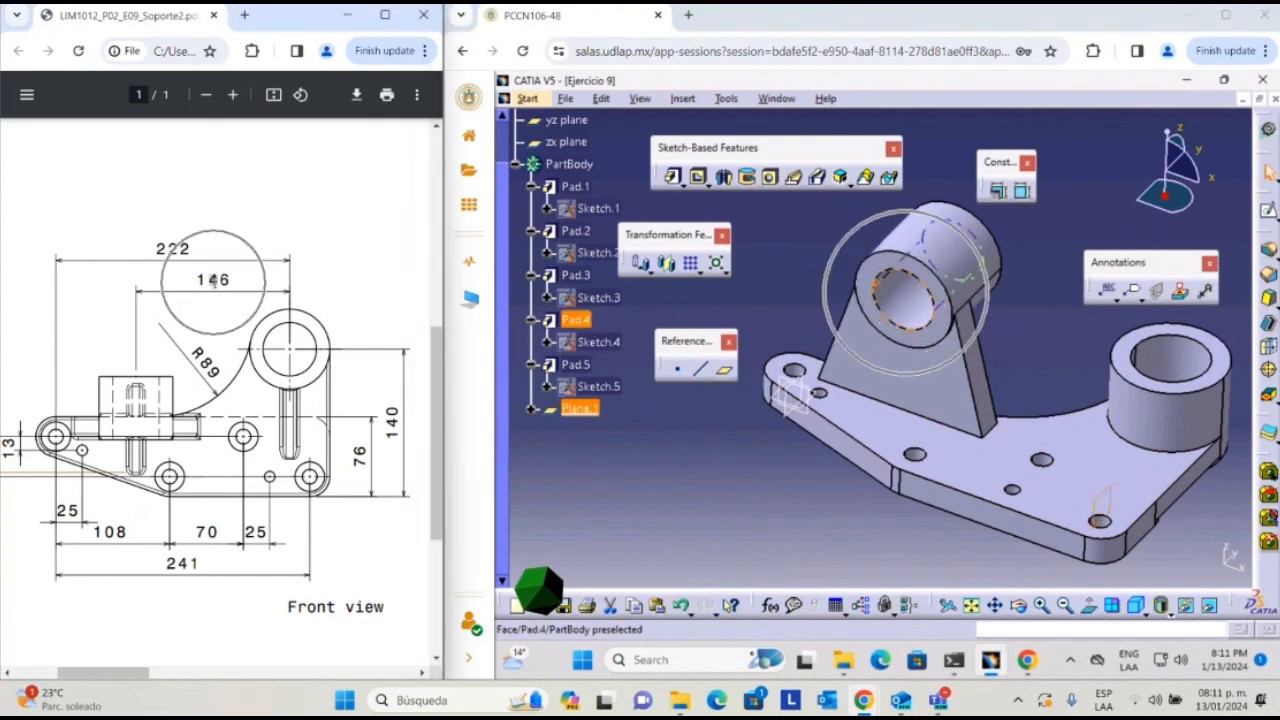
click(722, 372)
click(1096, 518)
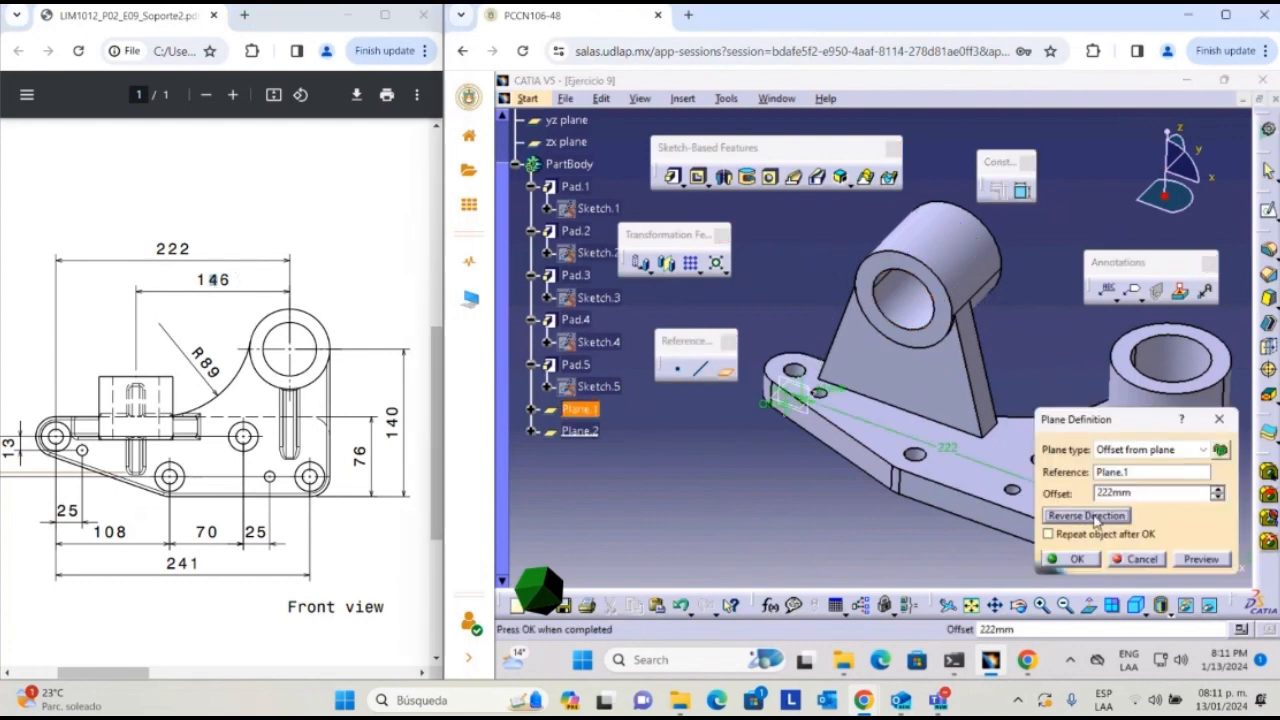
drag(1150, 497, 1082, 494)
text(146)
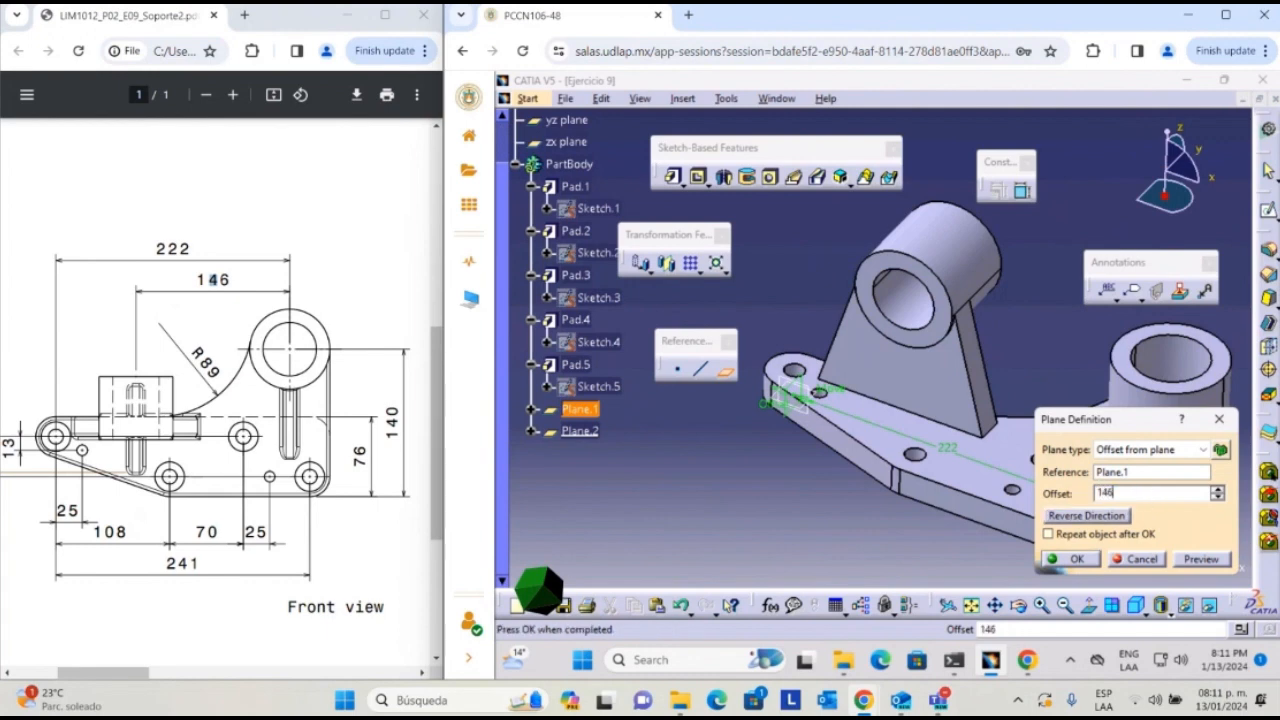
click(1199, 559)
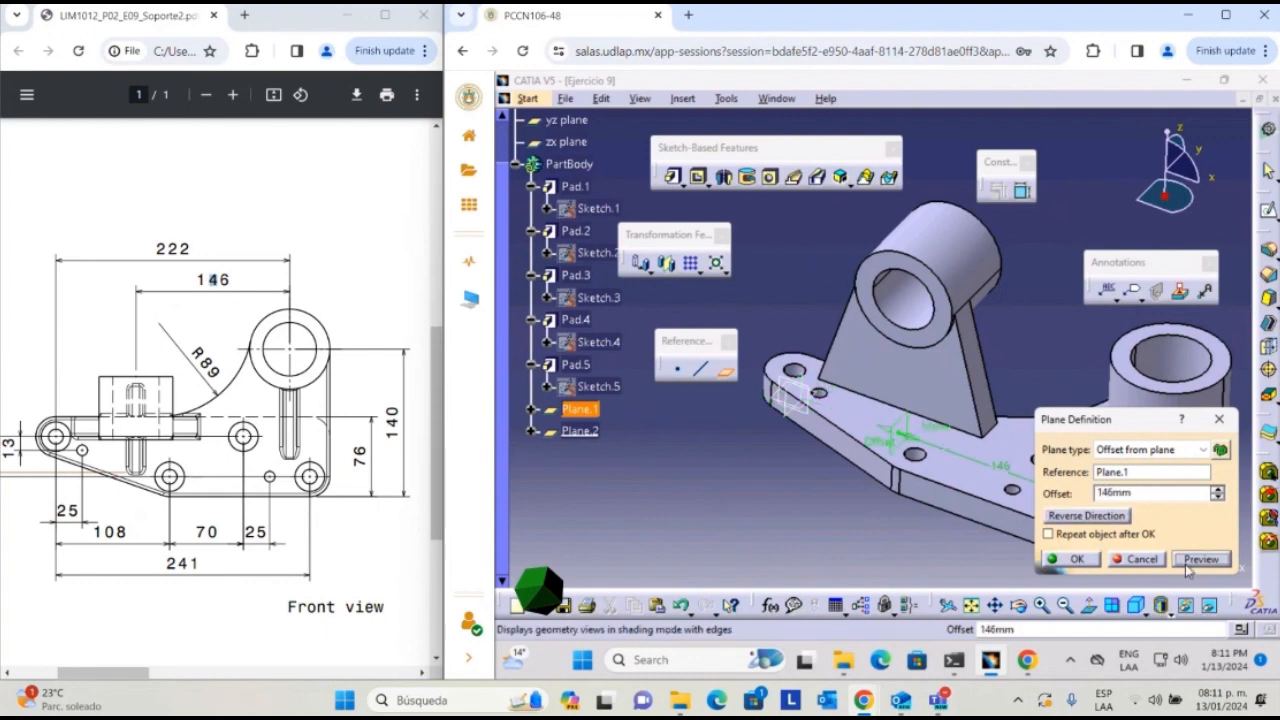
click(1066, 559)
- Start a sketch on the 146 mm offset plane and project the plate's upper edge and the web's vertical edge as construction geometry
middle_drag(988, 472, 814, 440)
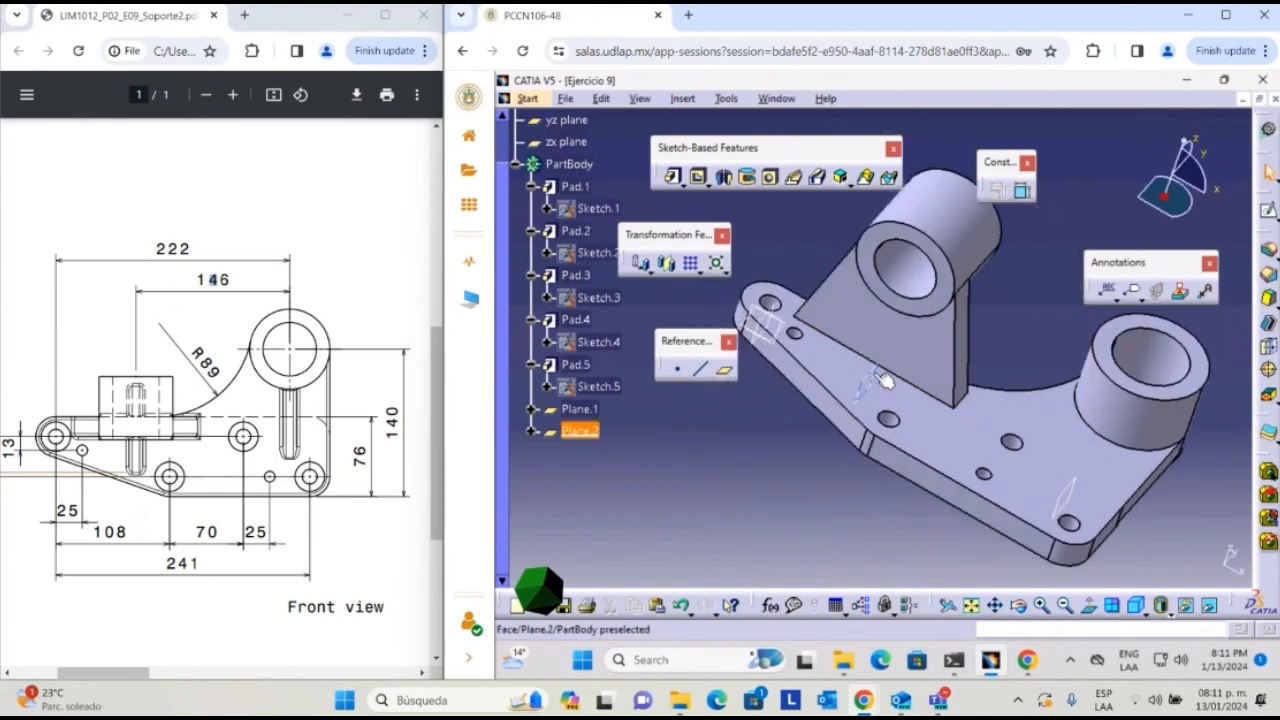
middle_drag(1032, 447, 950, 485)
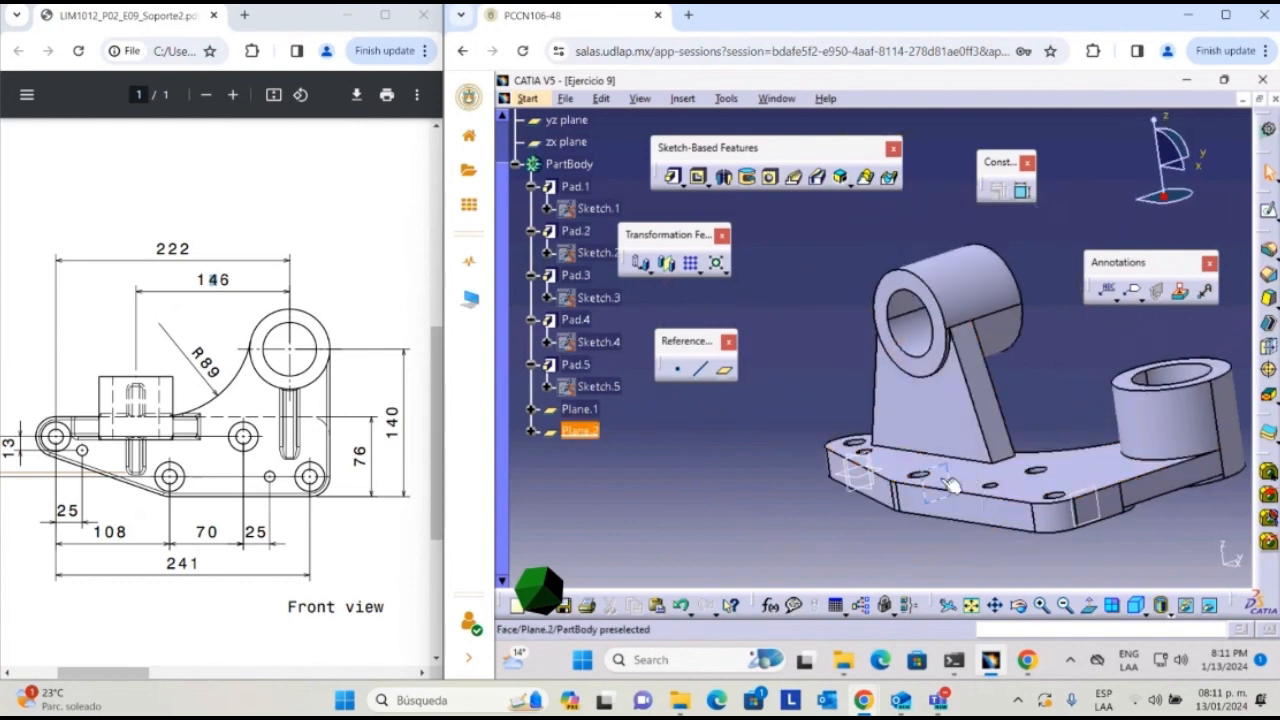
mouse_move(930, 330)
middle_down()
mouse_move(1047, 407)
mouse_move(905, 325)
middle_up()
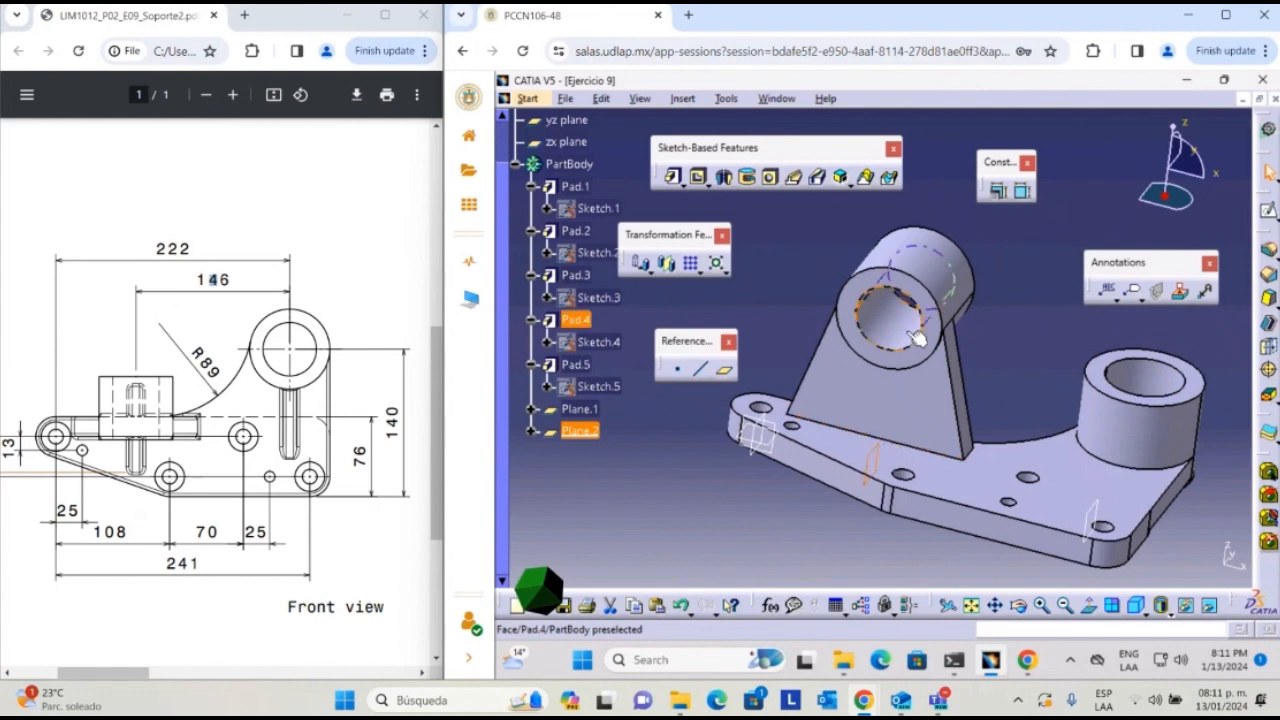
click(1268, 210)
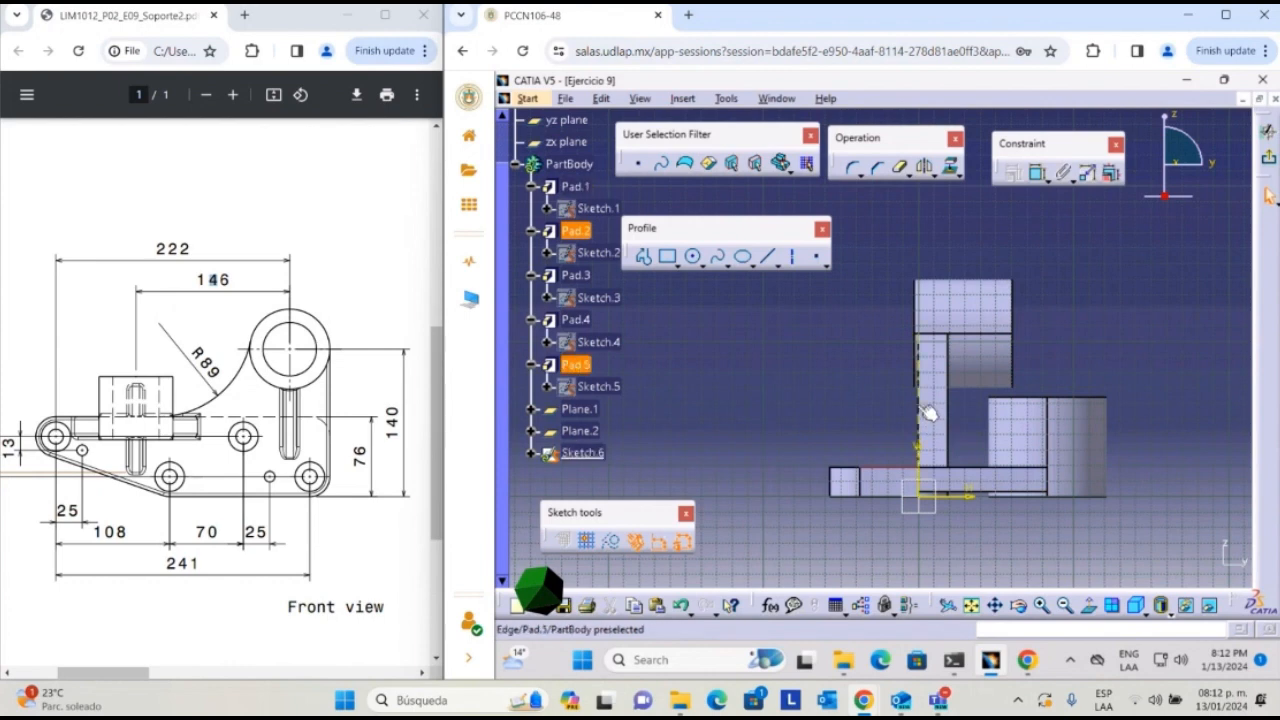
click(1039, 173)
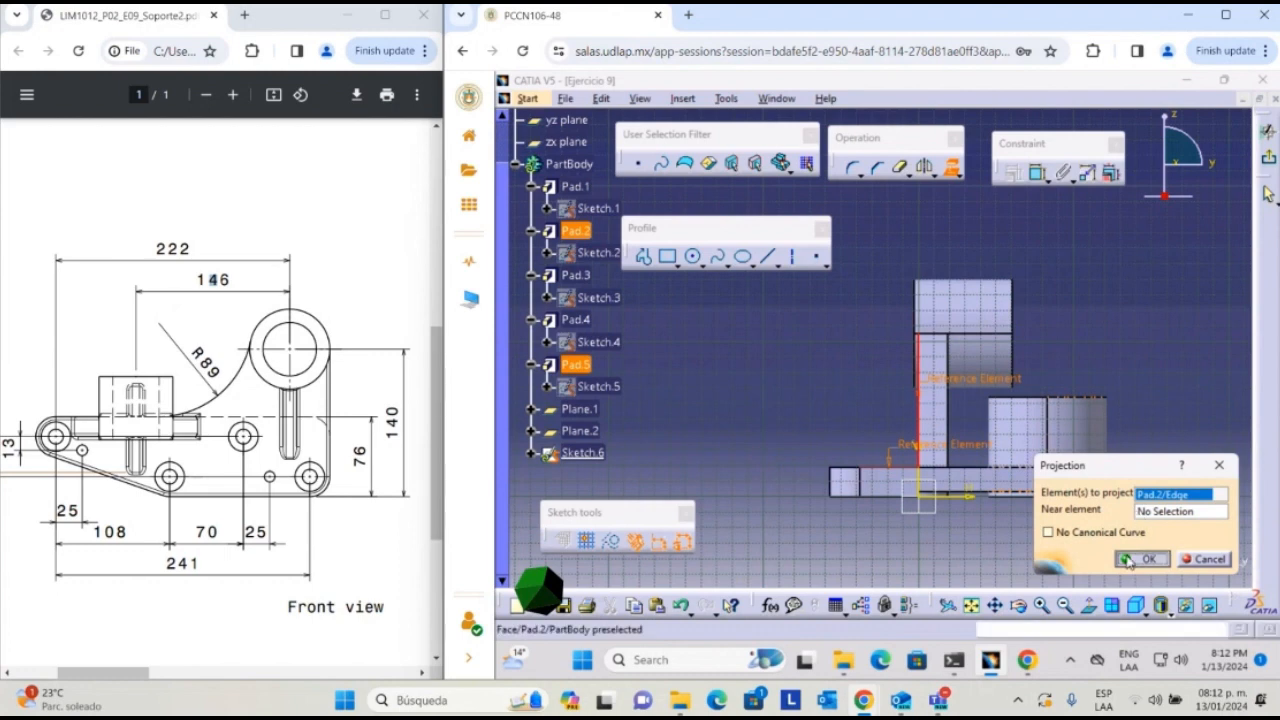
click(1142, 559)
click(770, 393)
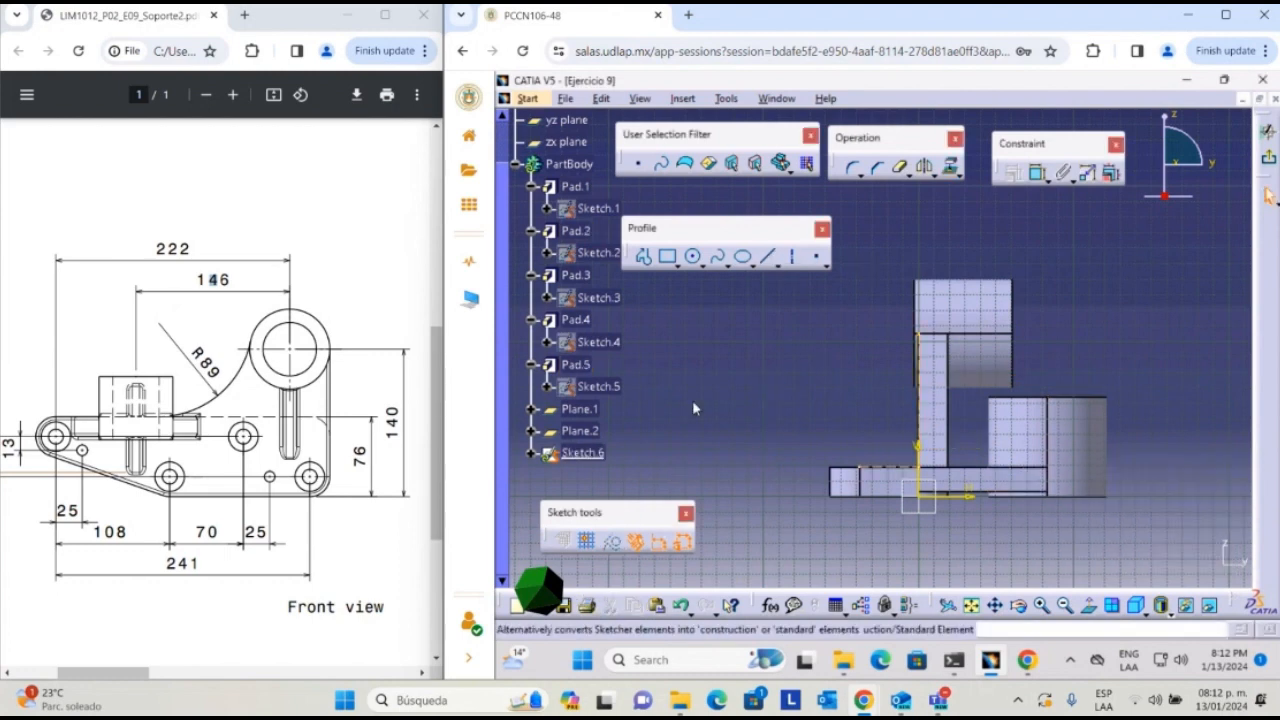
- Draw a slanted rib line from the plate's upper edge to the web's vertical edge, and consult the drawing's left view for its angle
click(767, 256)
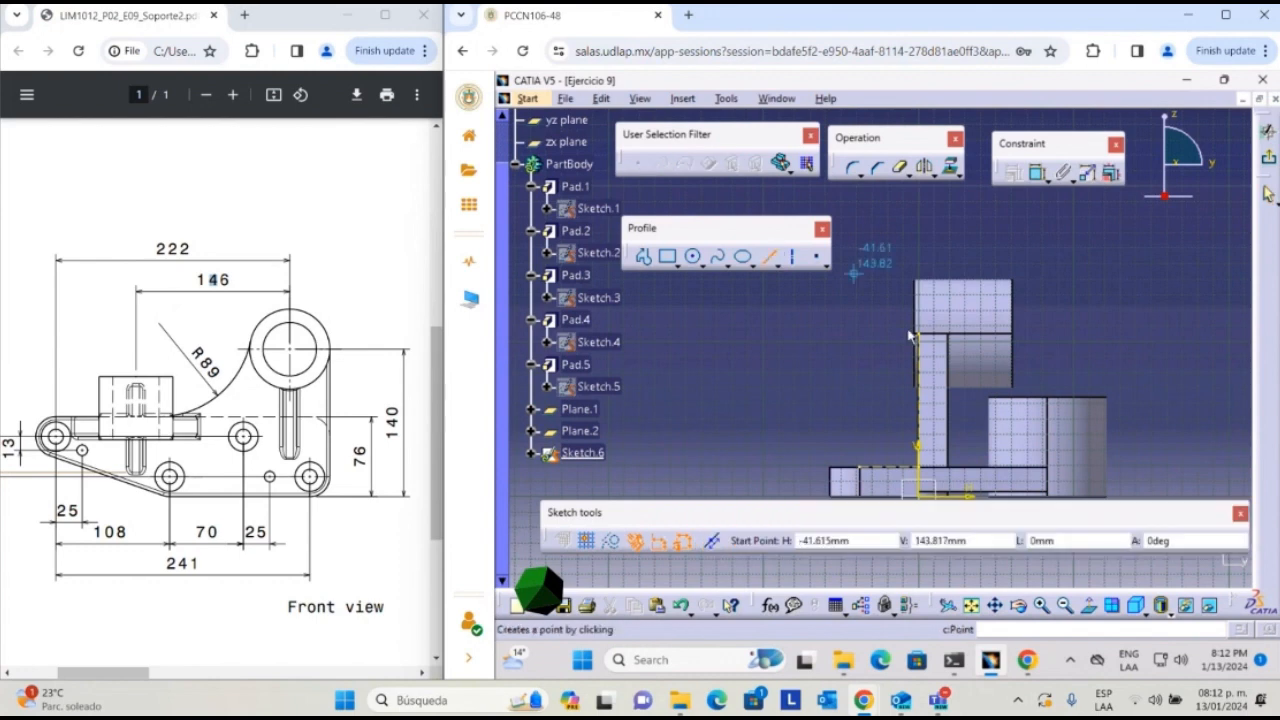
click(877, 467)
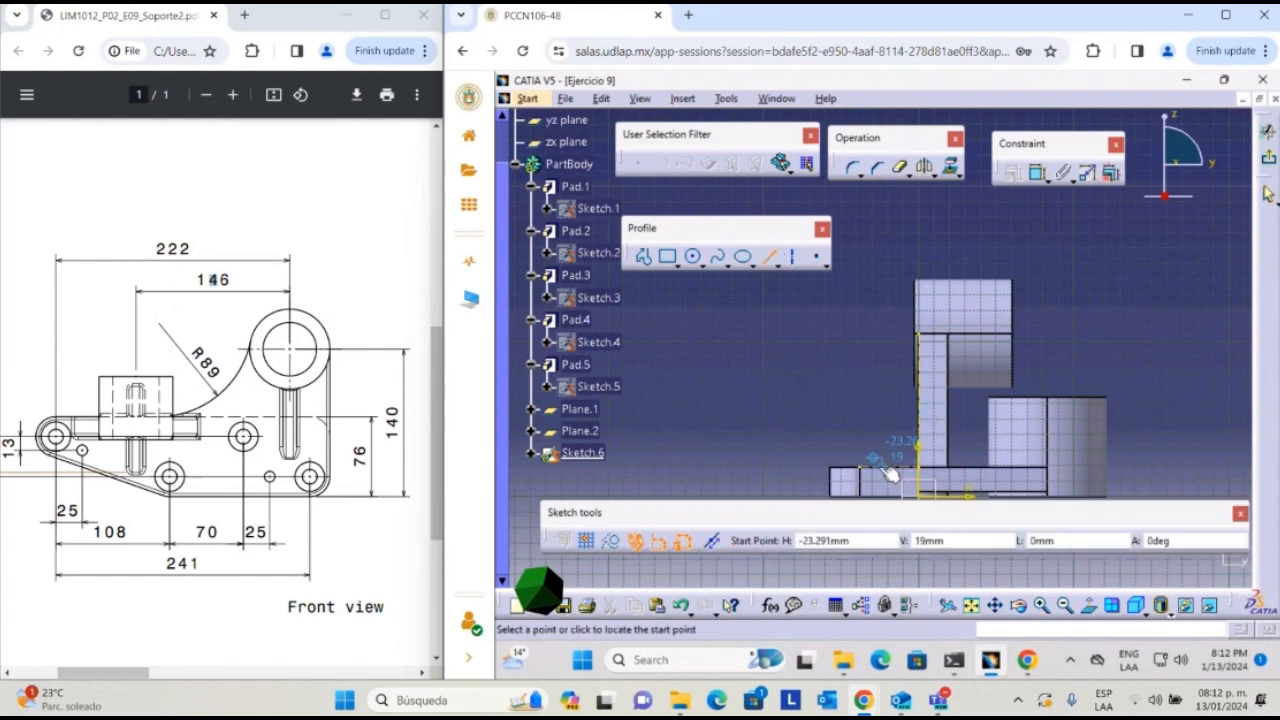
click(922, 388)
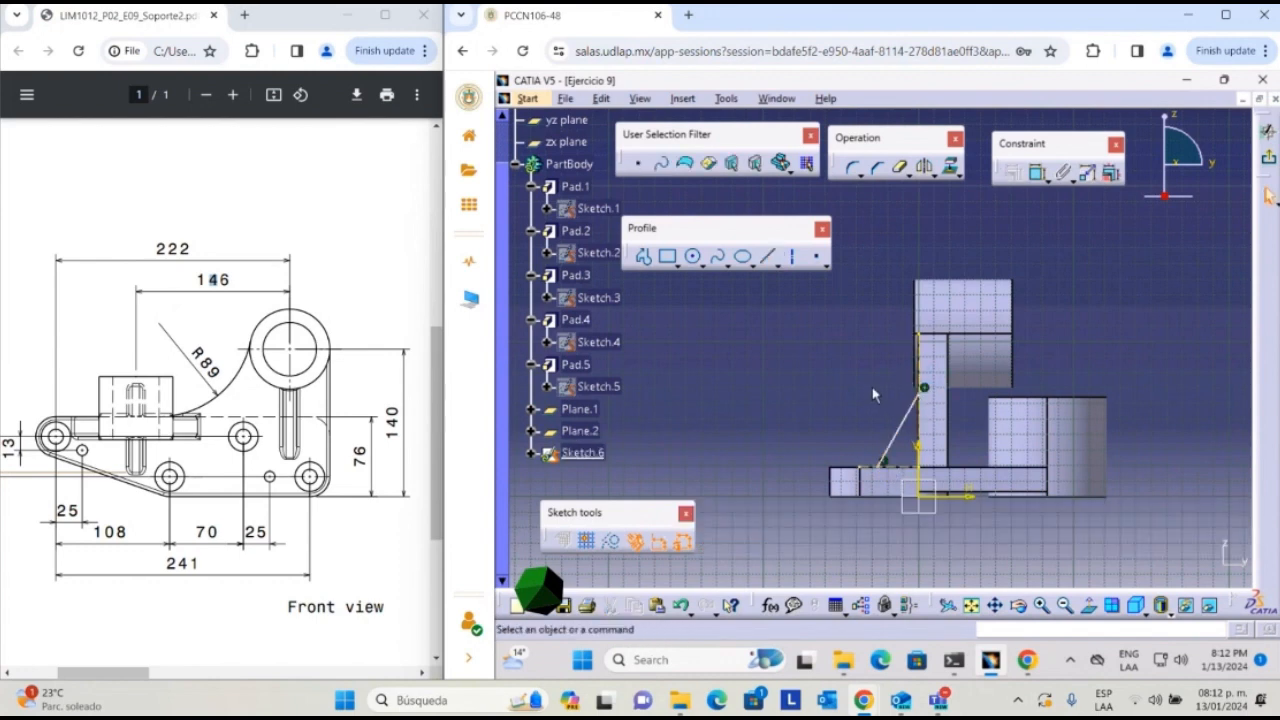
middle_drag(865, 404, 864, 374)
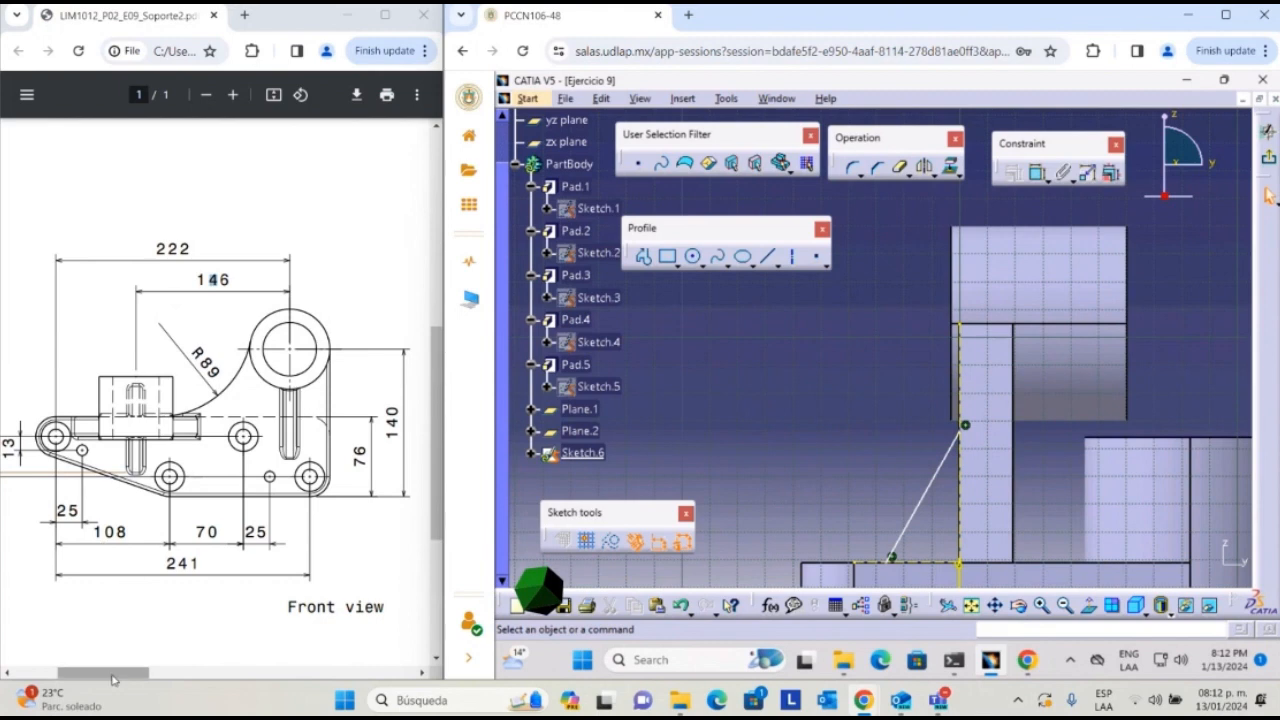
mouse_move(113, 683)
mouse_down()
mouse_move(302, 708)
mouse_move(198, 706)
mouse_move(240, 705)
mouse_move(221, 705)
mouse_up()
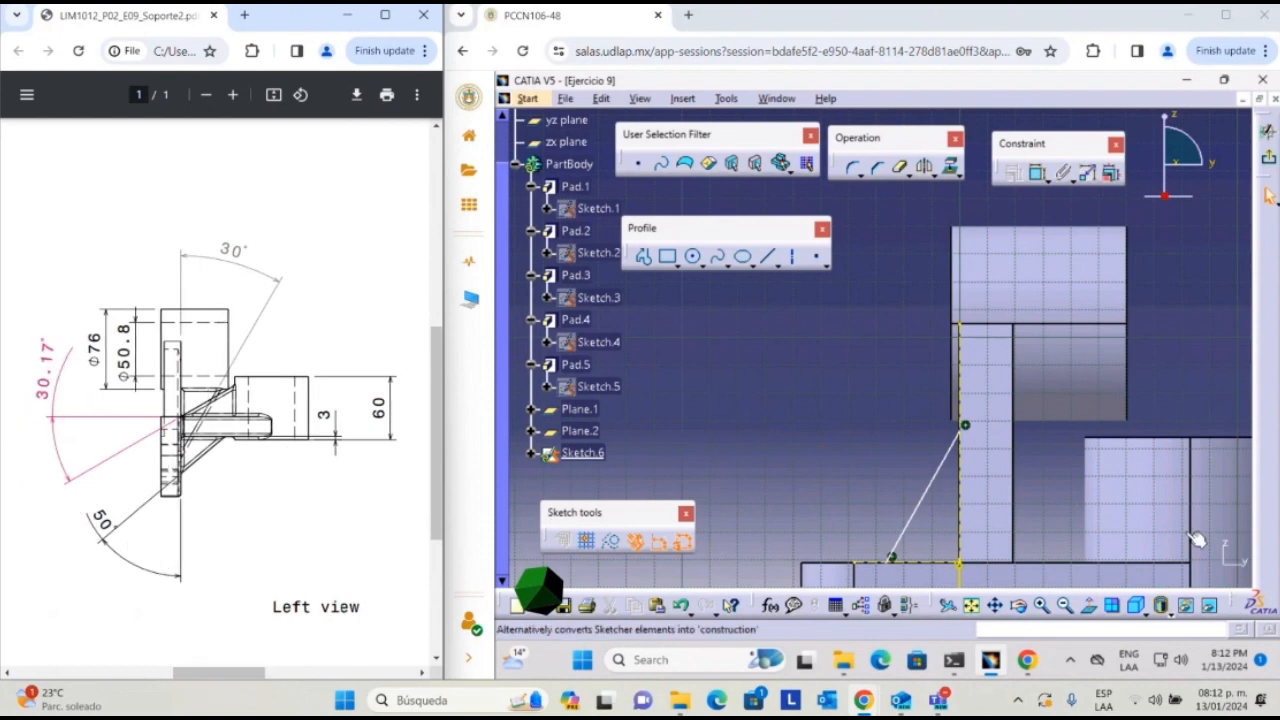
- Constrain the angle between the inclined rib line and the projected top edge of the base to 50 degrees
middle_click(901, 445)
ctrl+middle_drag(902, 445, 886, 490)
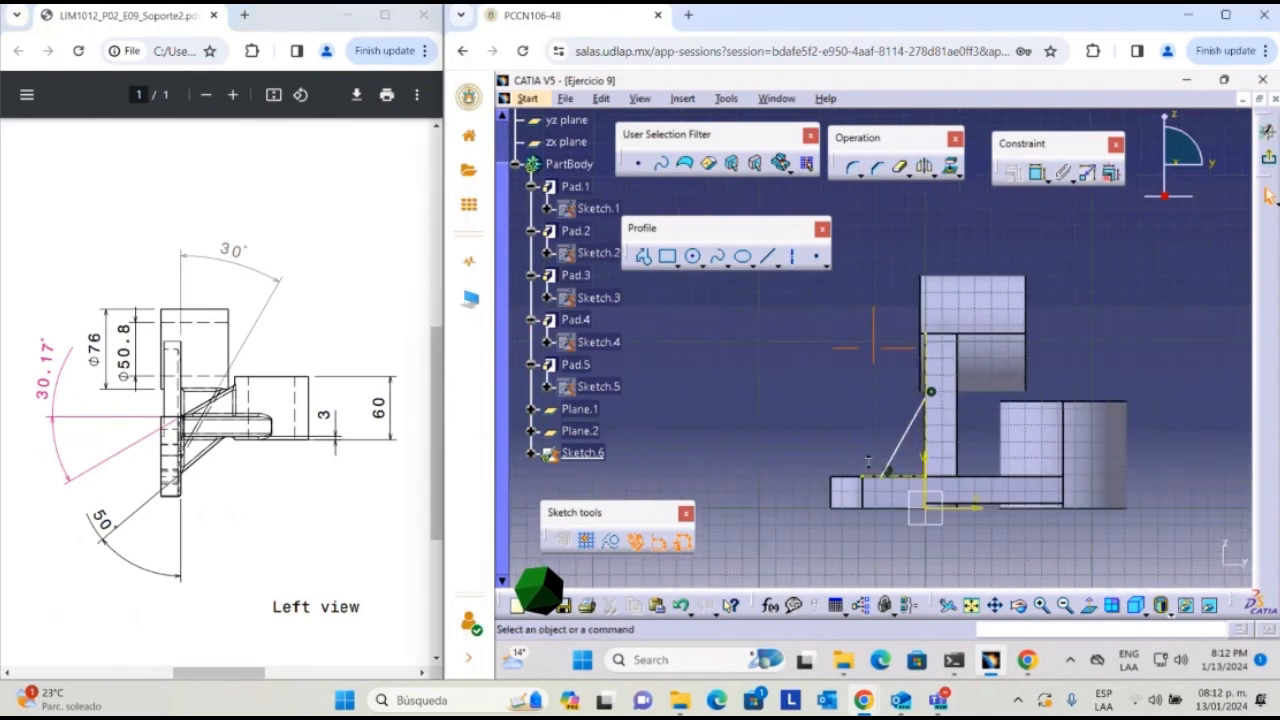
click(896, 431)
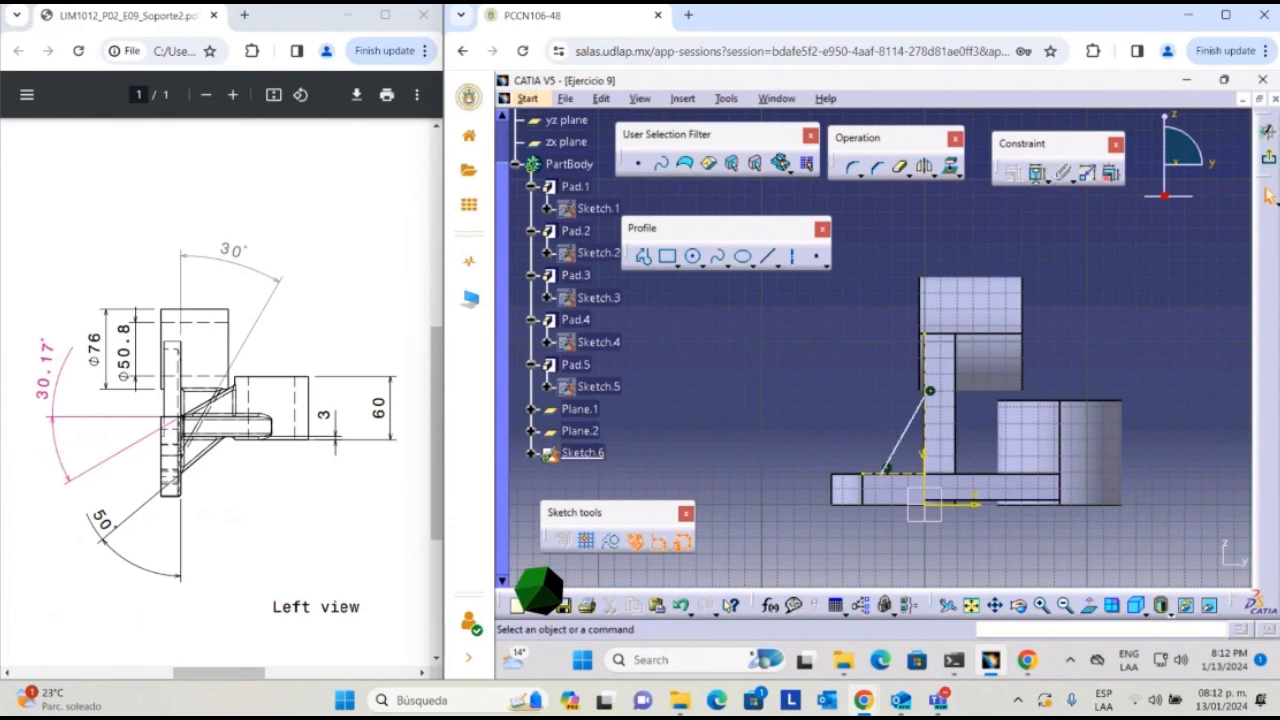
click(1039, 175)
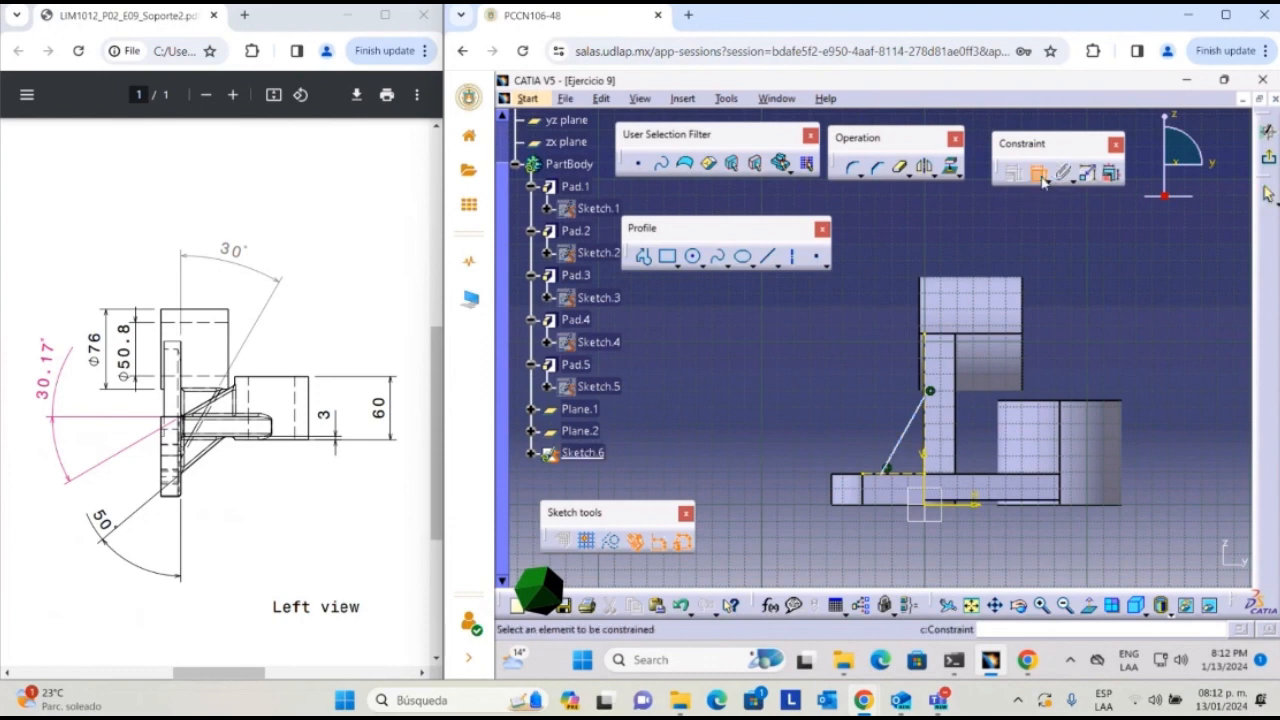
click(900, 452)
click(911, 476)
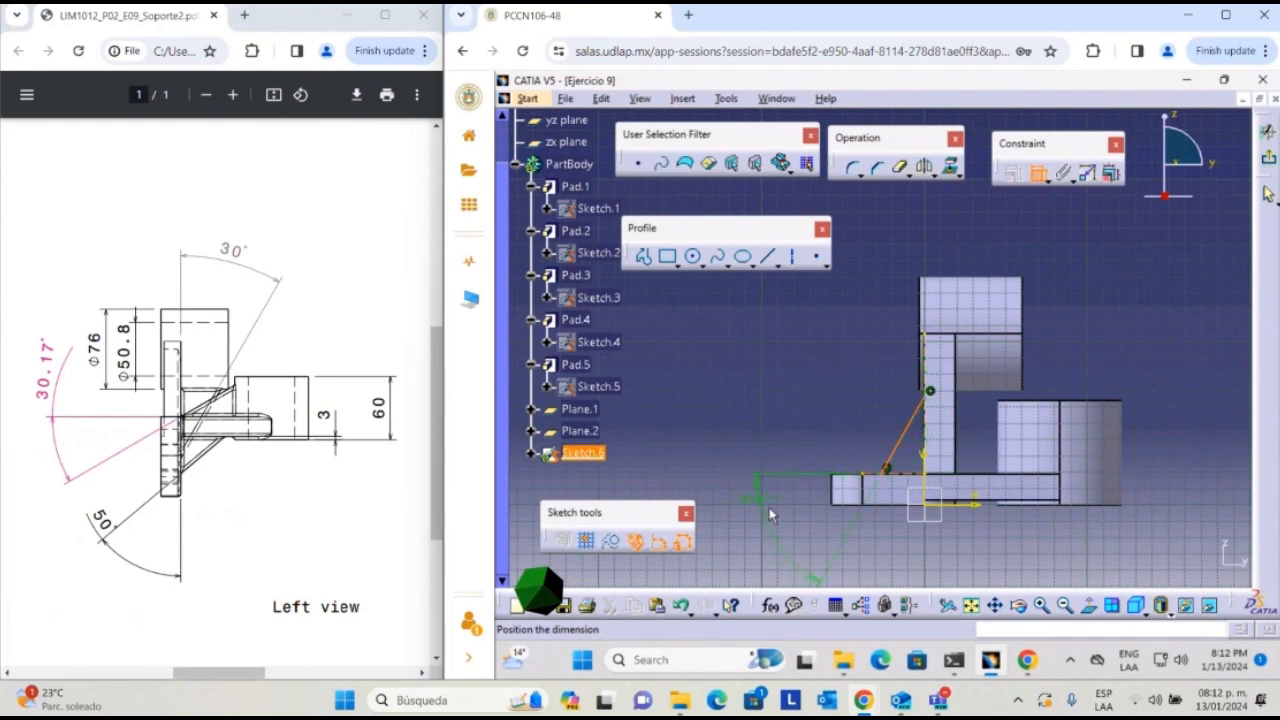
double_click(783, 520)
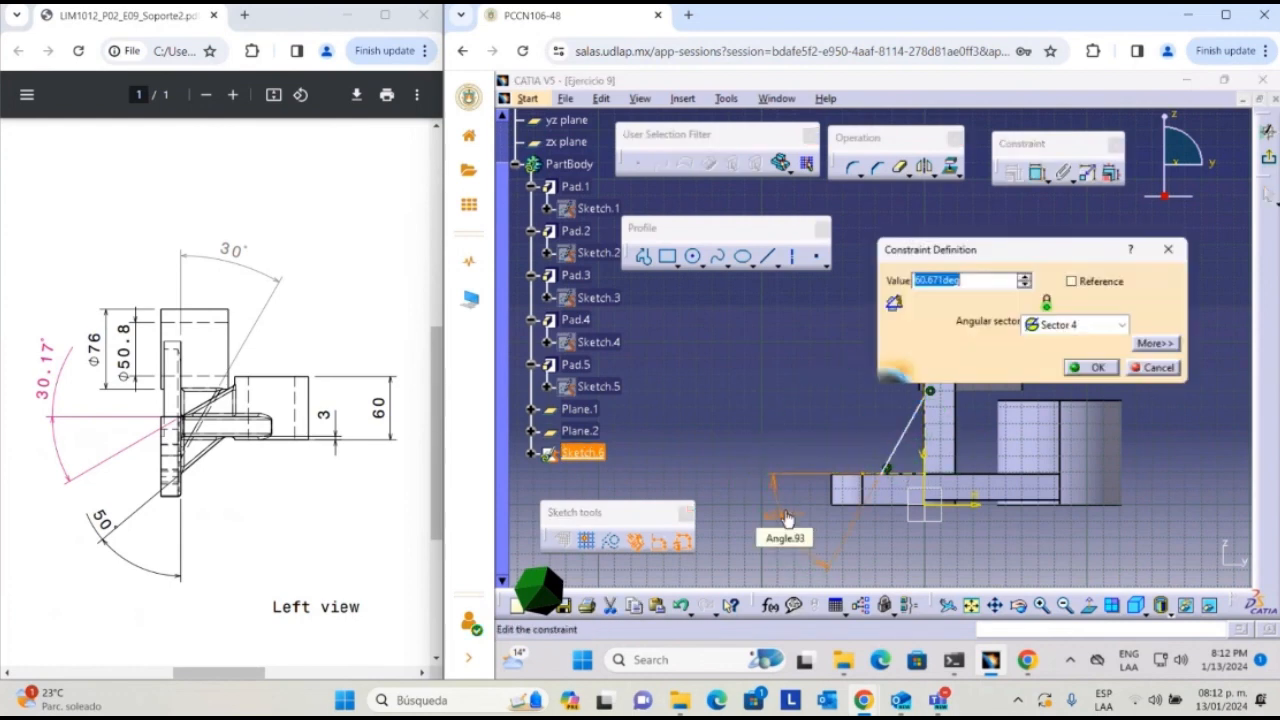
text(50)
key(Return)
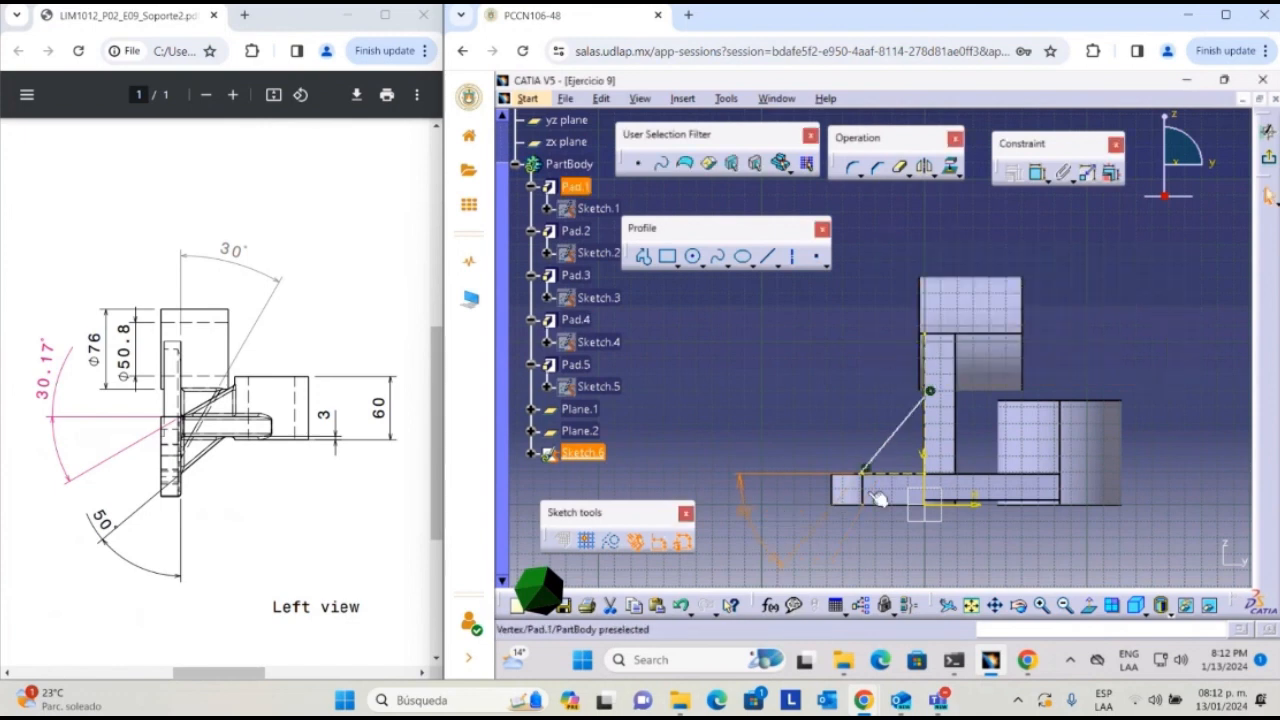
- Dimension the rib line's lower endpoint 35 mm from the projected vertical edge, checking the front view drawing, and exit the sketch
drag(866, 471, 889, 470)
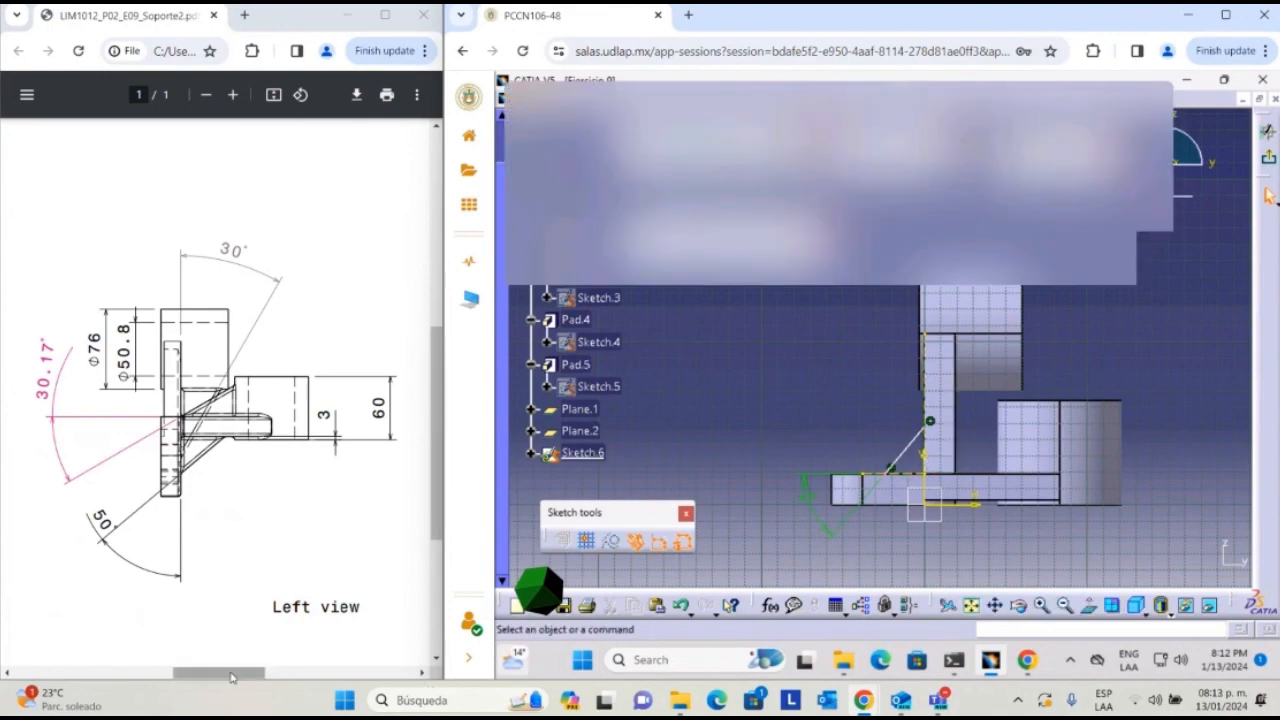
drag(234, 673, 98, 686)
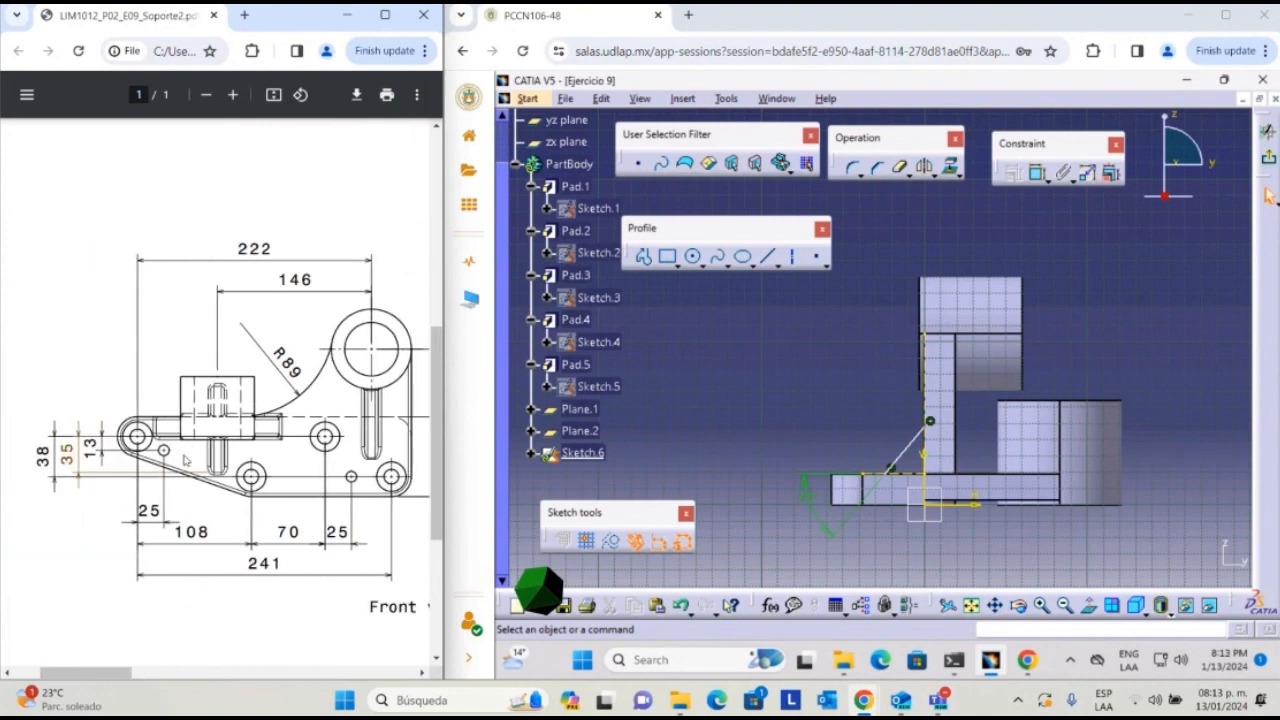
click(929, 415)
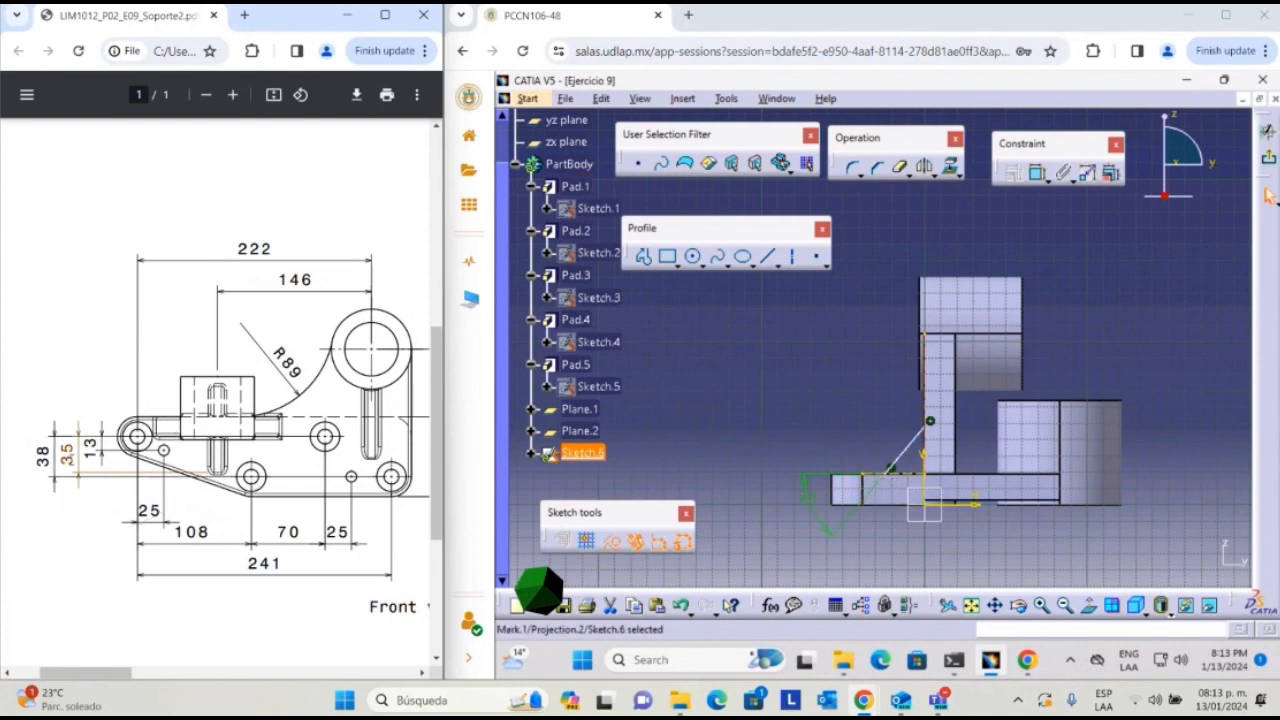
click(1038, 172)
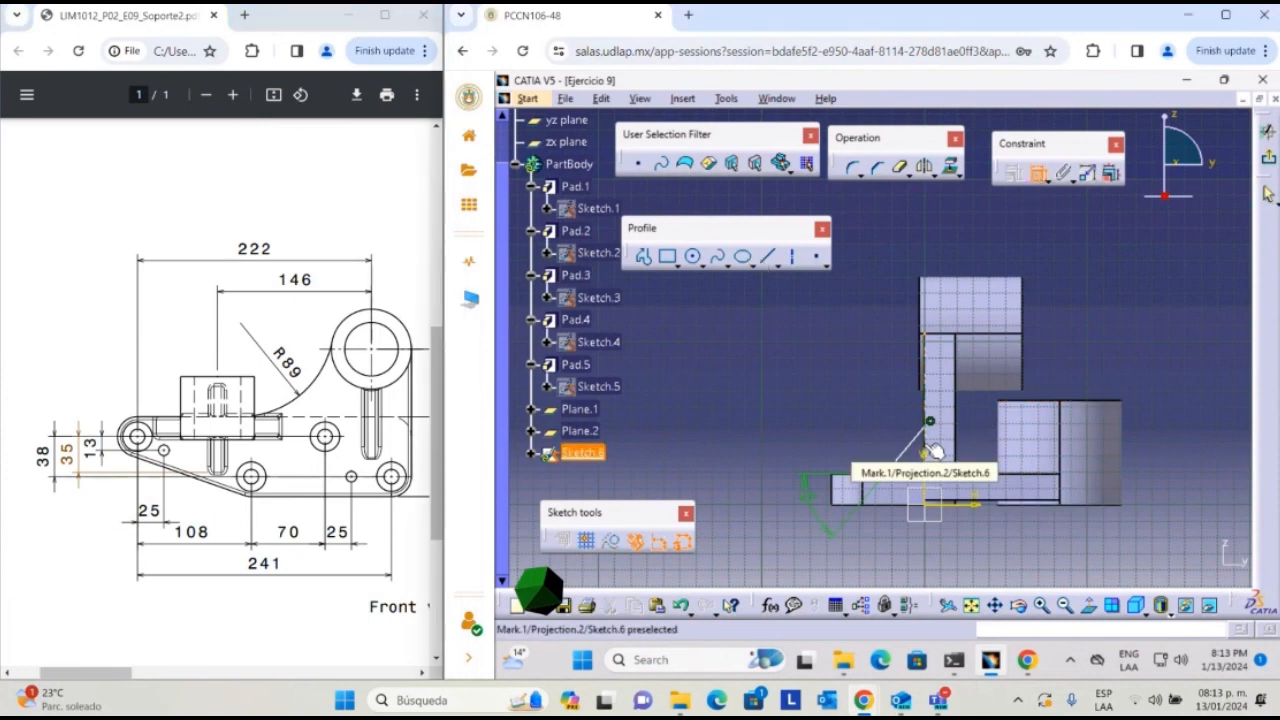
click(932, 450)
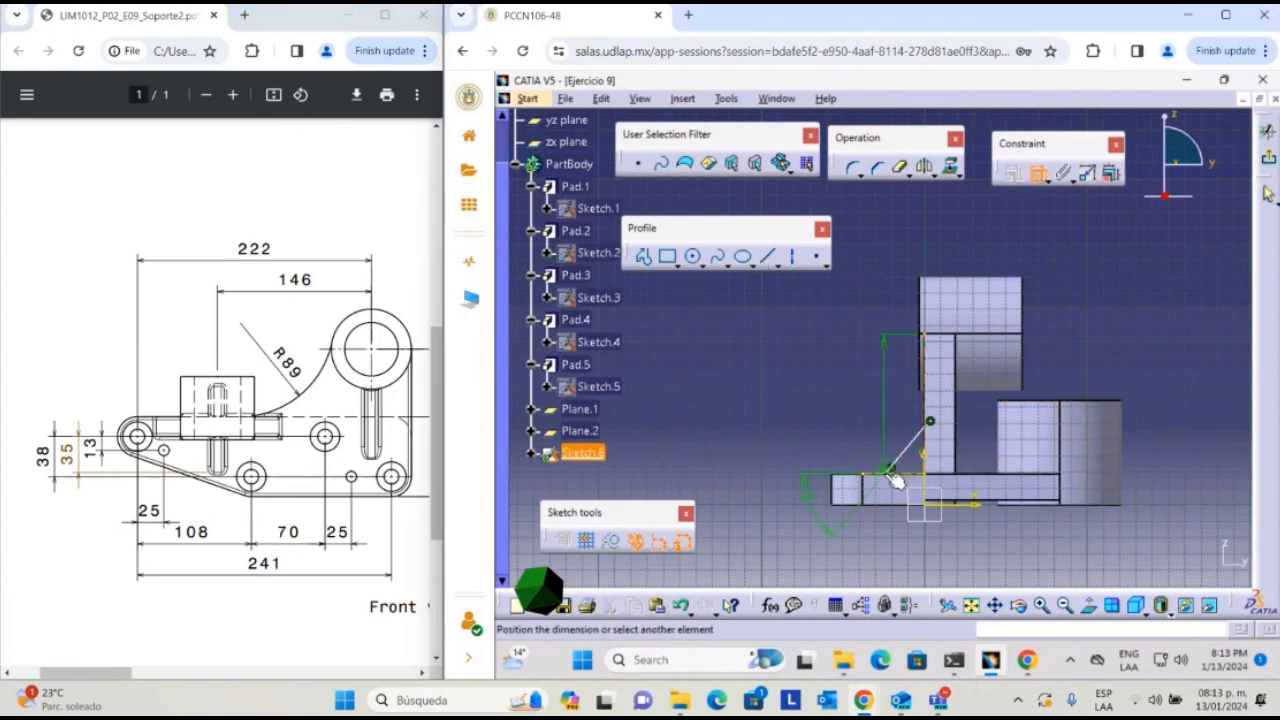
click(893, 477)
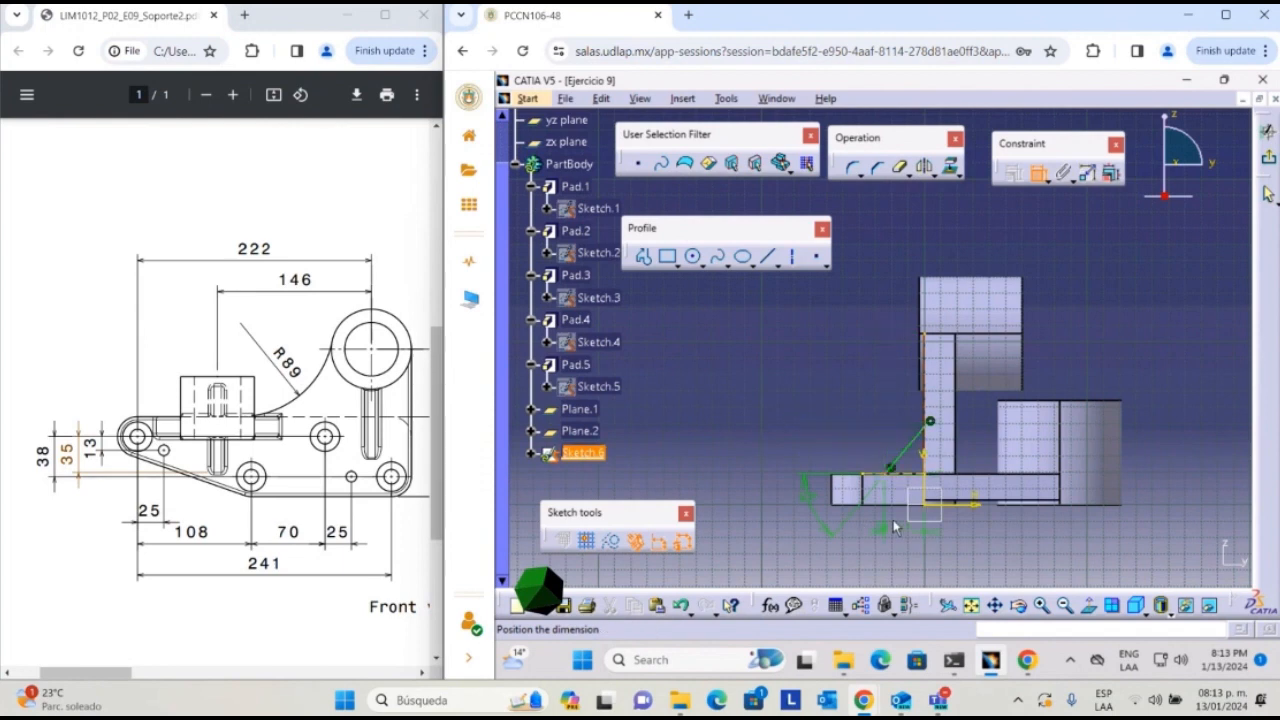
middle_drag(900, 565, 886, 489)
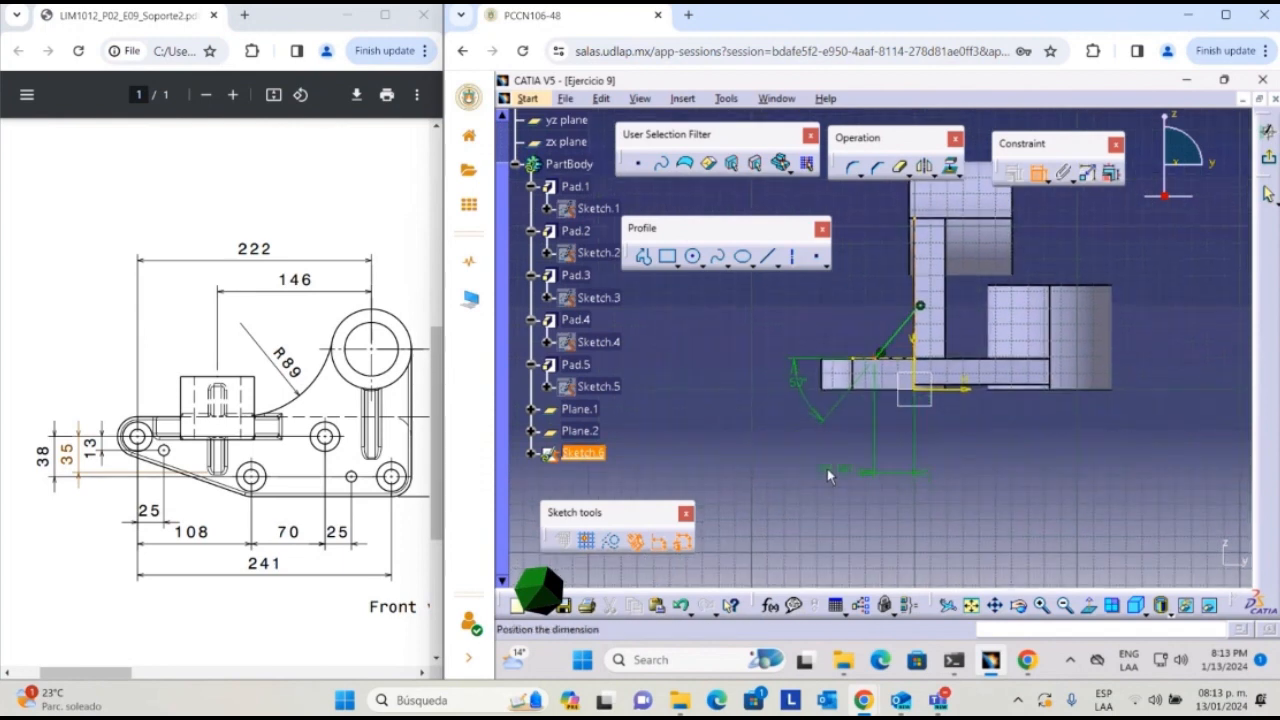
click(828, 477)
double_click(826, 466)
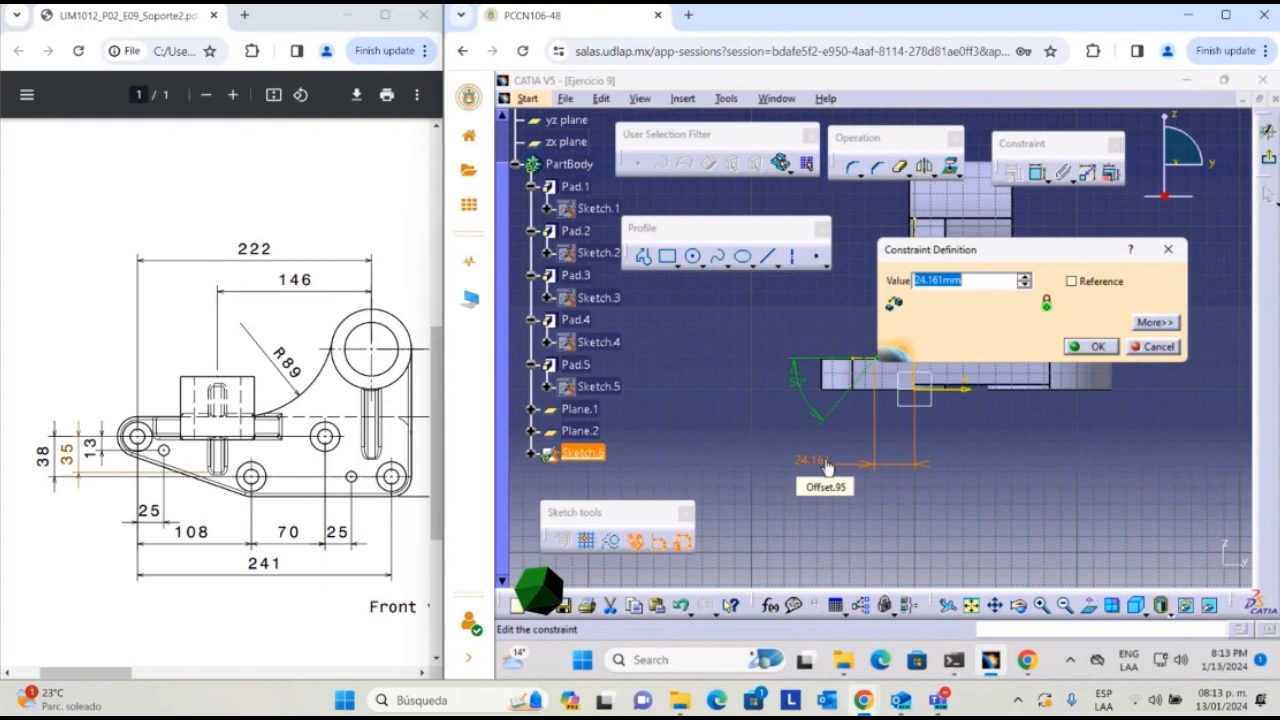
text(35)
key(Return)
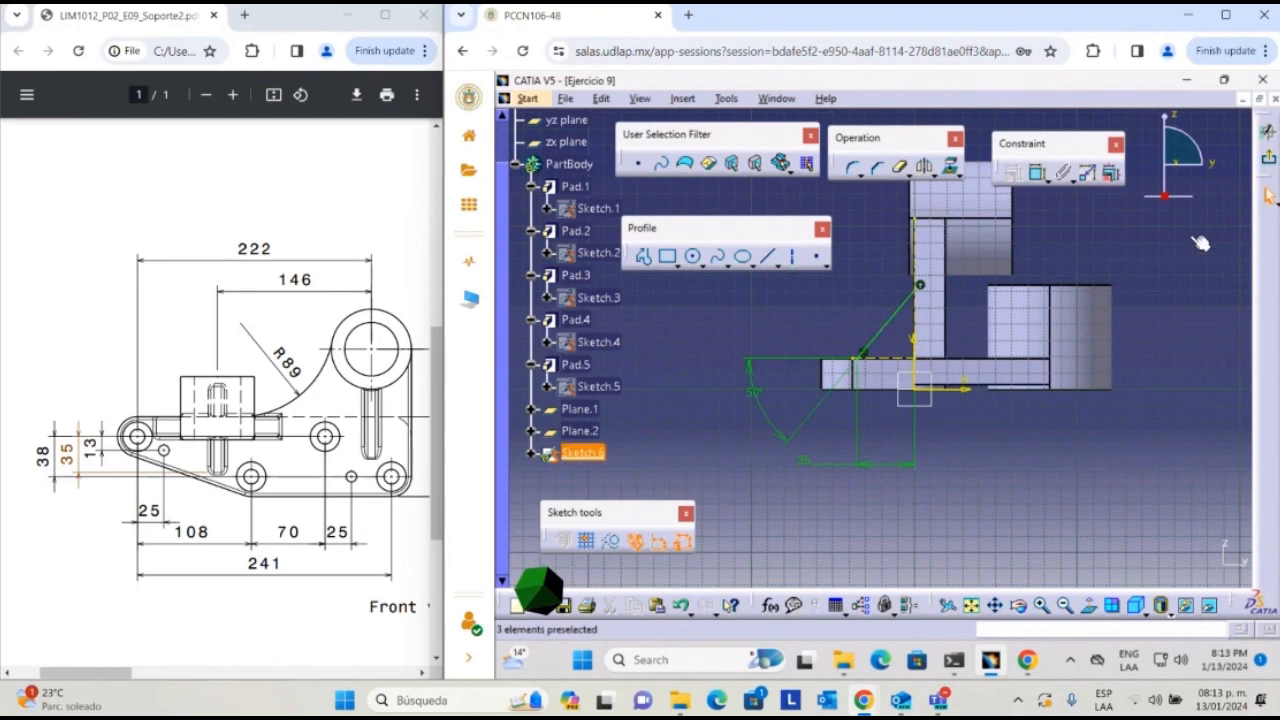
click(1269, 158)
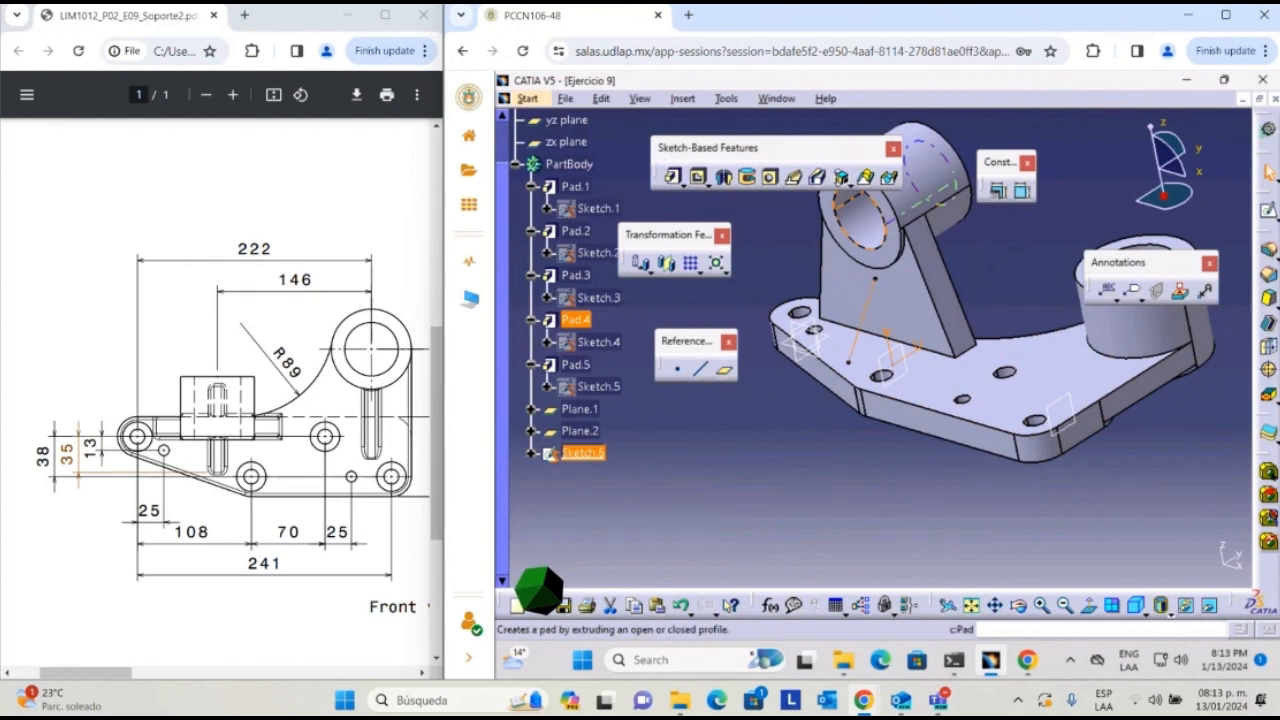
- Create a 13 mm thick stiffener from Sketch.6 in From Side mode with neutral fiber, checking the thickness in the rear view drawing
click(848, 184)
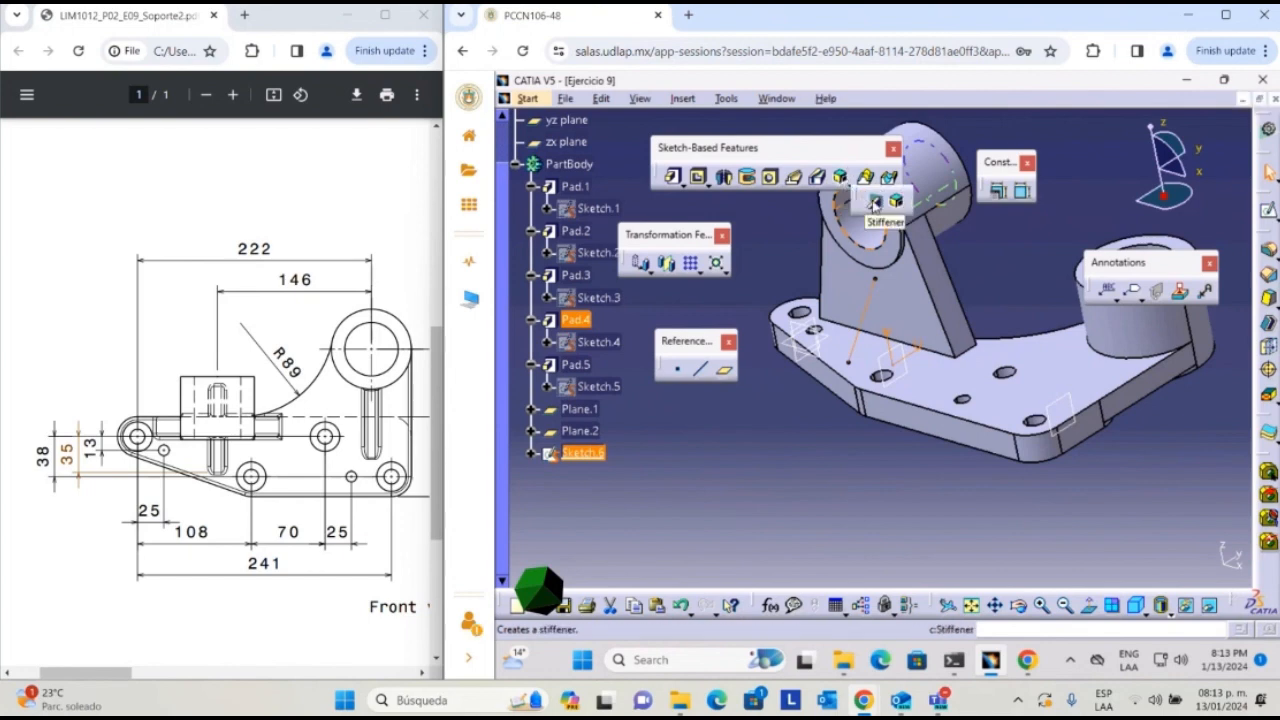
click(875, 203)
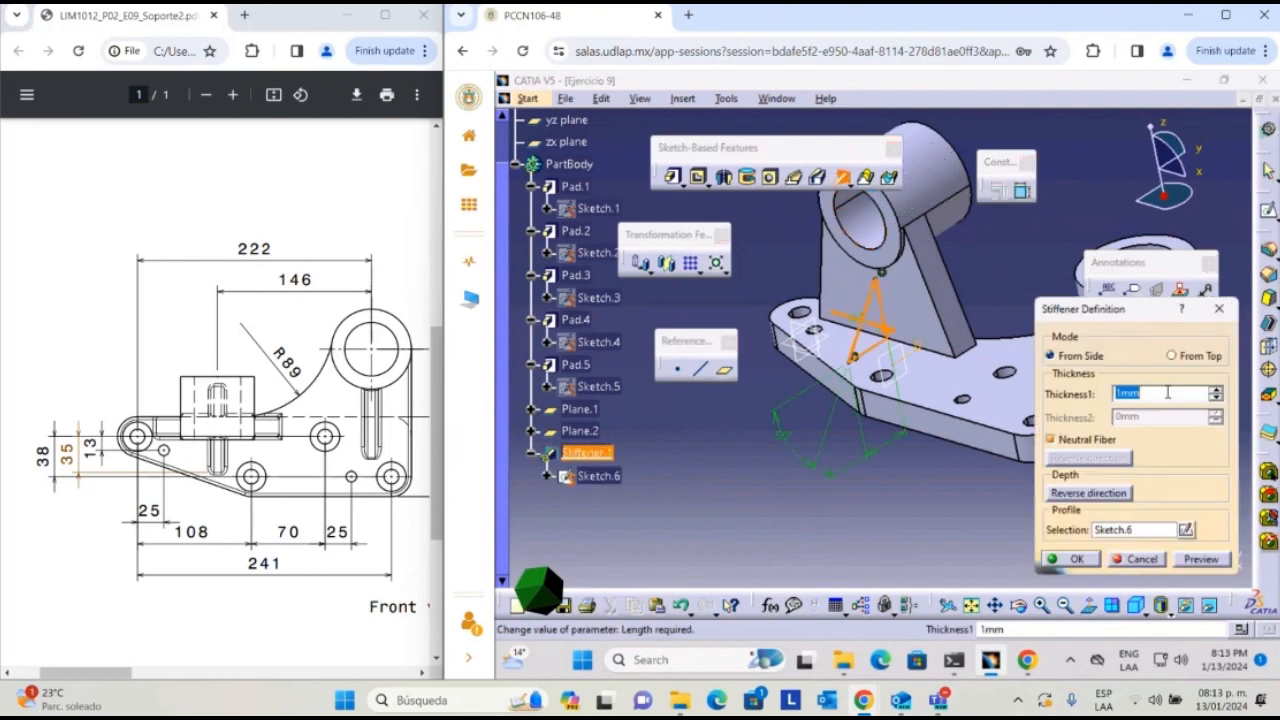
mouse_move(86, 676)
mouse_down()
mouse_move(340, 692)
mouse_move(115, 676)
mouse_move(100, 655)
mouse_move(122, 672)
mouse_move(356, 684)
mouse_up()
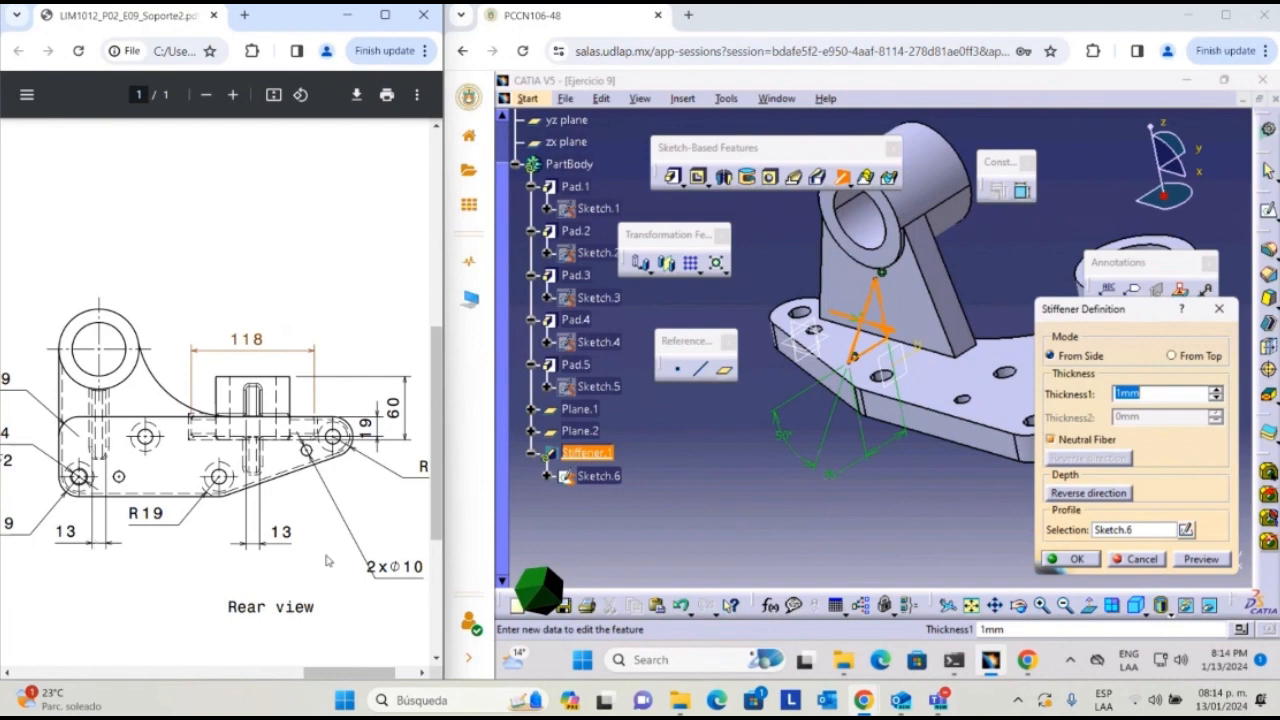
click(1128, 393)
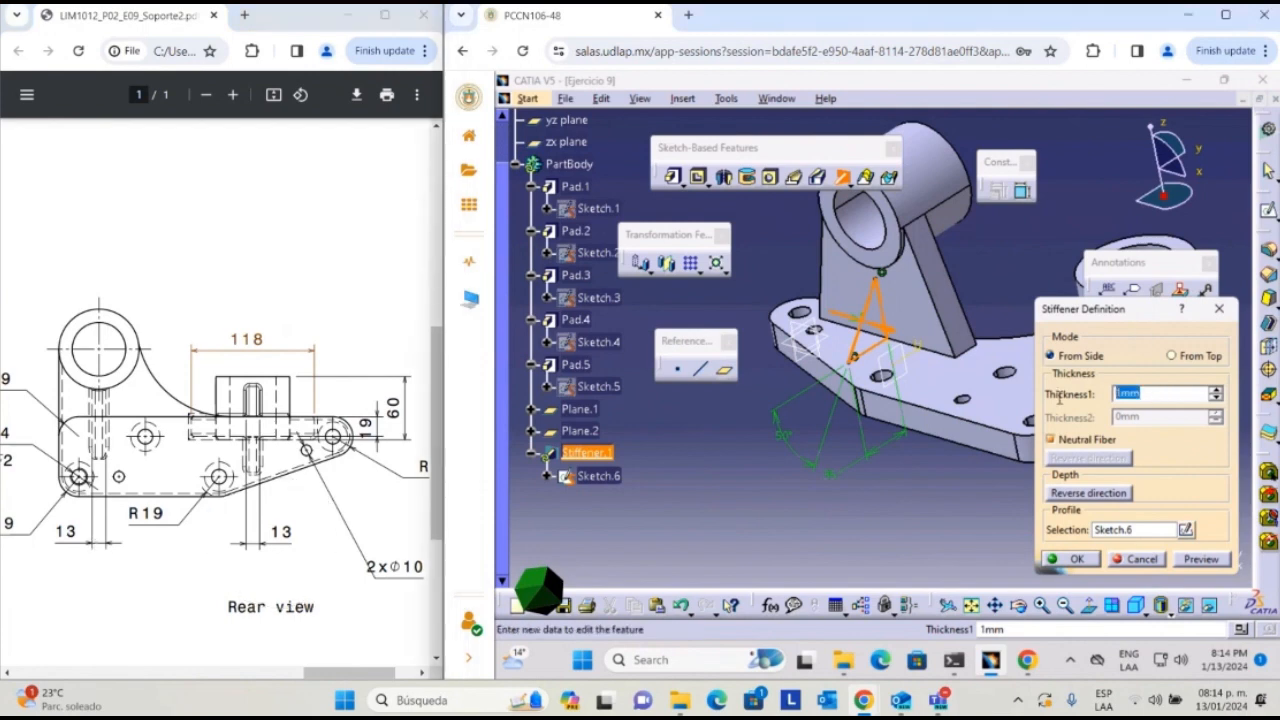
text(13)
click(1214, 563)
click(1076, 559)
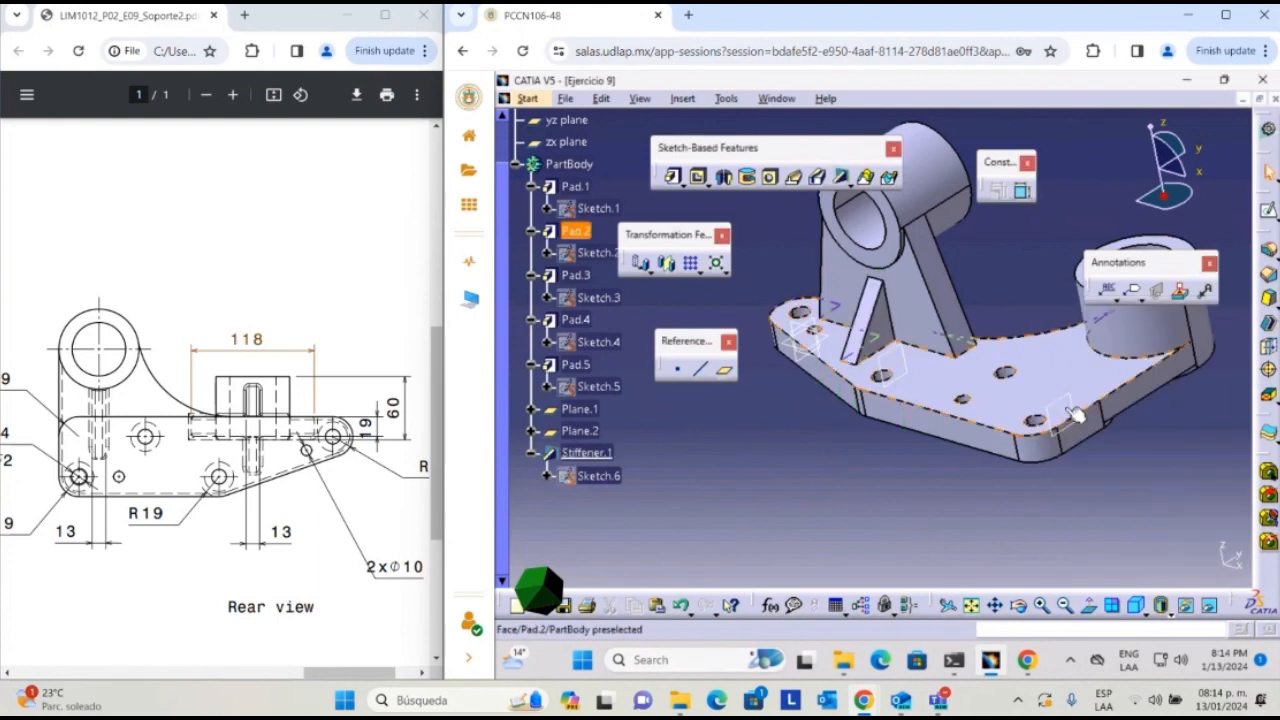
- Start a new sketch on Plane.2, consulting the isometric view of the drawing for the second rib
middle_drag(1056, 392, 889, 365)
click(890, 364)
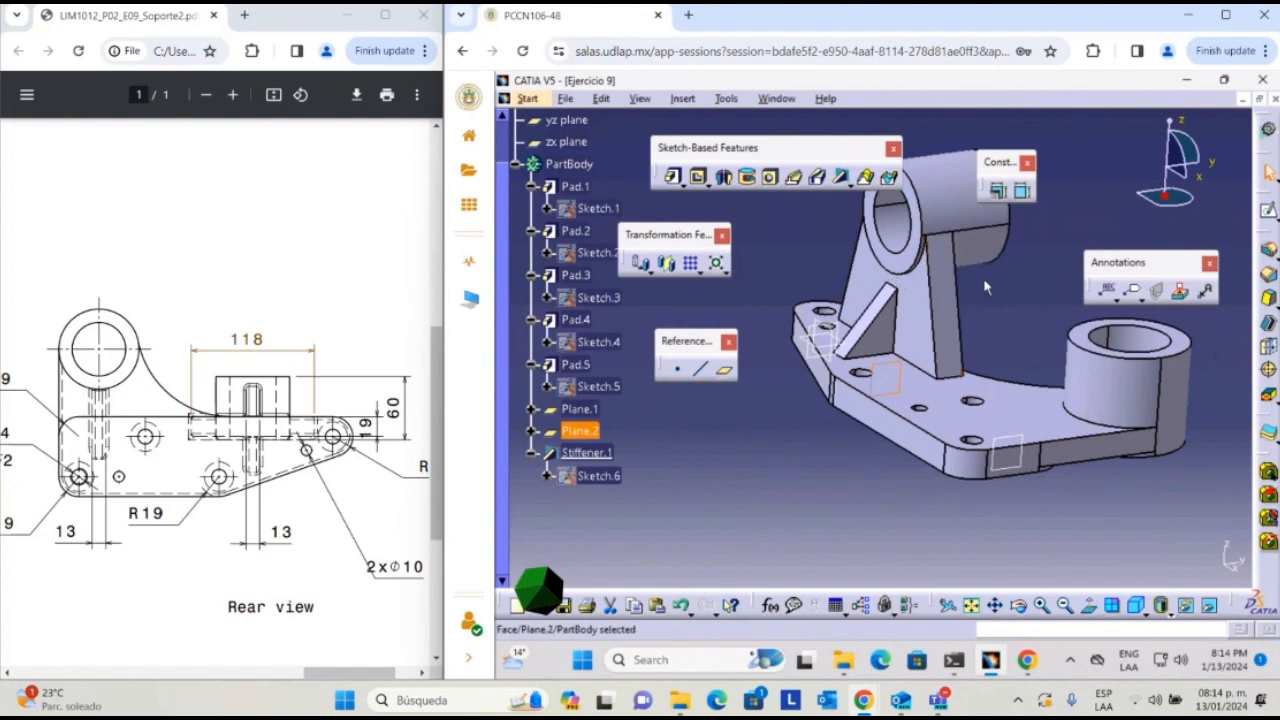
middle_drag(971, 293, 895, 273)
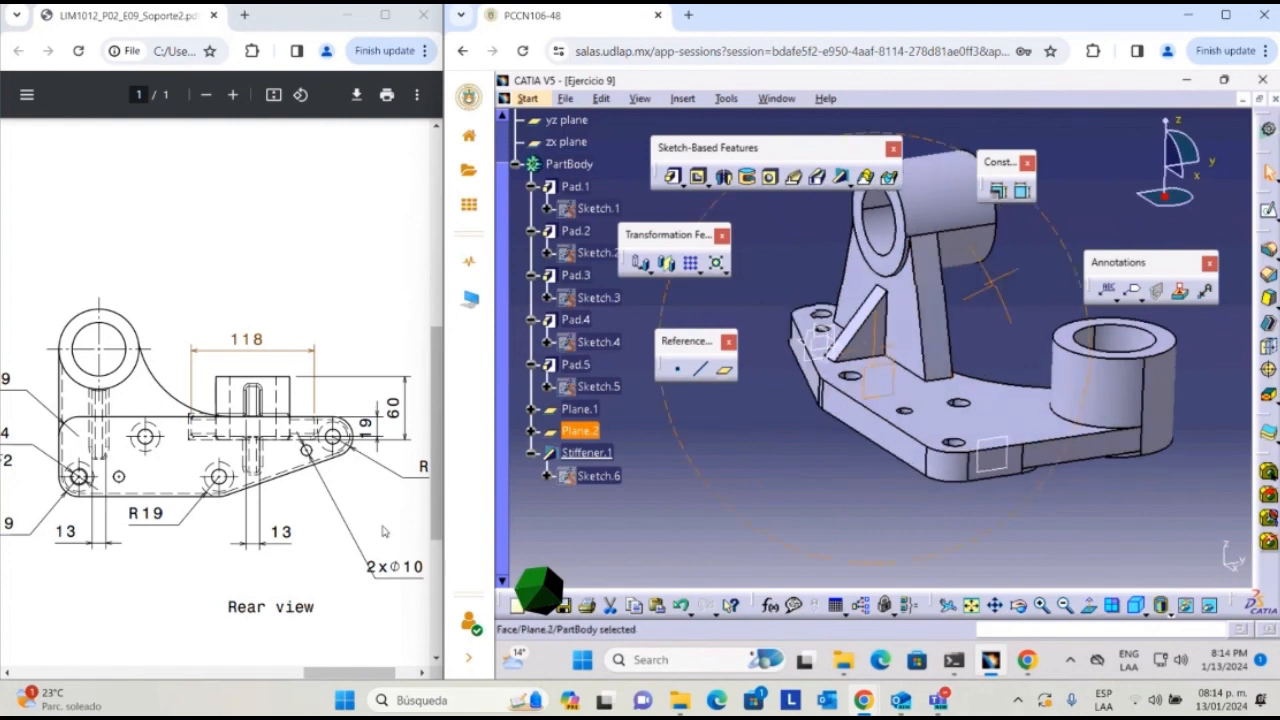
scroll(390, 451, up, 3)
scroll(389, 450, up, 2)
drag(322, 674, 194, 650)
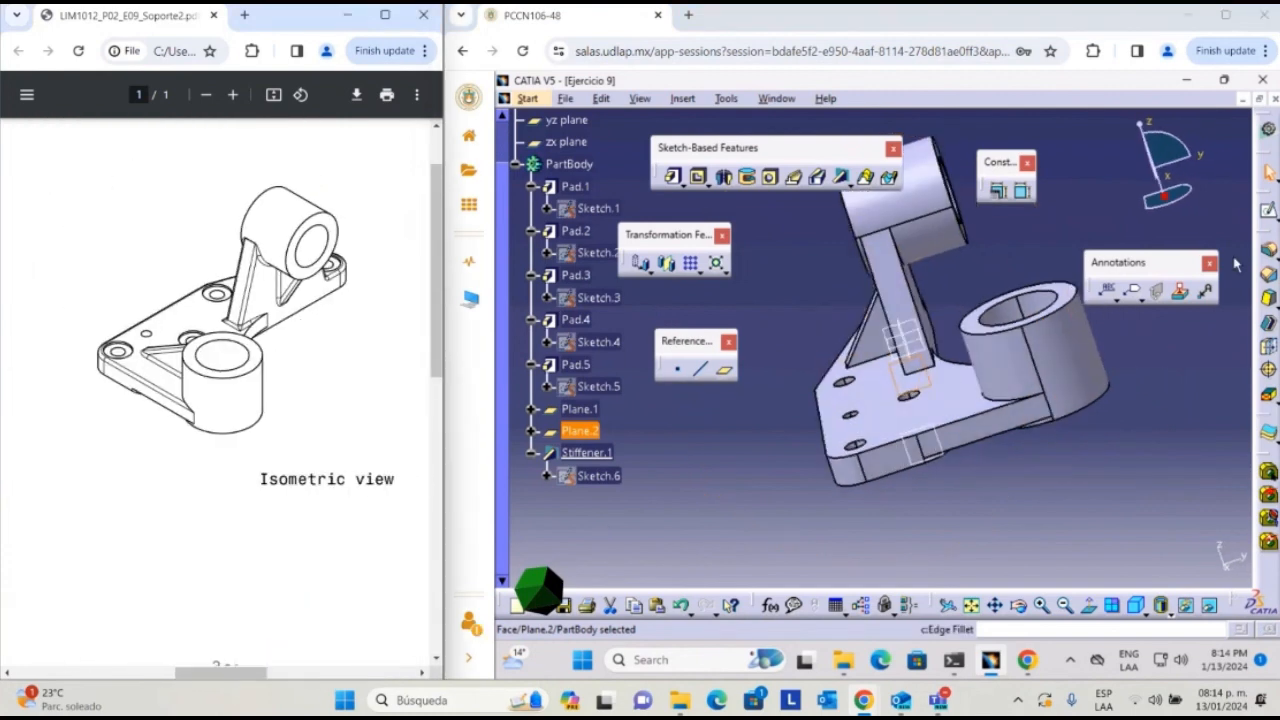
click(1268, 211)
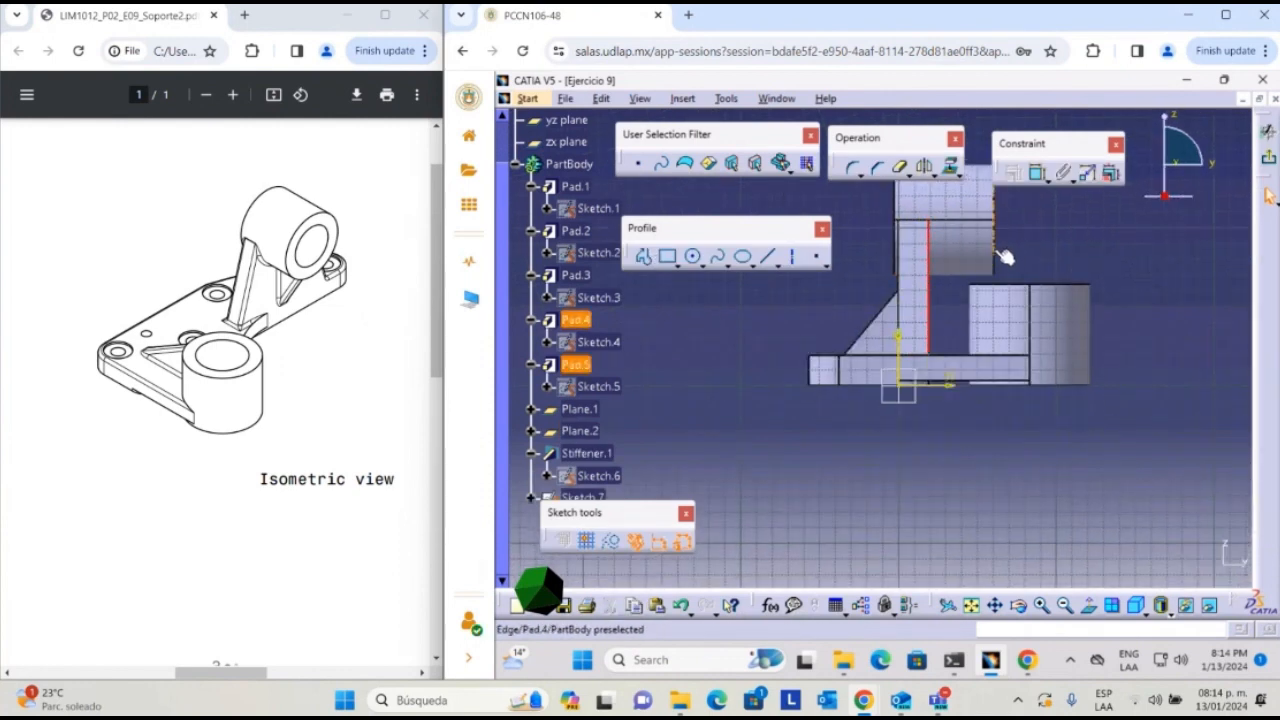
- Project the upper cylinder's outer end edge and the upright plate's facing edge into the sketch as construction geometry
click(1049, 255)
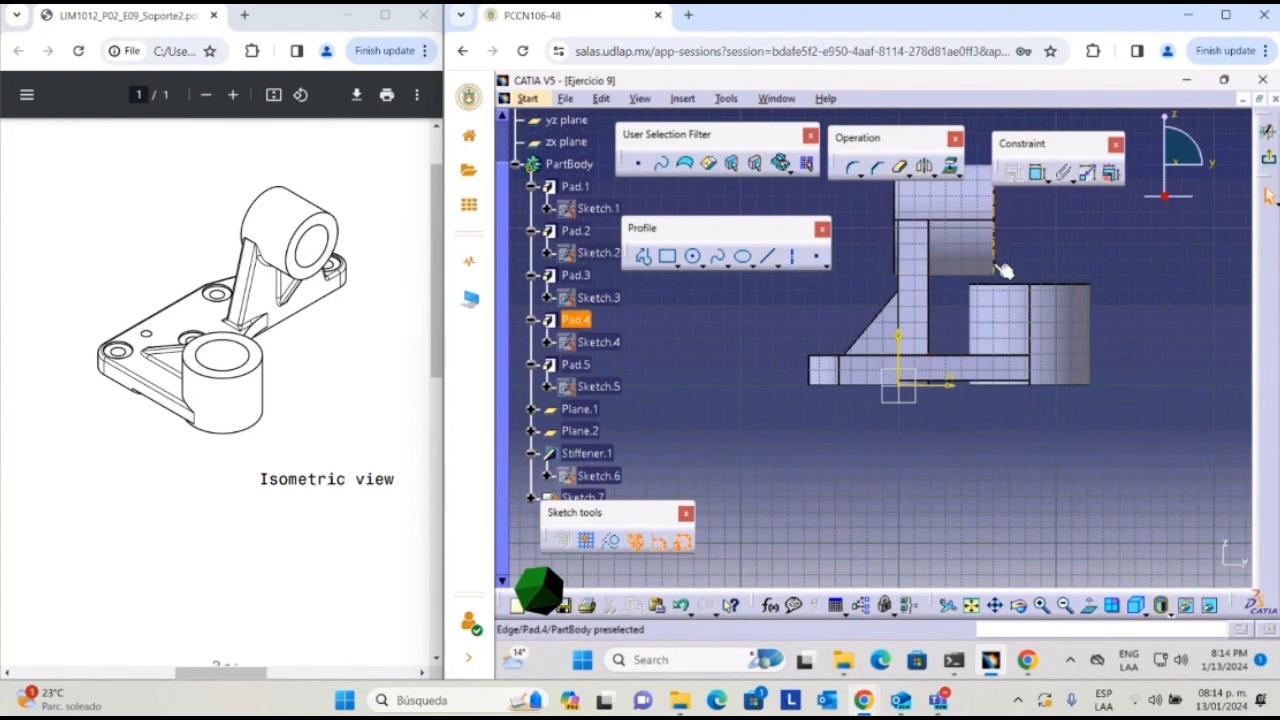
click(1001, 269)
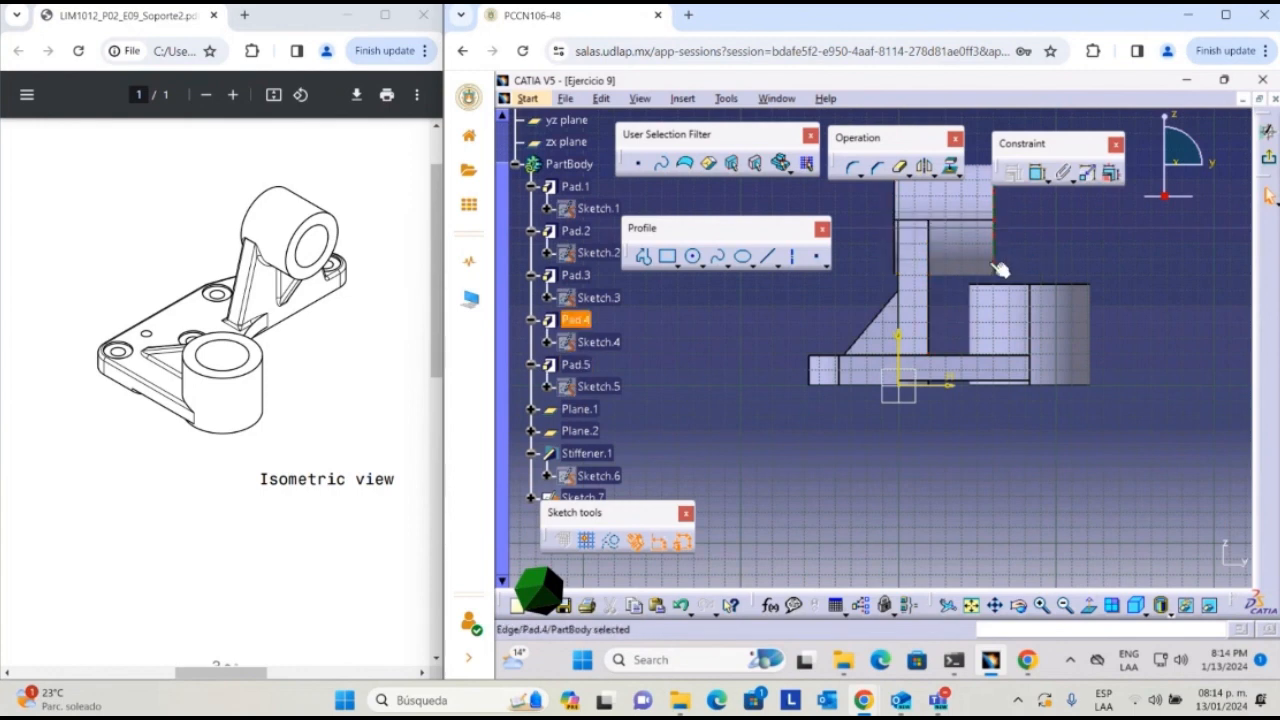
click(928, 280)
click(950, 167)
click(1150, 559)
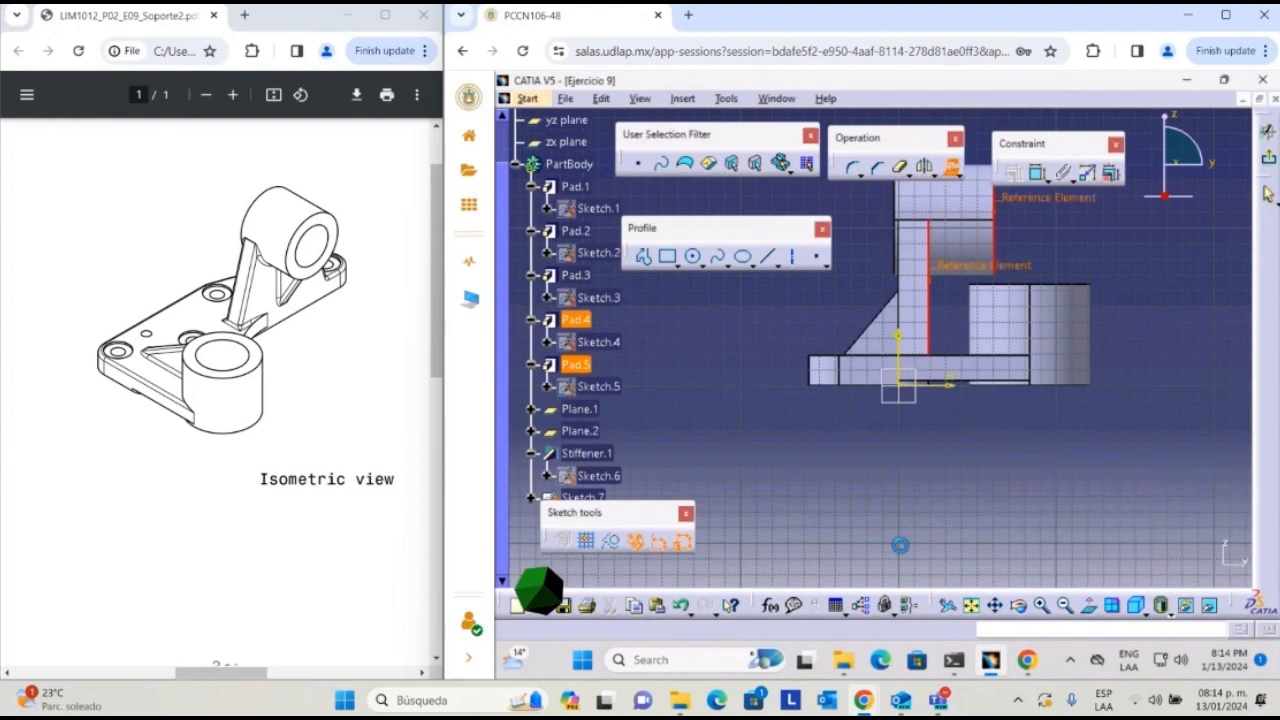
click(1063, 464)
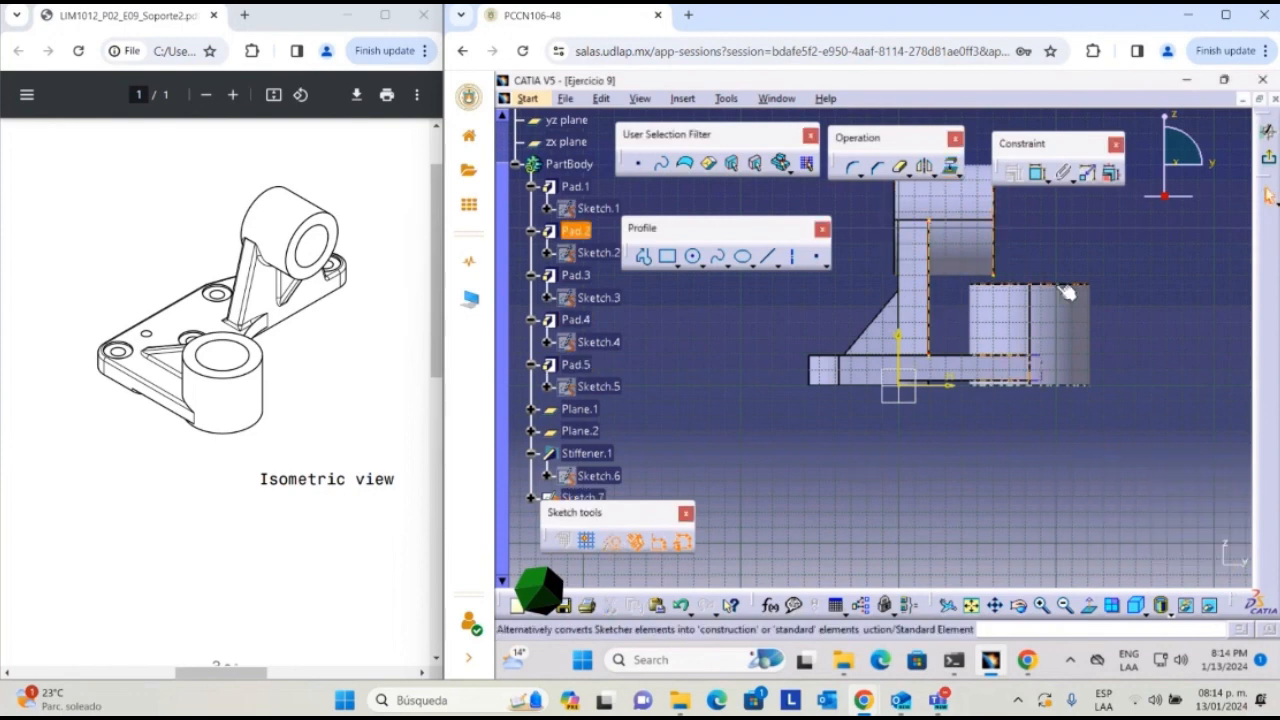
- Draw a horizontal construction line along the upper cylinder's underside, from its projected end edge to the upright plate's projected edge
middle_drag(1049, 256, 1112, 150)
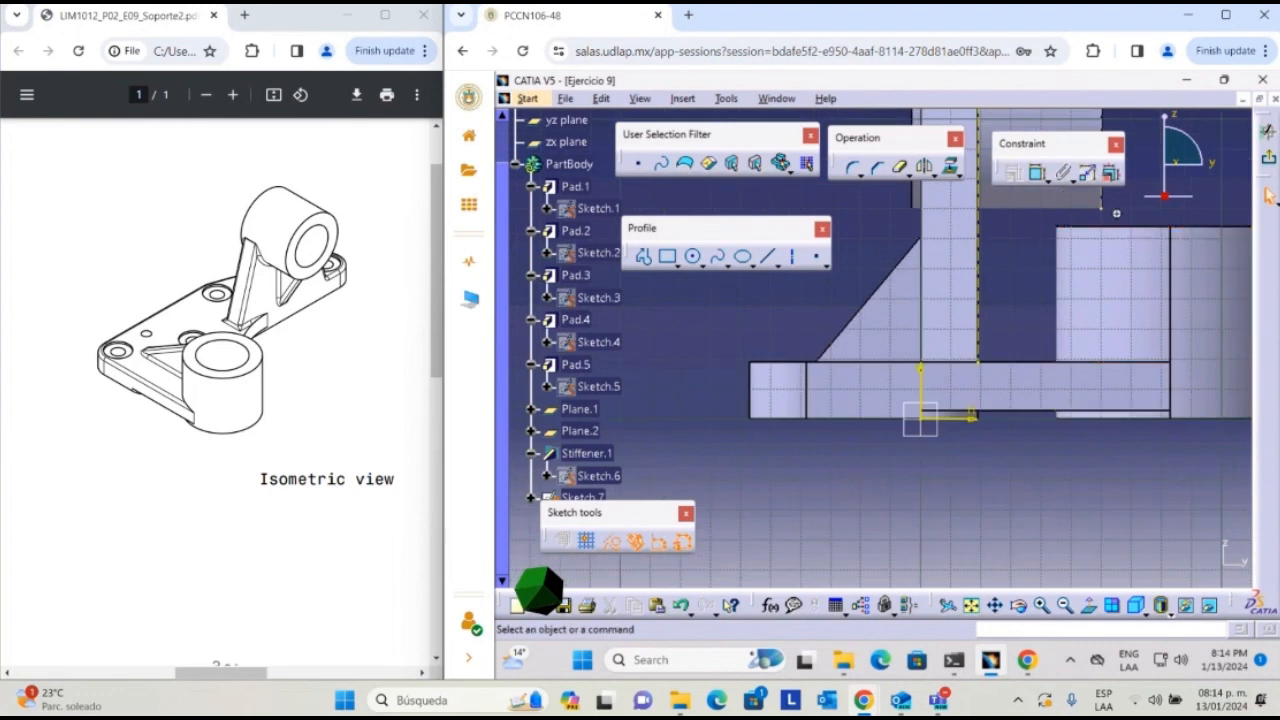
middle_drag(1009, 277, 800, 405)
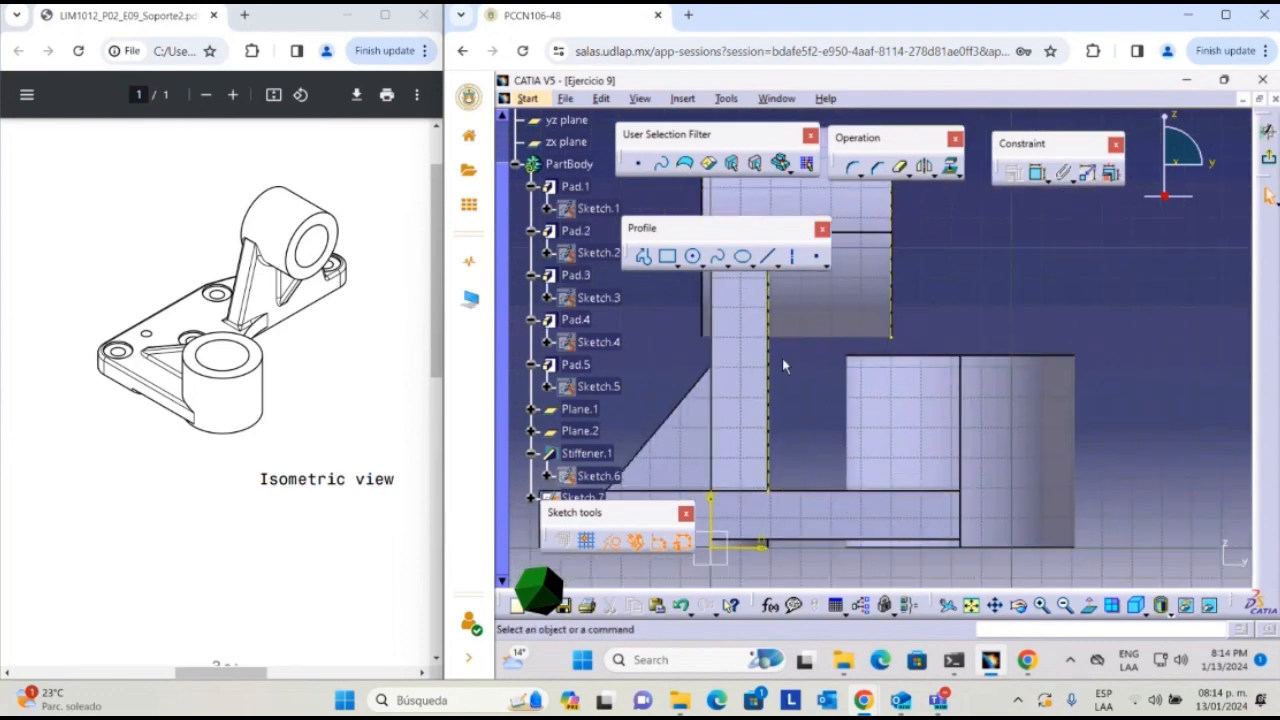
click(833, 338)
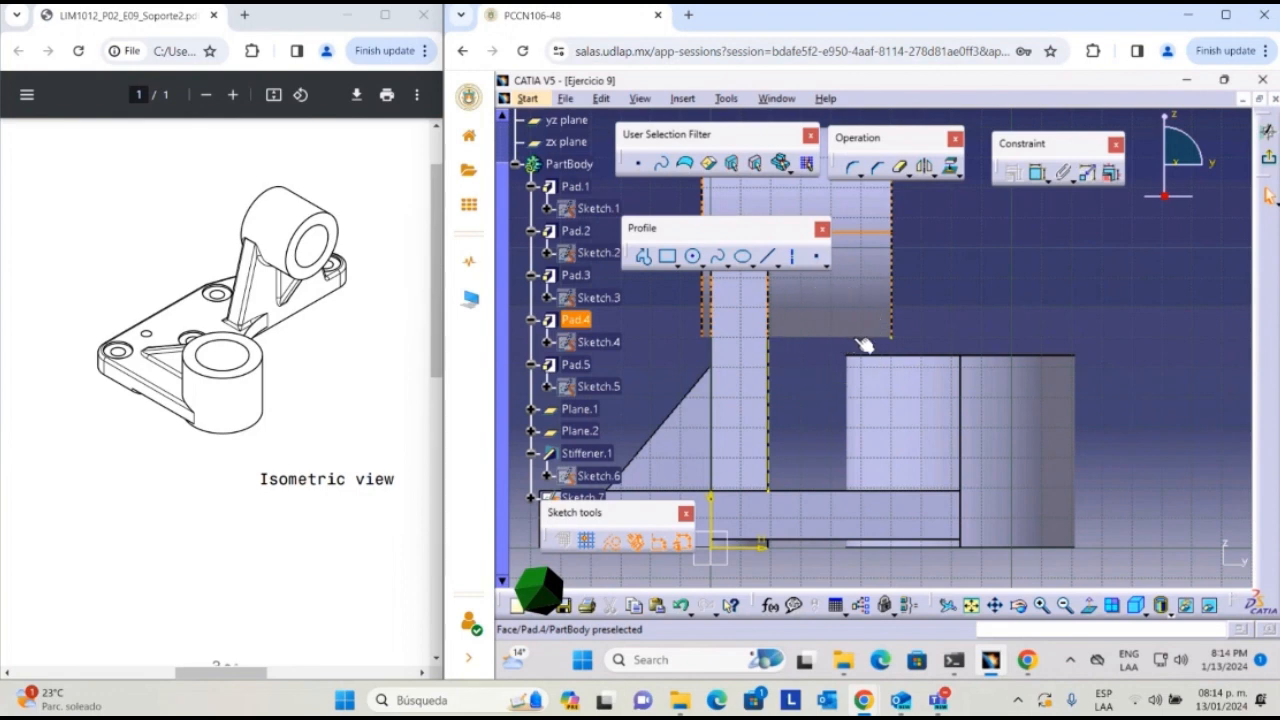
click(854, 337)
click(829, 340)
click(831, 341)
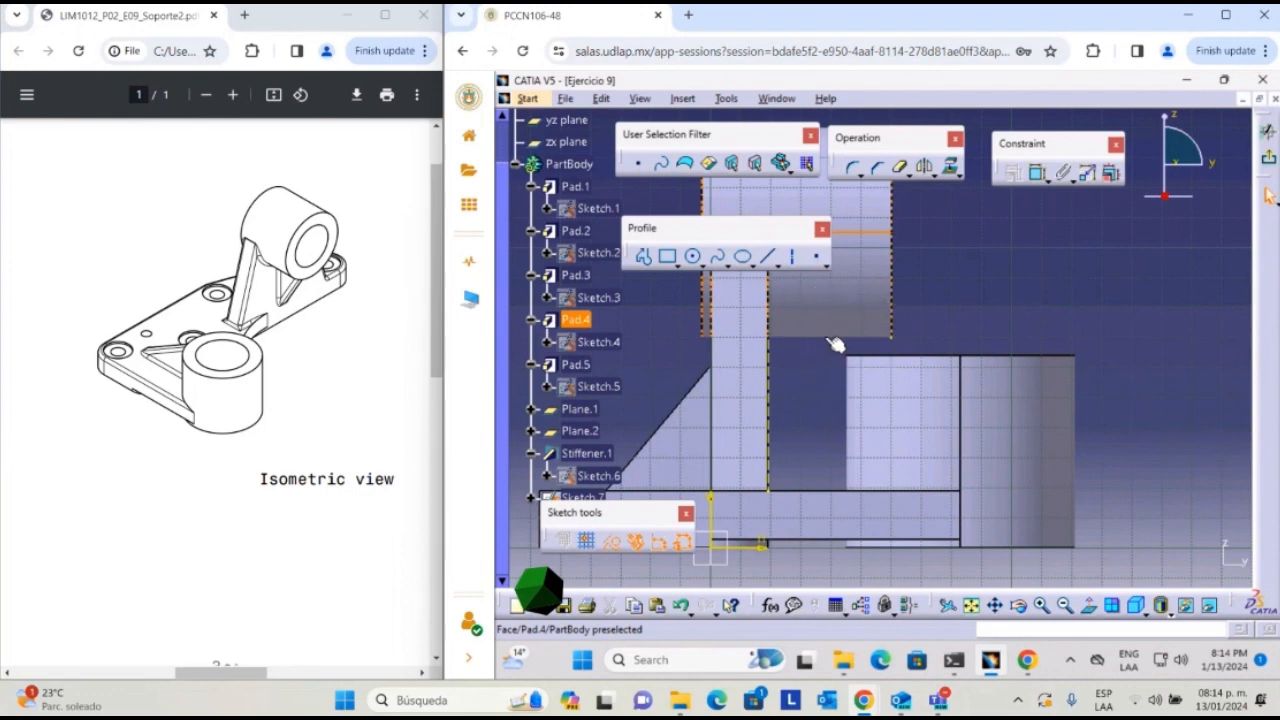
click(797, 258)
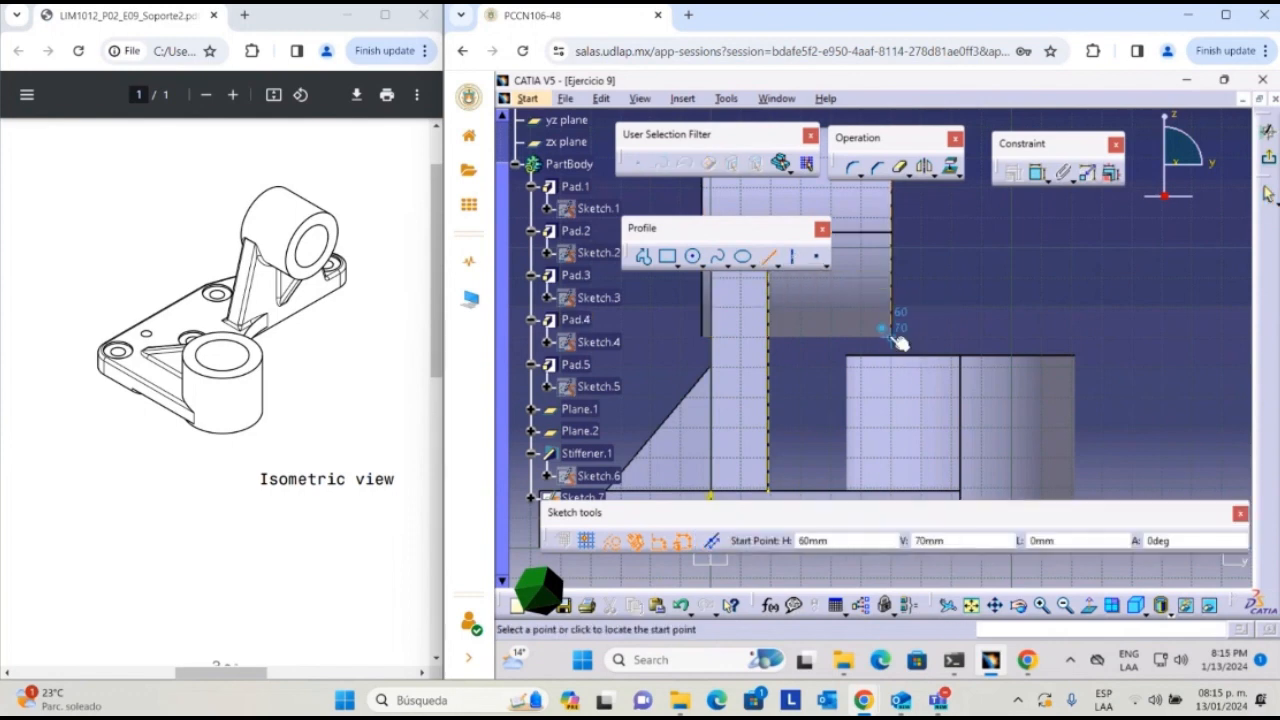
click(899, 340)
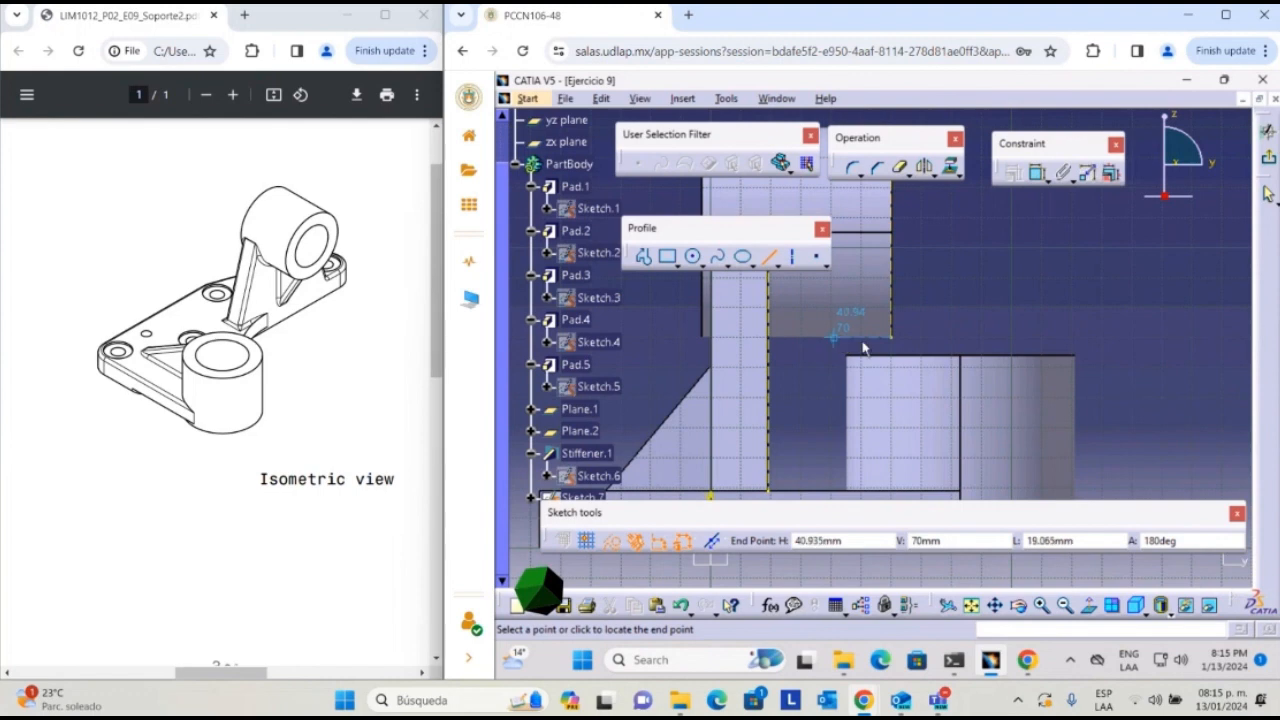
click(772, 336)
click(968, 312)
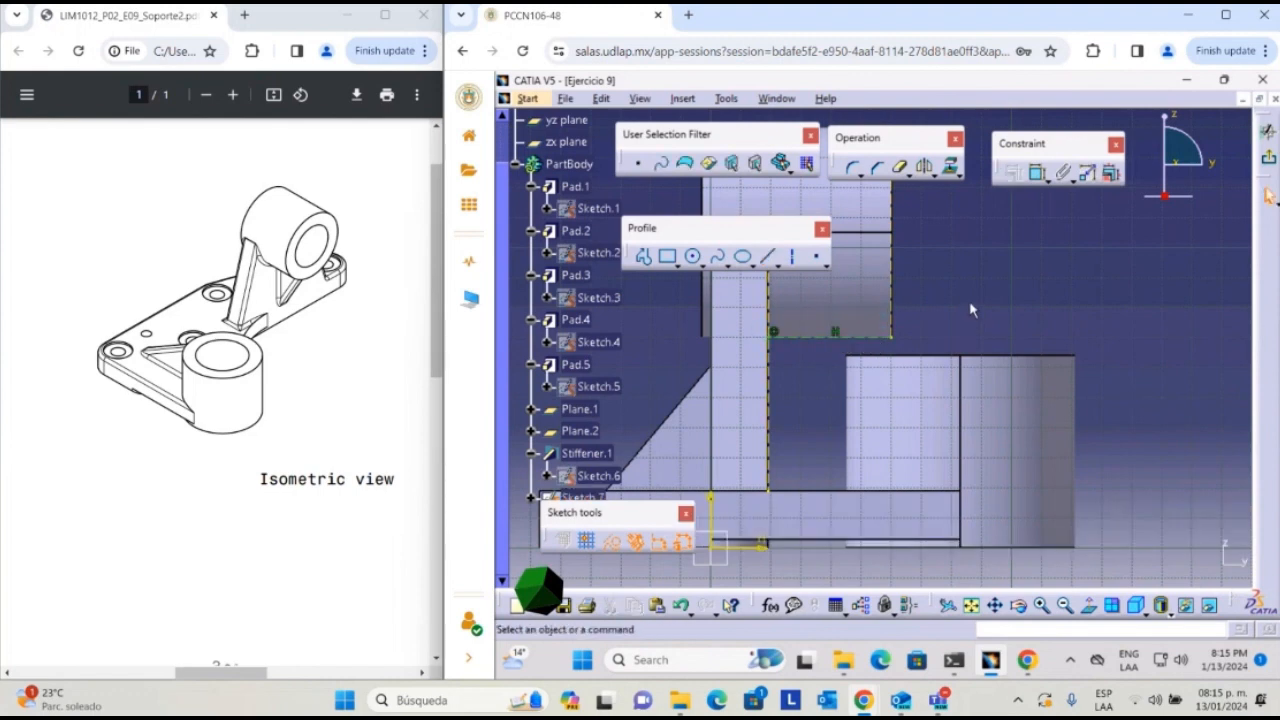
- Draw the second rib's inclined standard line from the lower end of the plate's projected edge to the horizontal construction line
click(767, 256)
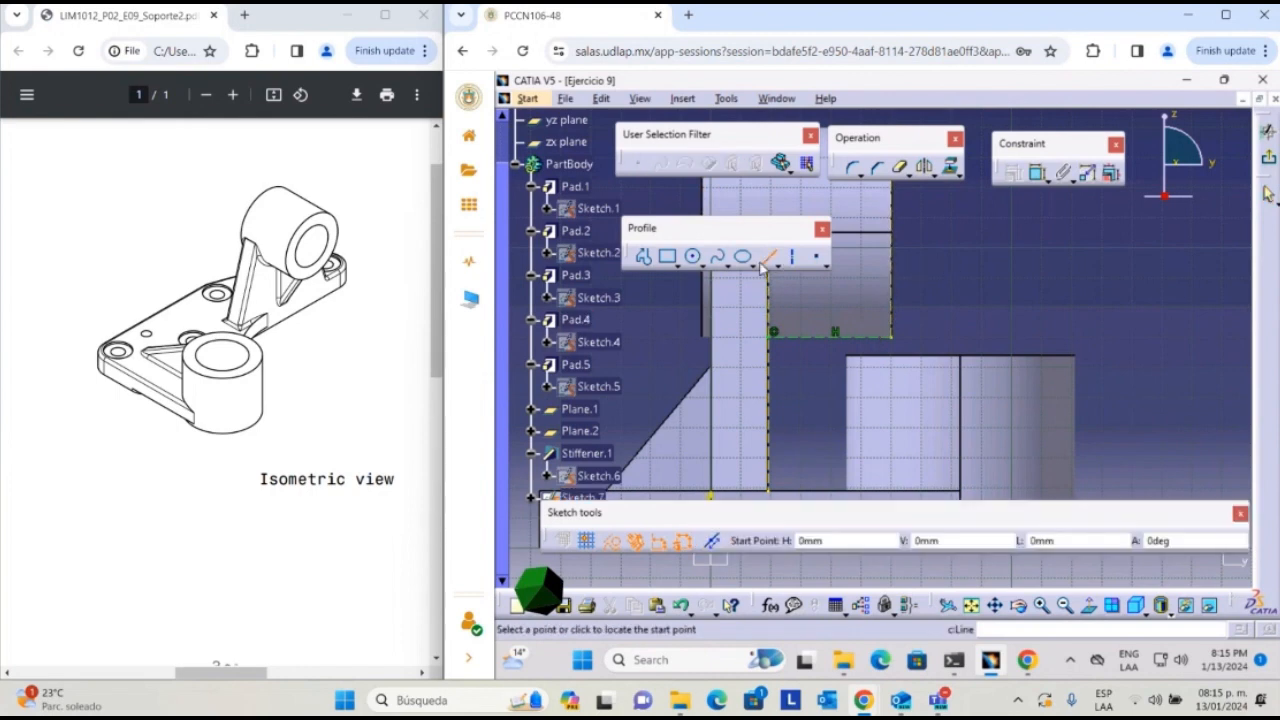
click(772, 490)
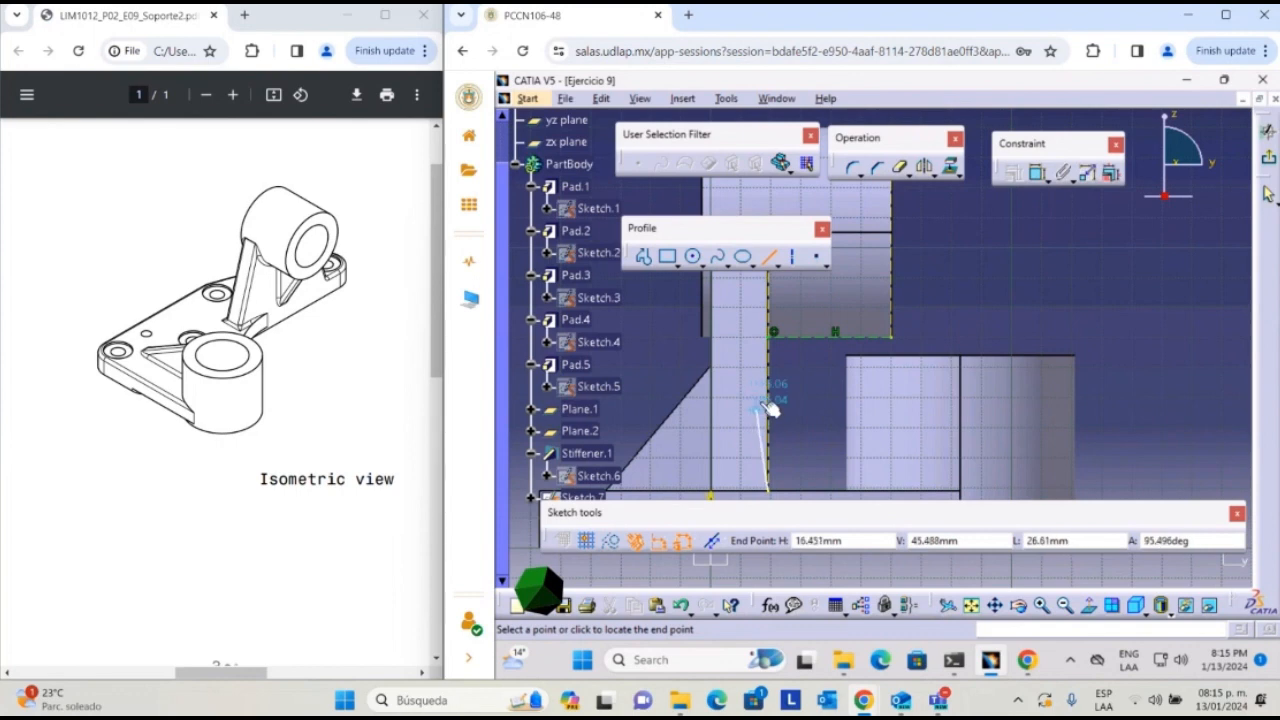
click(868, 338)
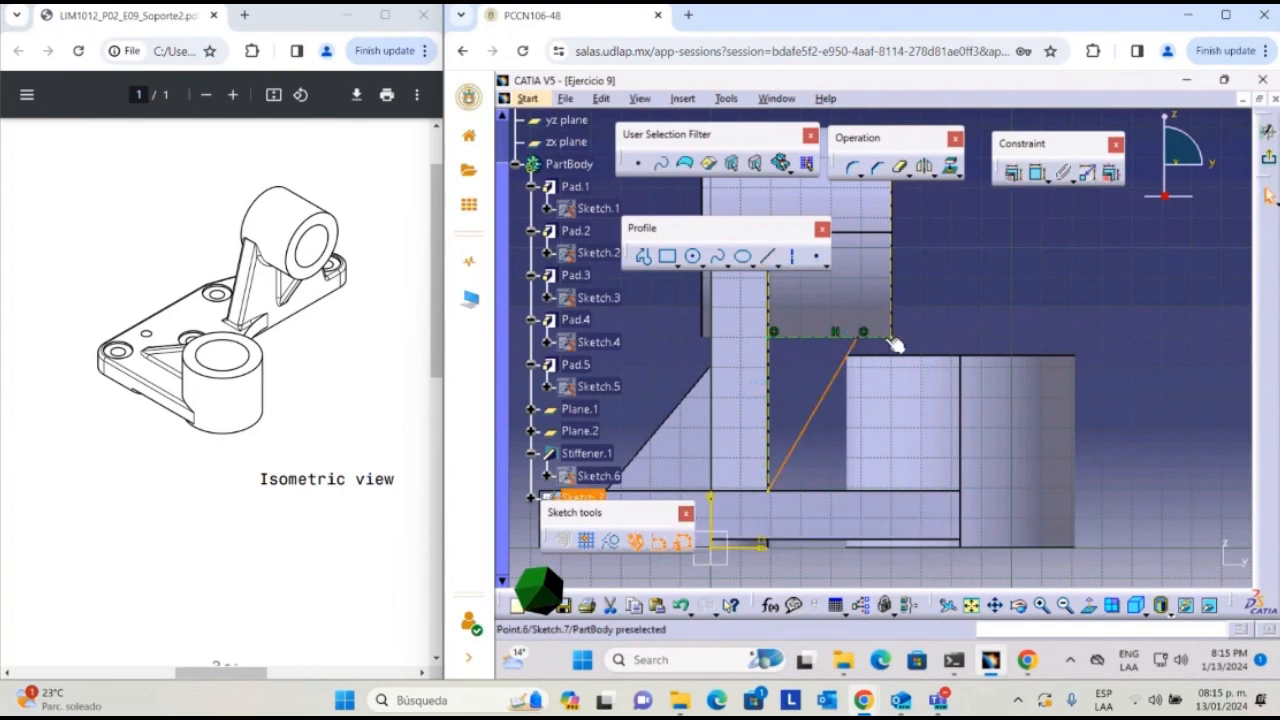
- Add an angle constraint between the rib line and the plate's projected edge, checking the left view of the drawing
mouse_move(913, 304)
middle_down()
mouse_move(926, 353)
mouse_move(905, 410)
middle_up()
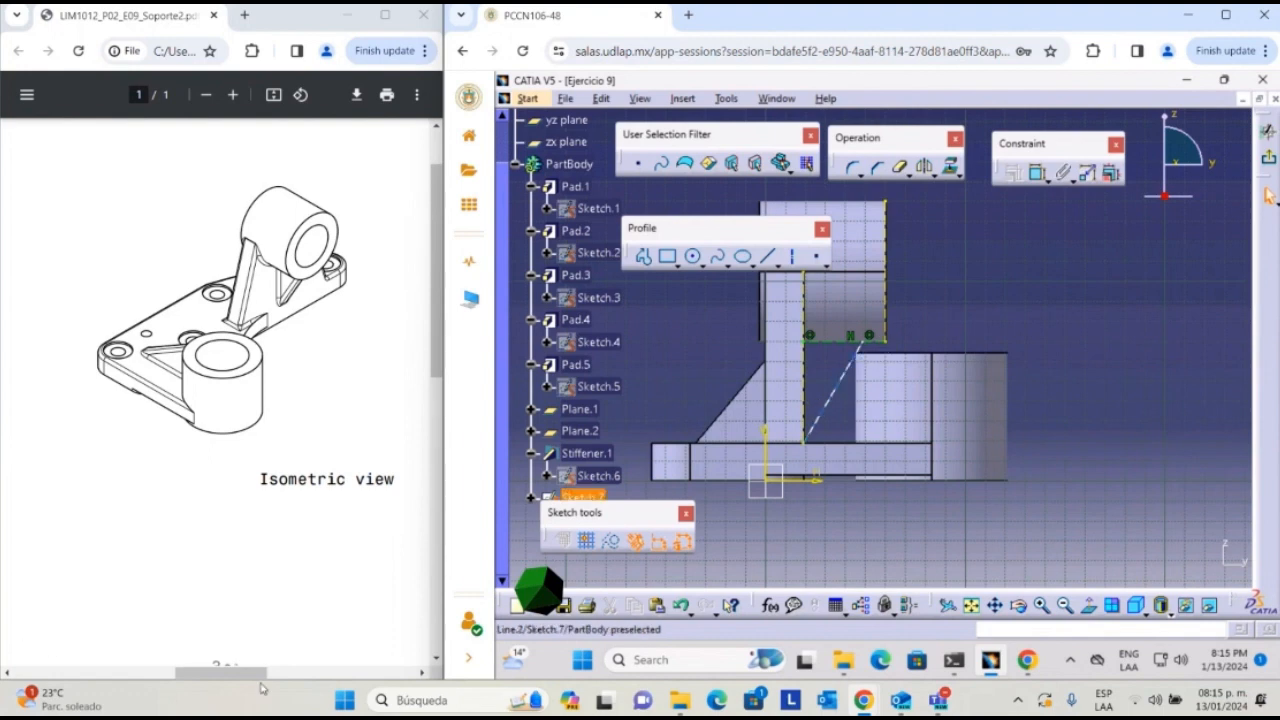
mouse_move(235, 672)
mouse_down()
mouse_move(107, 651)
mouse_move(132, 650)
mouse_up()
scroll(353, 533, down, 4)
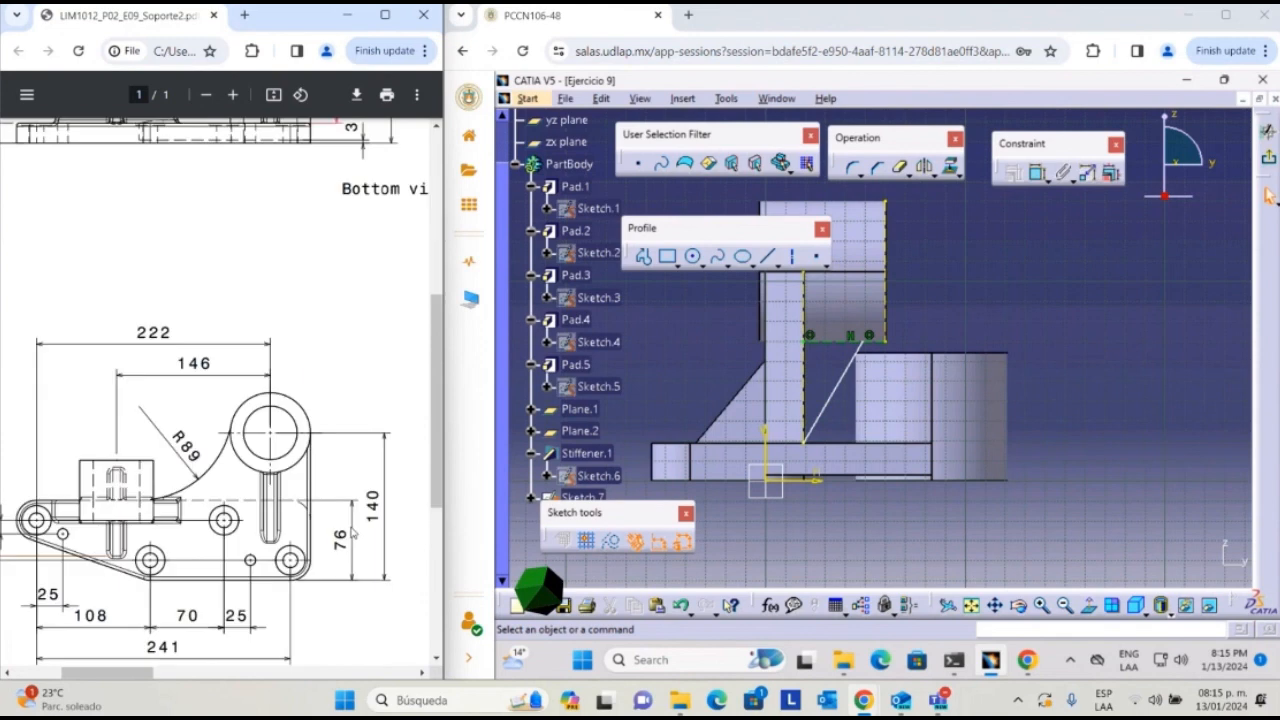
scroll(256, 568, up, 3)
scroll(256, 568, down, 5)
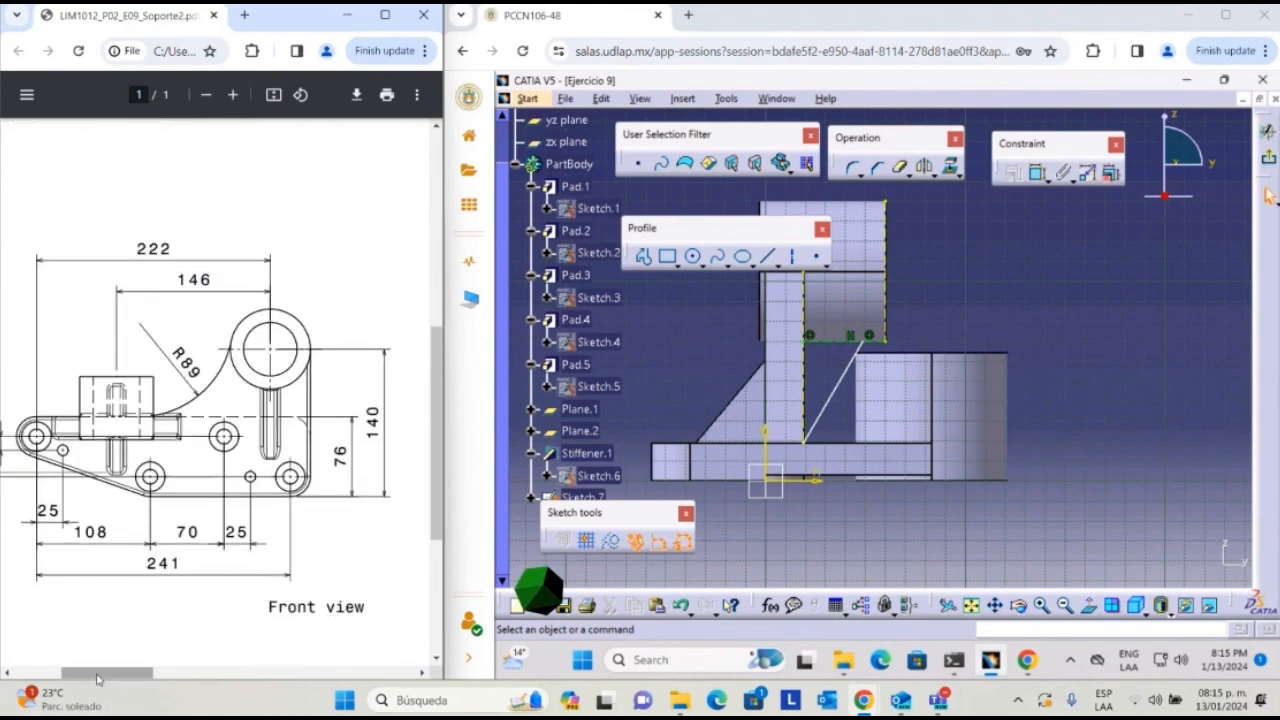
mouse_move(105, 676)
mouse_down()
mouse_move(212, 681)
mouse_move(197, 681)
mouse_up()
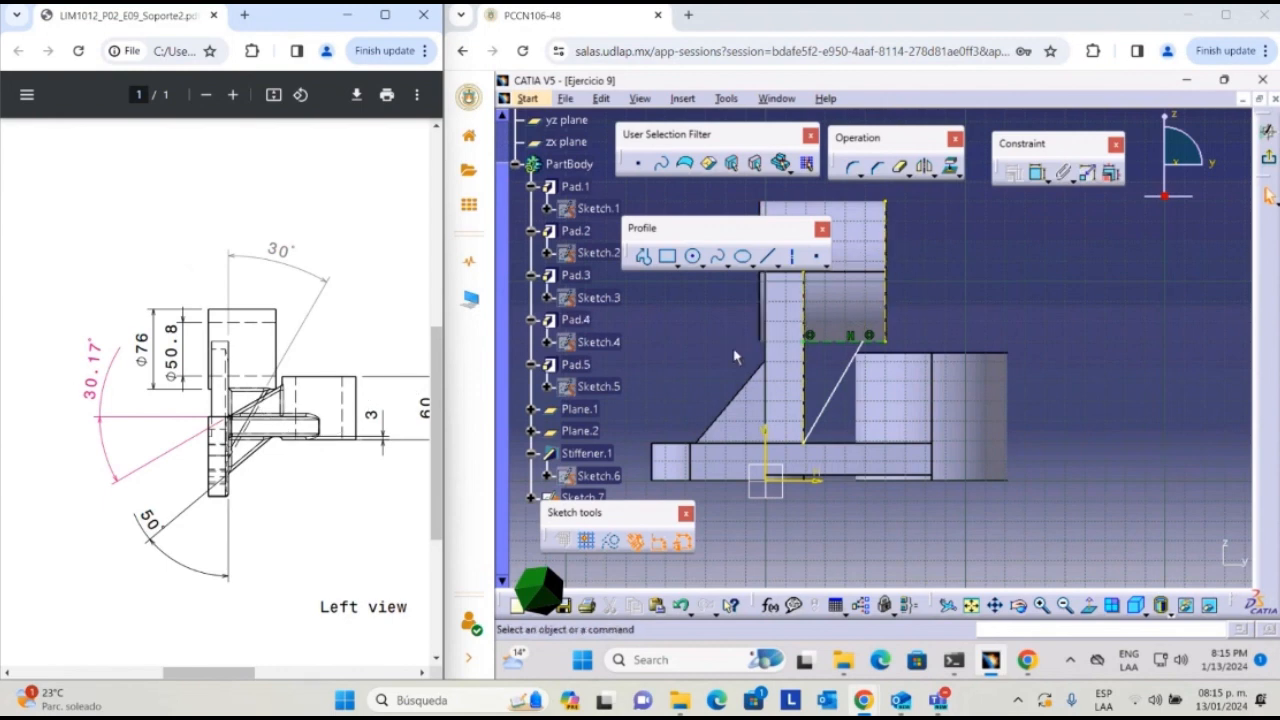
click(1036, 172)
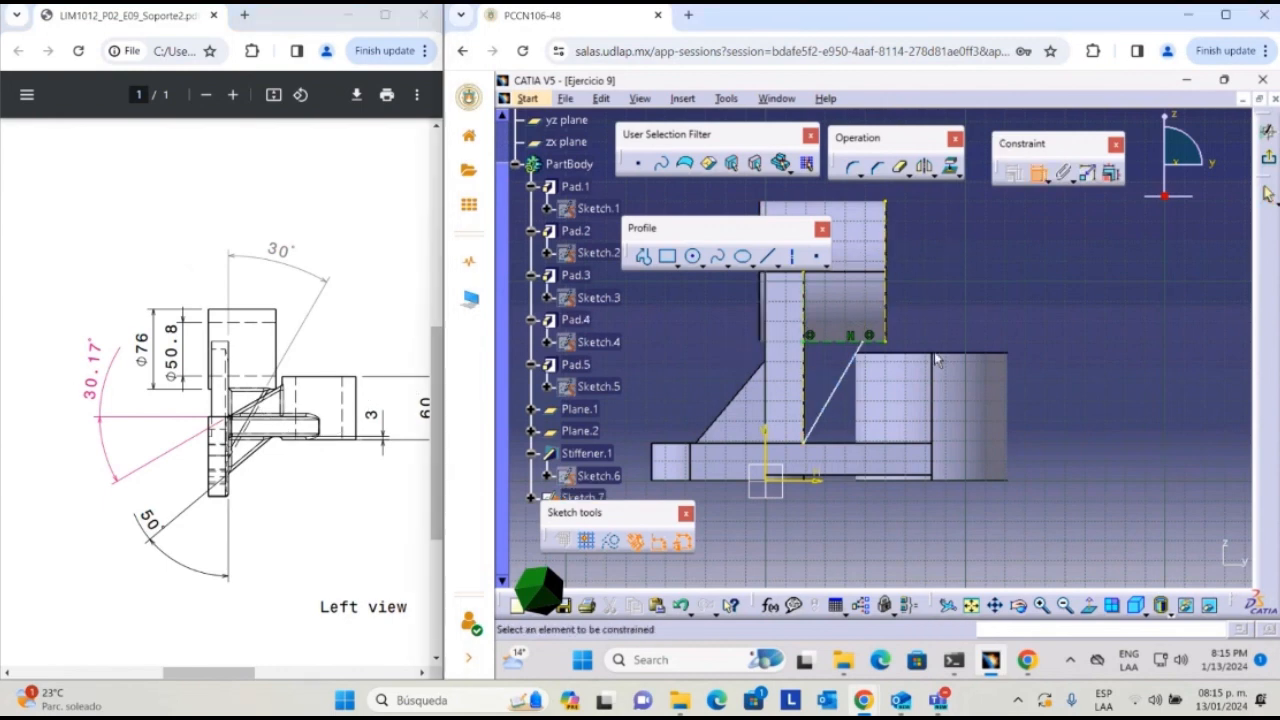
click(807, 395)
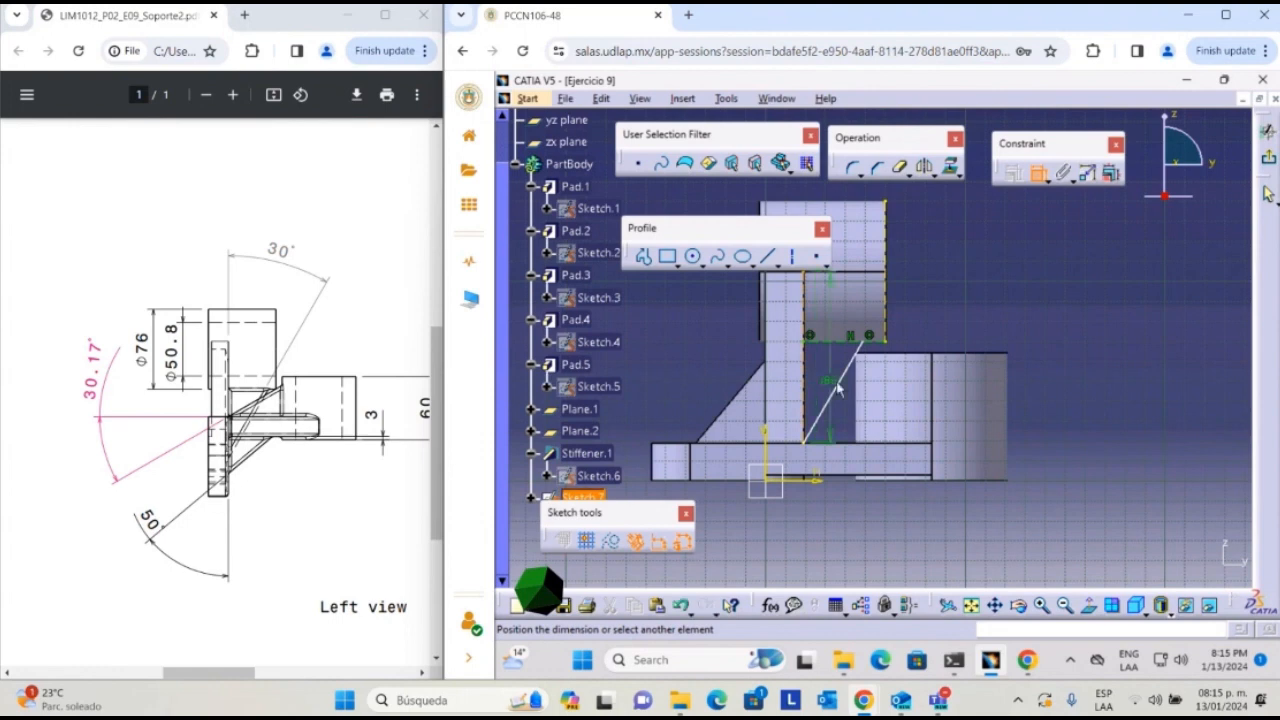
click(840, 381)
- Set the rib line's angle to 30.17° and exit the sketch
middle_drag(922, 245, 913, 391)
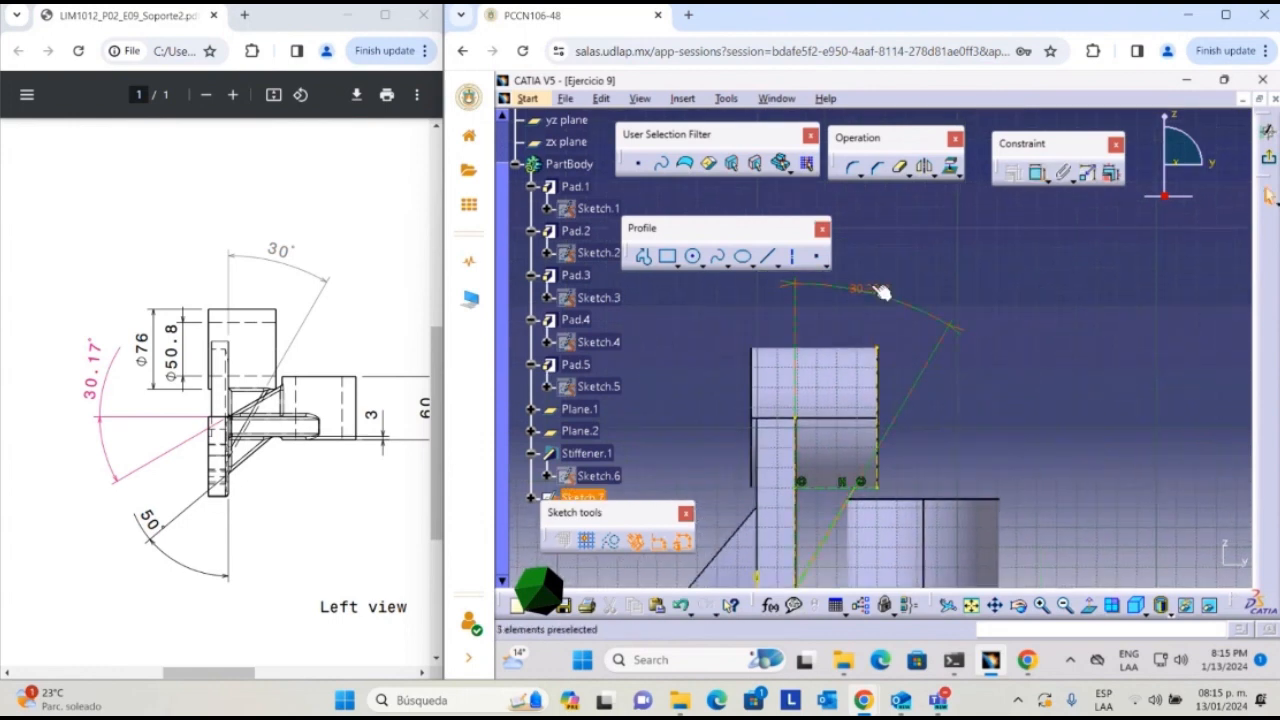
double_click(872, 292)
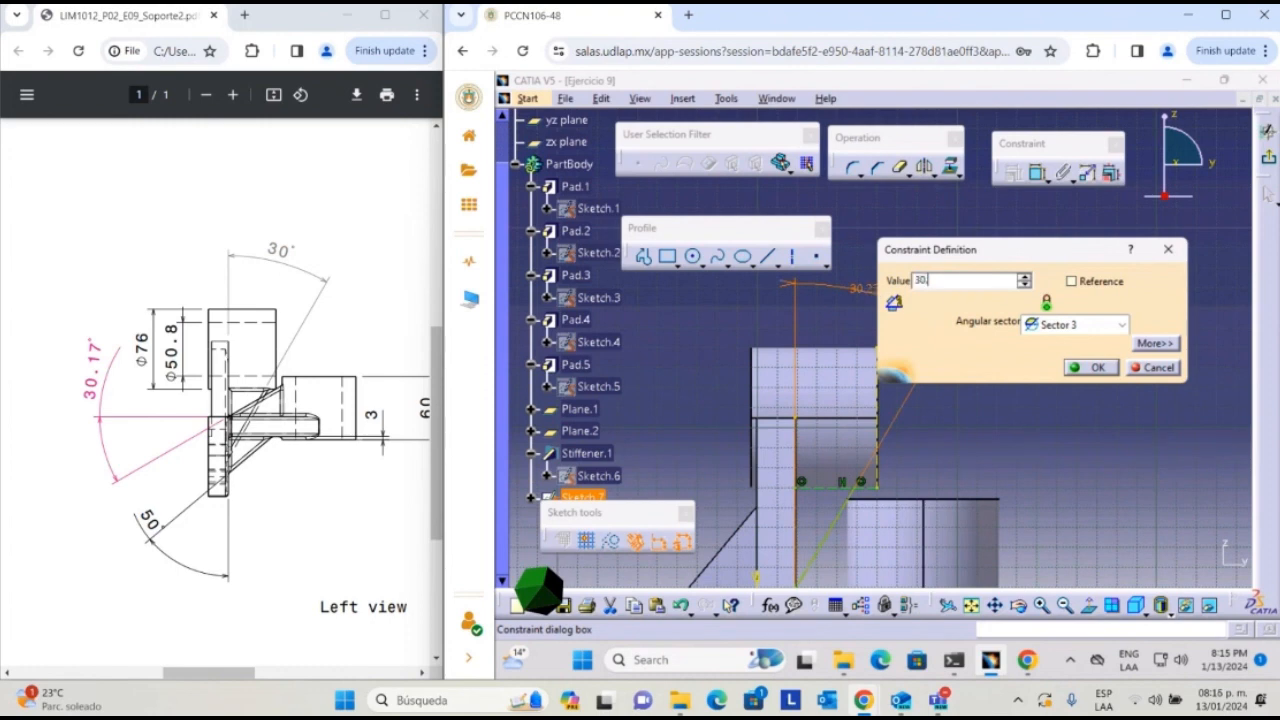
key(Return)
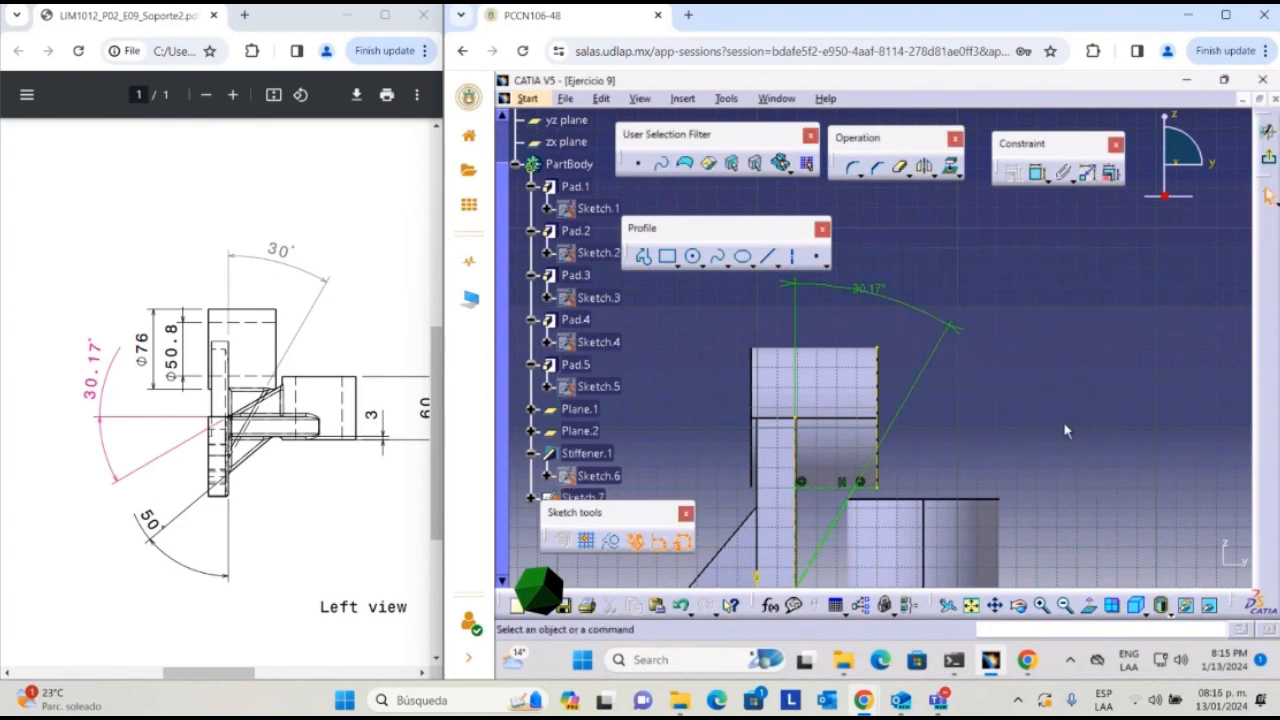
middle_drag(1129, 292, 1272, 165)
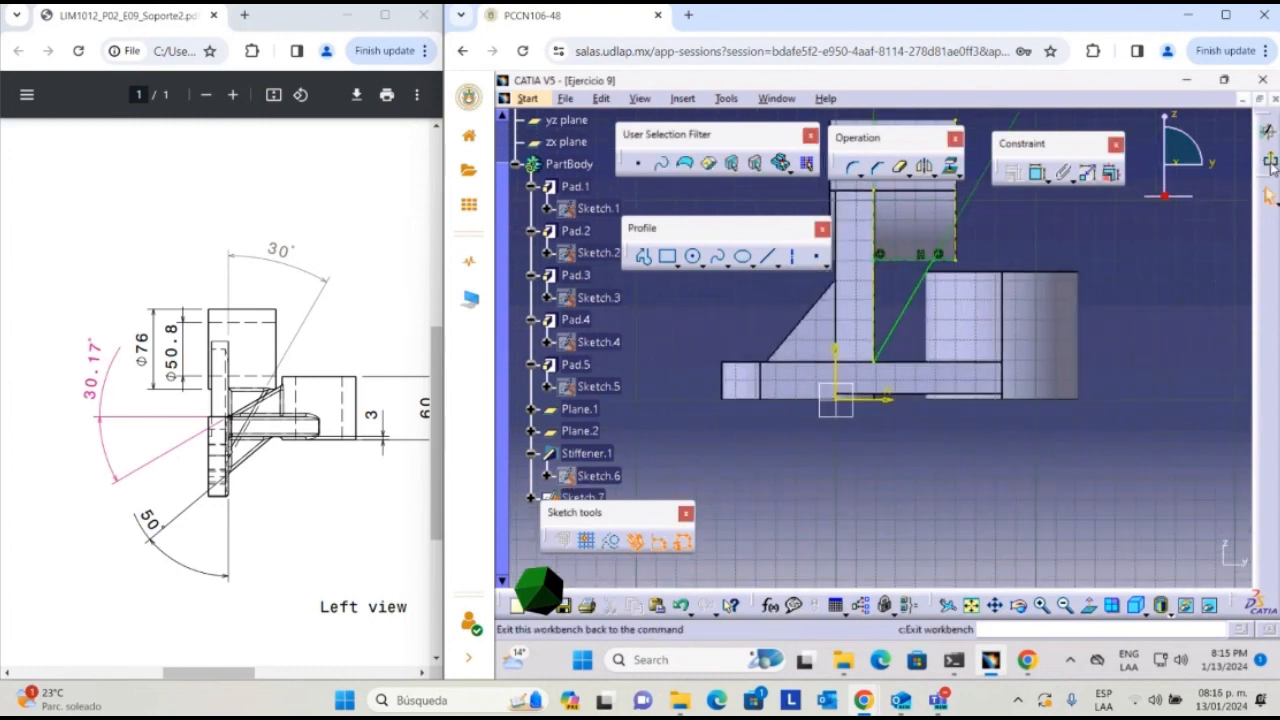
click(1270, 163)
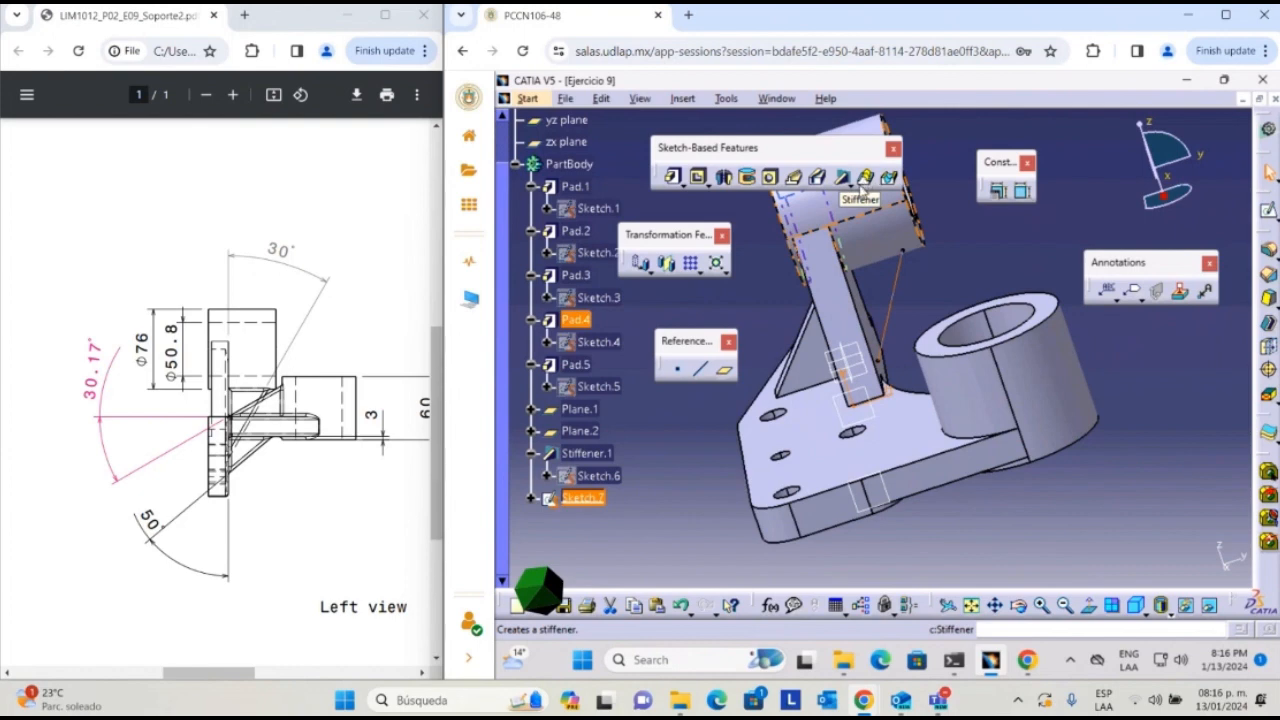
- Create a 13 mm thick stiffener from Sketch.7 in From Side mode with neutral fiber
click(845, 178)
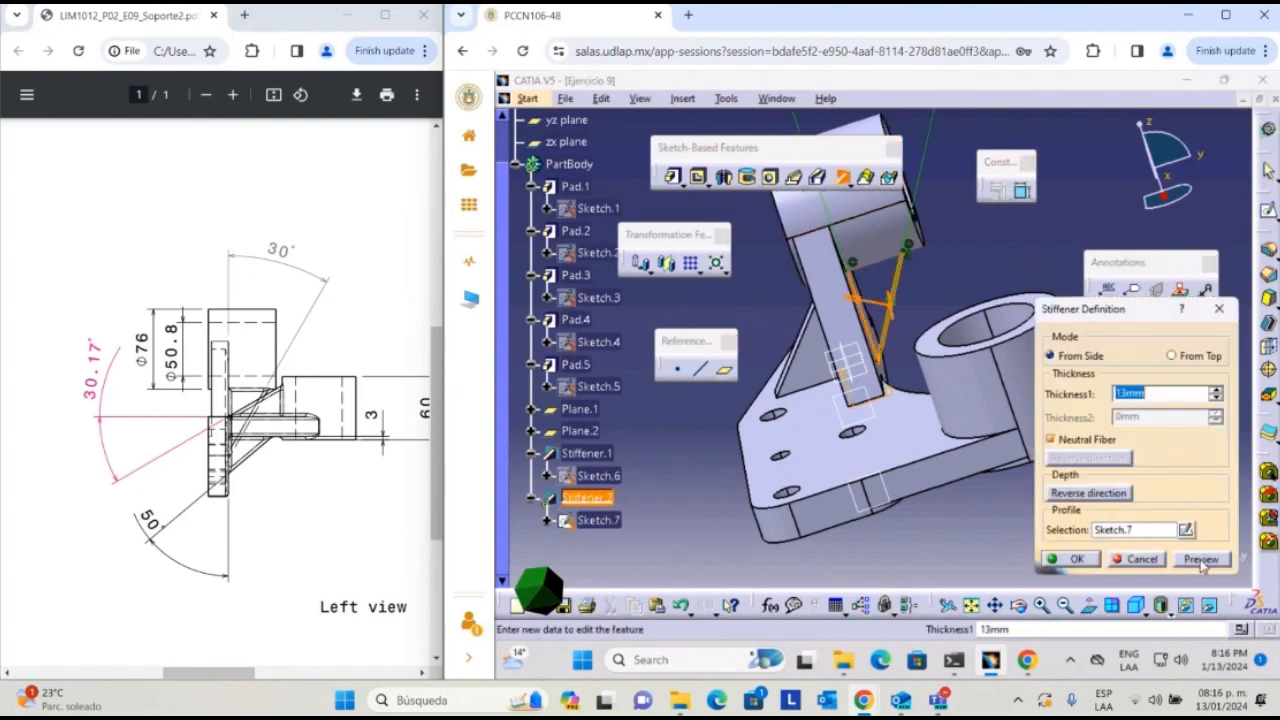
click(1201, 560)
click(1076, 556)
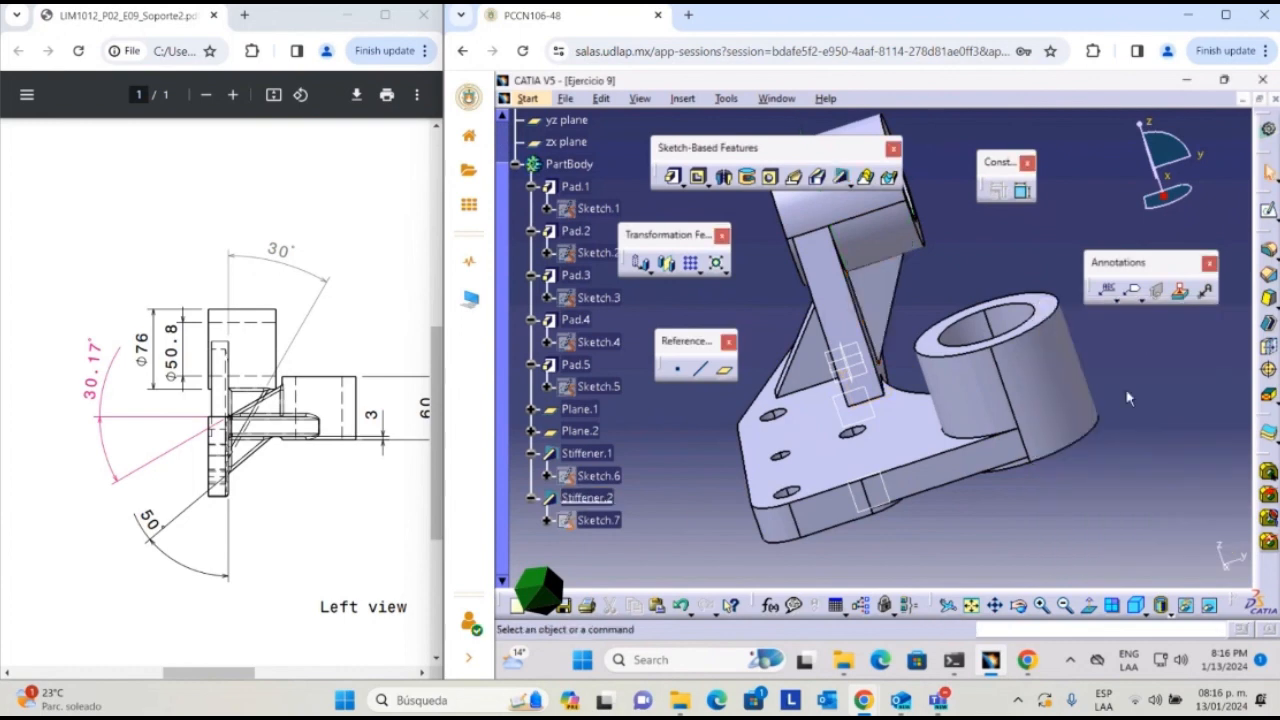
- Start a new sketch on Plane.1 and project the base's upper edge and the lower cylinder's upper edge as construction geometry
middle_drag(870, 330, 1018, 482)
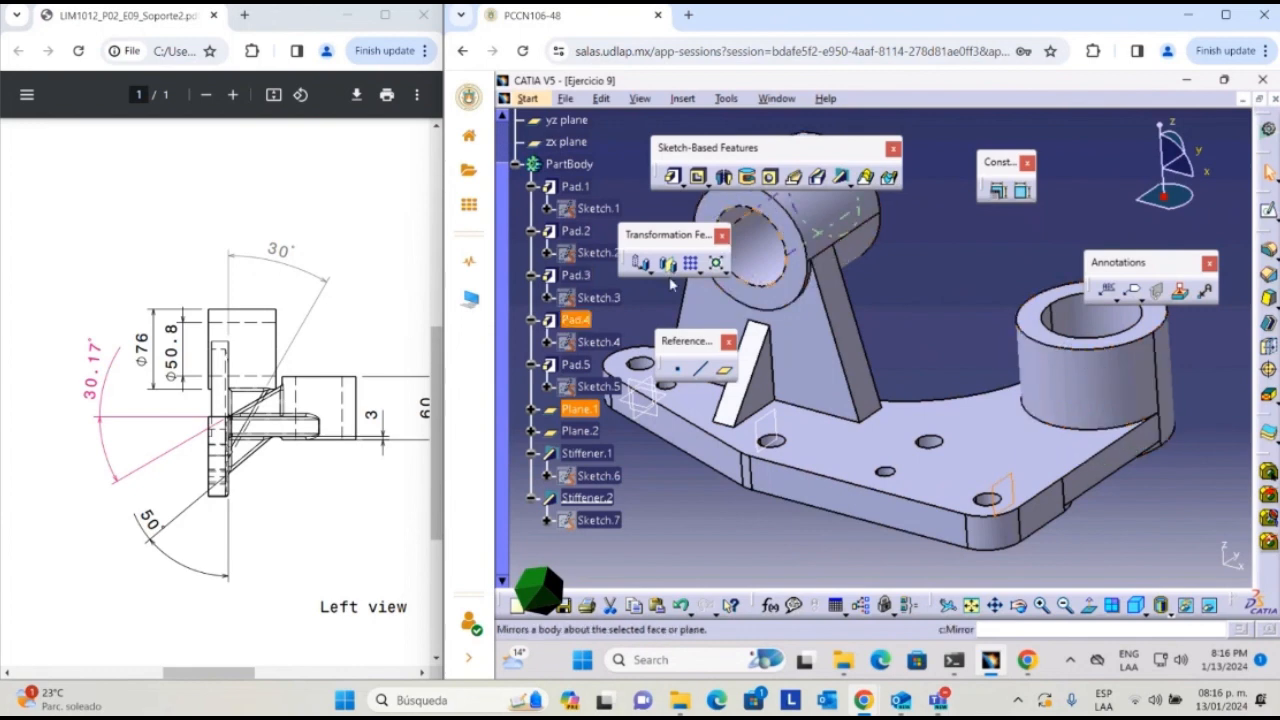
click(1268, 210)
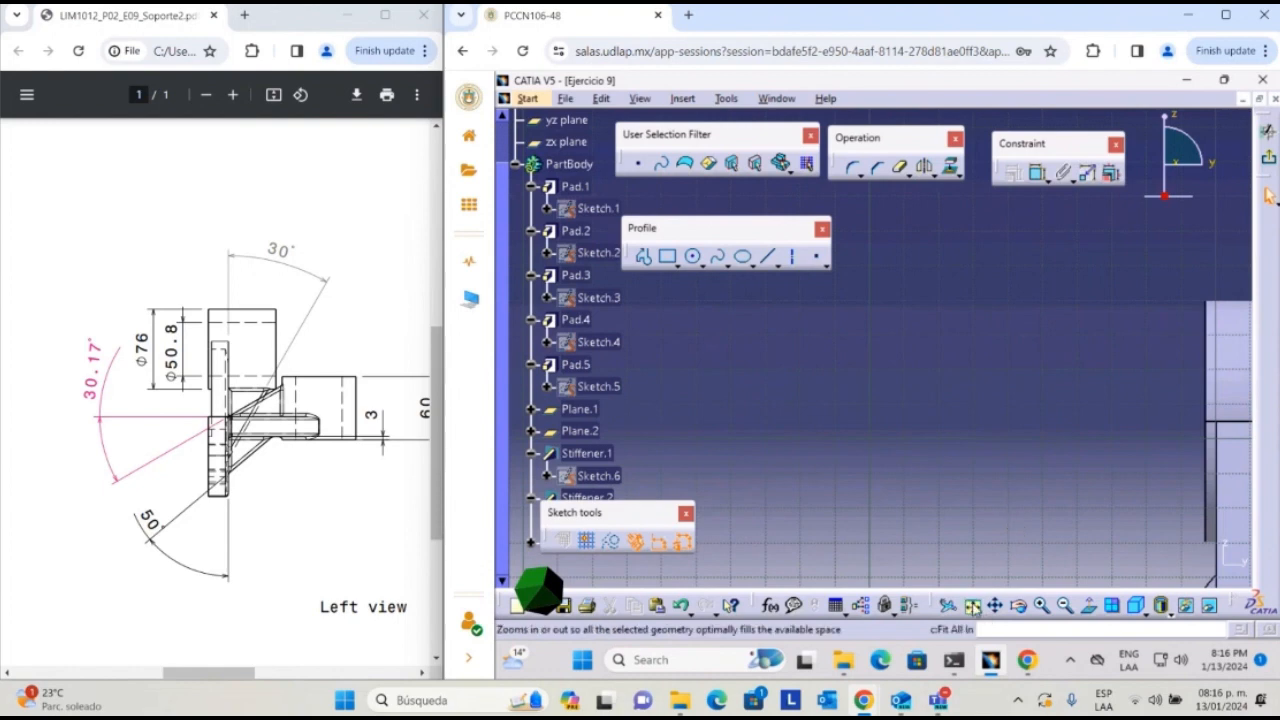
click(970, 605)
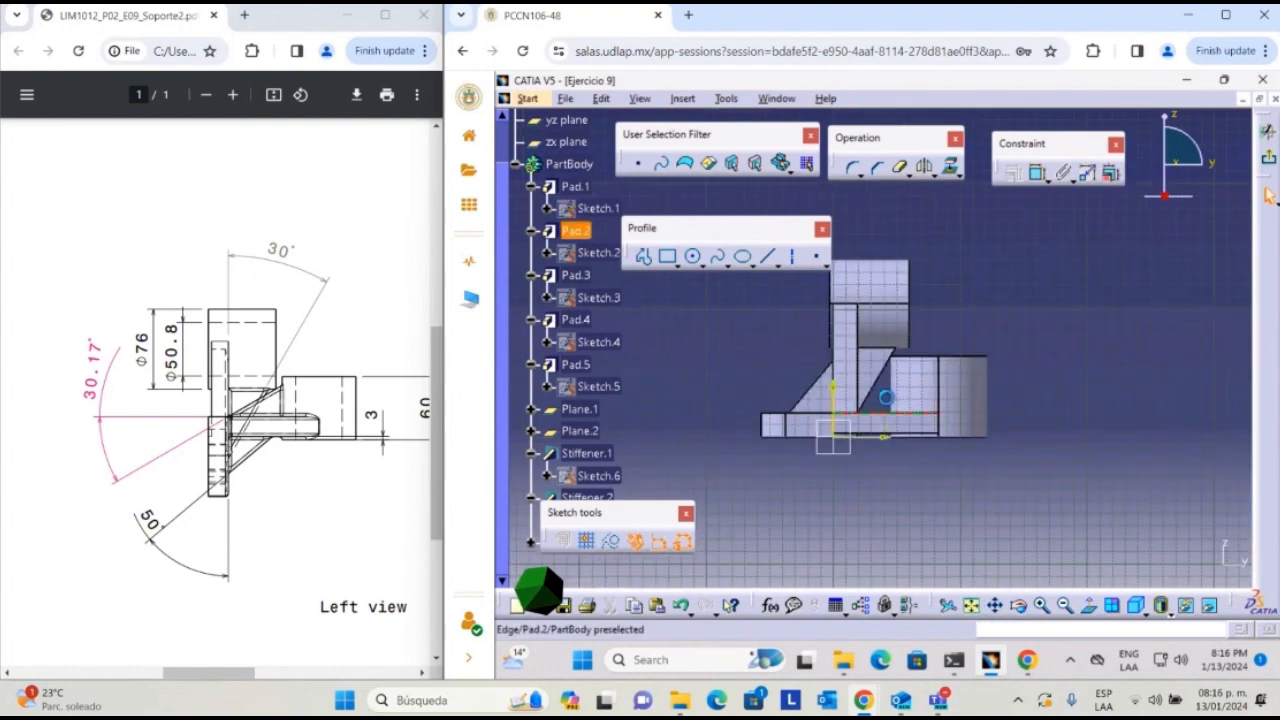
middle_drag(886, 398, 950, 358)
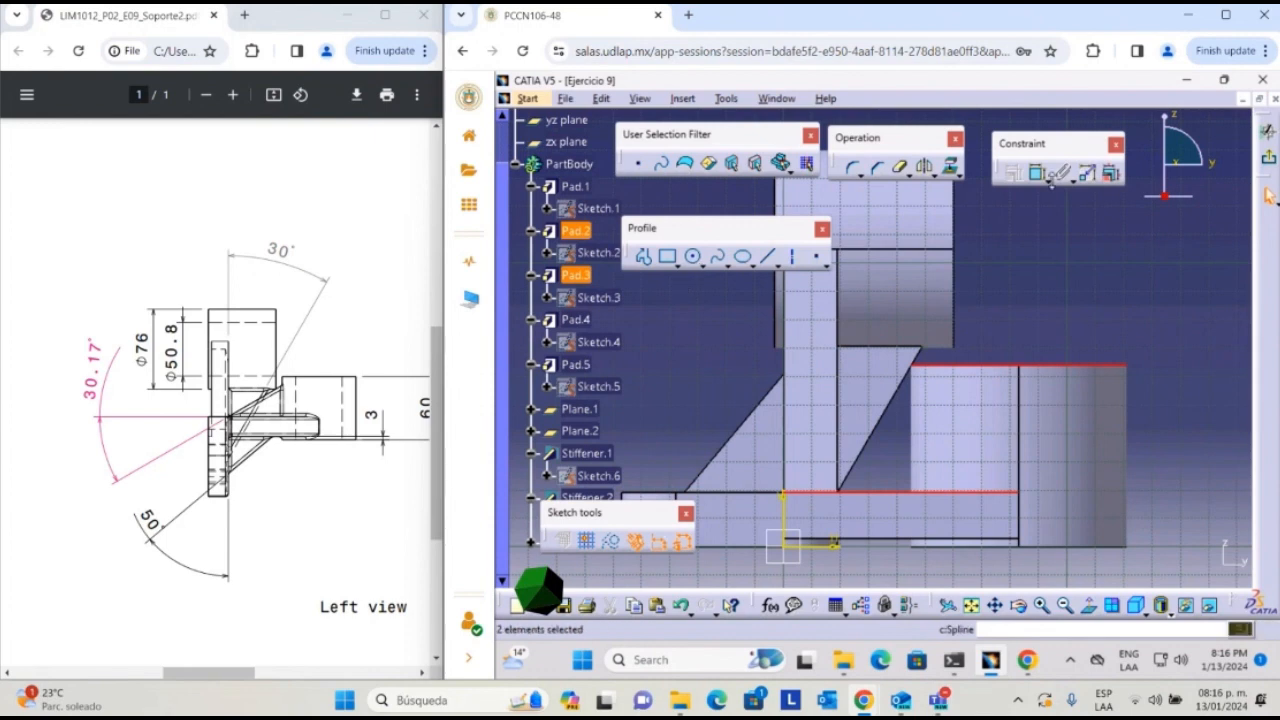
click(952, 170)
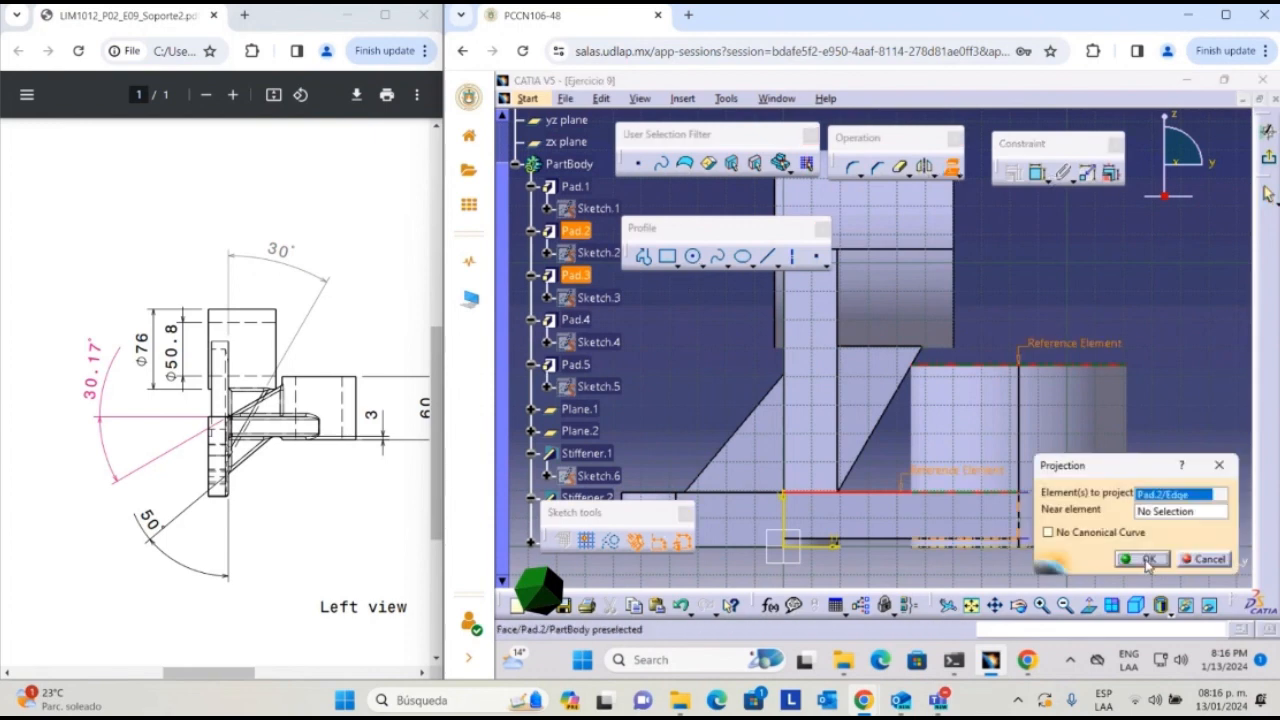
key(Return)
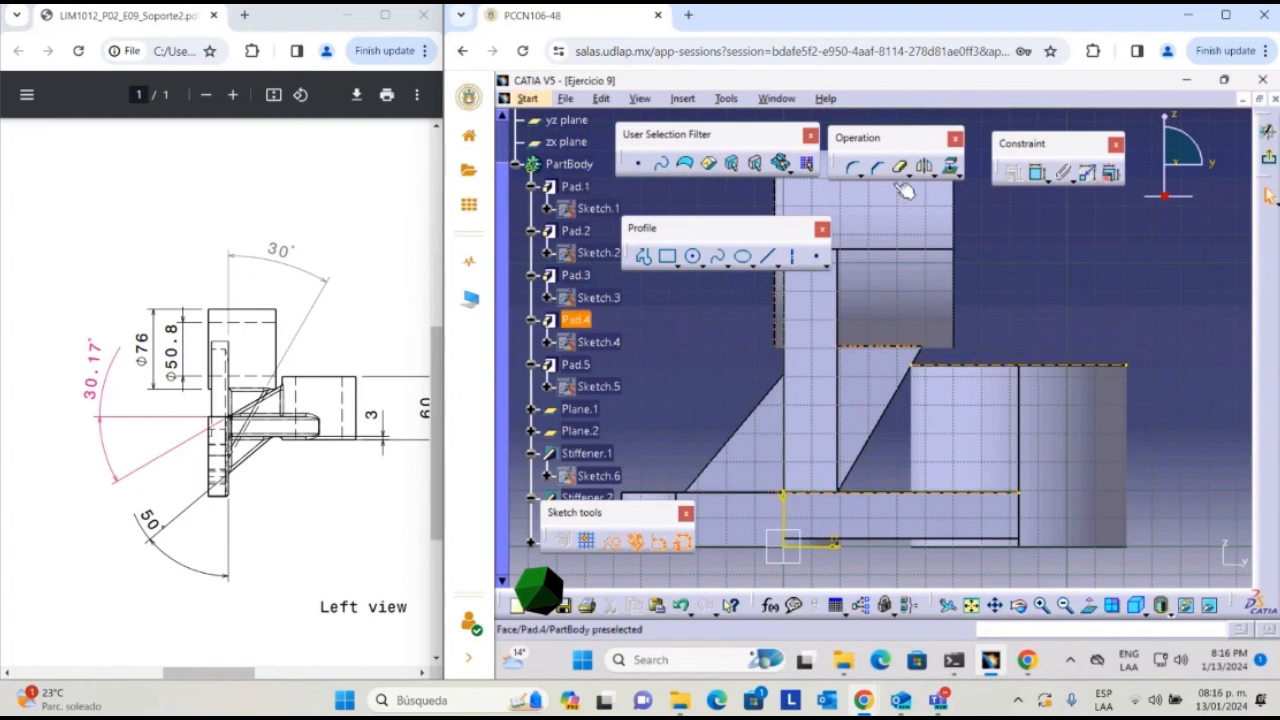
- Draw a 45 mm vertical construction line from the inner end of the cylinder's projected edge down to the base's projected edge
click(768, 258)
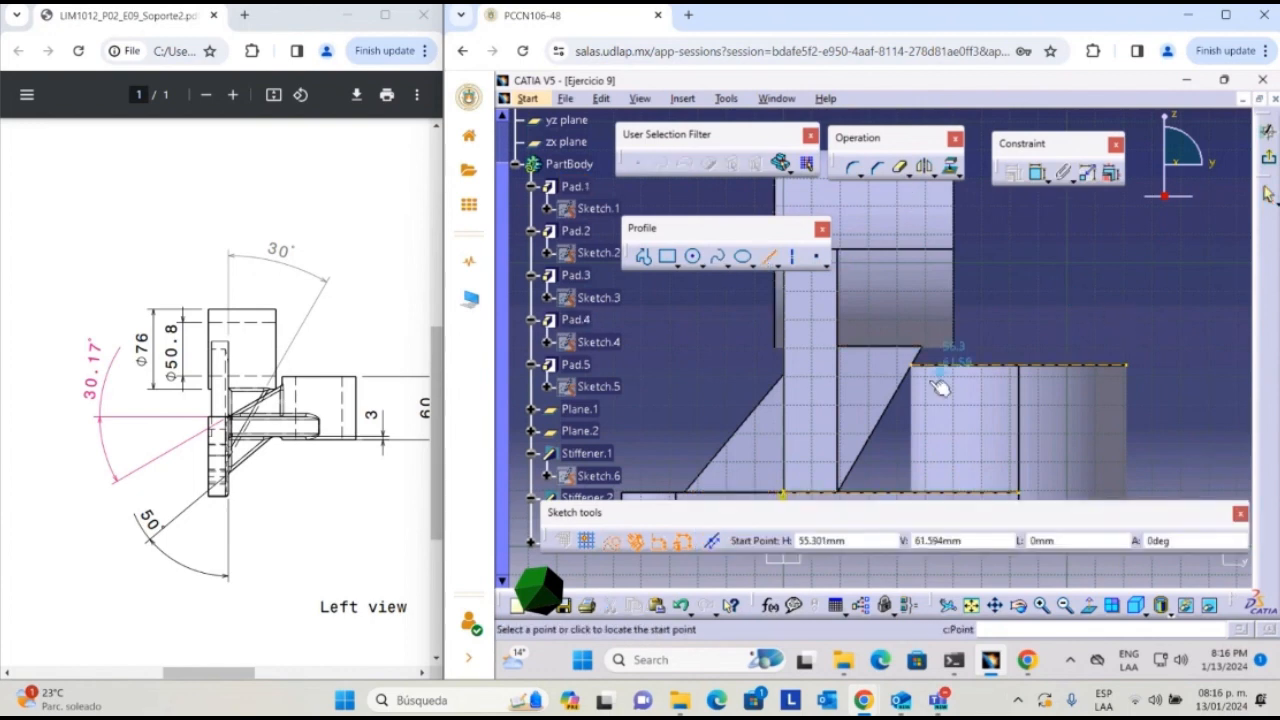
click(914, 367)
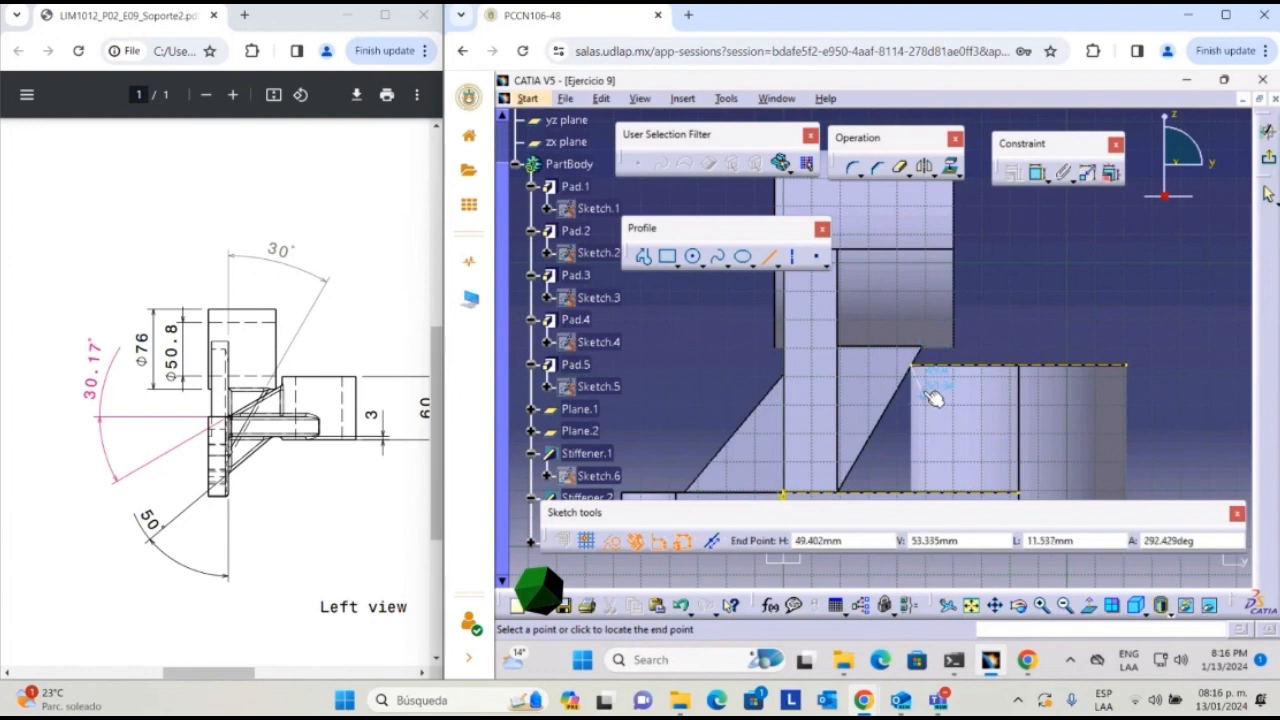
mouse_move(928, 393)
middle_down()
mouse_move(945, 361)
mouse_move(943, 312)
middle_up()
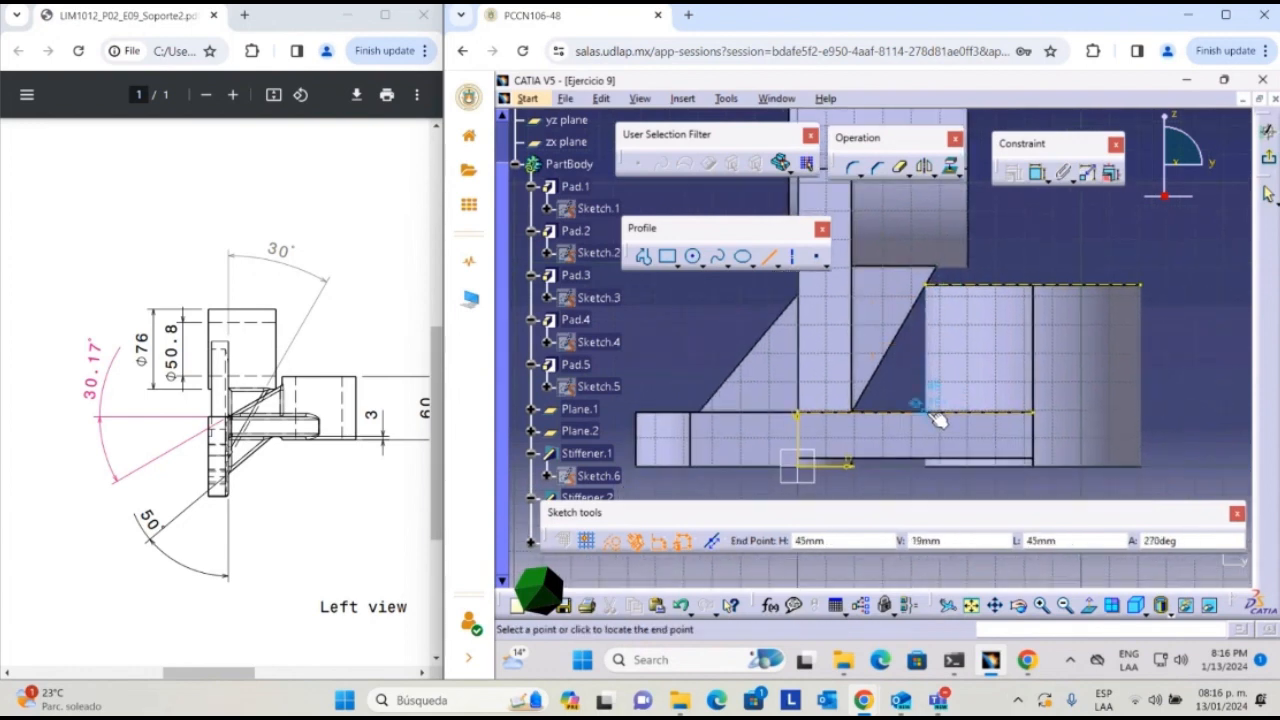
click(936, 418)
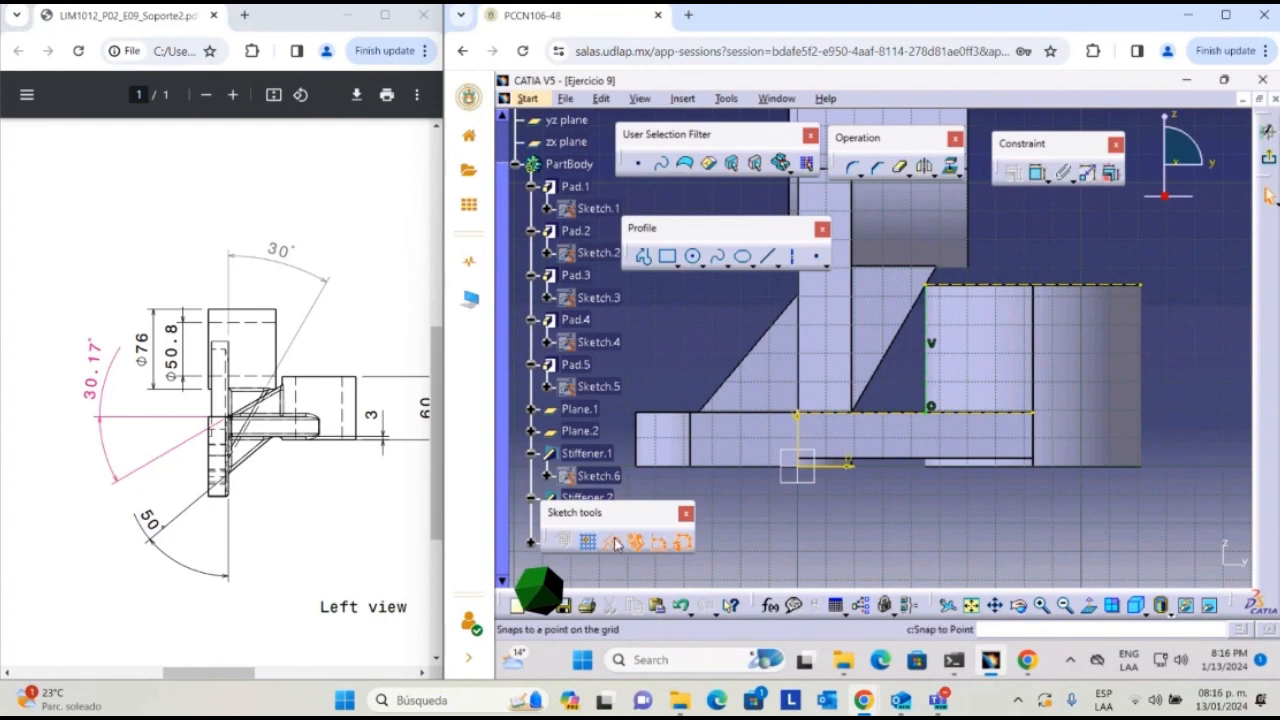
- Draw the rib's slanted line from the base's projected edge up to the vertical construction line at the lower cylinder
click(769, 258)
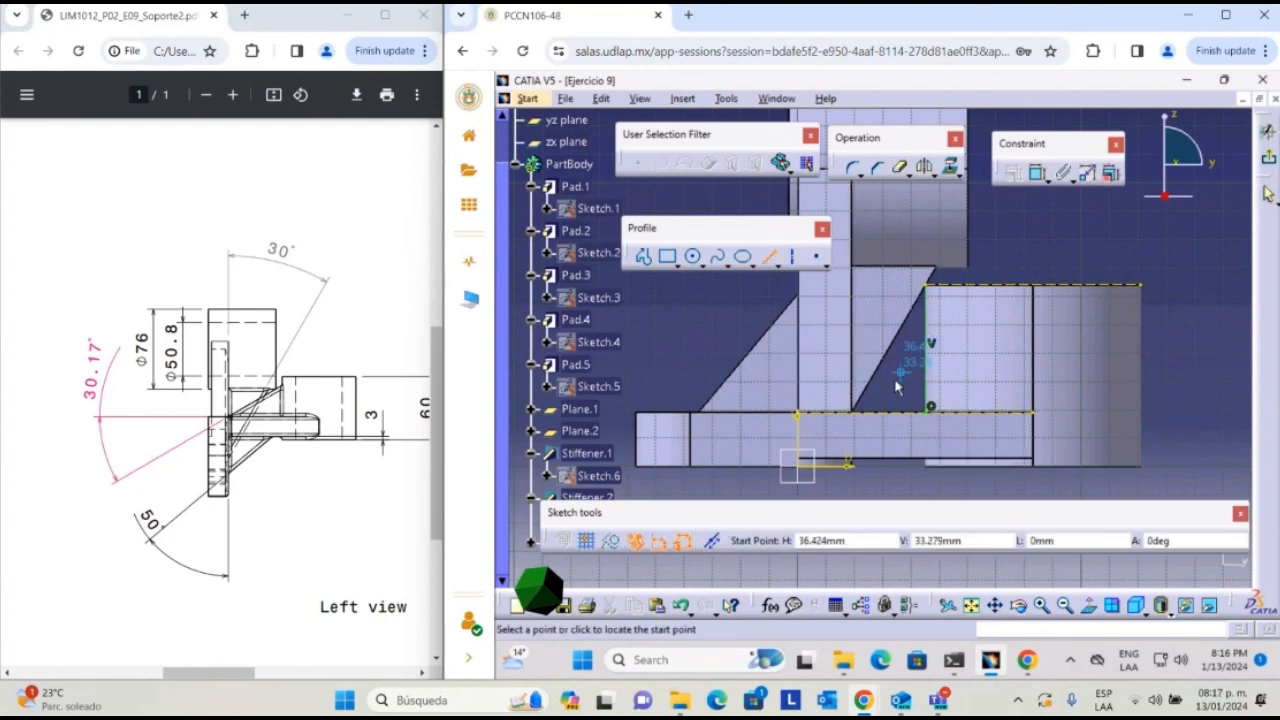
click(837, 413)
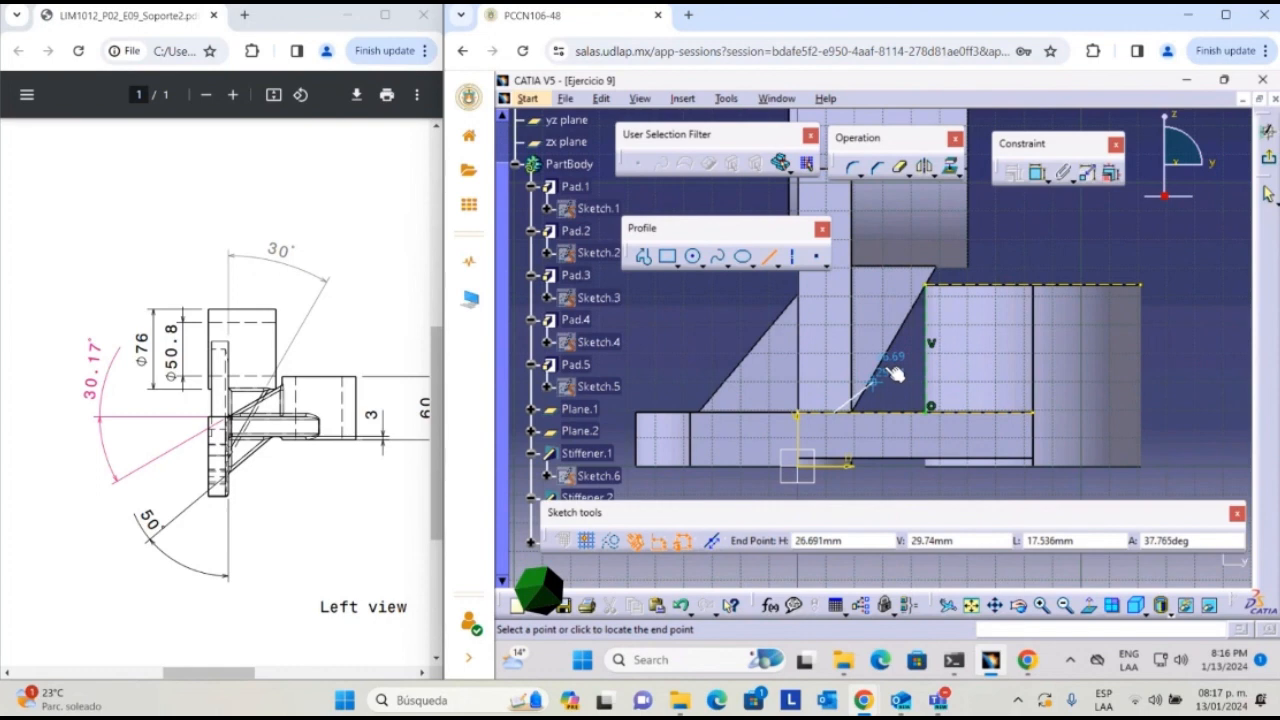
click(932, 310)
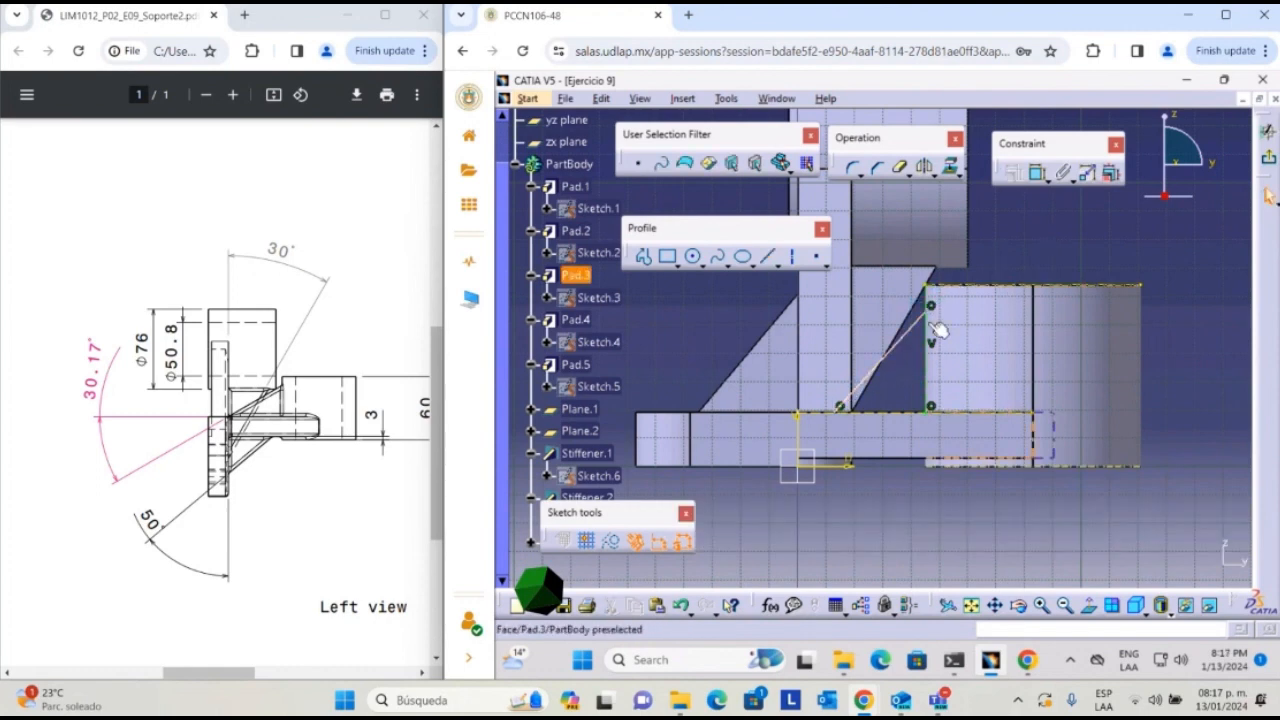
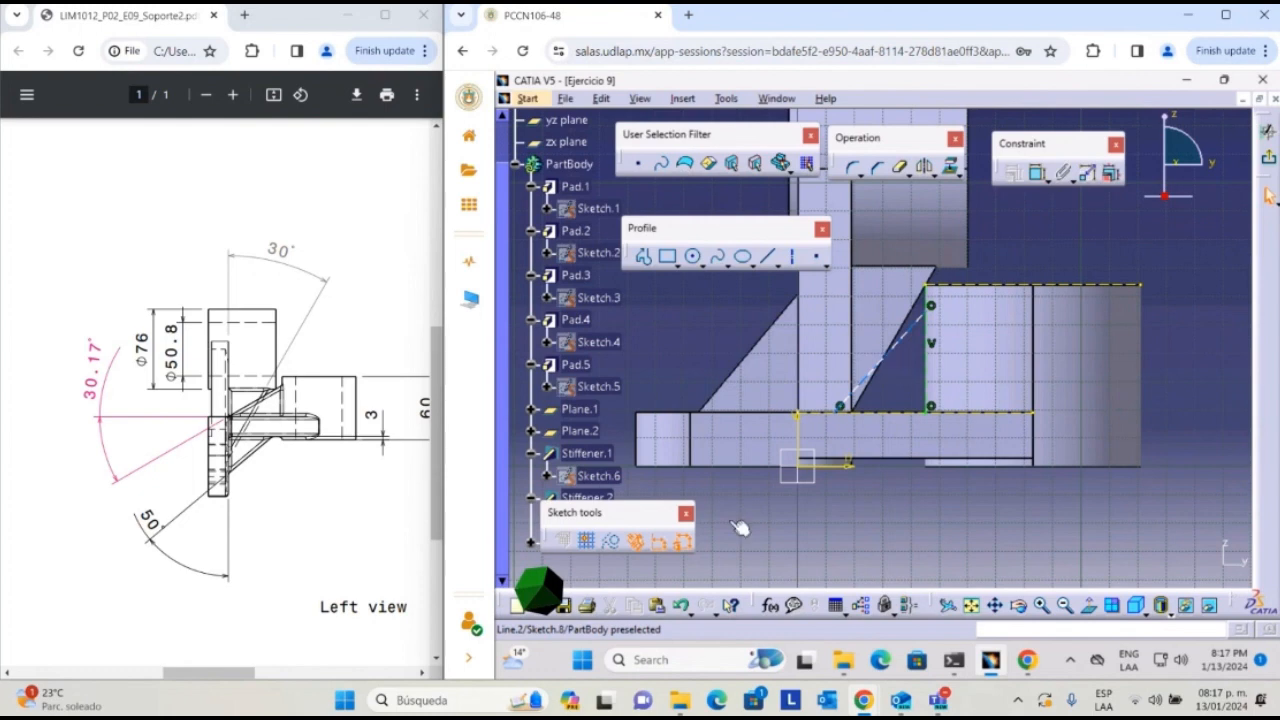
- Dimension the angle between the slanted rib line and the base's projected upper edge
click(239, 317)
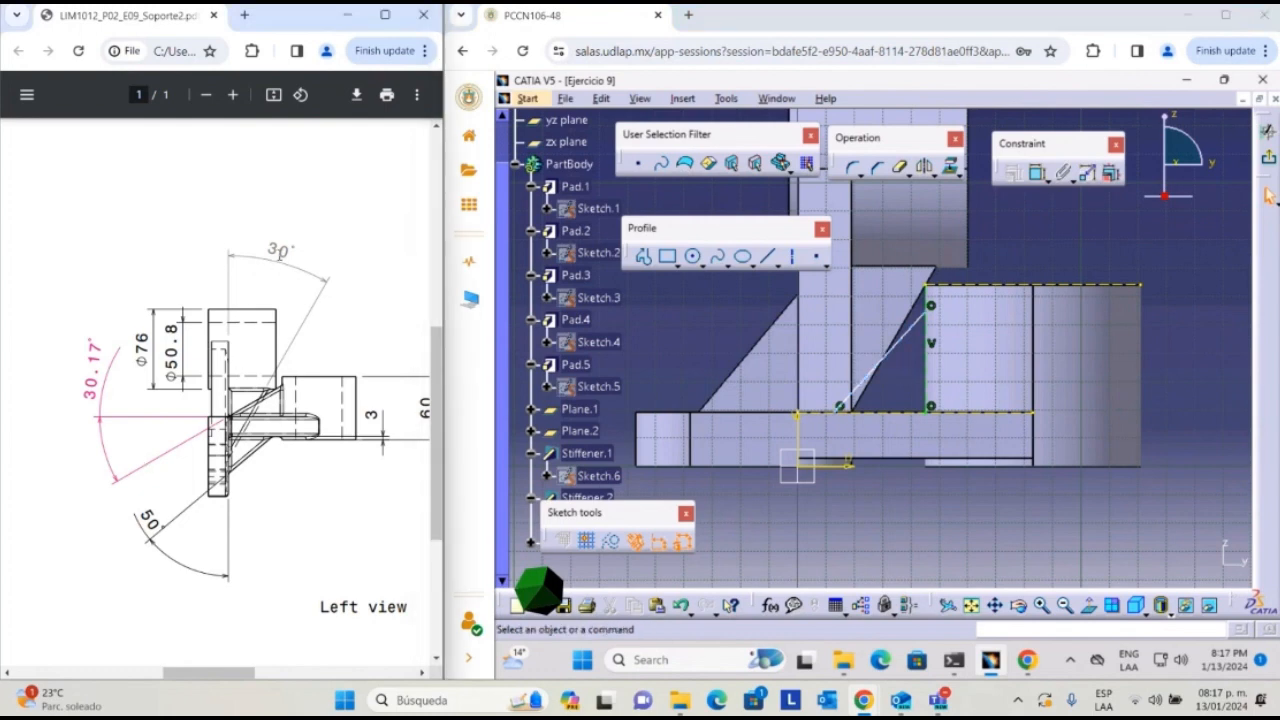
key(ctrl)
key(ctrl)
key(ctrl)
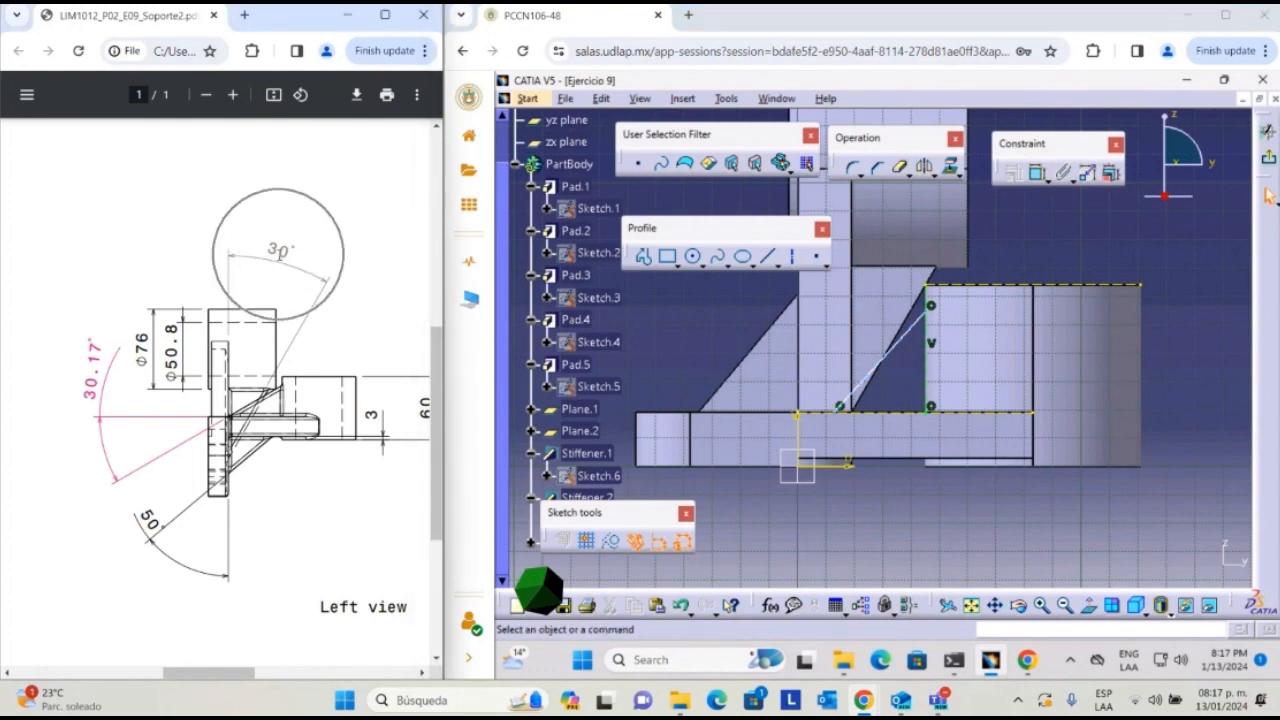
click(885, 368)
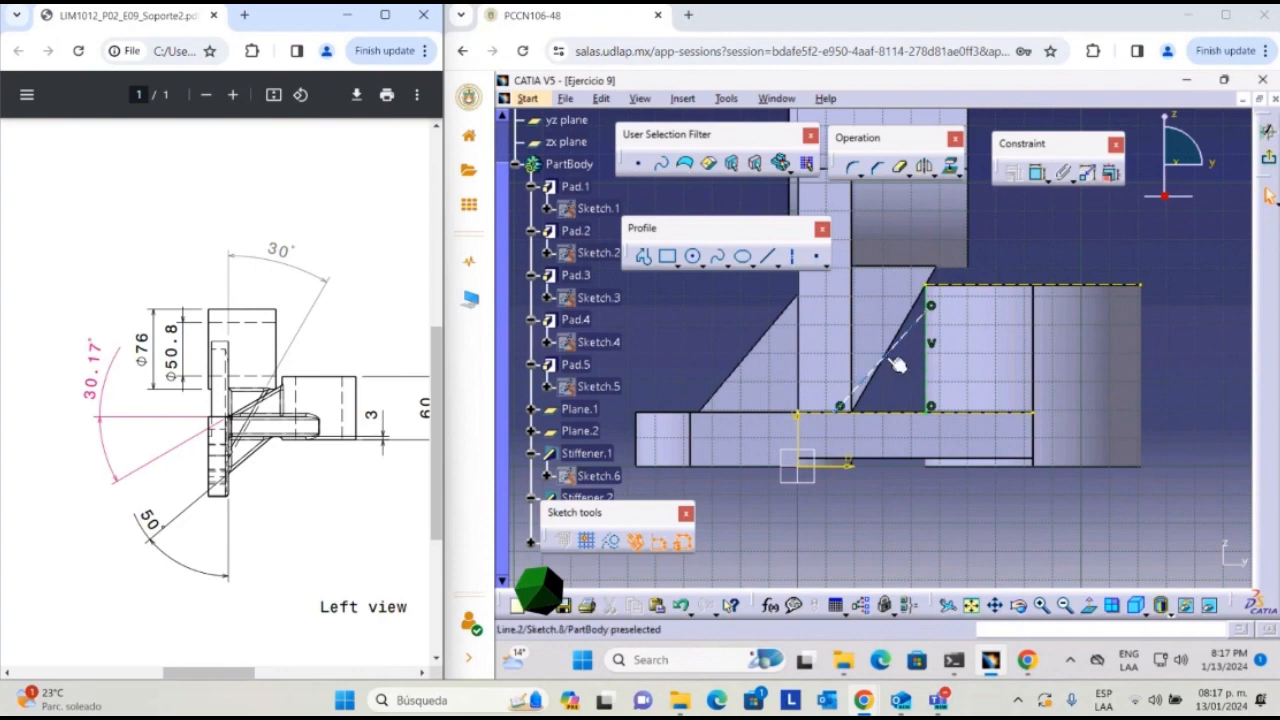
ctrl+click(904, 412)
click(1037, 174)
click(911, 375)
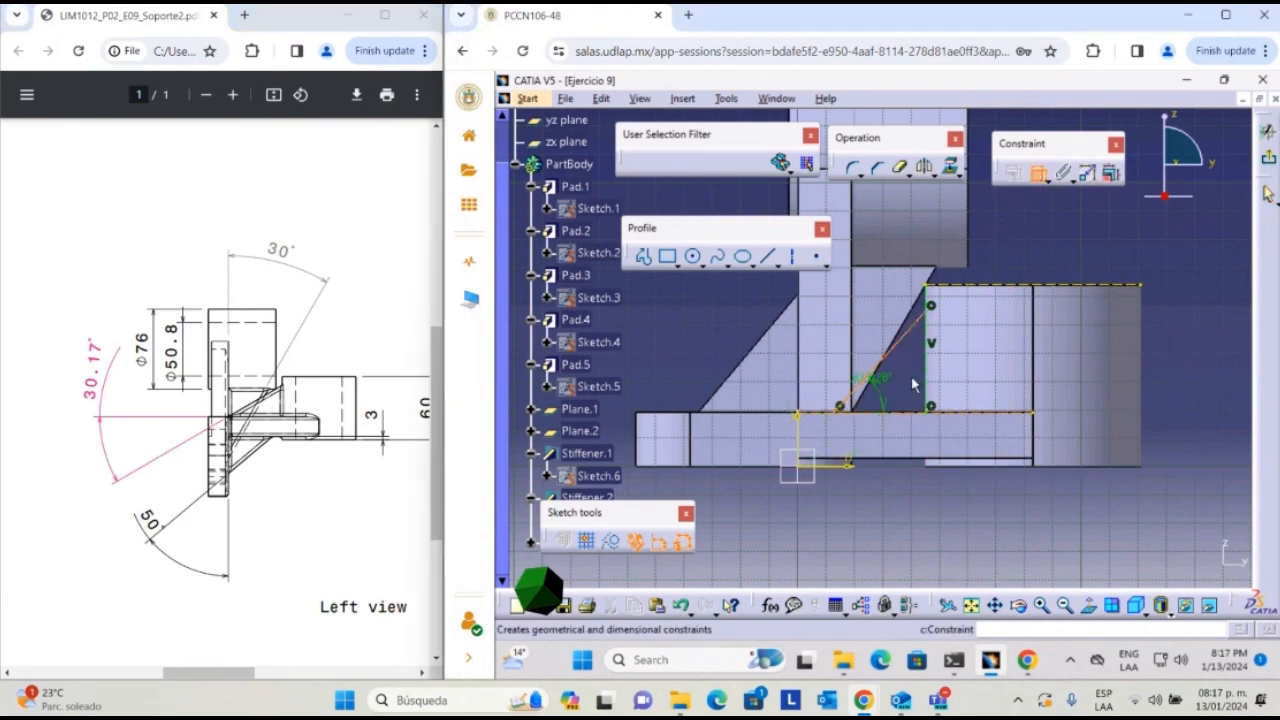
middle_drag(656, 521, 742, 490)
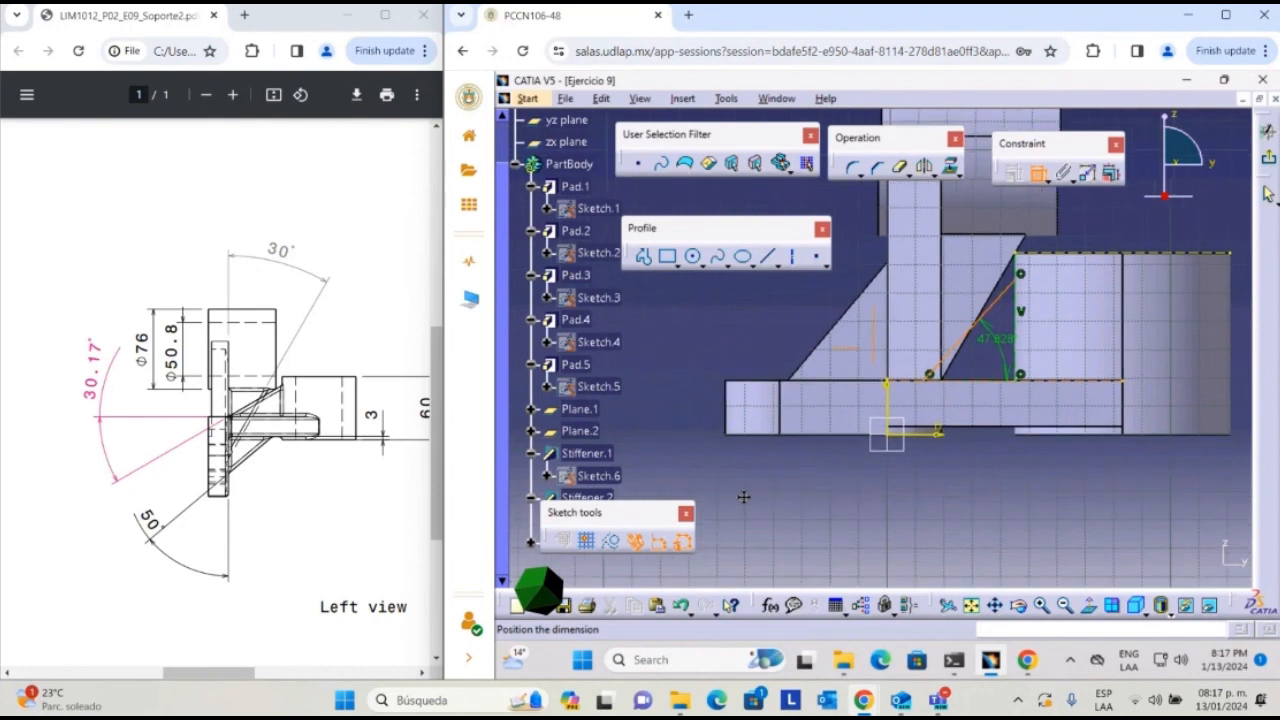
click(742, 489)
- Set the rib line's angle to 30° and slide its lower end along the base's edge towards the lower cylinder
double_click(746, 484)
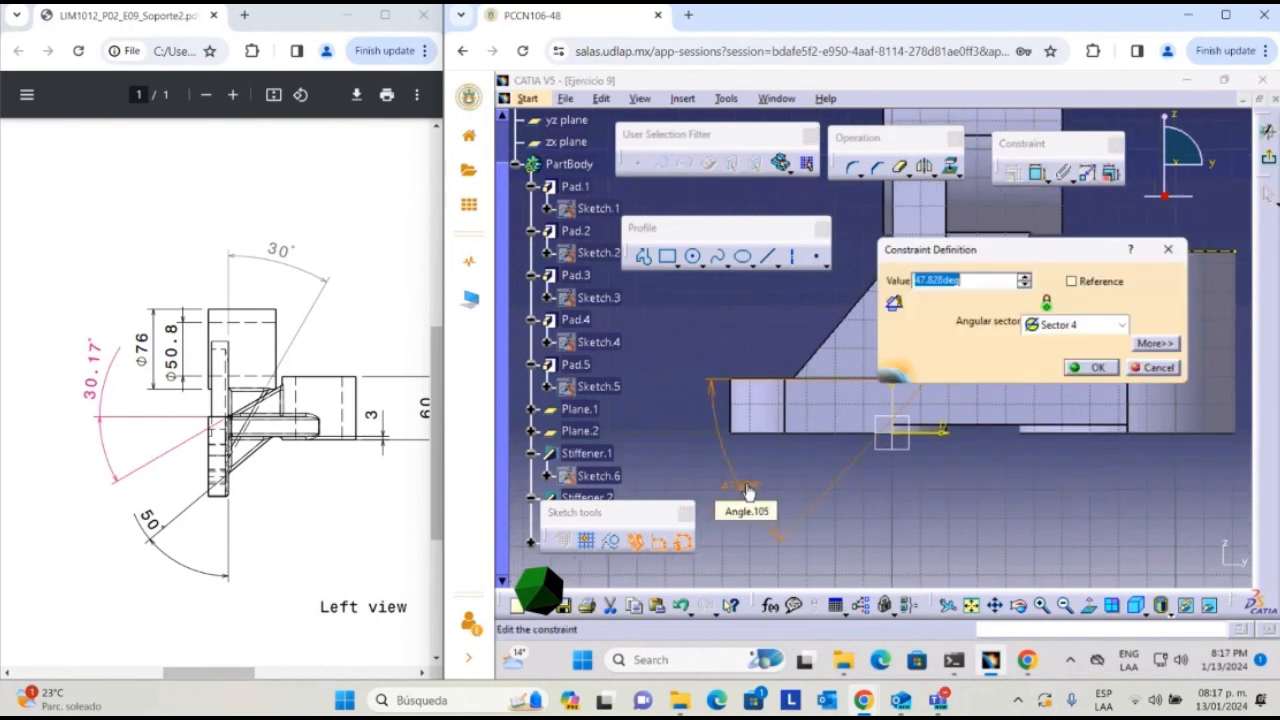
text(30)
key(Return)
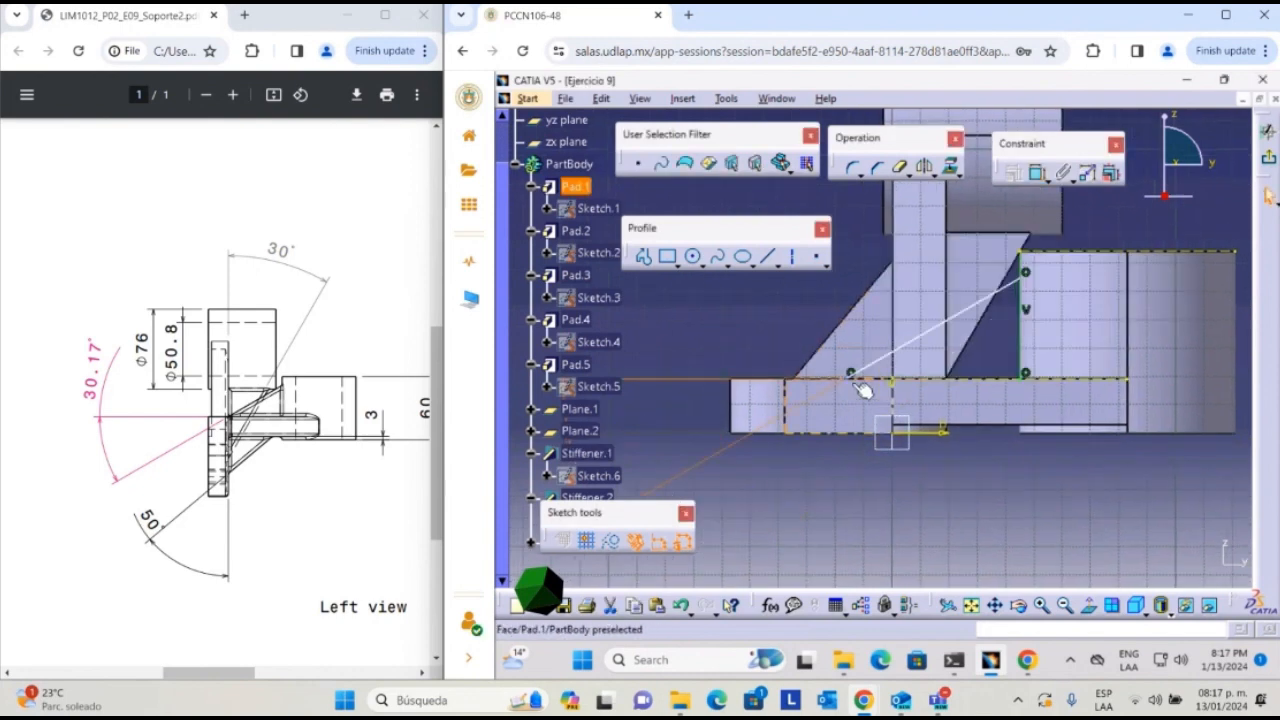
drag(856, 382, 948, 368)
click(1004, 364)
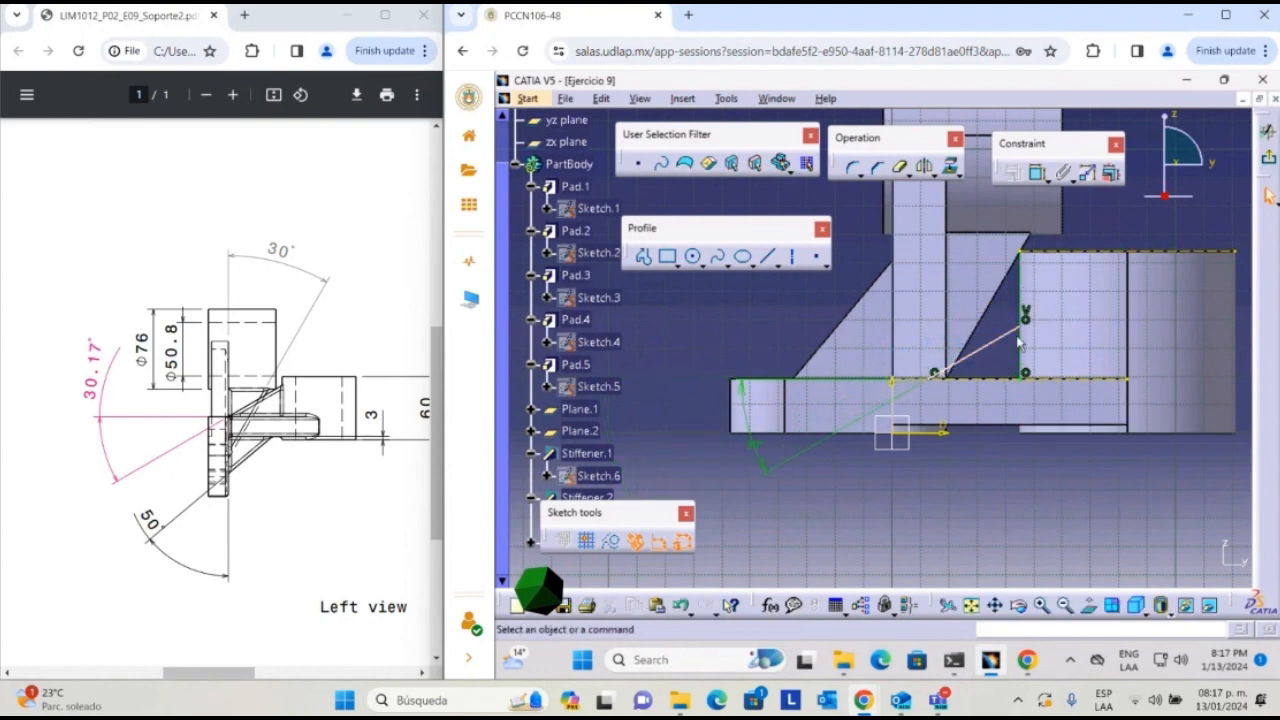
- Dimension the rib line's upper end 38 mm above the base's edge, following the drawing, and exit the sketch
scroll(226, 654, up, 5)
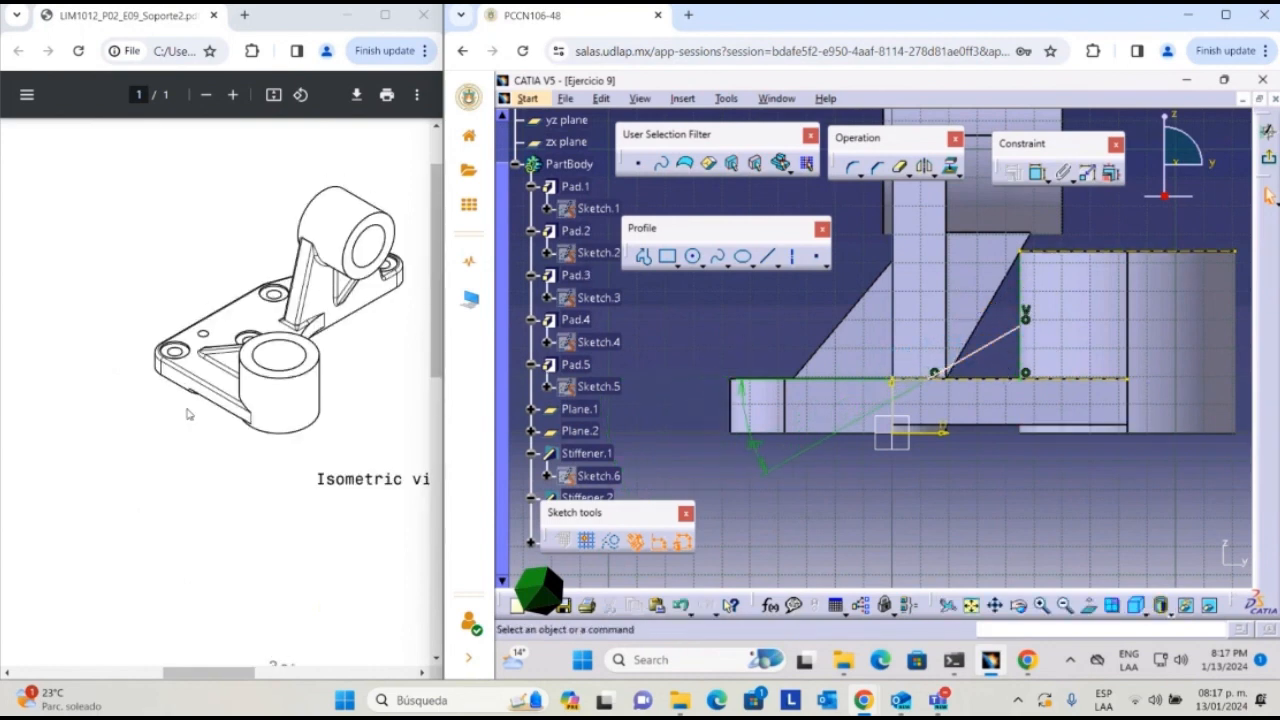
drag(214, 680, 101, 675)
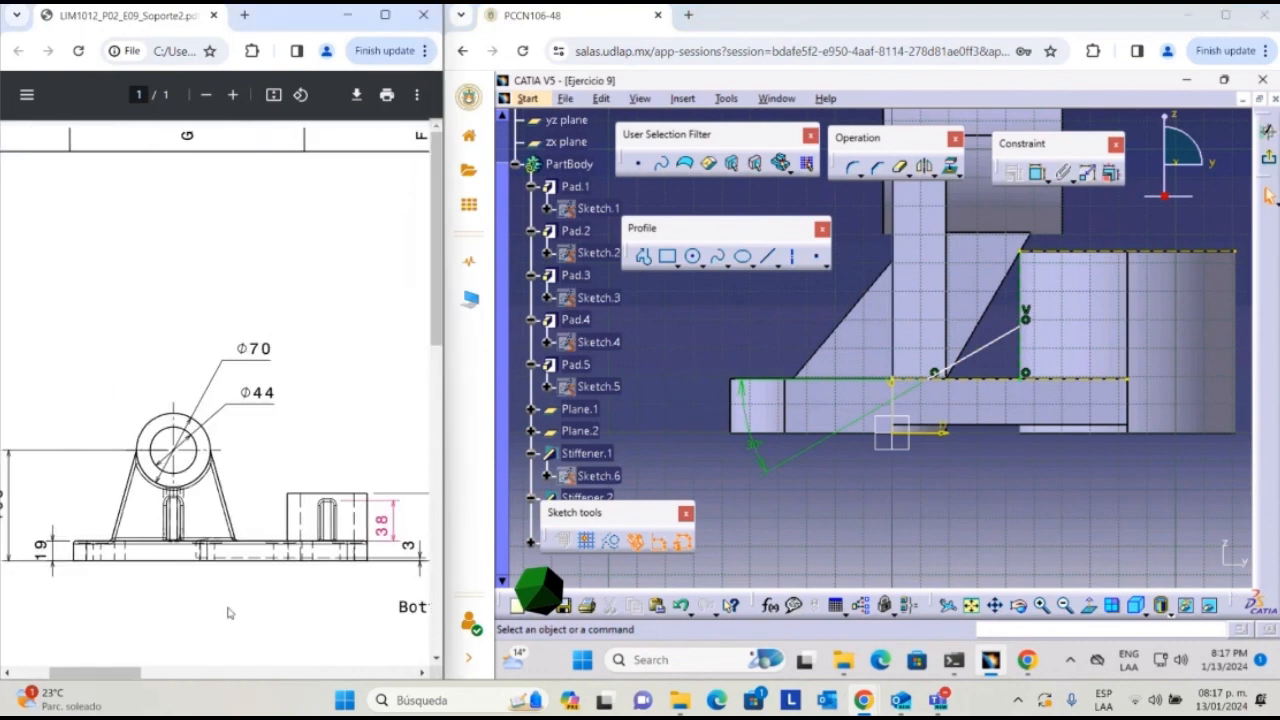
scroll(257, 589, down, 1)
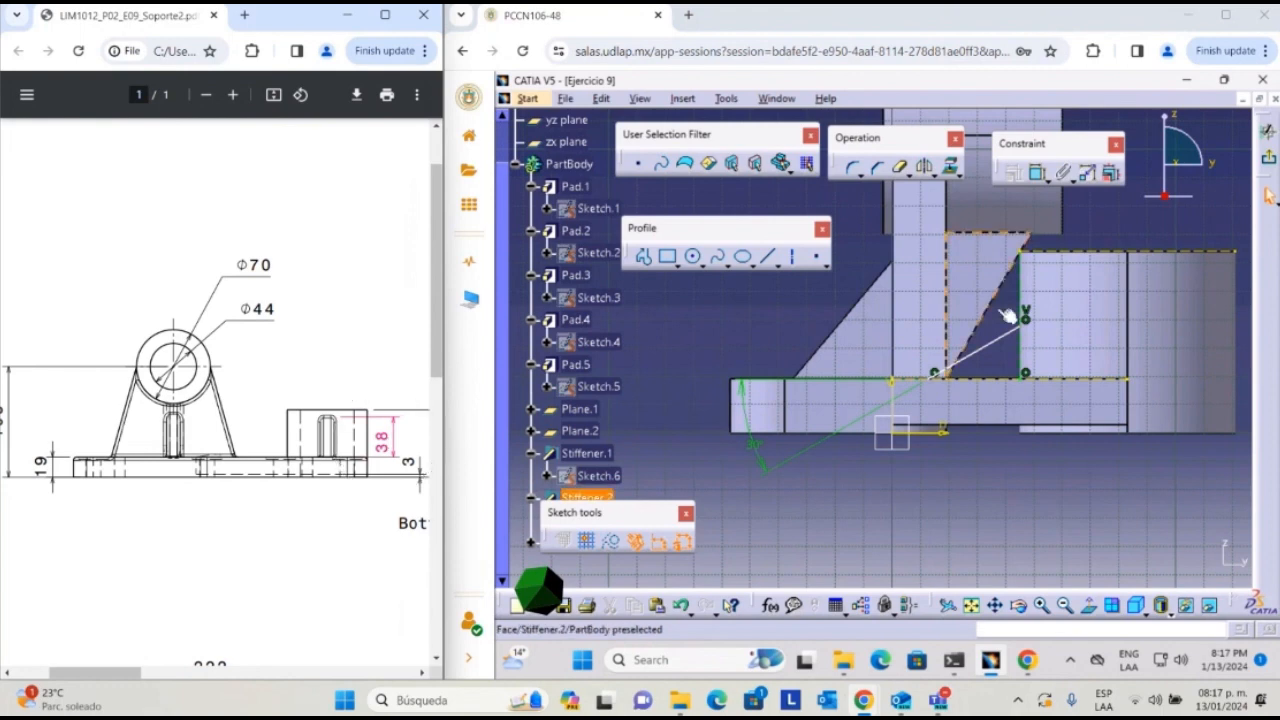
click(1020, 336)
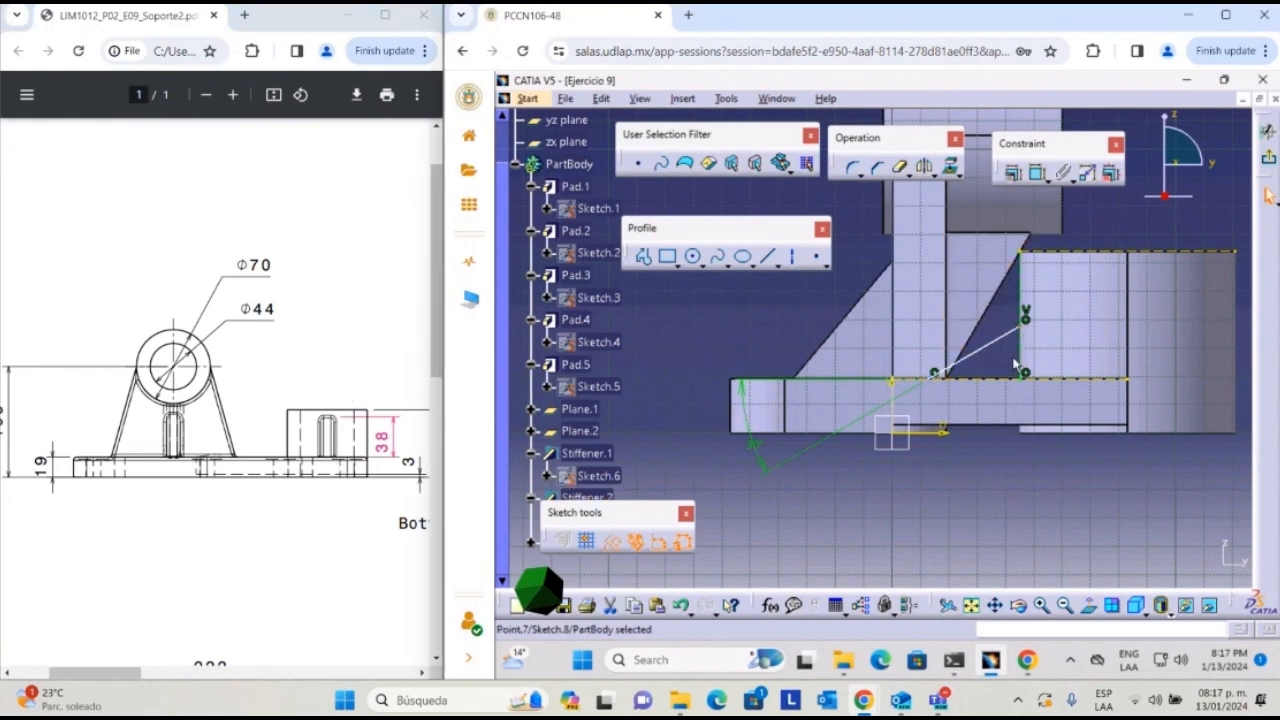
click(1038, 172)
middle_drag(1087, 298, 892, 345)
click(1102, 375)
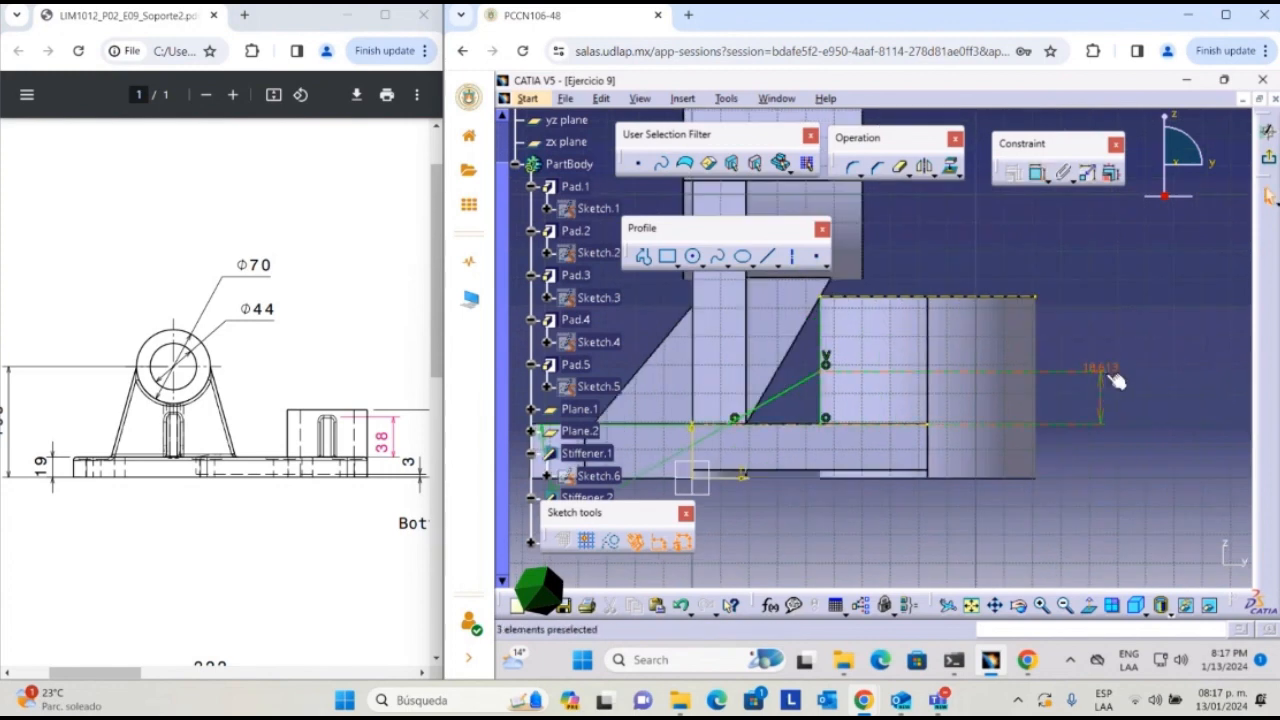
double_click(1097, 367)
text(3)
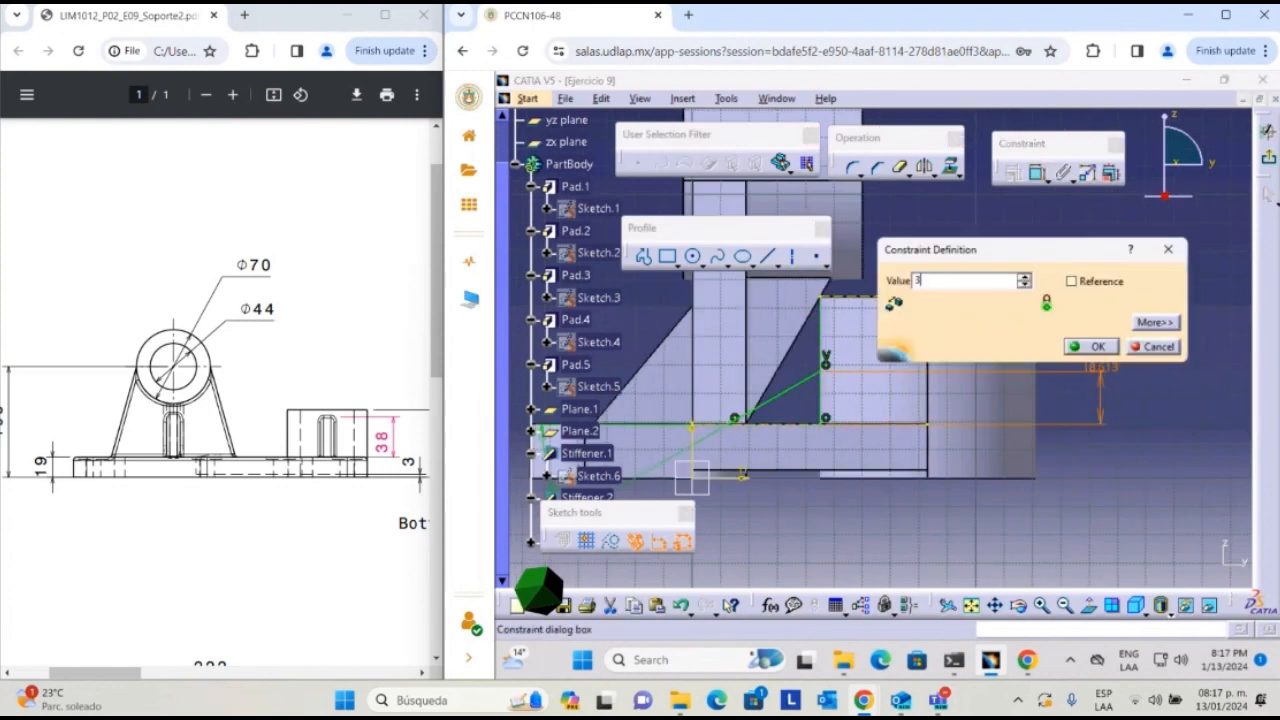
text(8)
key(Return)
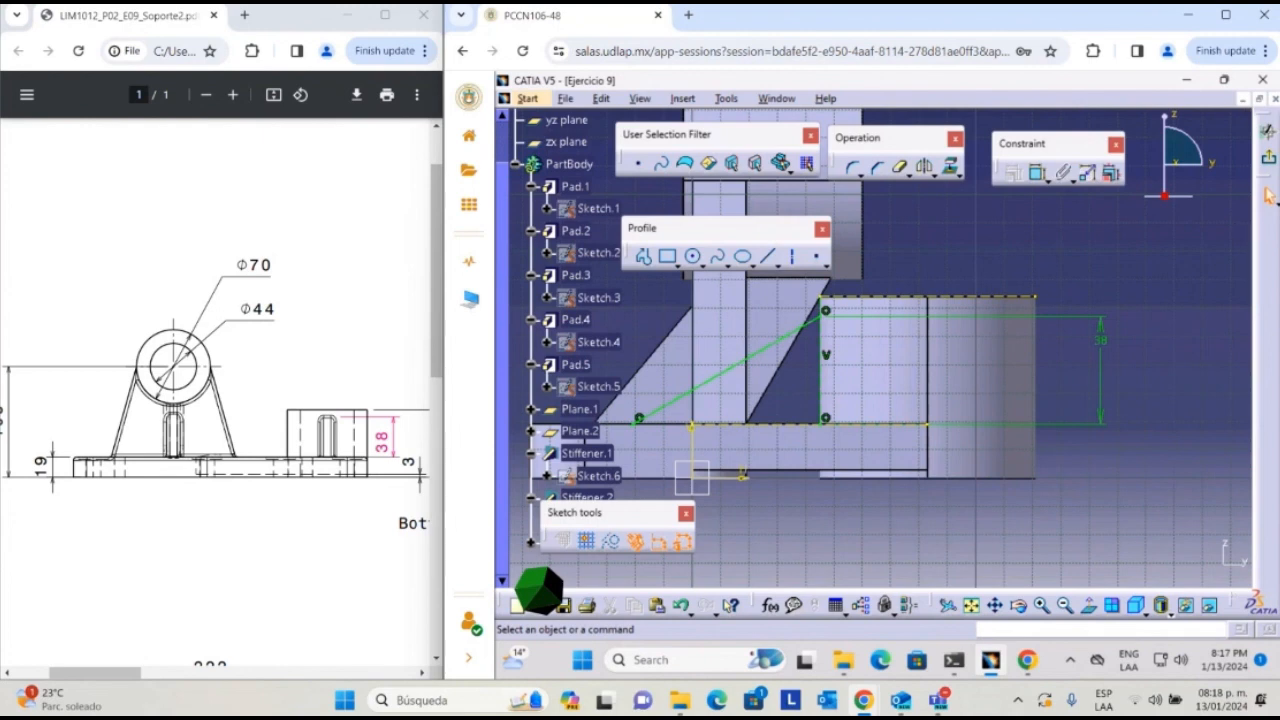
click(1270, 165)
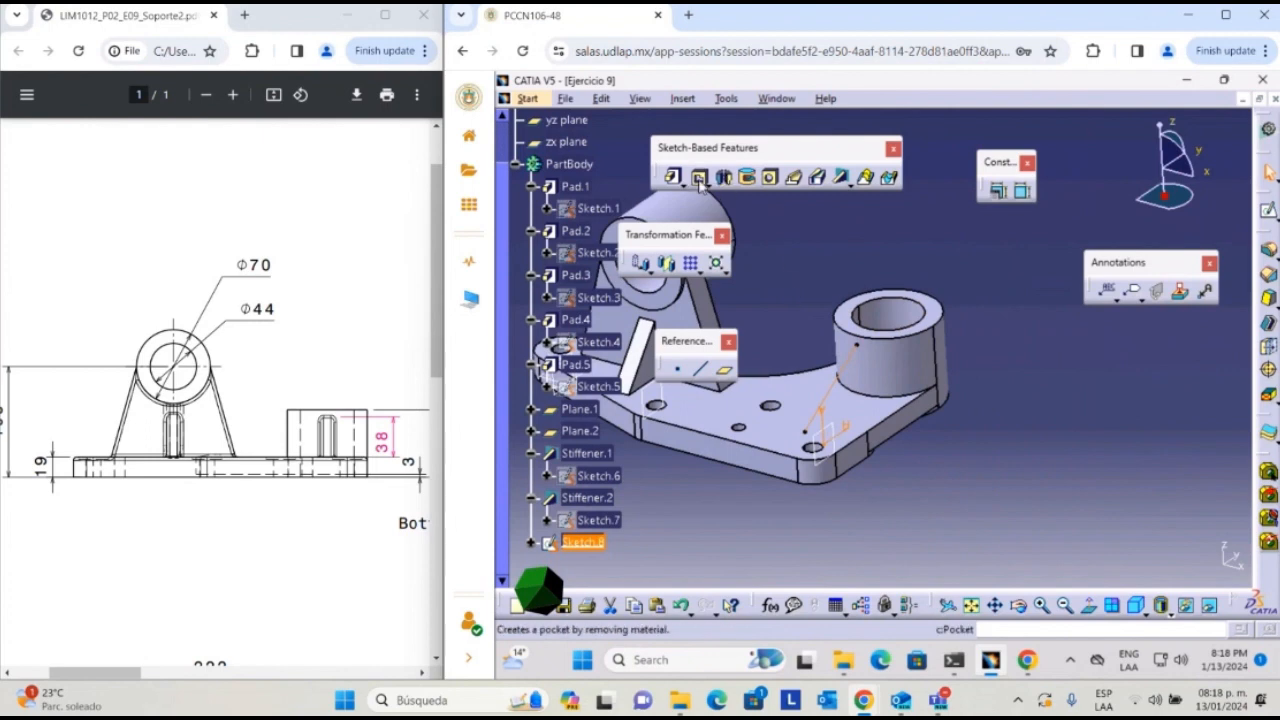
- Create a 13 mm thick stiffener from Sketch.8 in From Side mode with neutral fiber, joining the base and lower cylinder
click(841, 177)
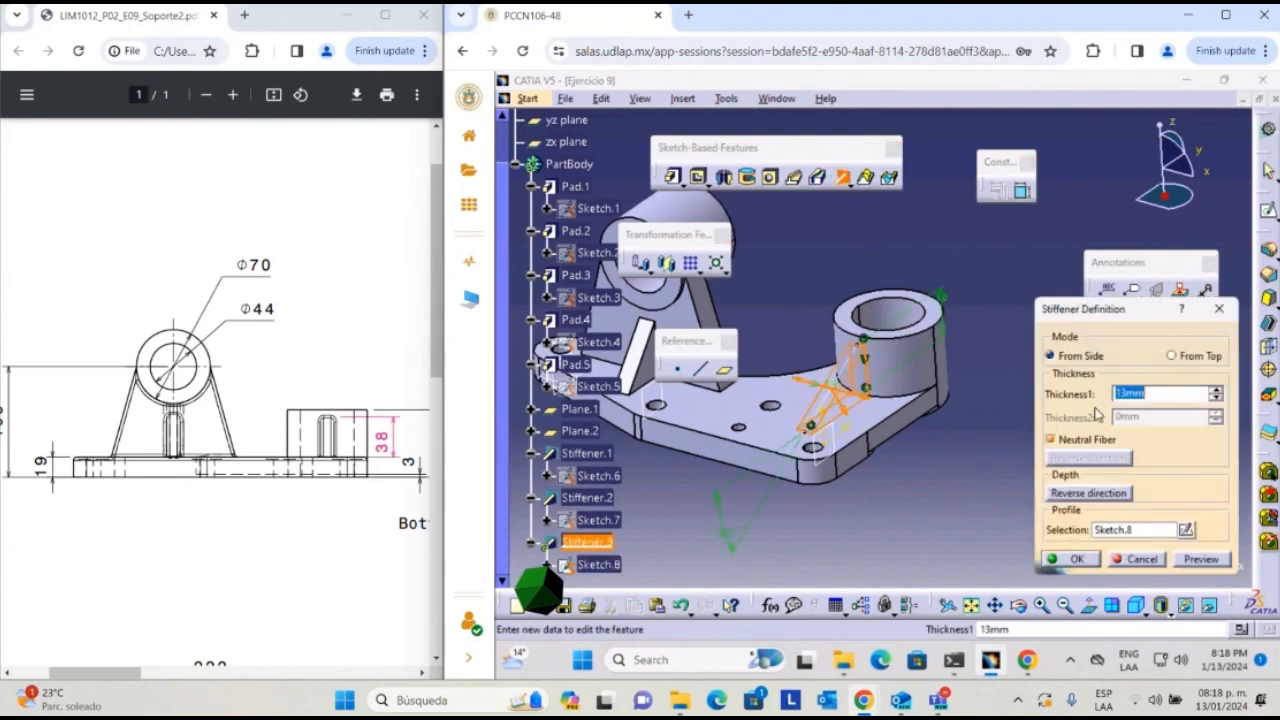
click(1198, 559)
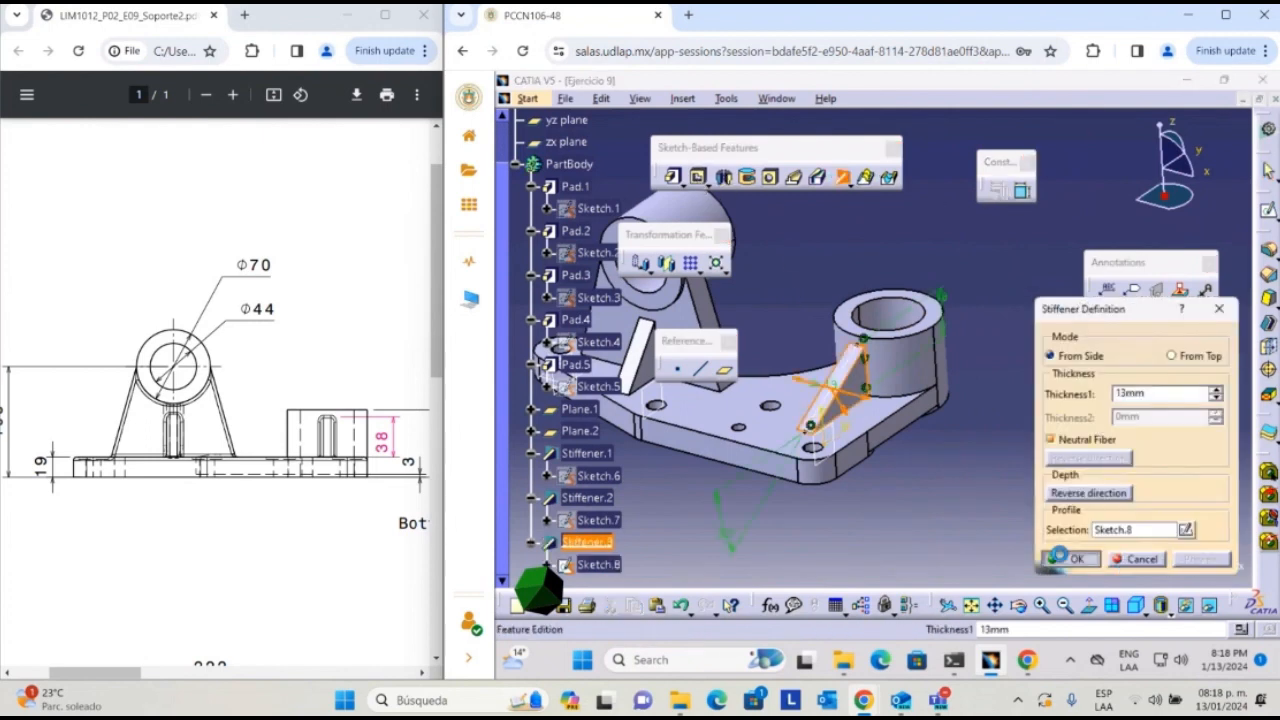
click(1062, 558)
middle_drag(849, 268, 1048, 271)
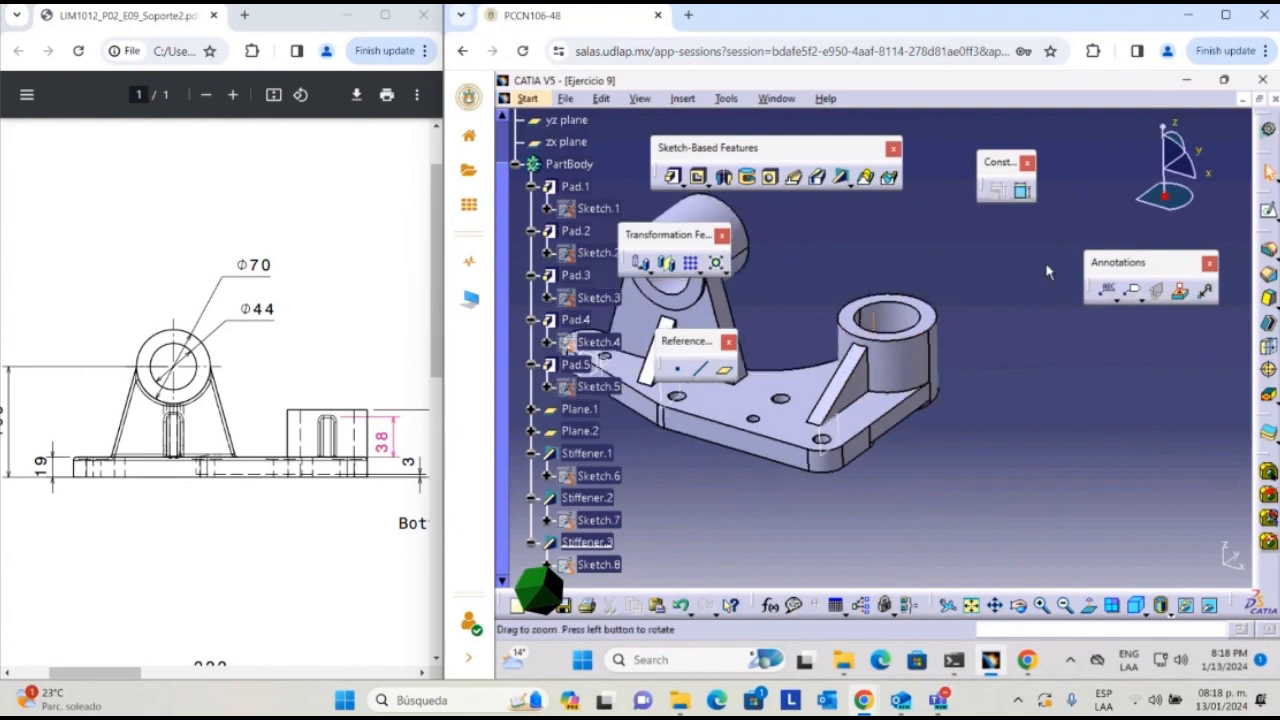
- Hide reference planes Plane.1 and Plane.2
middle_drag(865, 246, 955, 352)
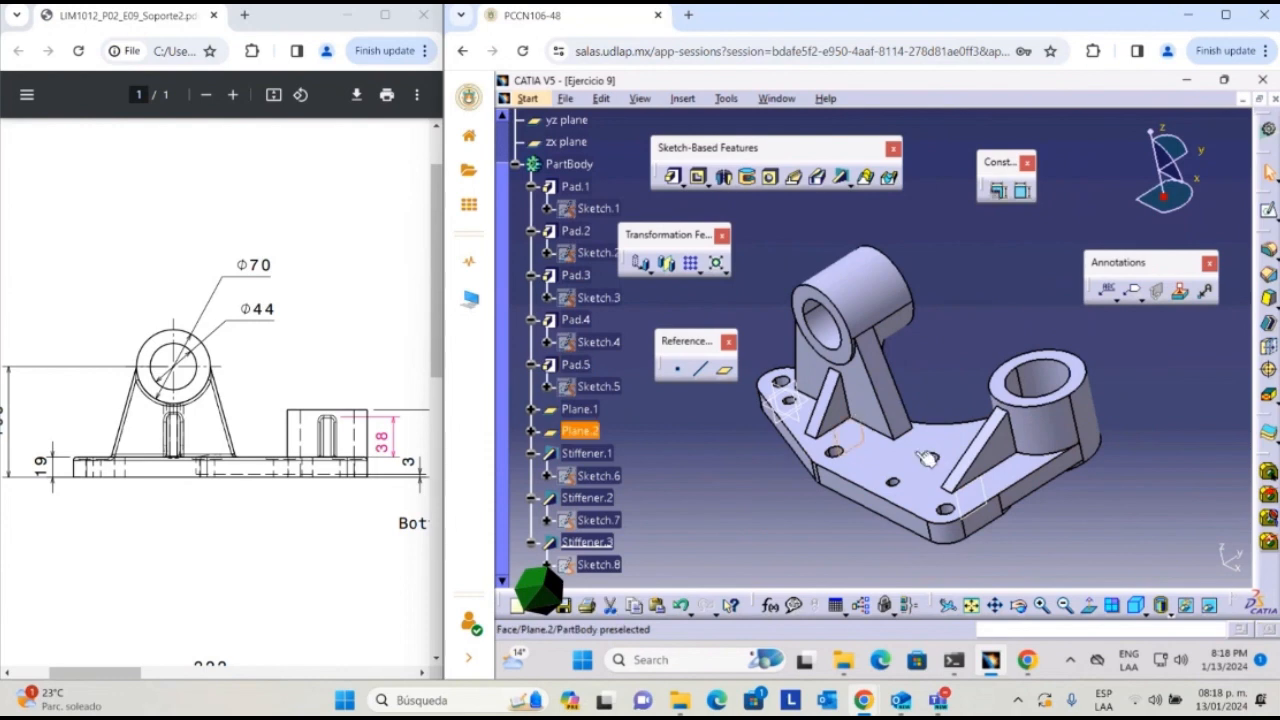
middle_drag(982, 486, 982, 486)
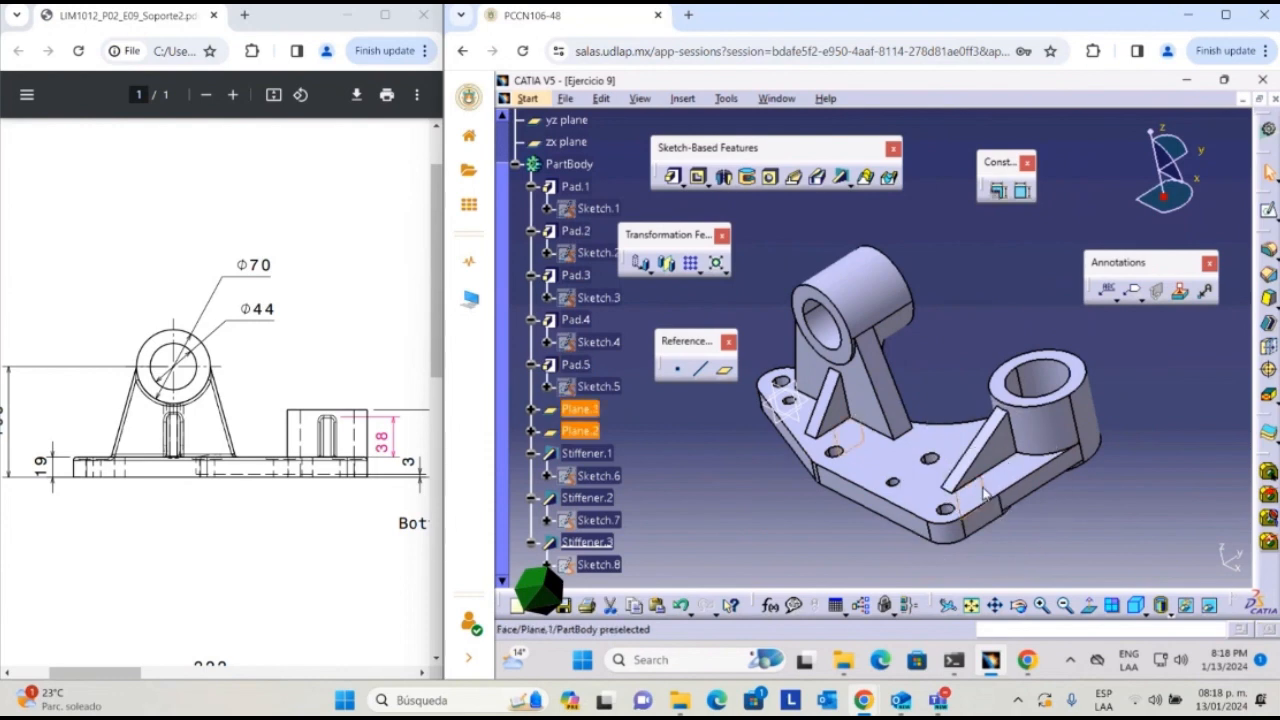
right_click(982, 486)
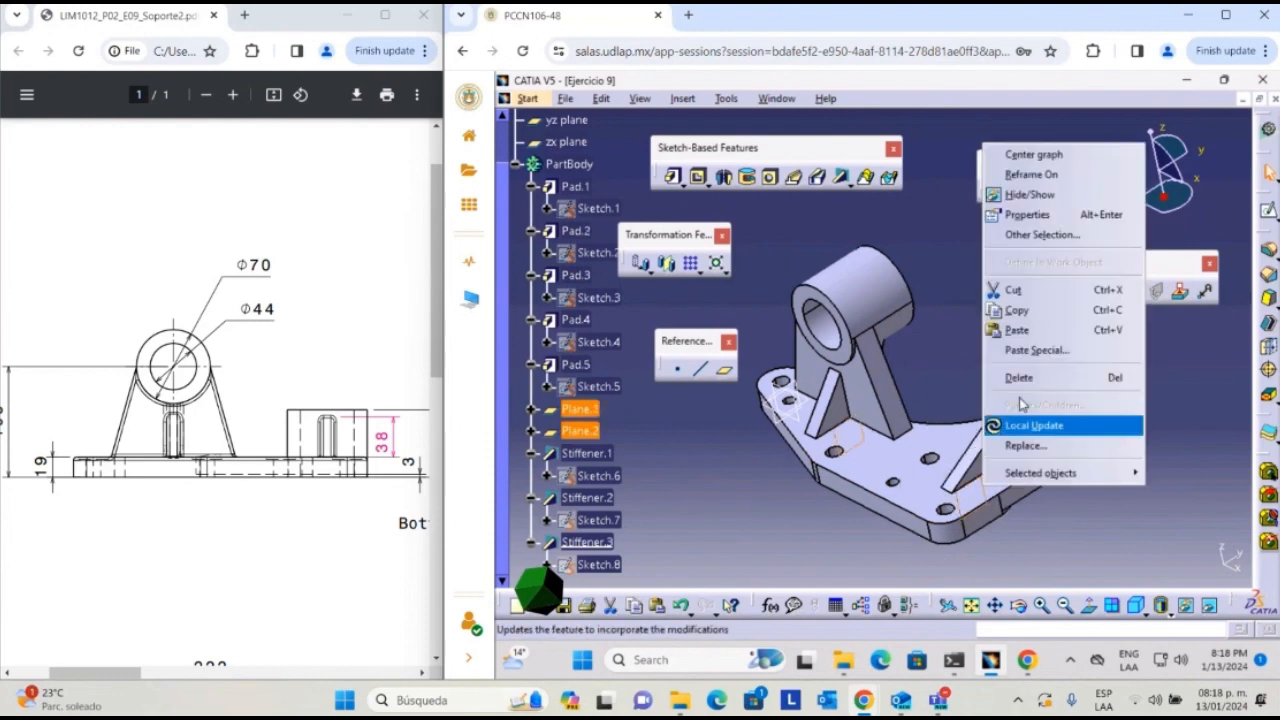
click(1030, 194)
mouse_move(918, 339)
middle_down()
mouse_move(980, 256)
mouse_move(1000, 286)
middle_up()
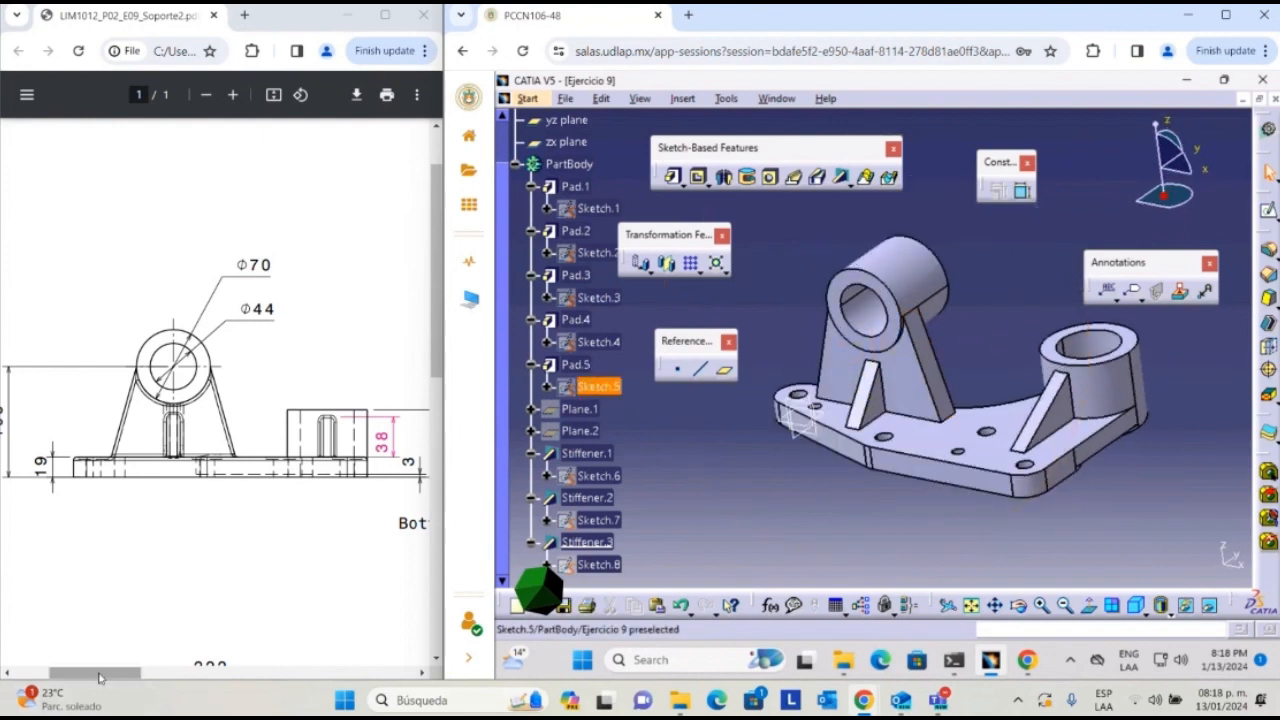
- Check the drawing's counterbore callout for the base's mounting holes and start a new sketch on the base's upper face
mouse_move(118, 684)
mouse_down()
mouse_move(240, 687)
mouse_move(206, 687)
mouse_up()
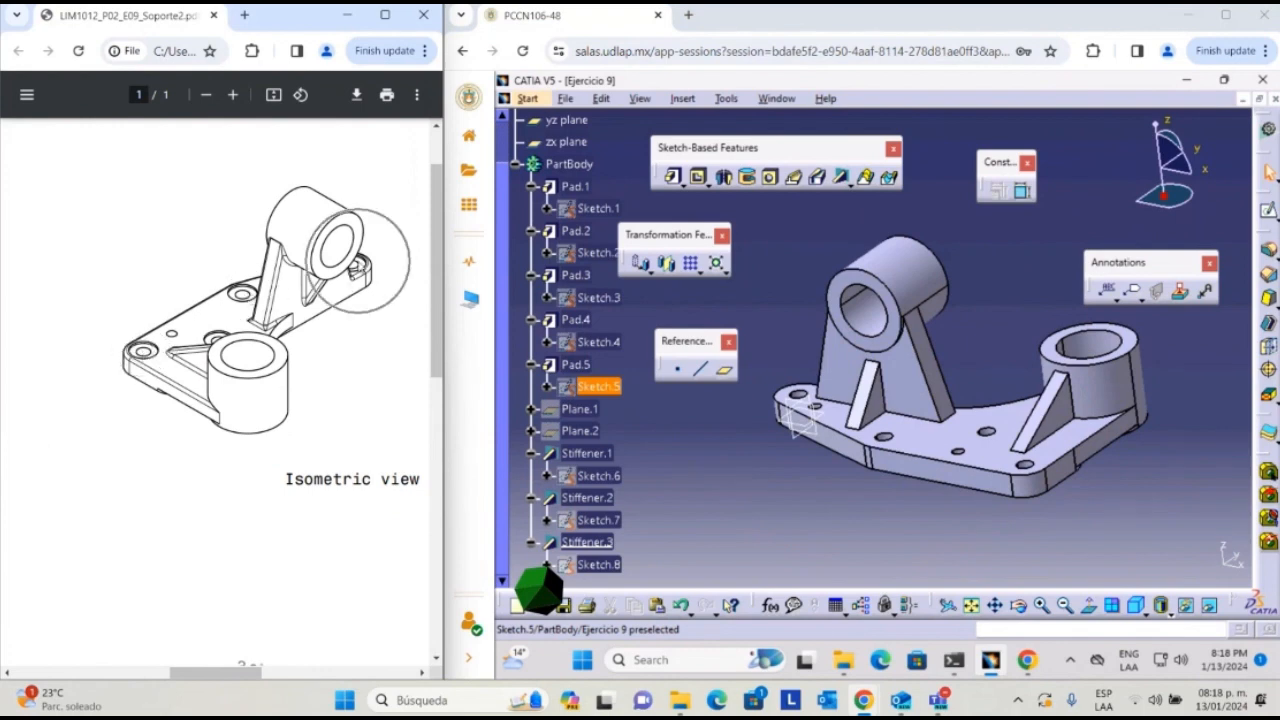
scroll(303, 364, down, 5)
scroll(204, 470, down, 3)
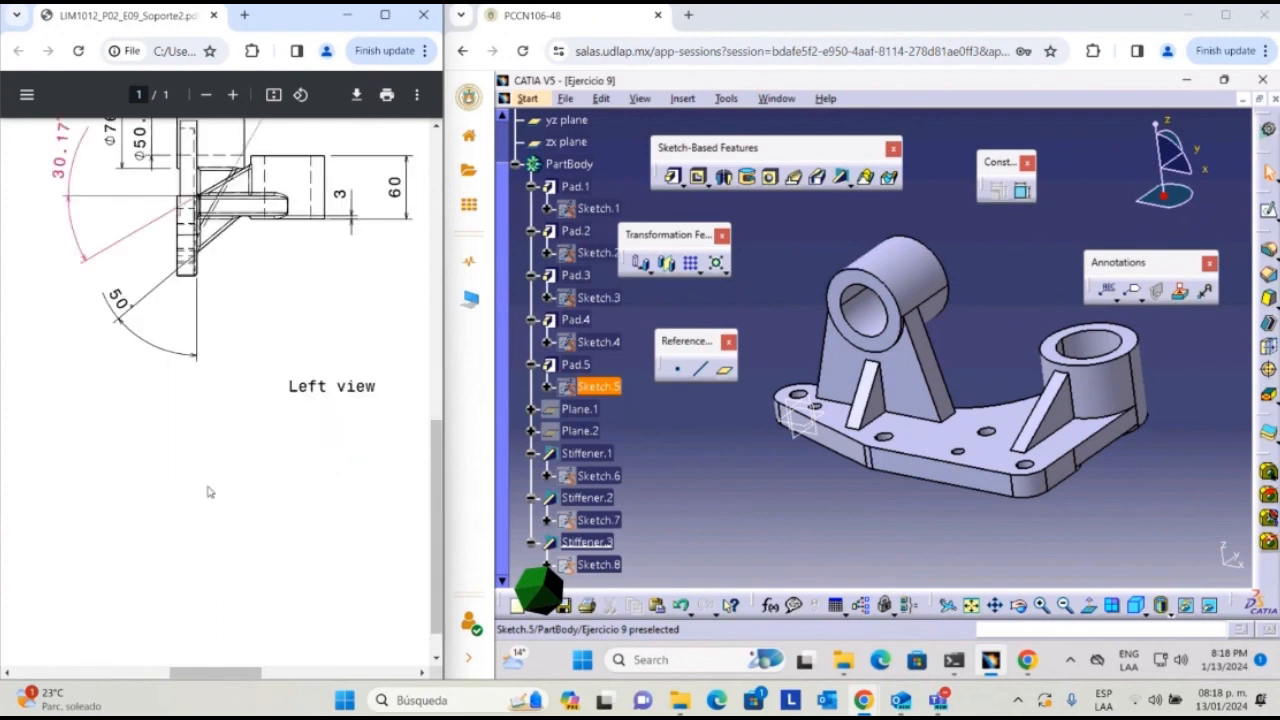
drag(215, 687, 302, 688)
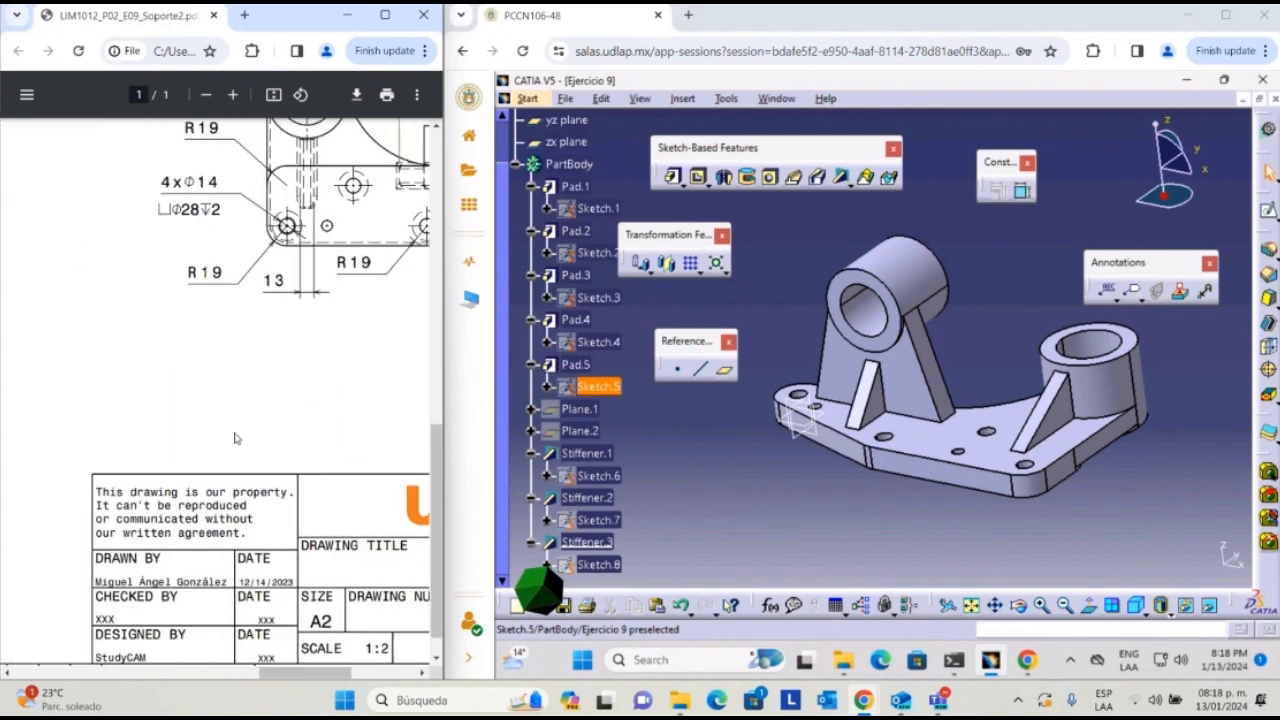
scroll(236, 437, up, 2)
key(ctrl)
key(ctrl)
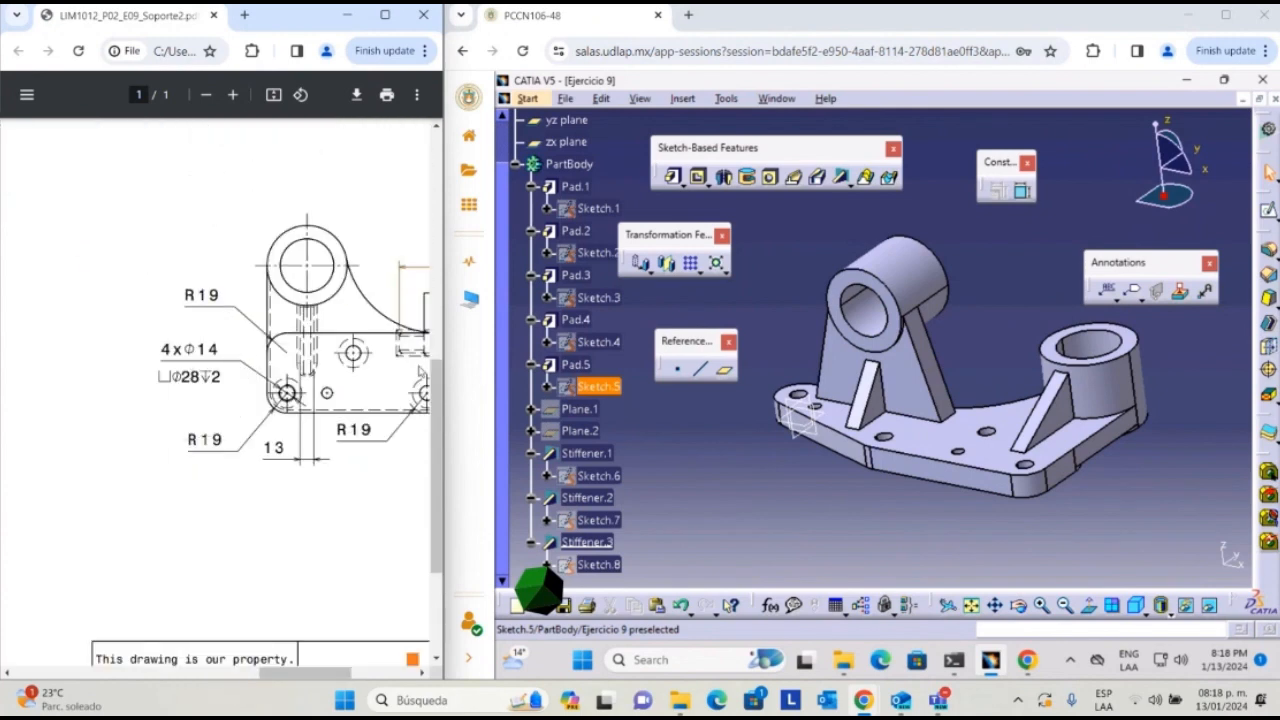
click(938, 441)
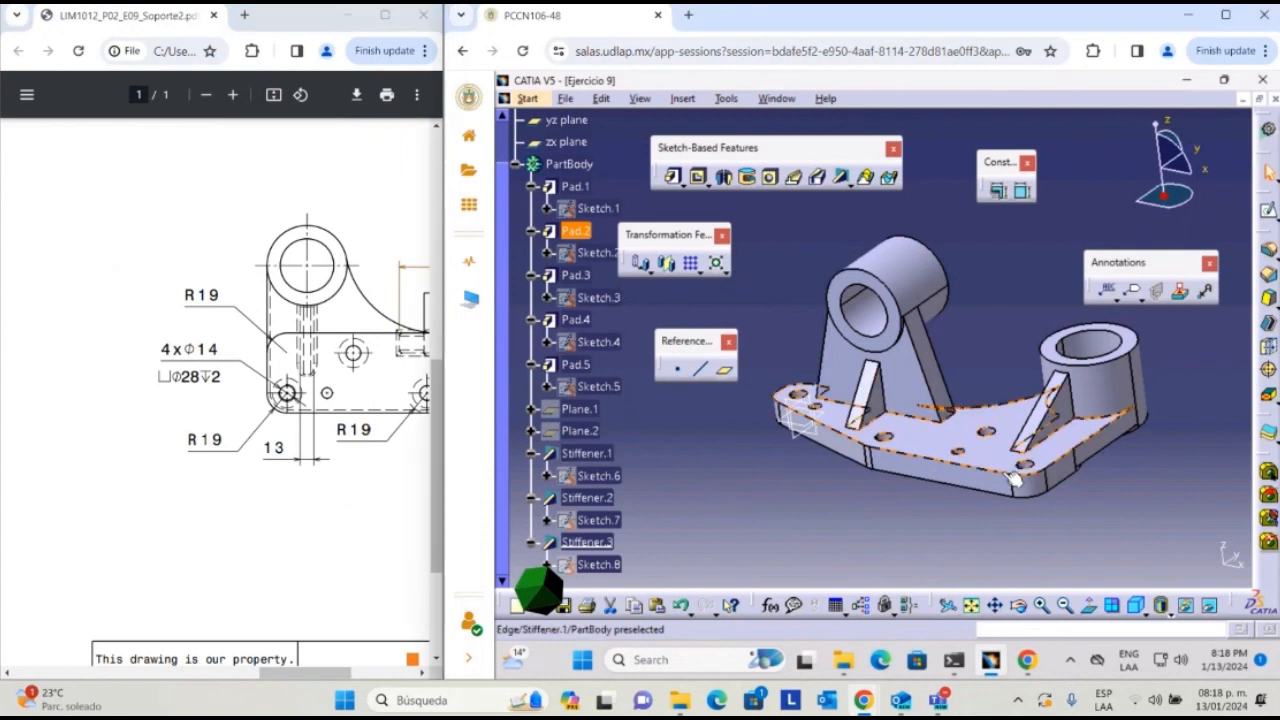
click(982, 421)
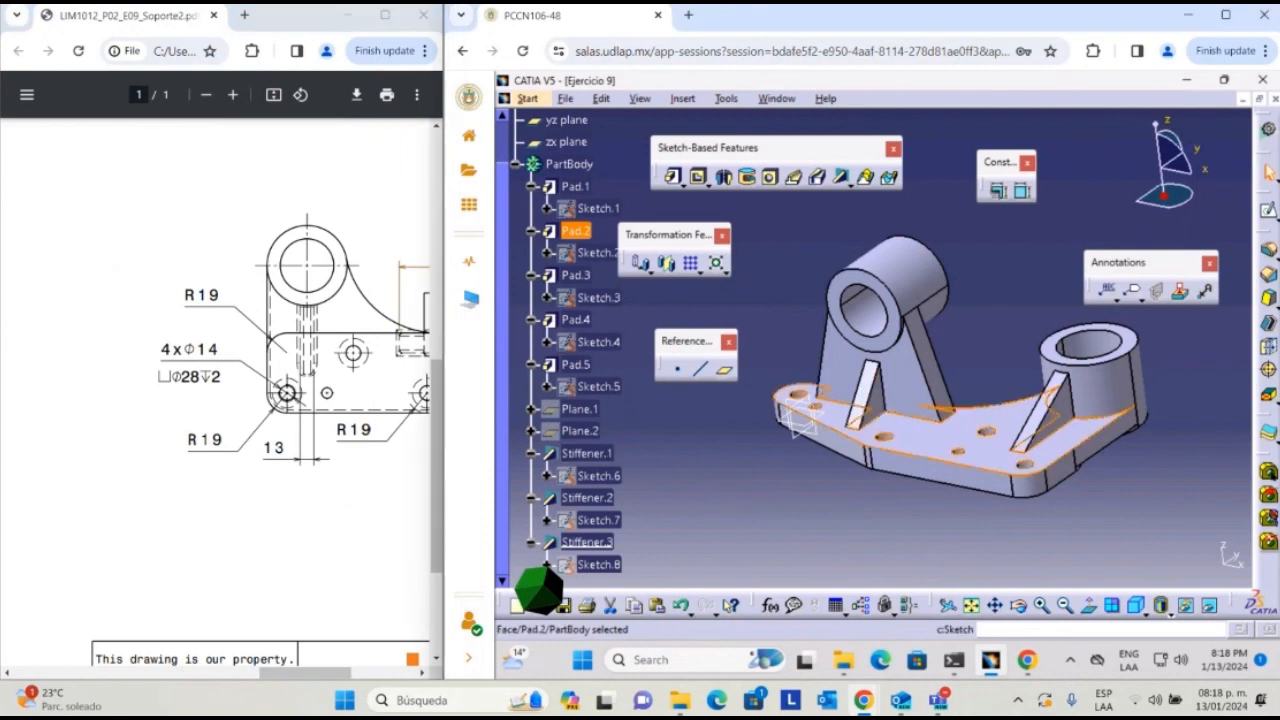
click(1270, 214)
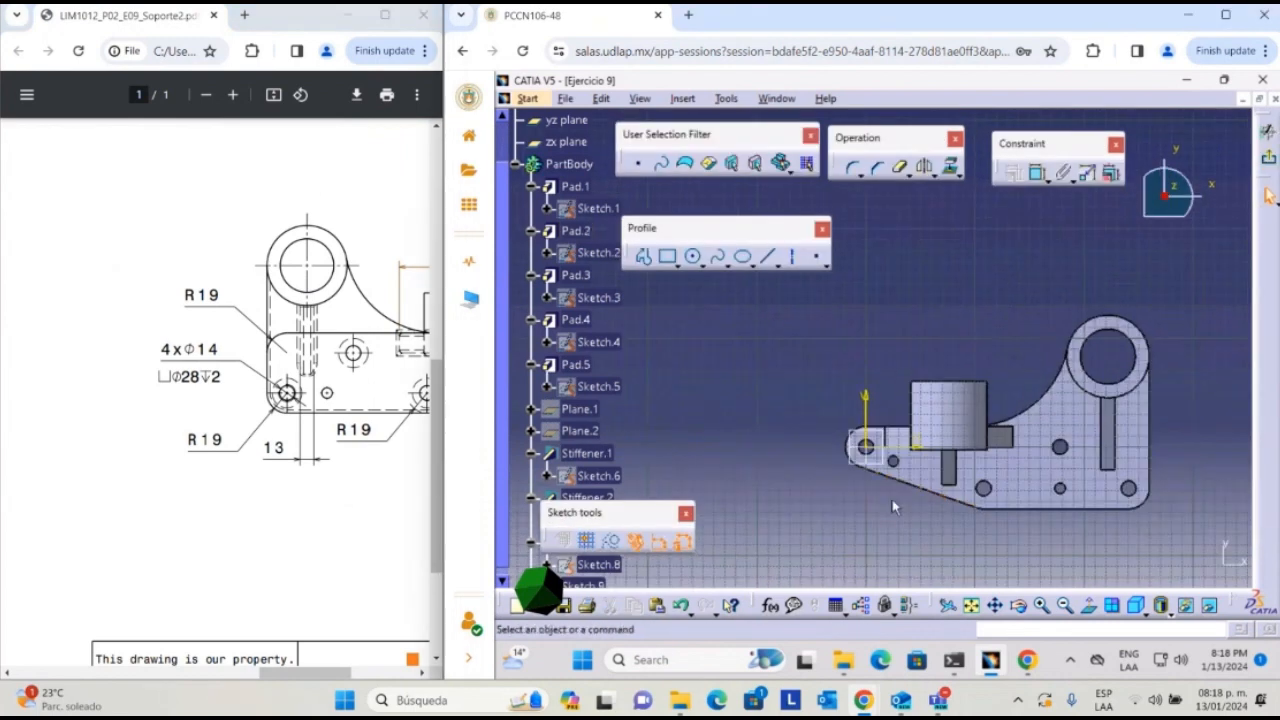
- Project the edges of the base's four 14 mm mounting holes into the sketch
mouse_move(866, 486)
middle_down()
mouse_move(789, 379)
mouse_move(826, 301)
mouse_move(745, 360)
middle_up()
click(743, 353)
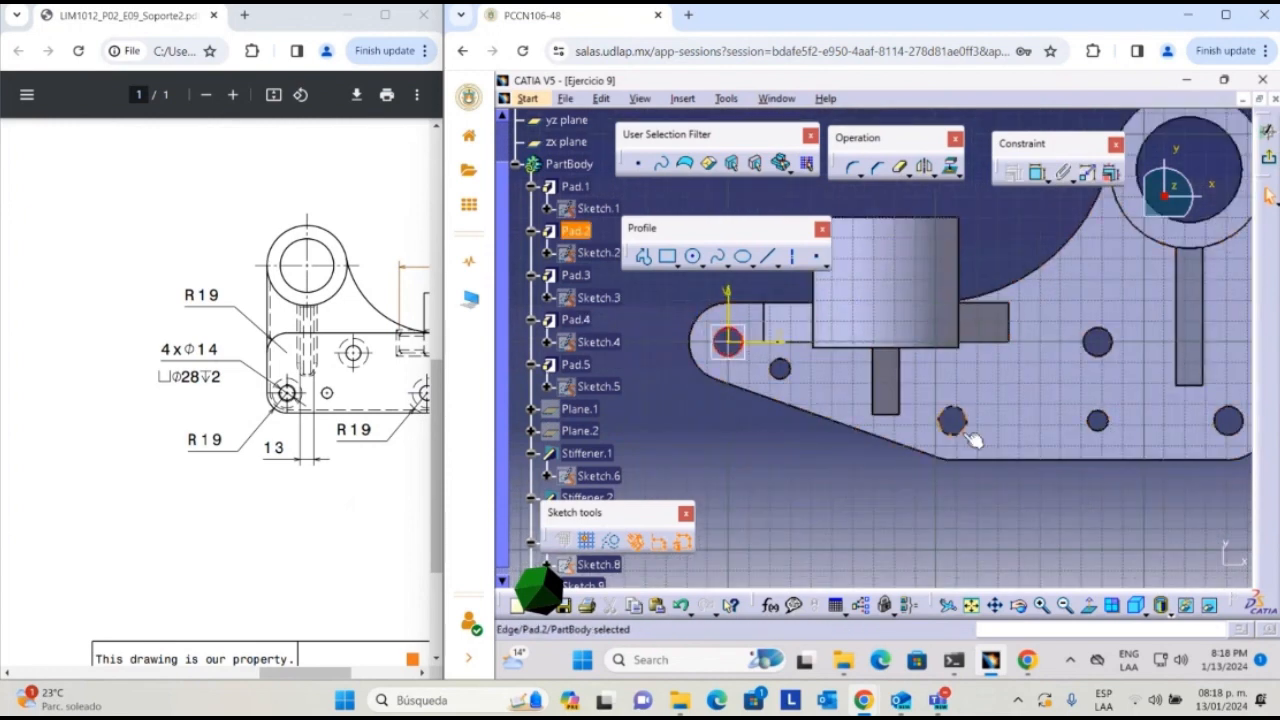
ctrl+click(966, 431)
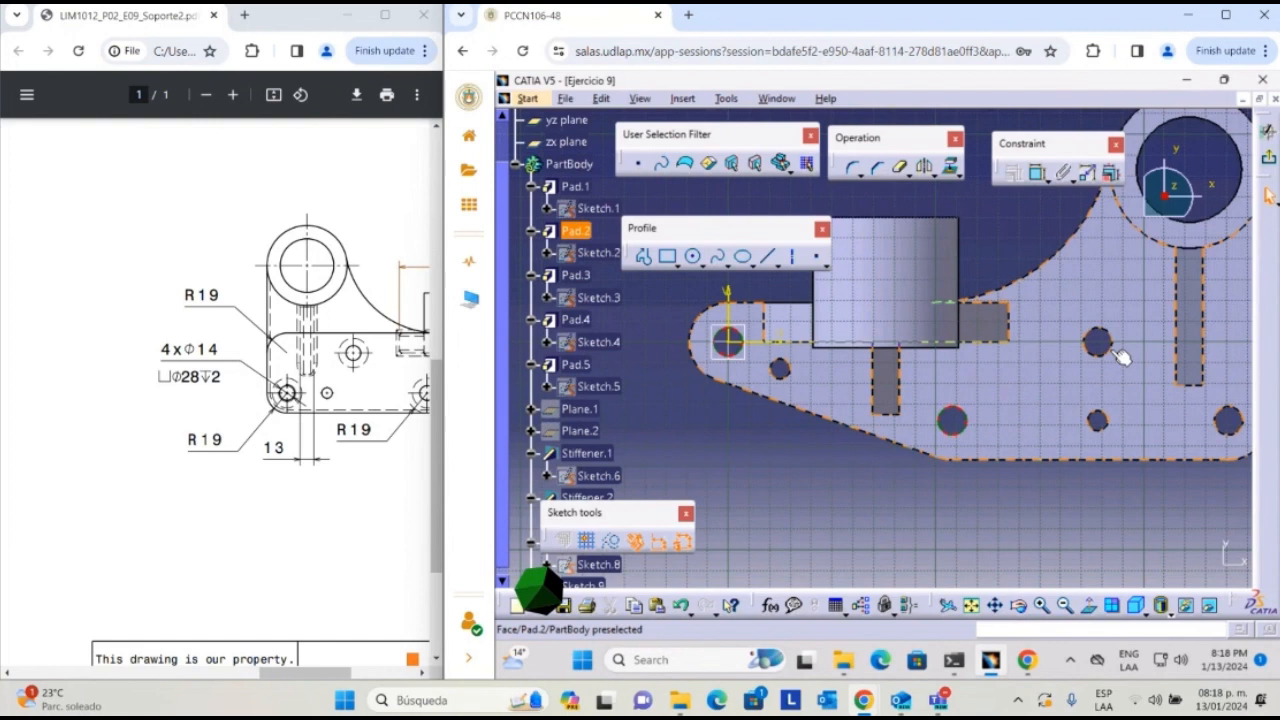
ctrl+click(1112, 352)
ctrl+click(1228, 420)
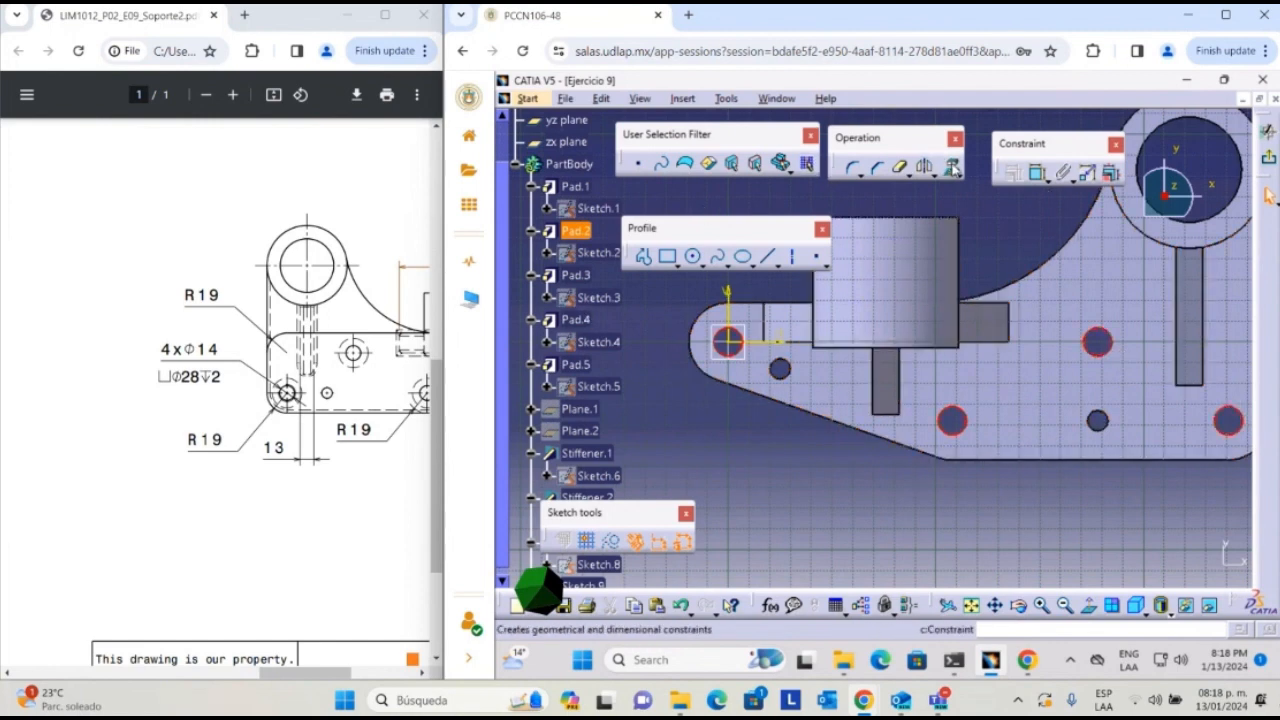
click(949, 166)
click(1140, 559)
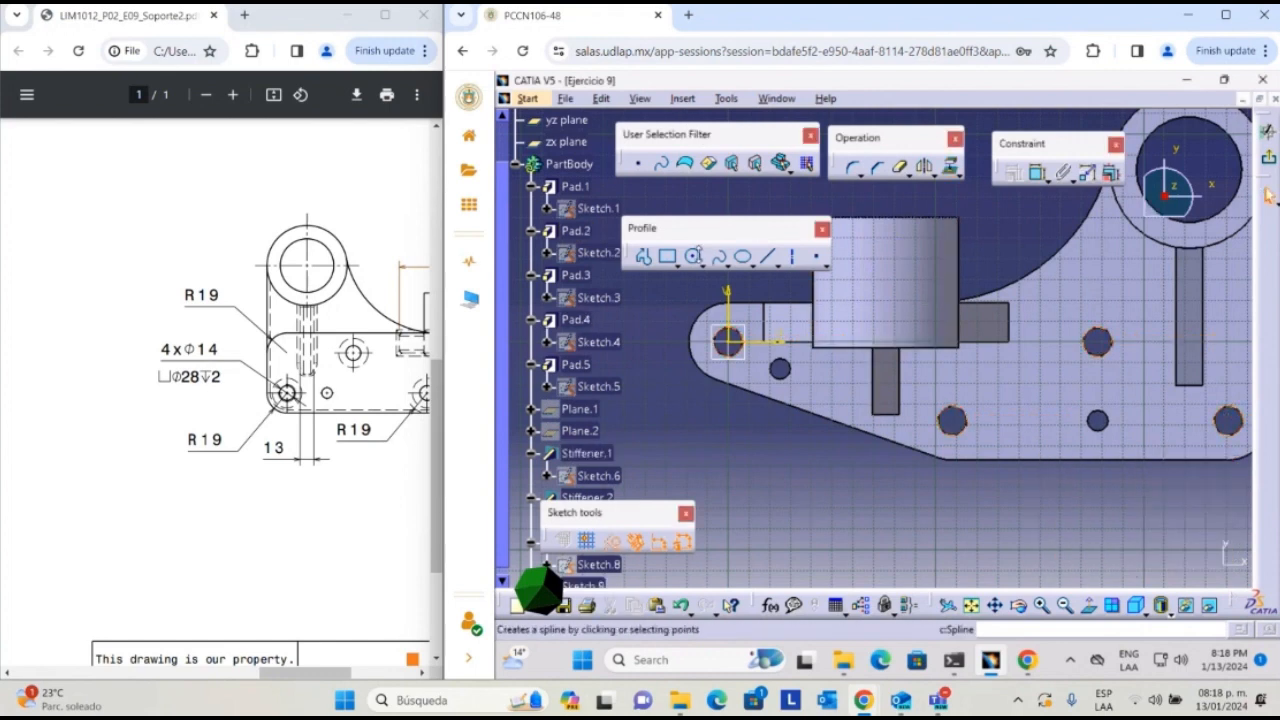
- Draw a circle about 62.6 mm in diameter centred on the mounting hole at the sketch origin
click(743, 256)
key(Escape)
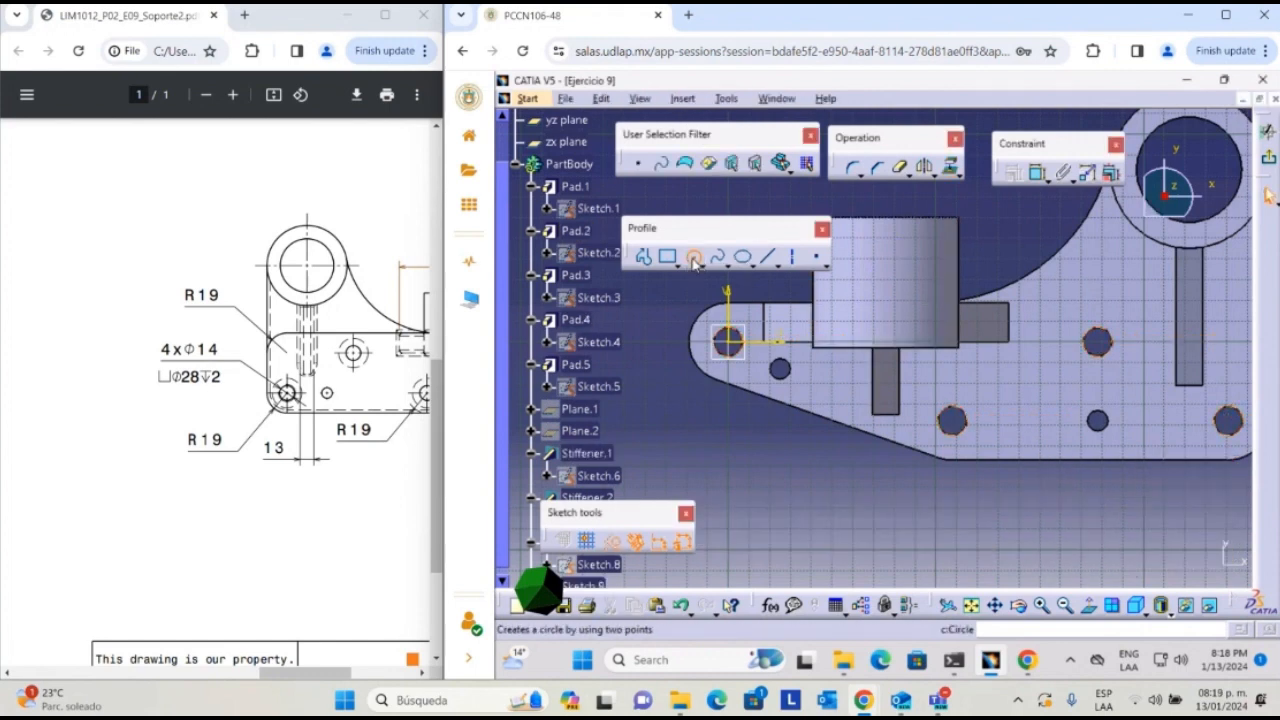
click(694, 257)
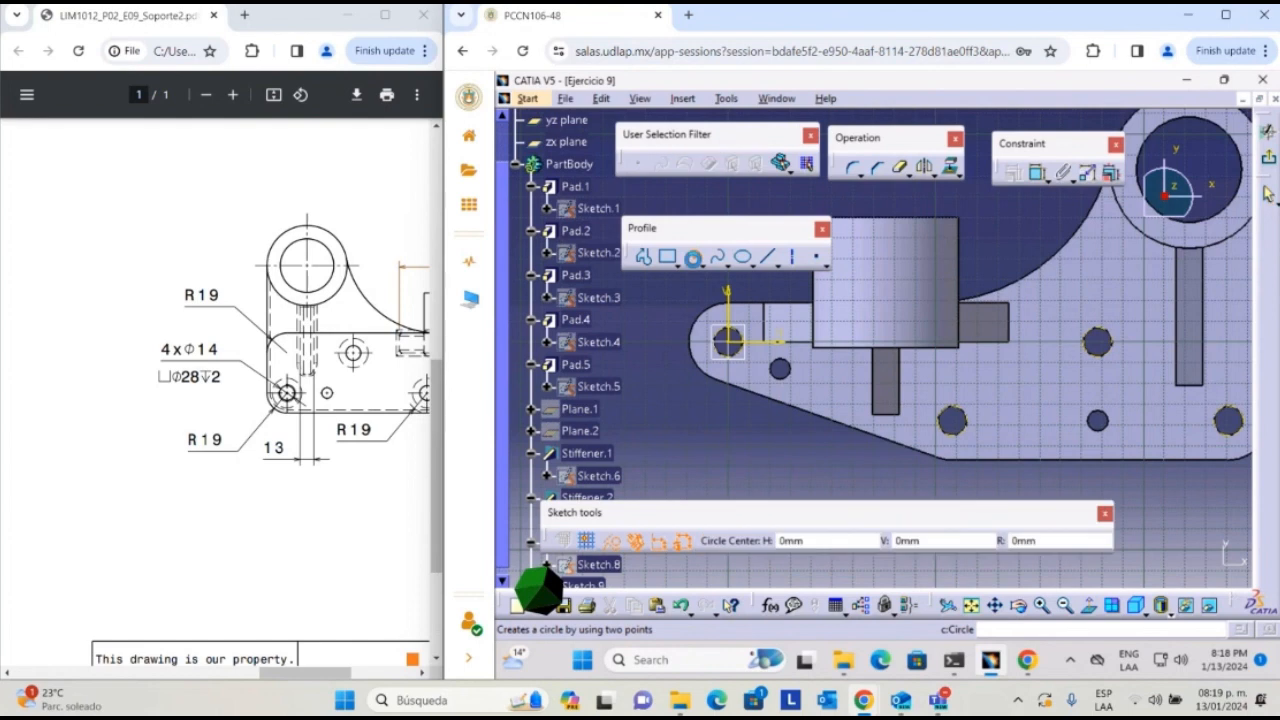
click(728, 341)
middle_drag(697, 303, 713, 320)
click(721, 320)
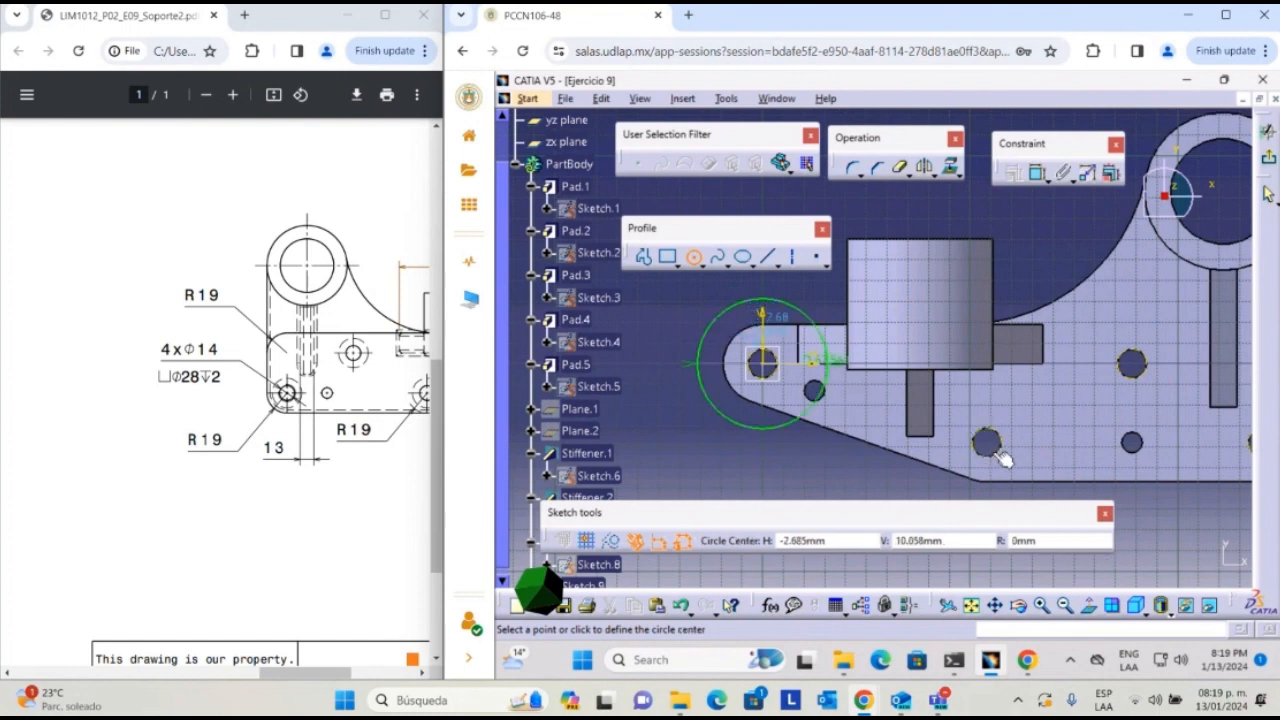
- Draw circles about 13 to 19 mm in radius centred on the other three mounting holes
mouse_move(1022, 408)
middle_down()
mouse_move(943, 360)
mouse_move(749, 514)
mouse_move(710, 494)
middle_up()
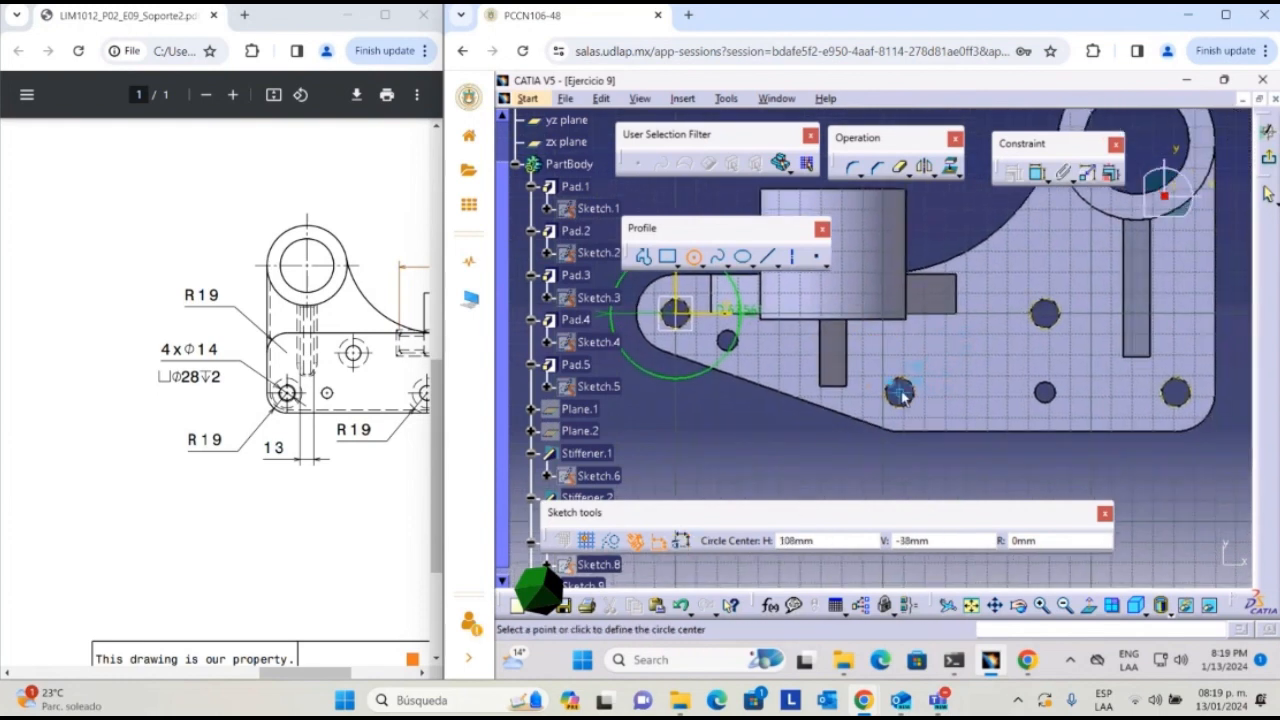
click(900, 391)
click(933, 410)
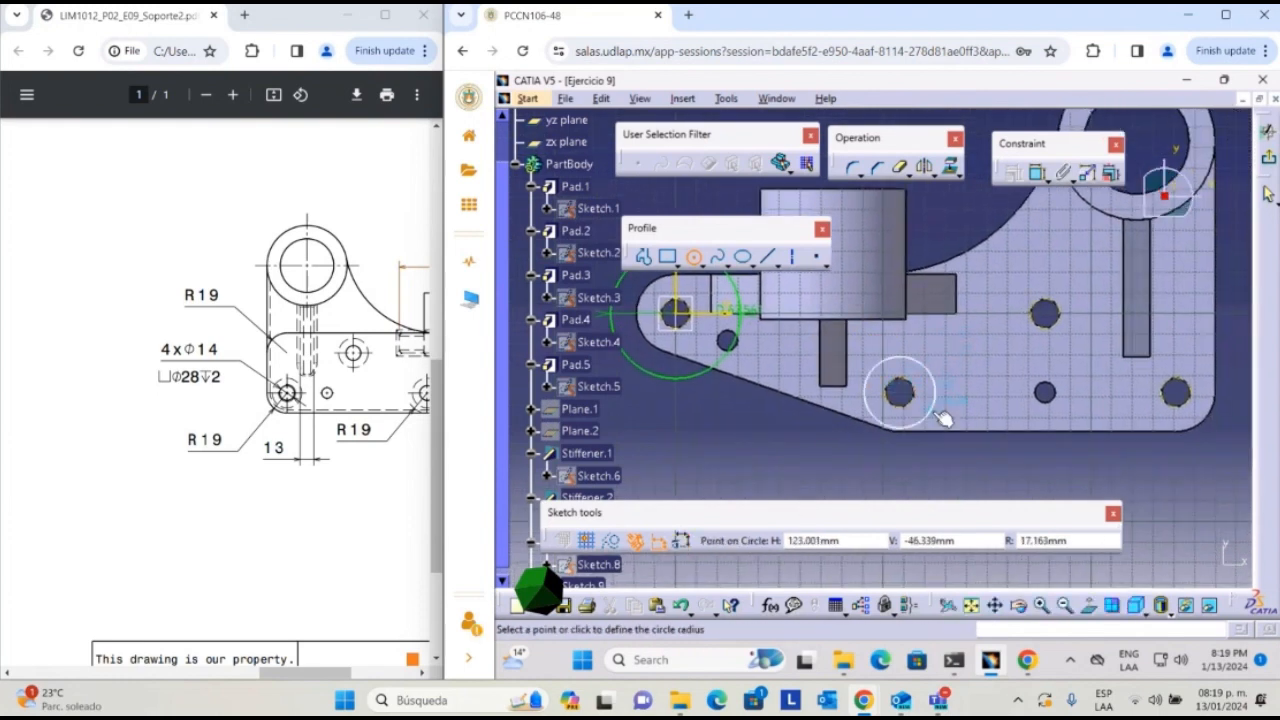
click(1045, 313)
click(1078, 330)
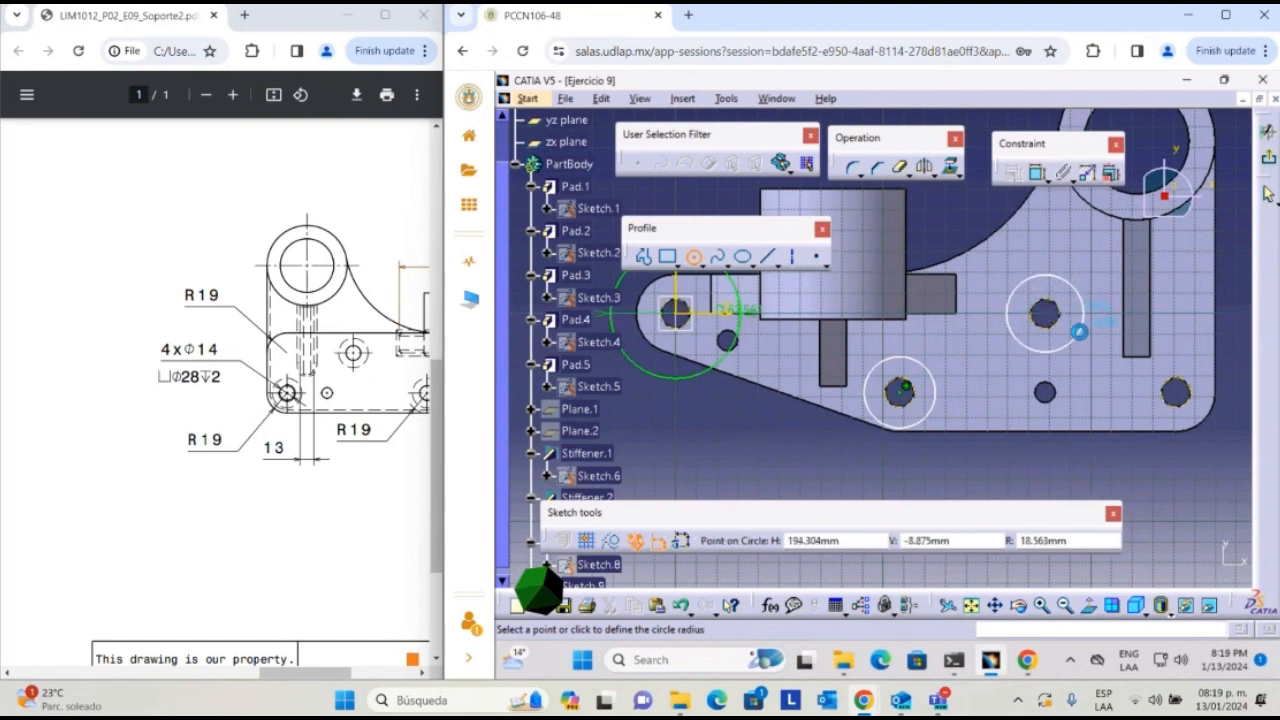
click(1177, 392)
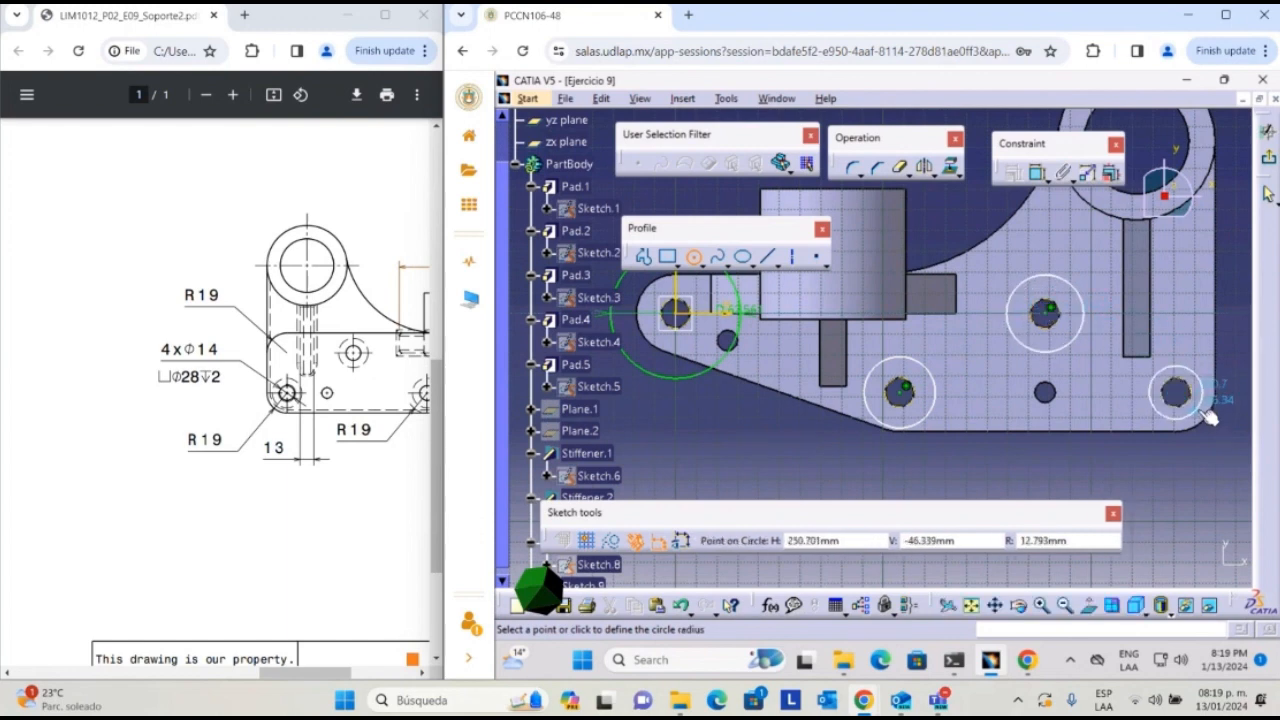
click(1190, 404)
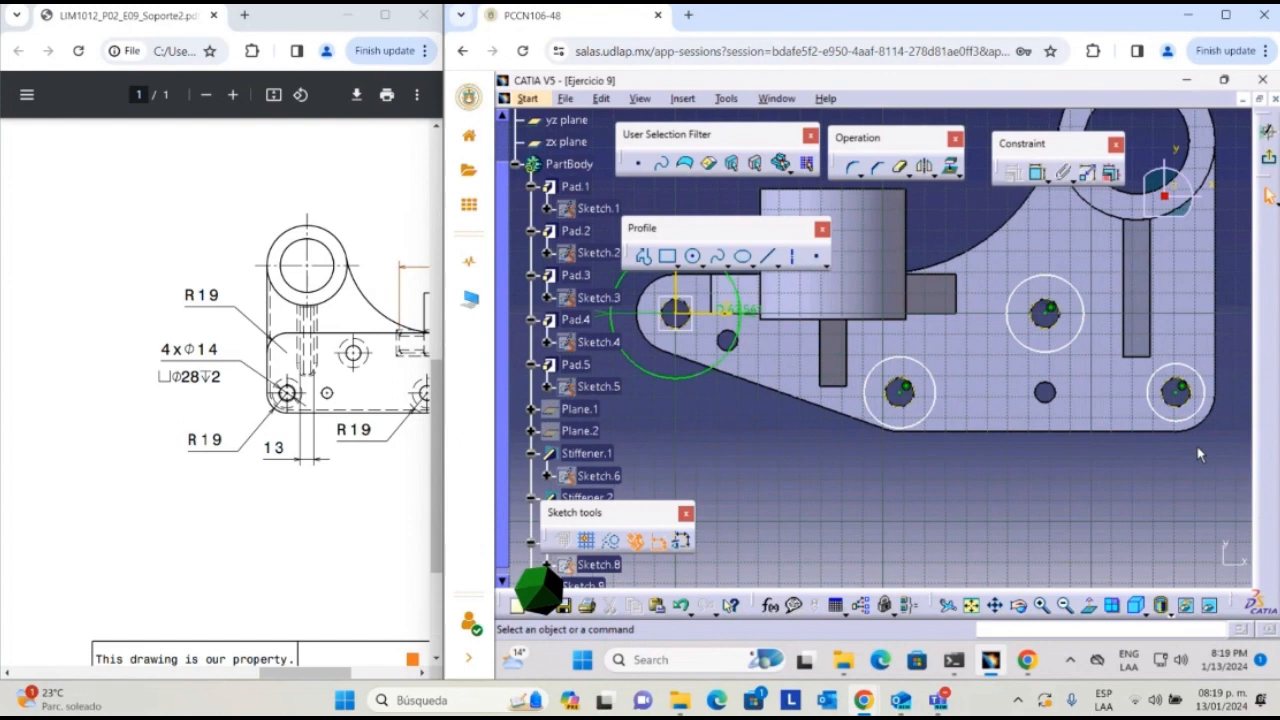
- Set the diameter of the circle around the origin's mounting hole to 28 mm
click(746, 311)
middle_drag(783, 297, 1021, 309)
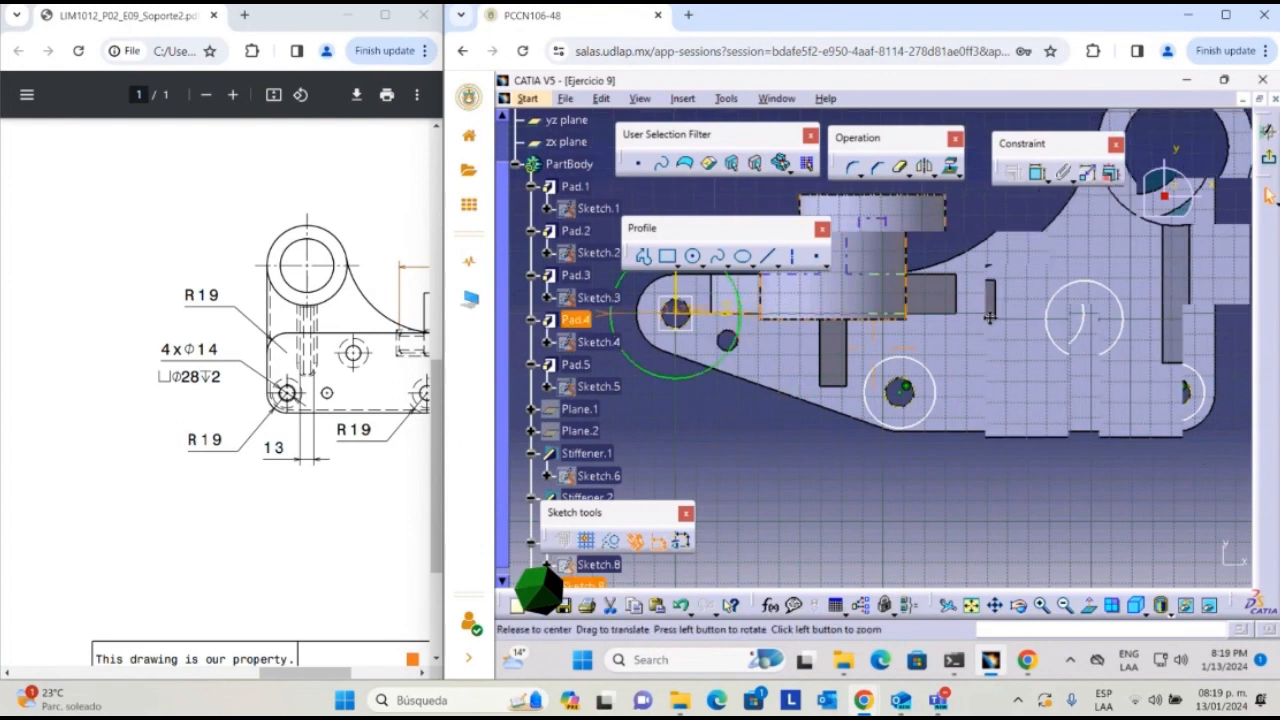
drag(695, 412, 714, 442)
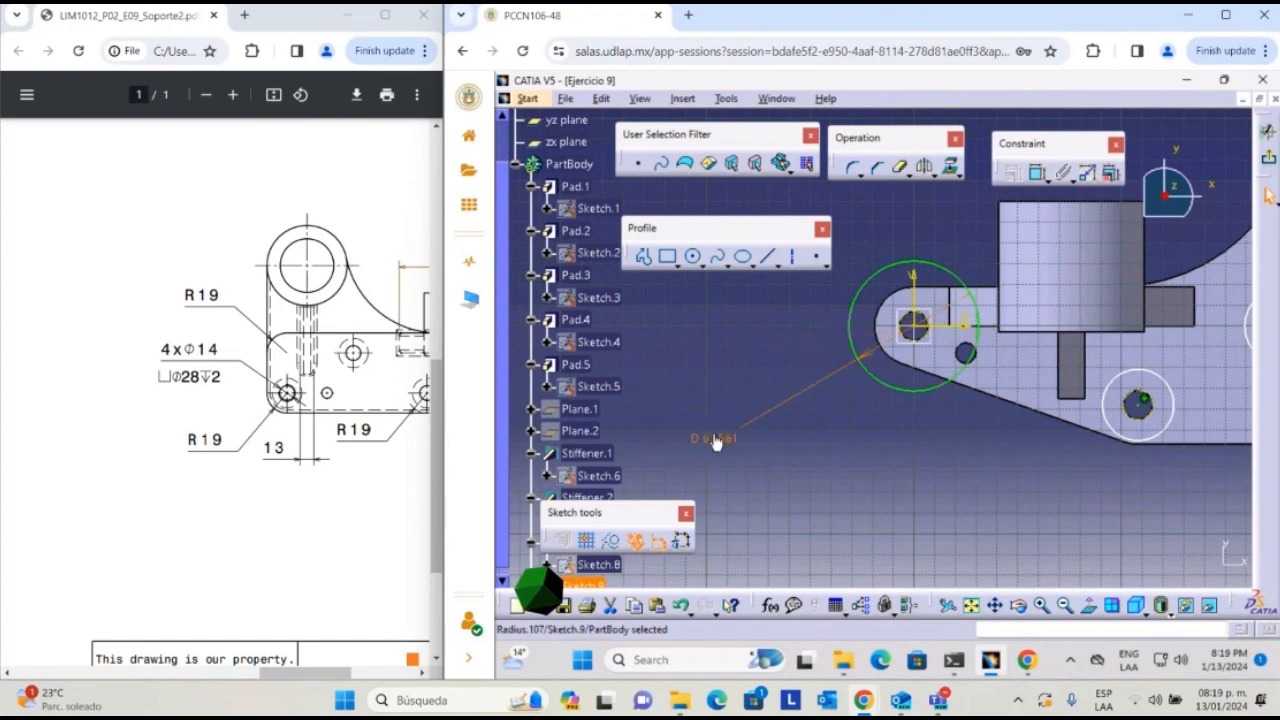
double_click(716, 442)
text(28)
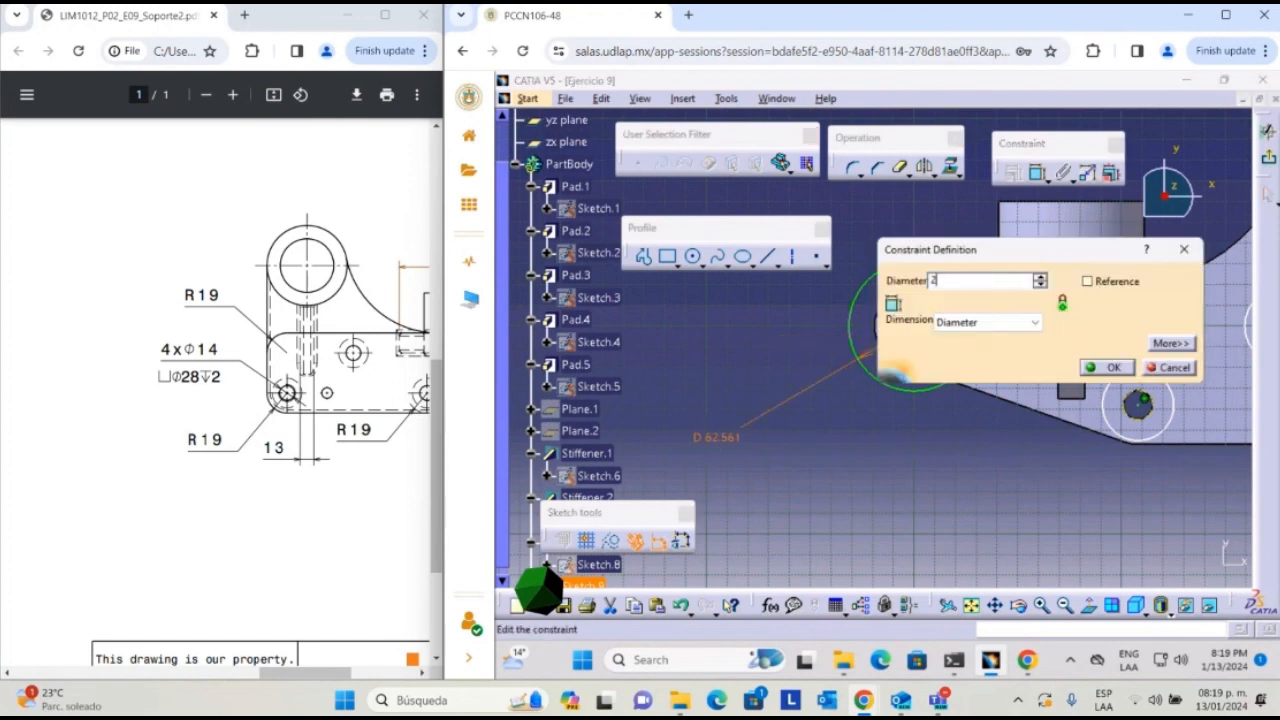
key(Return)
click(877, 407)
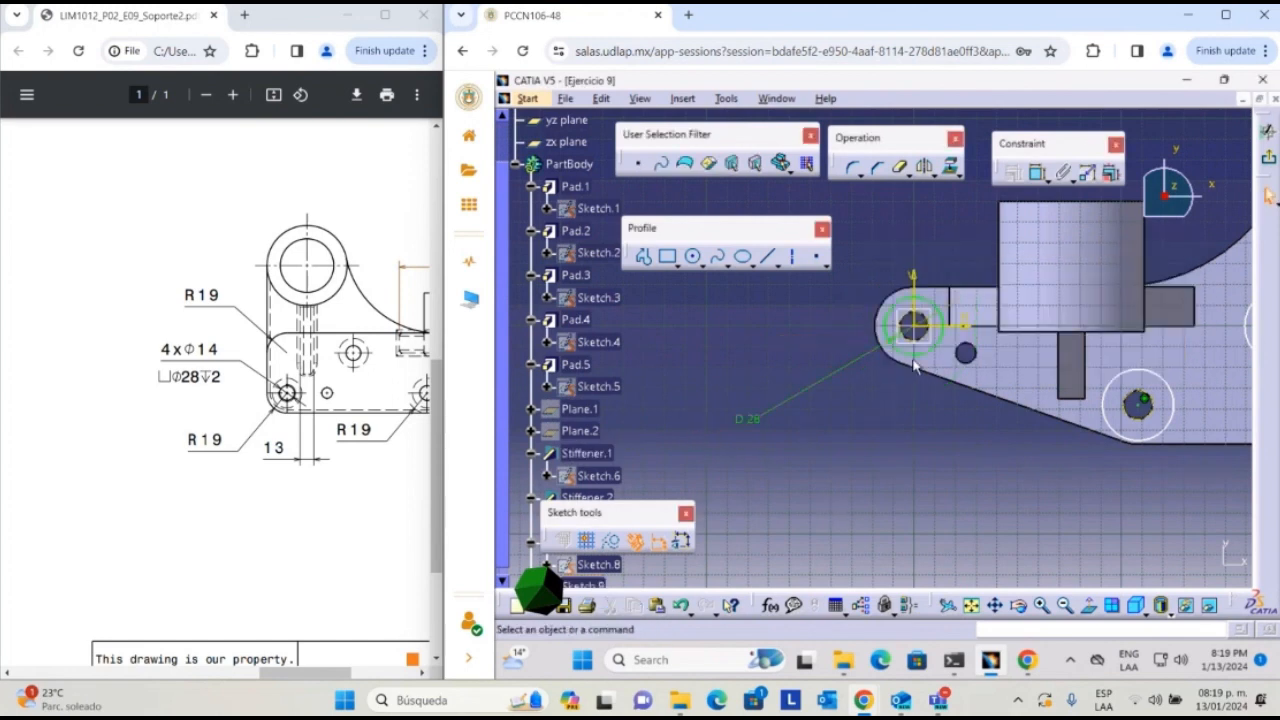
- Apply an Equal constraint between the 28 mm circle at the origin and the circle around the hole beside the base's slanted edge
click(932, 362)
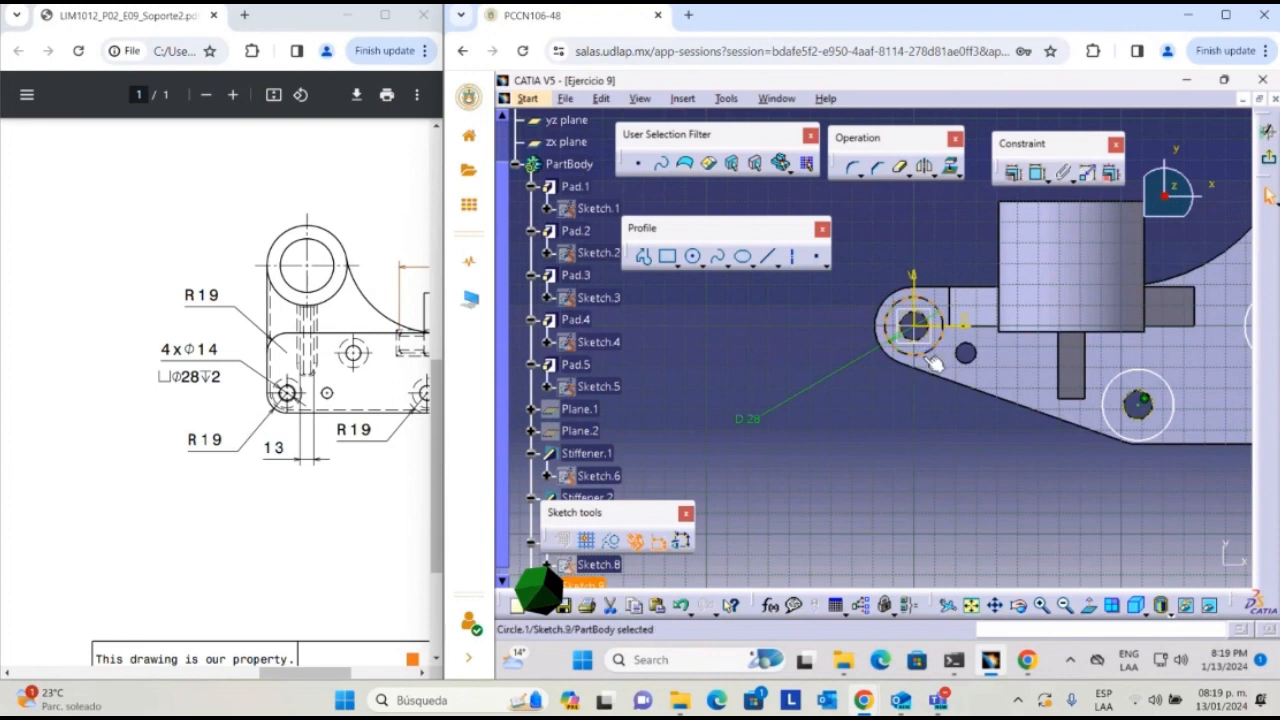
ctrl+click(1140, 378)
click(1013, 172)
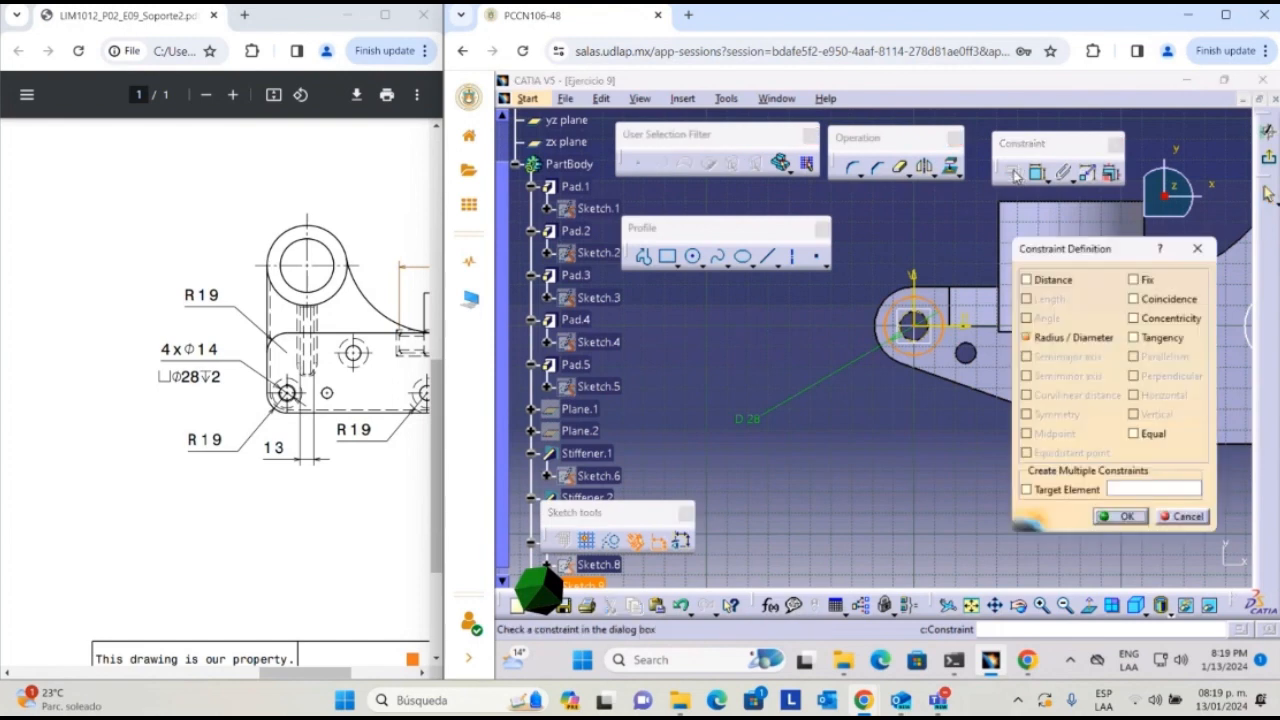
click(1133, 433)
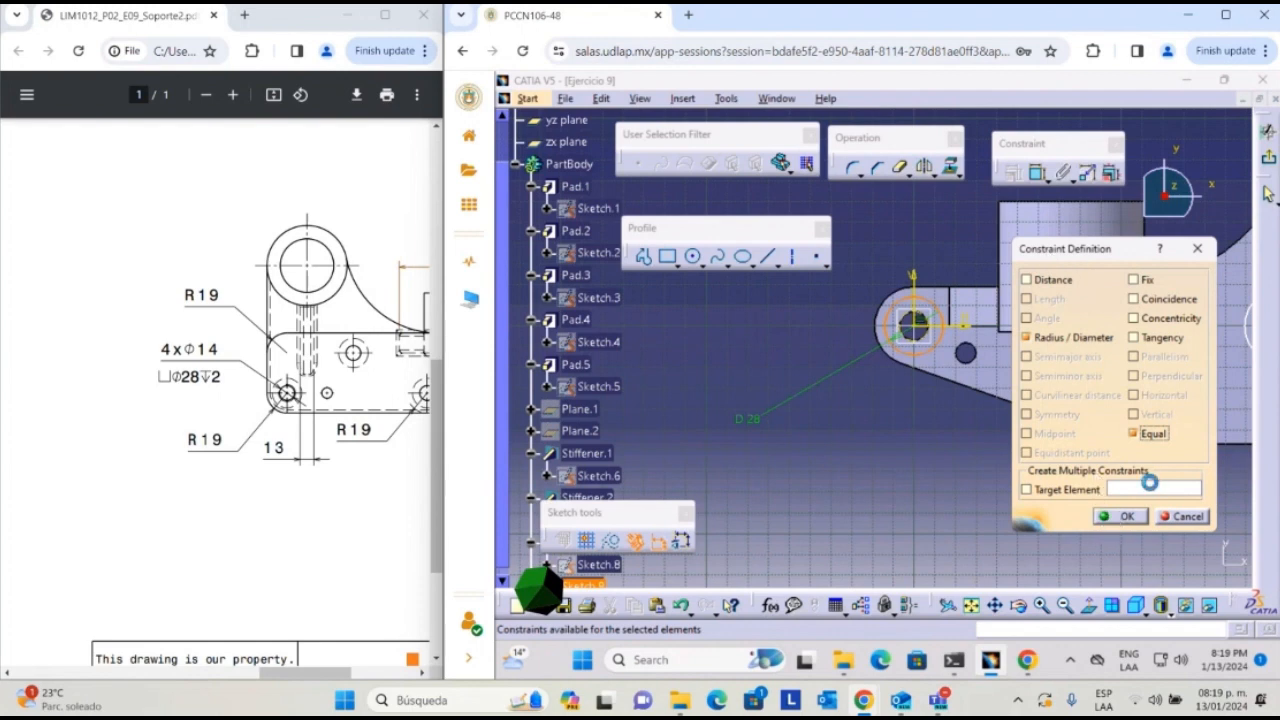
- Dimension the circle around the inner mounting hole beside the upright stiffener and set its diameter to 28 mm
middle_drag(1130, 467, 819, 456)
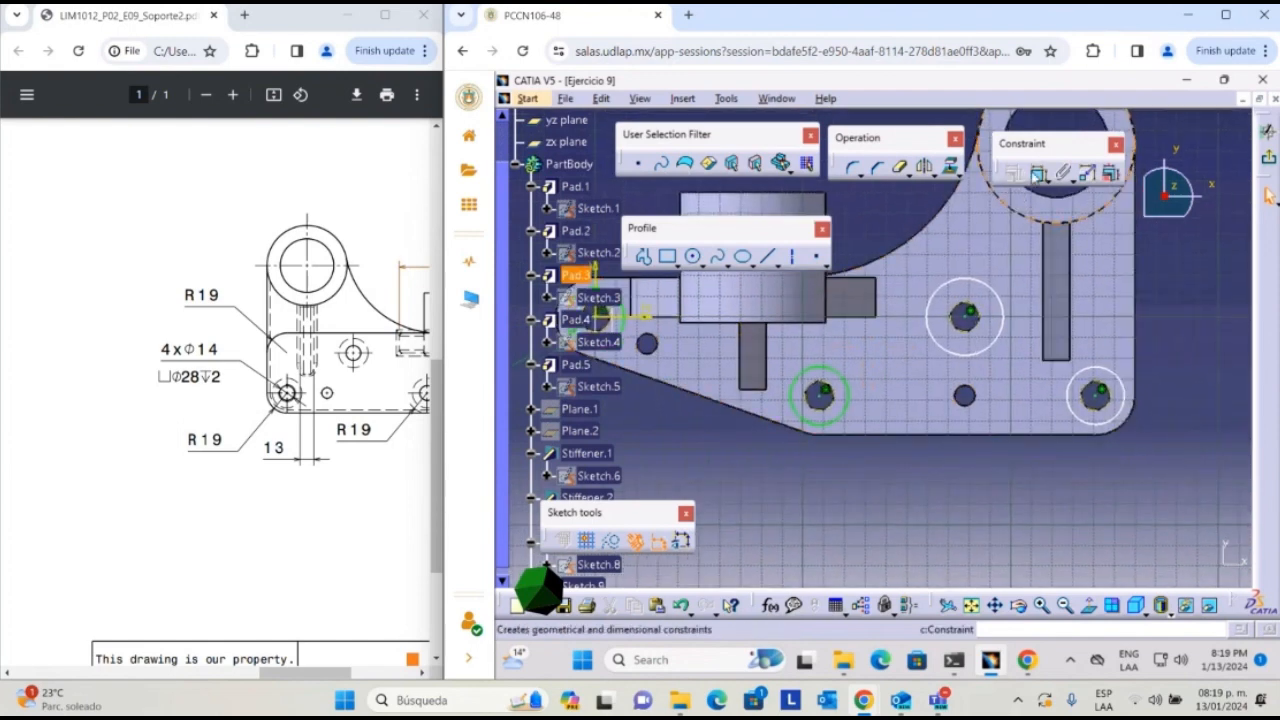
click(1036, 172)
click(962, 354)
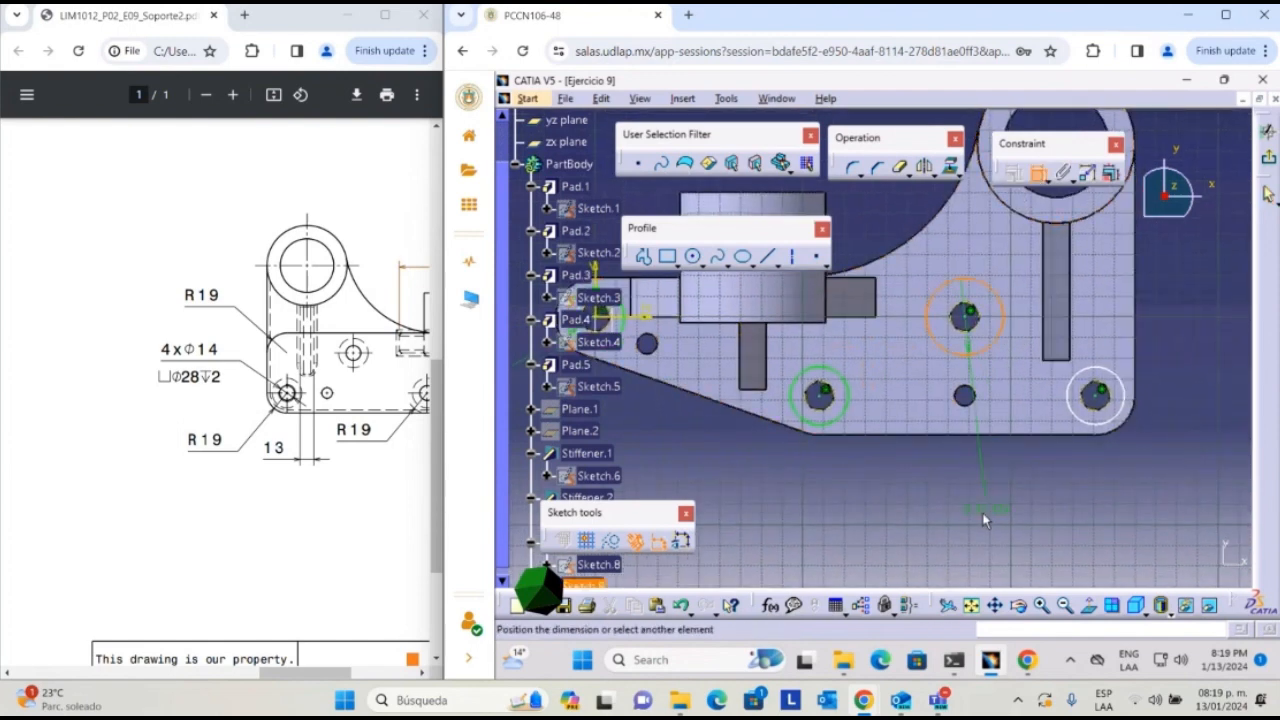
click(983, 519)
double_click(985, 510)
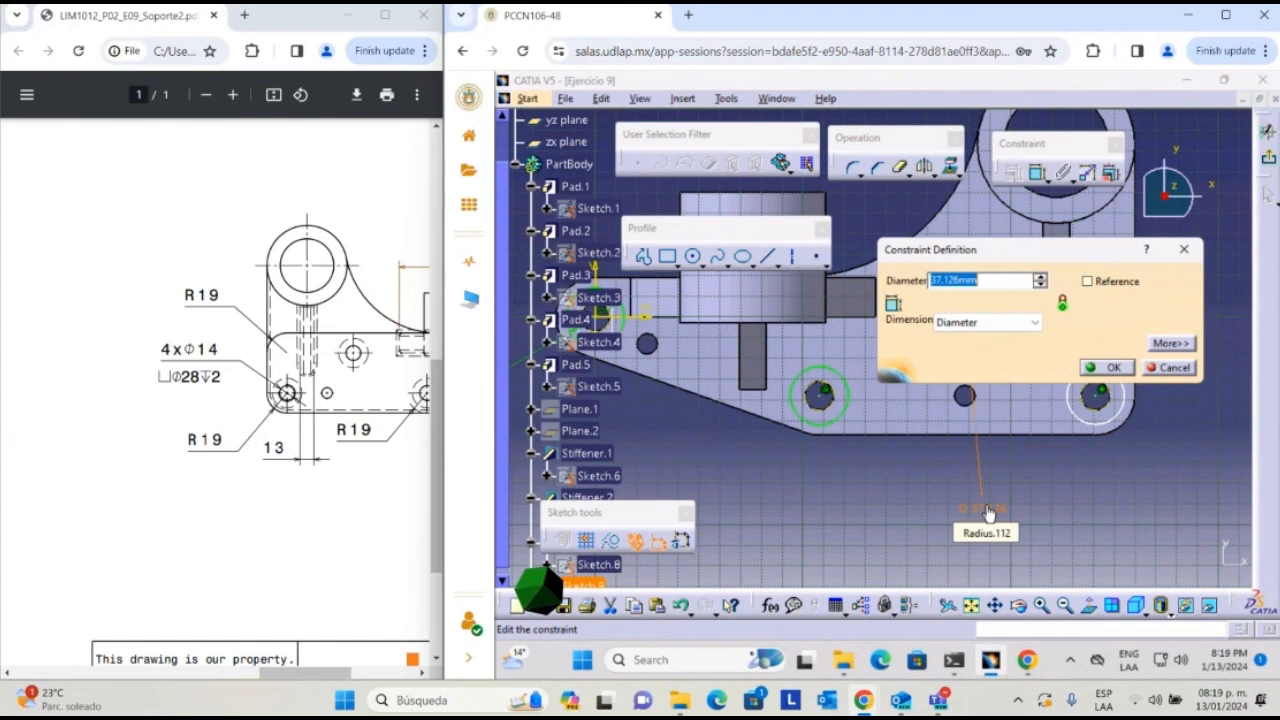
key(Return)
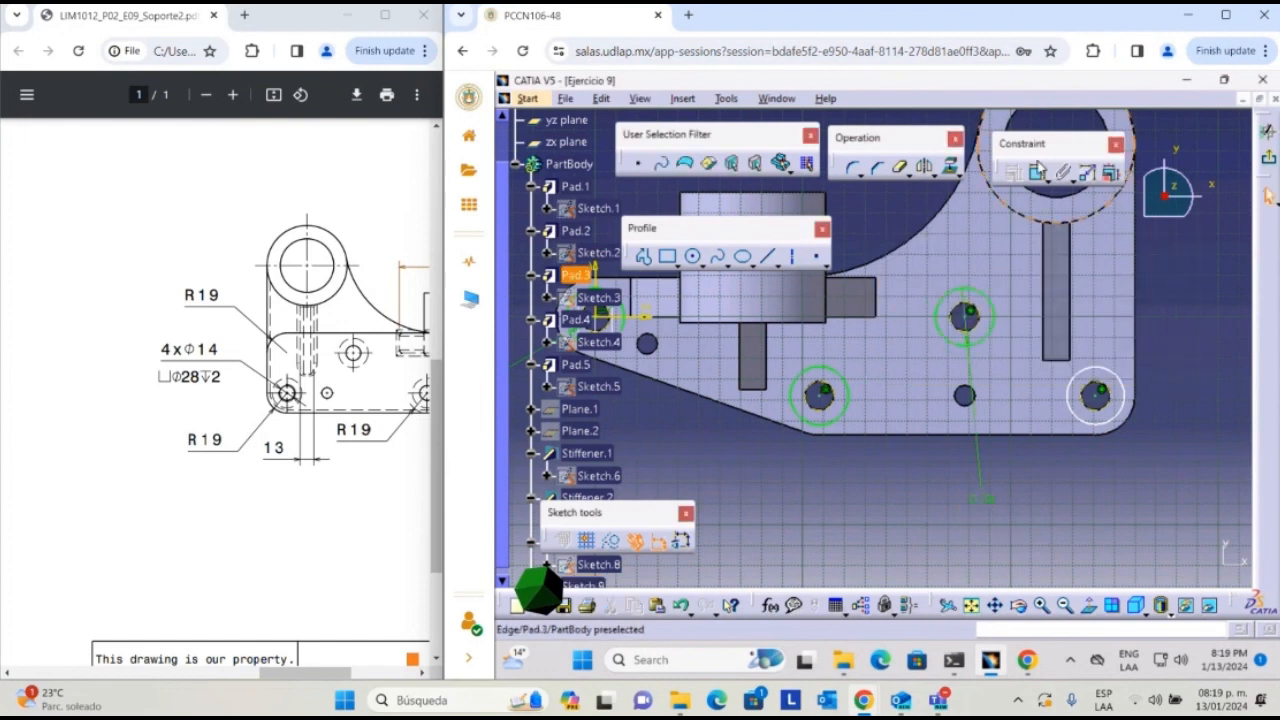
- Make the circle at the base's rounded corner equal to the one beside the slanted edge, and exit the sketch
click(843, 409)
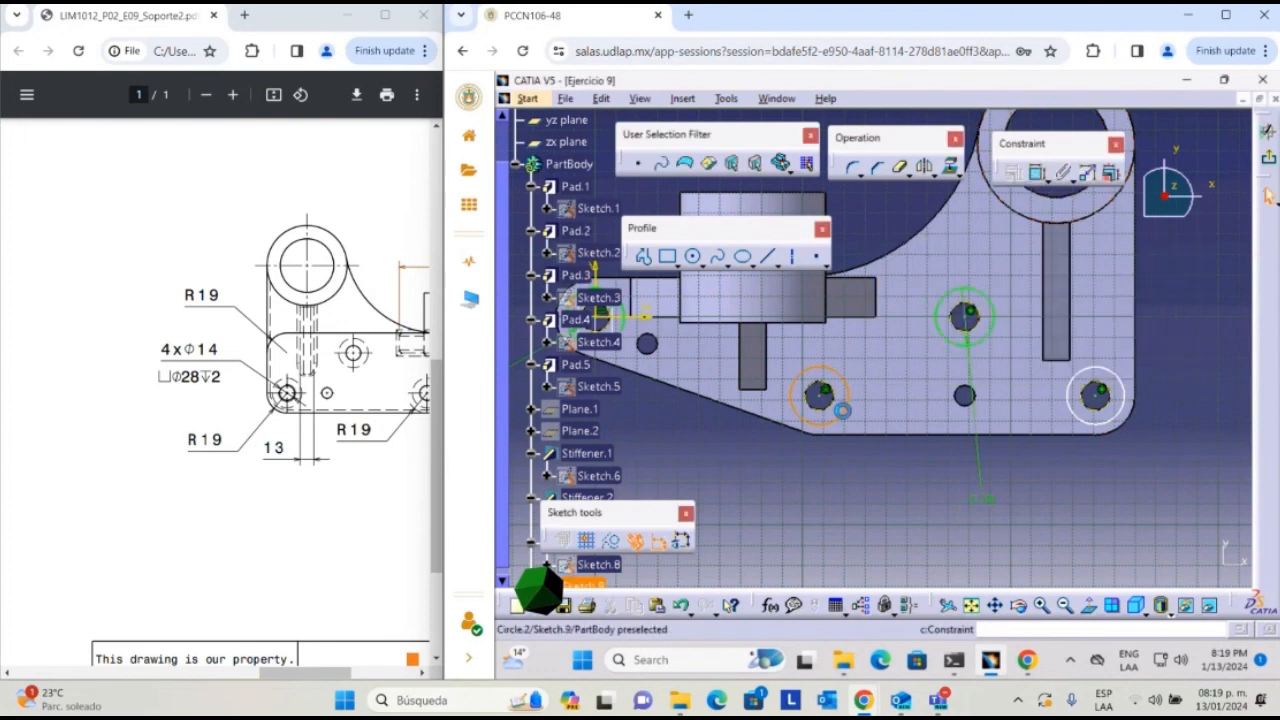
ctrl+click(1070, 393)
click(1036, 172)
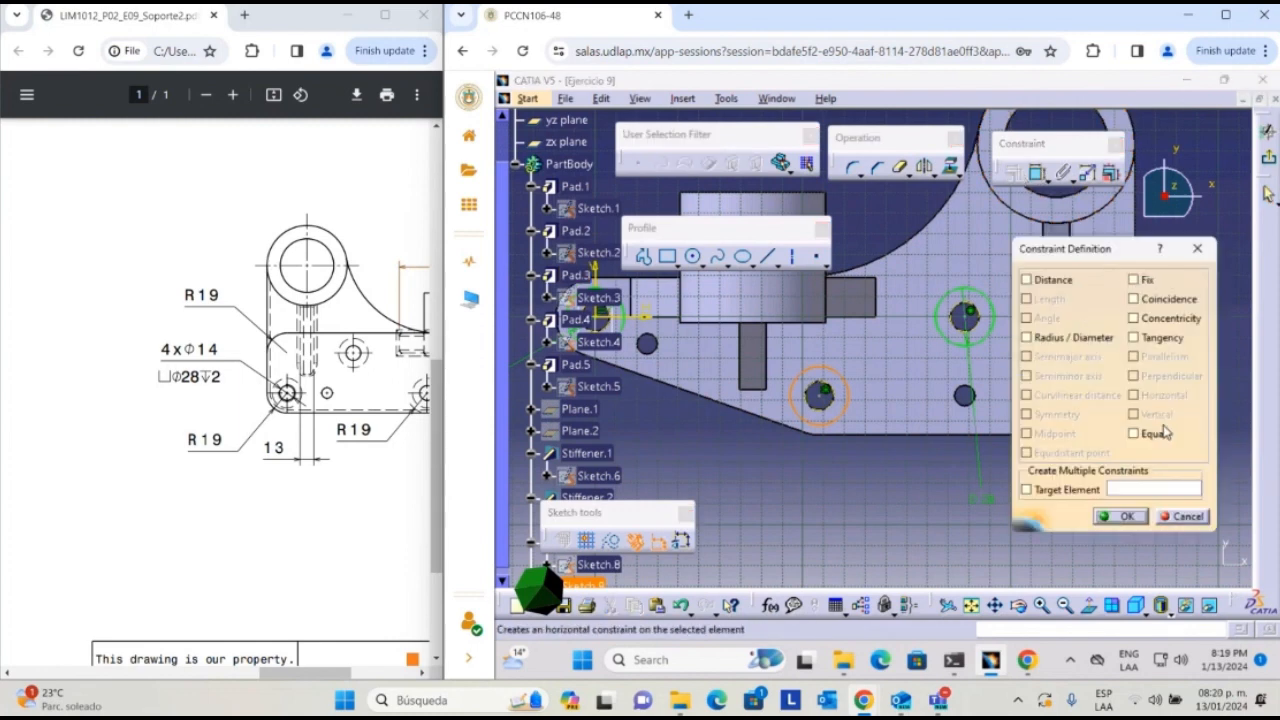
click(1134, 434)
click(1124, 516)
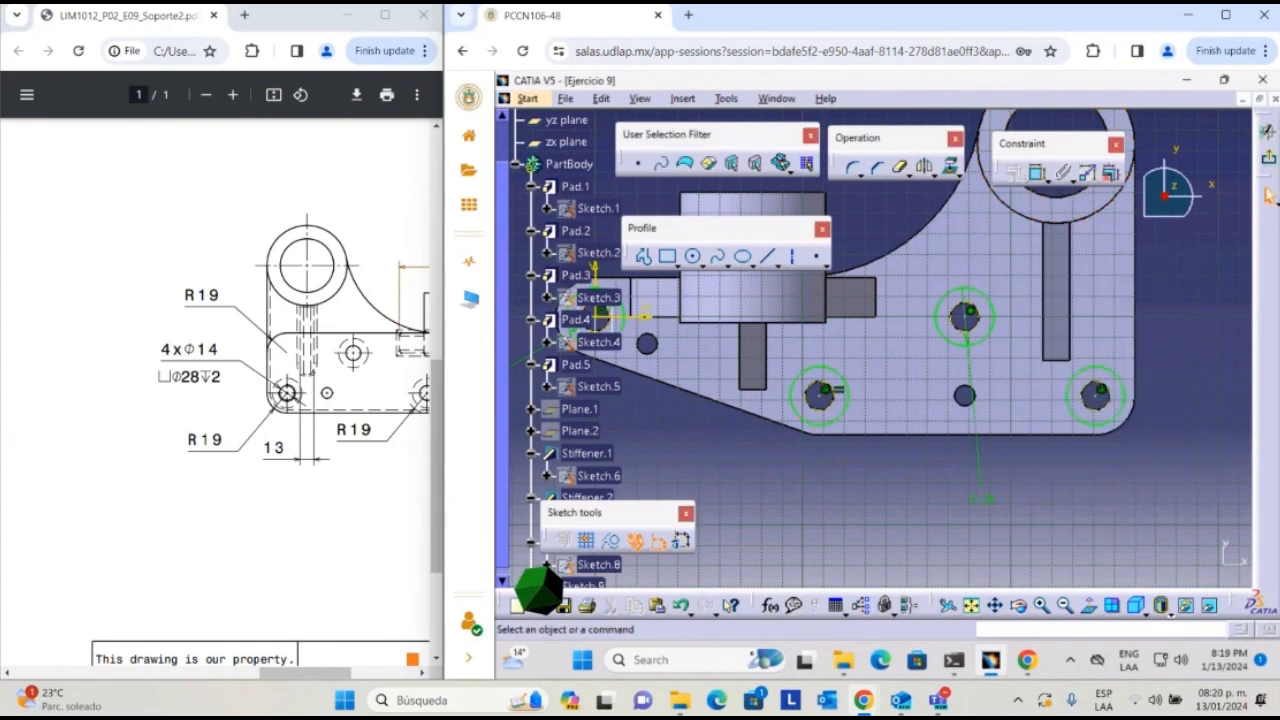
click(1268, 157)
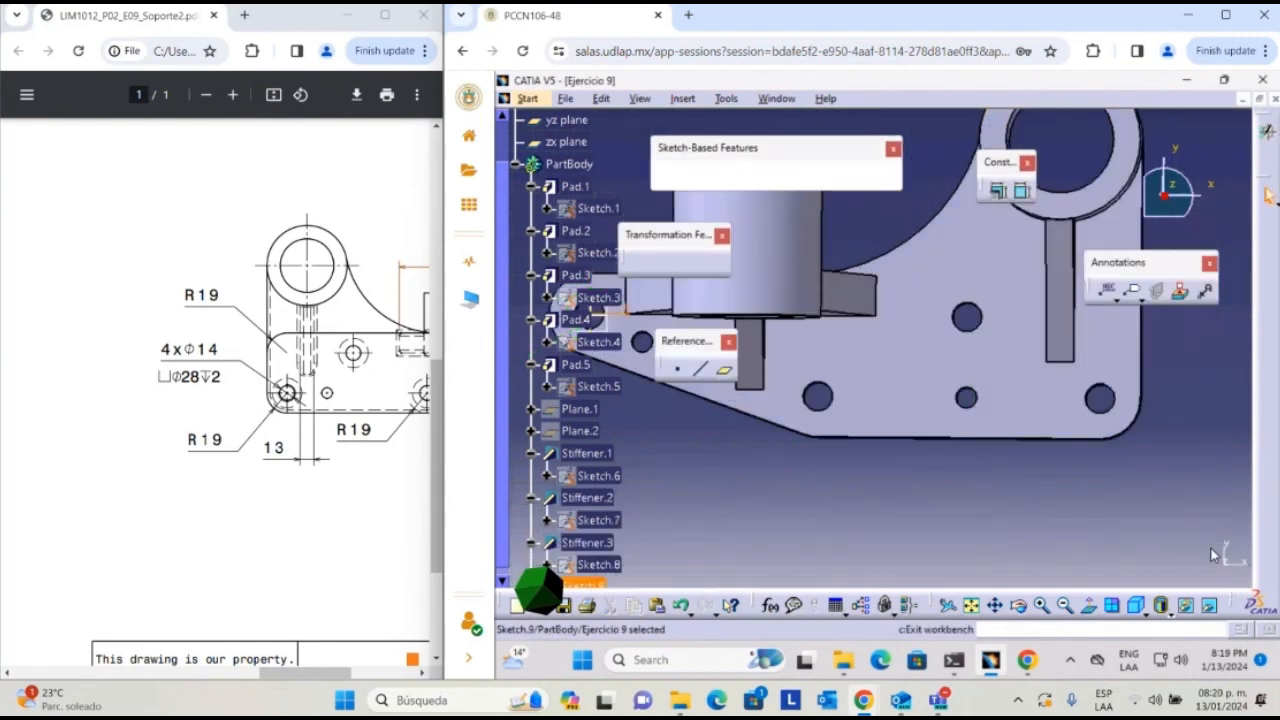
- Cut the four counterbores with a 2 mm deep pocket from Sketch.9
click(918, 237)
middle_drag(917, 237, 957, 321)
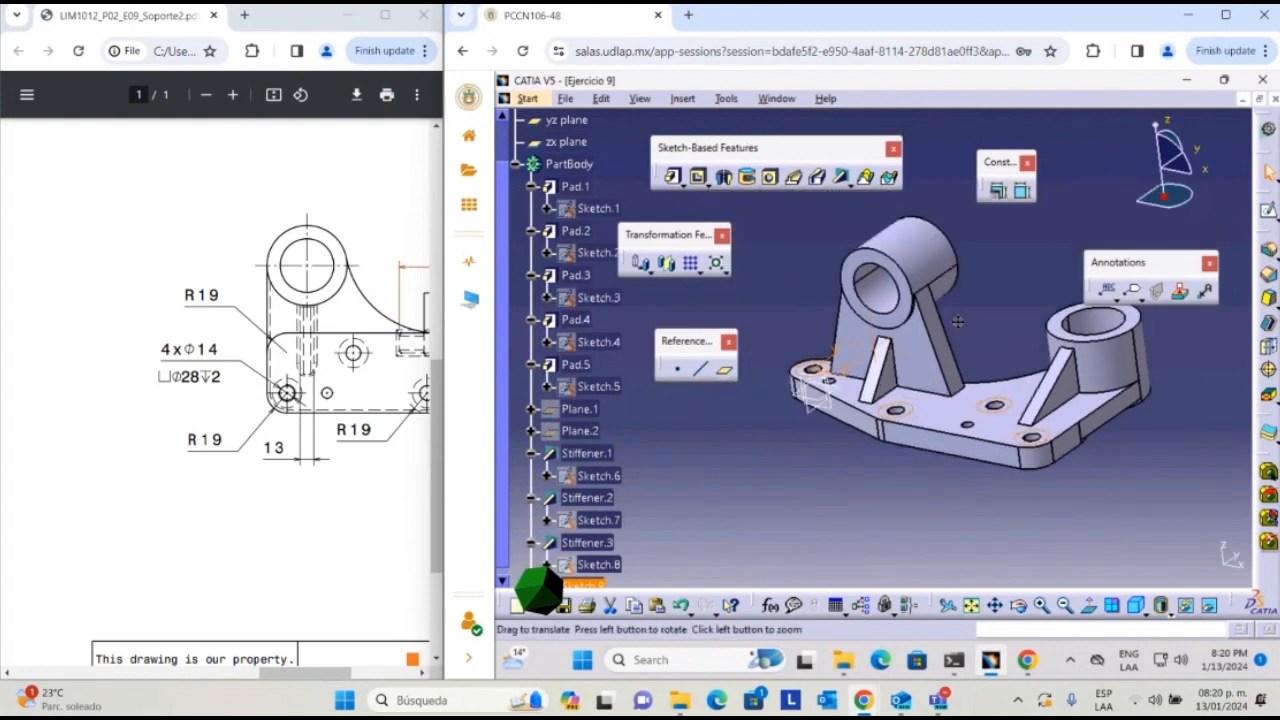
click(698, 177)
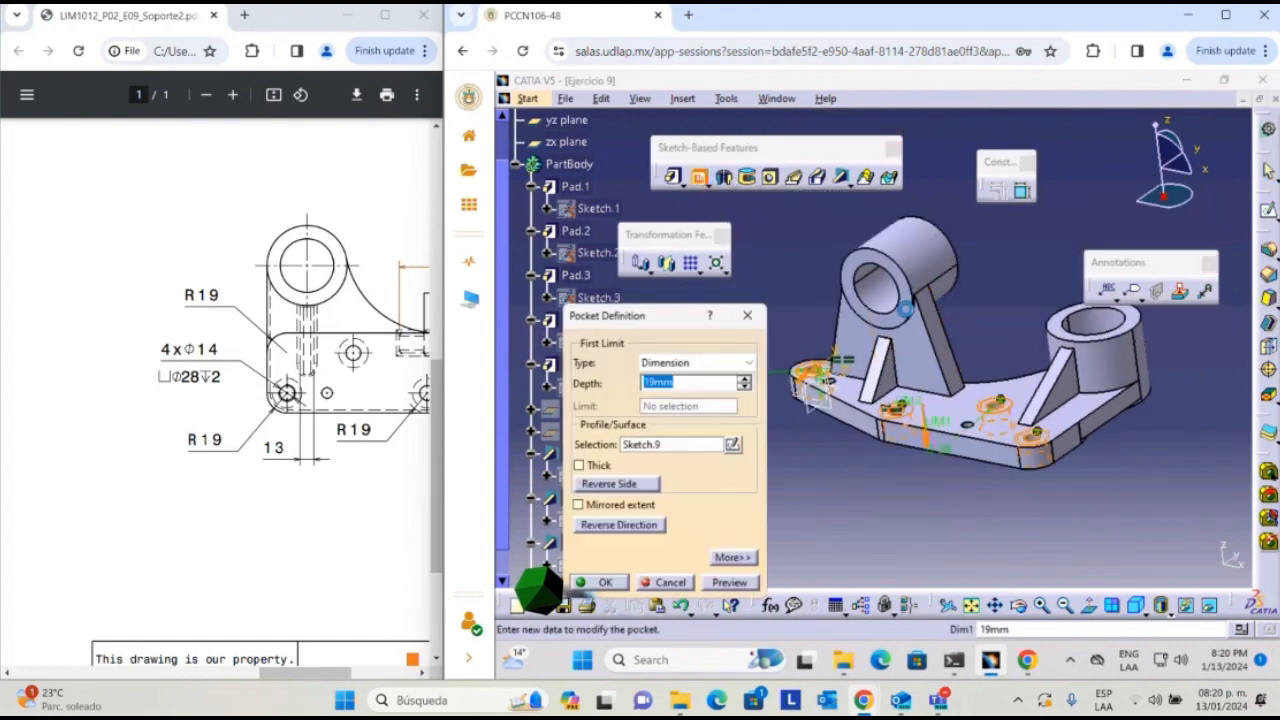
text(2)
click(726, 587)
click(601, 580)
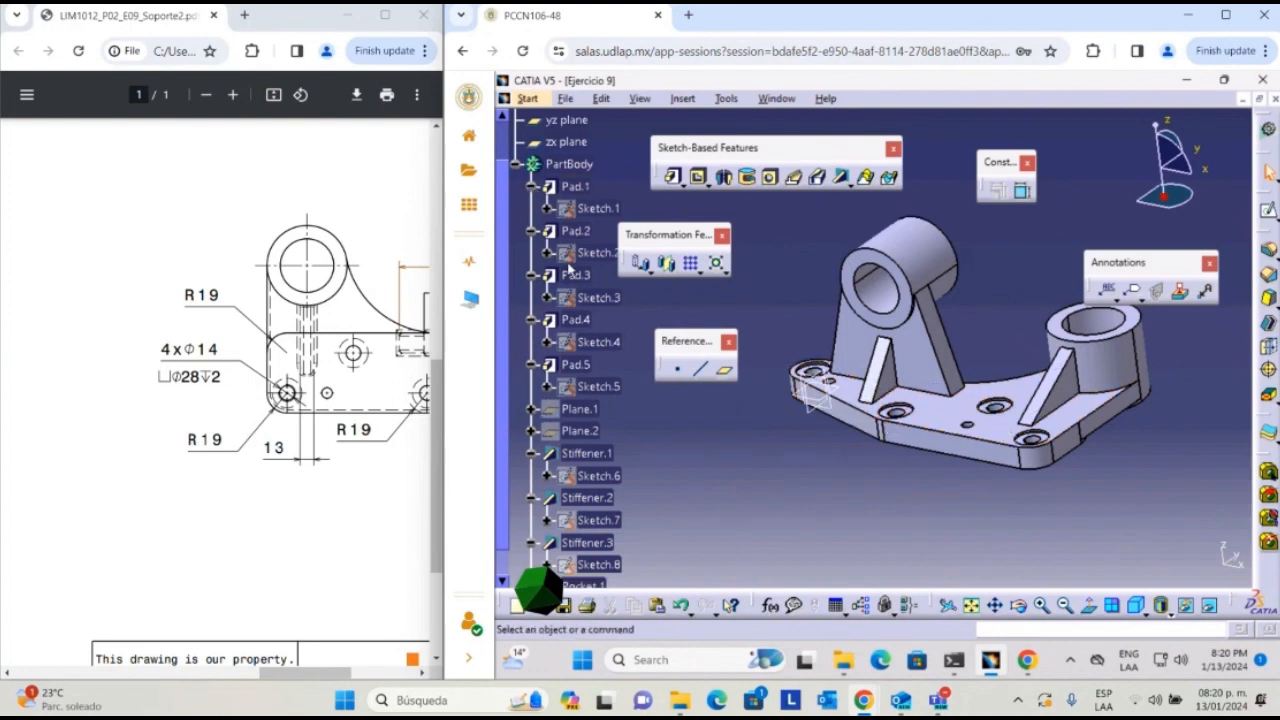
- Check the drawing's note on rounded edges and its isometric view to see which edges need fillets
scroll(313, 558, up, 3)
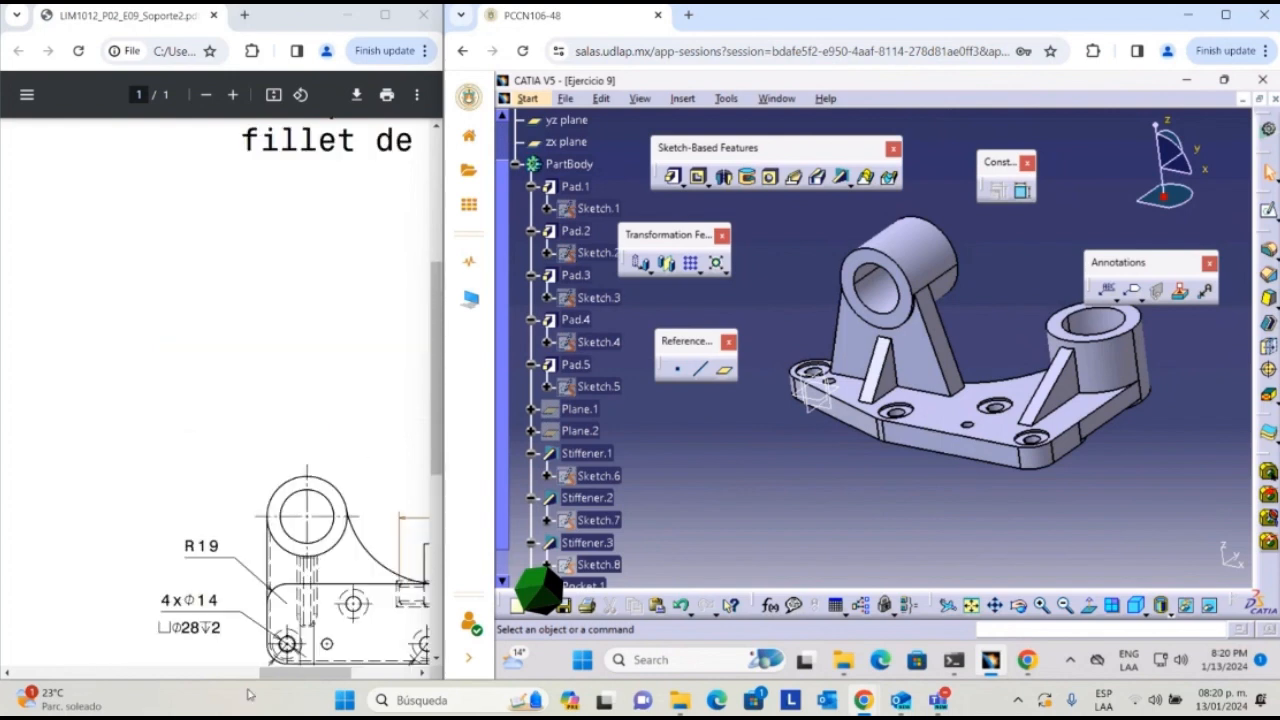
scroll(313, 675, up, 5)
drag(295, 672, 322, 672)
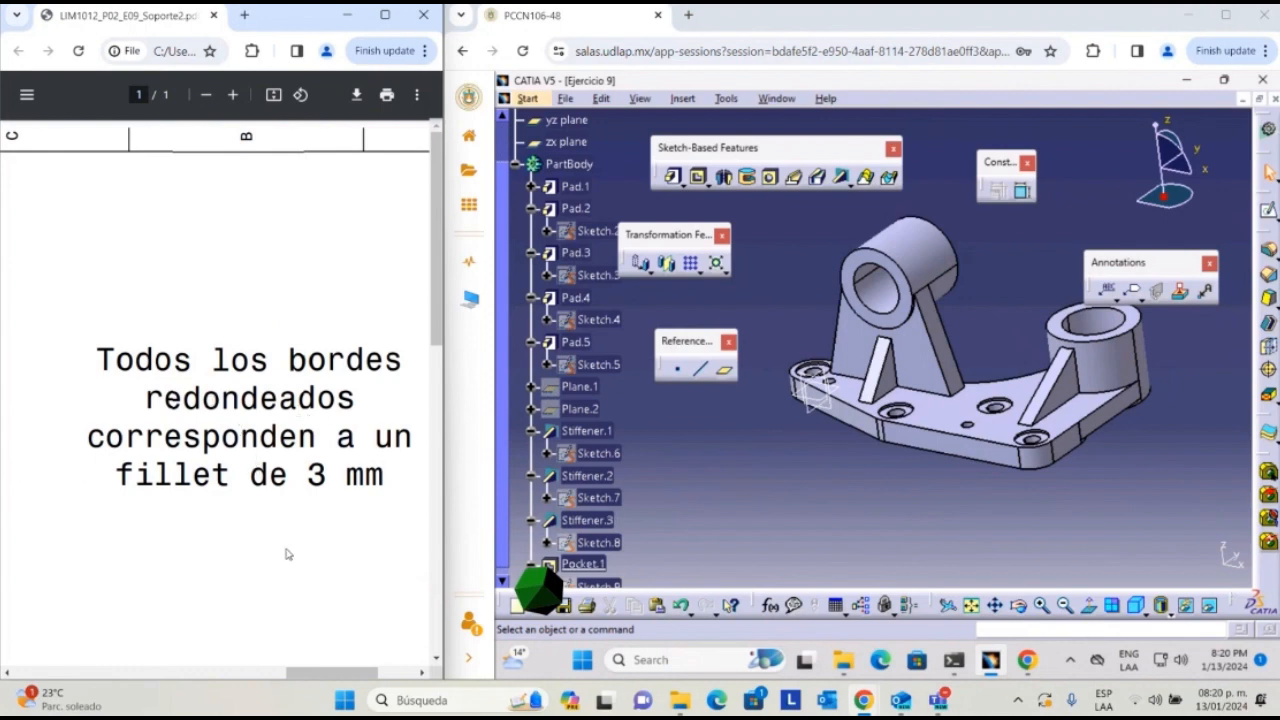
mouse_move(336, 672)
mouse_down()
mouse_move(245, 668)
mouse_move(230, 651)
mouse_move(246, 638)
mouse_move(240, 672)
mouse_move(228, 672)
mouse_move(239, 672)
mouse_up()
scroll(263, 437, down, 1)
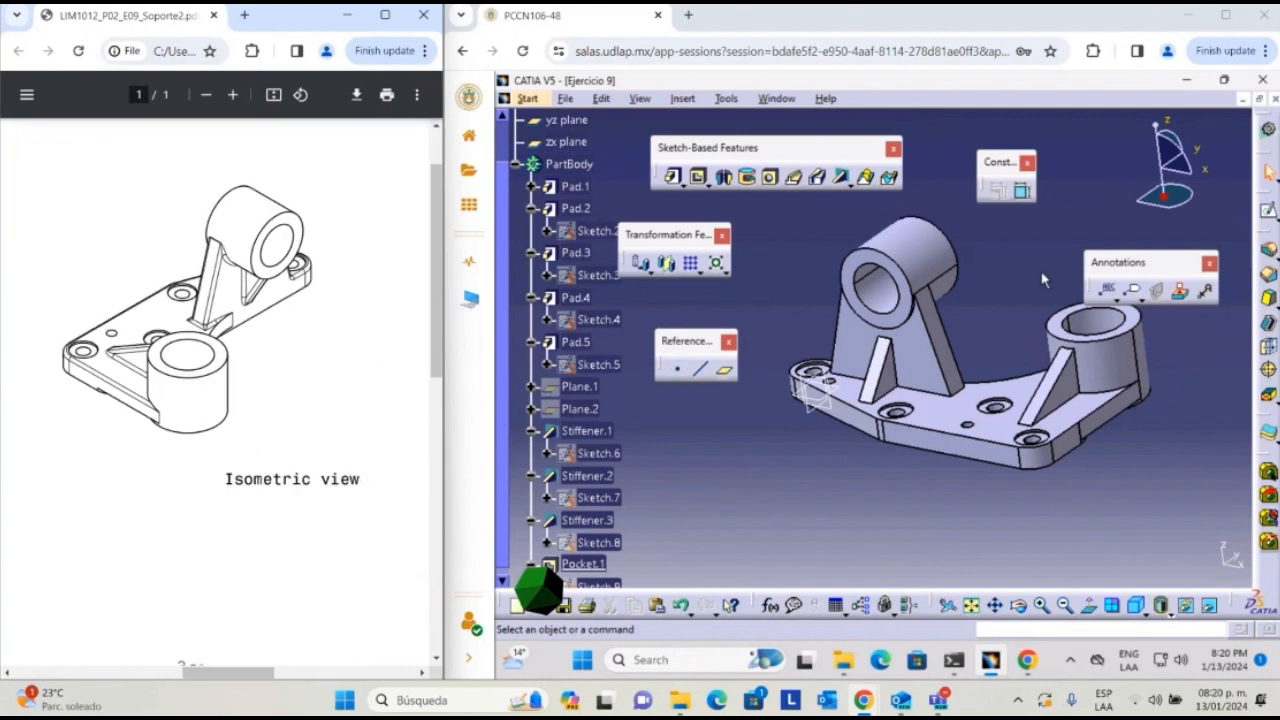
- Round the base plate's top outer edges, including those around its rounded corners, with a 3 mm edge fillet
middle_drag(1110, 440, 968, 440)
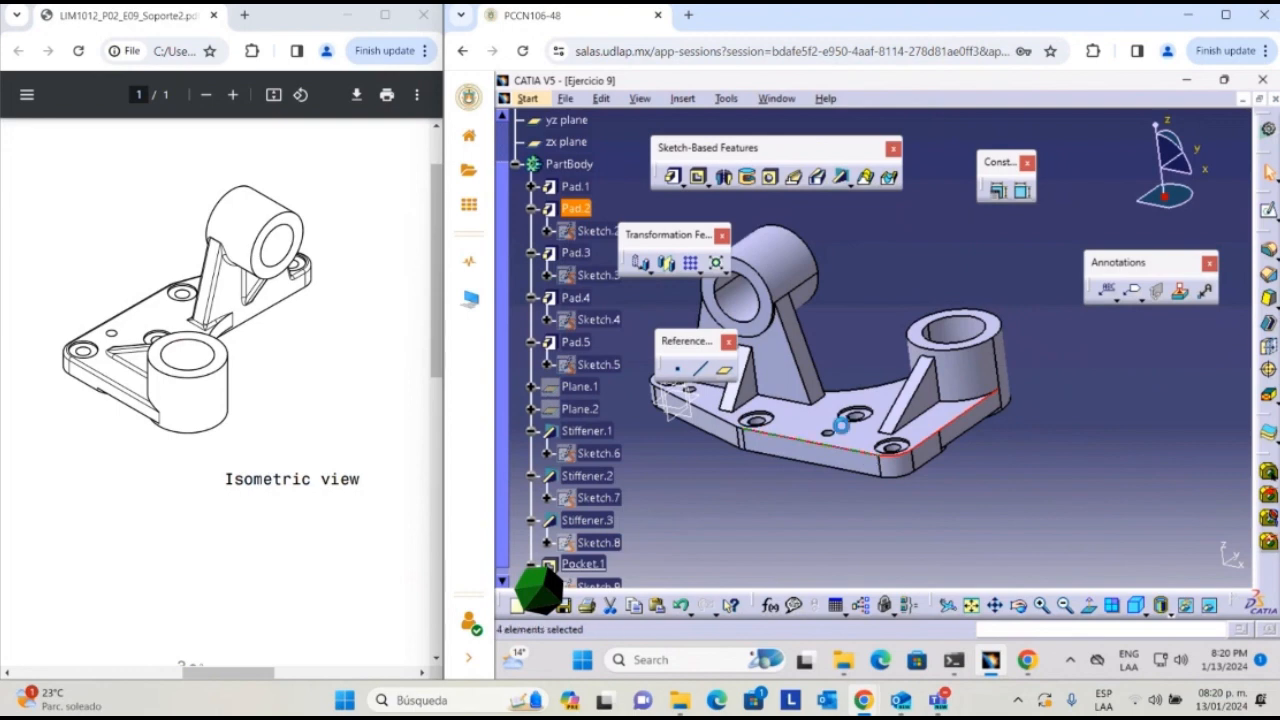
middle_drag(870, 458, 890, 518)
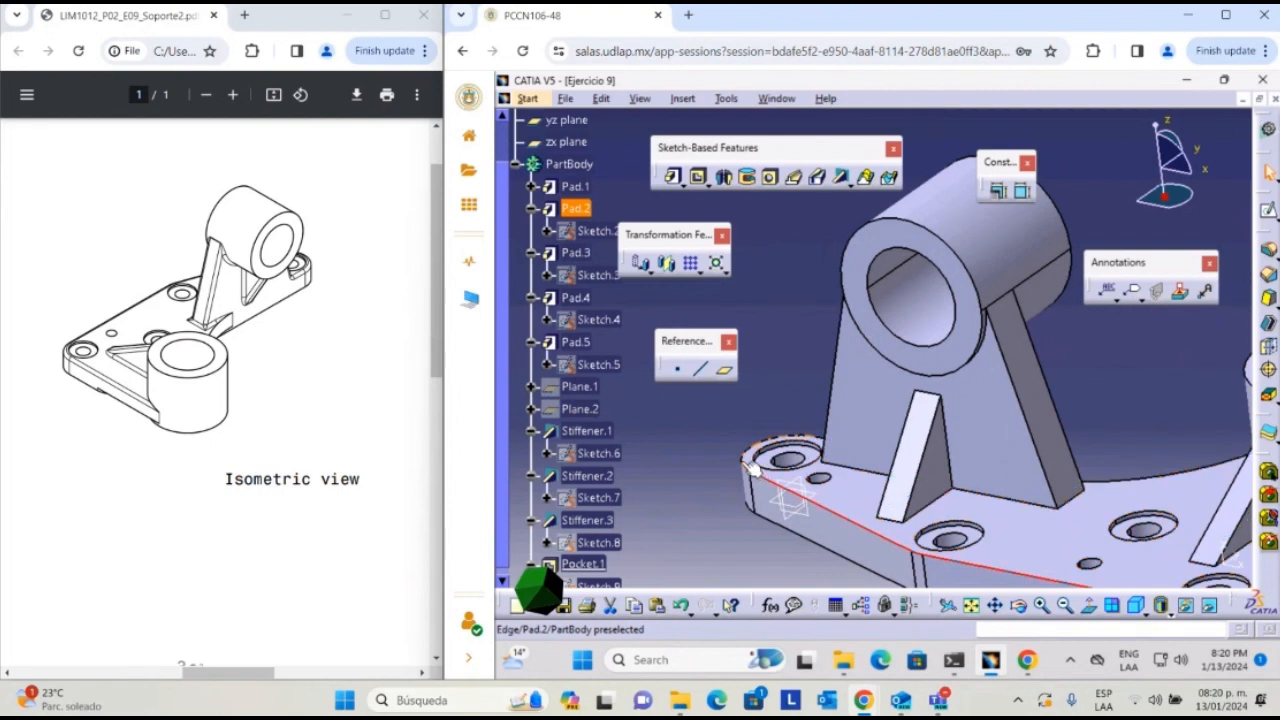
middle_drag(795, 411, 1109, 419)
middle_drag(843, 443, 925, 417)
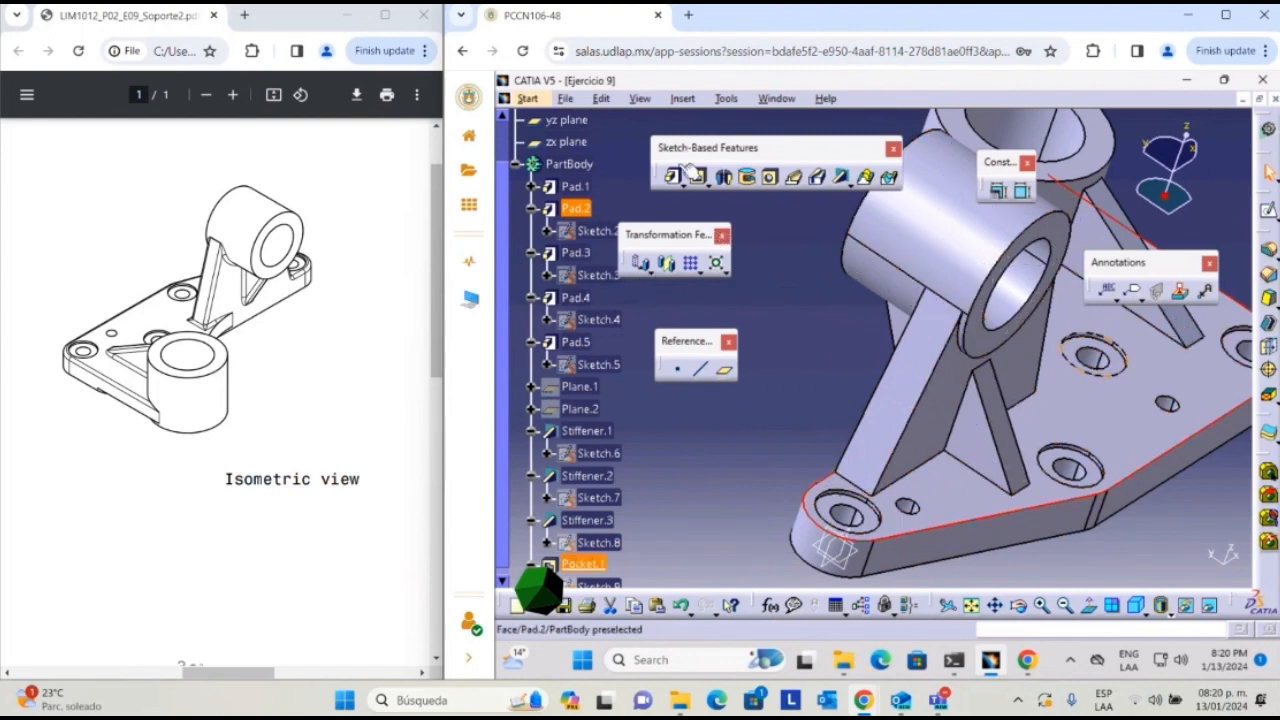
click(1268, 250)
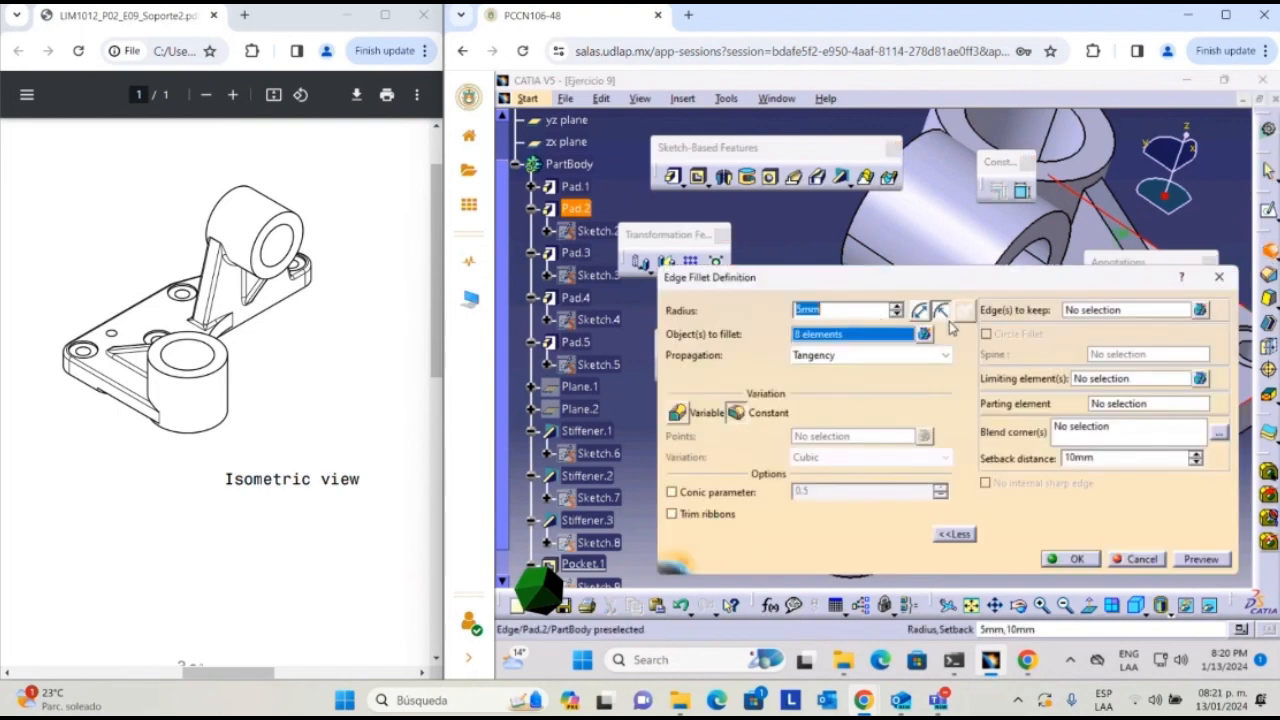
click(955, 534)
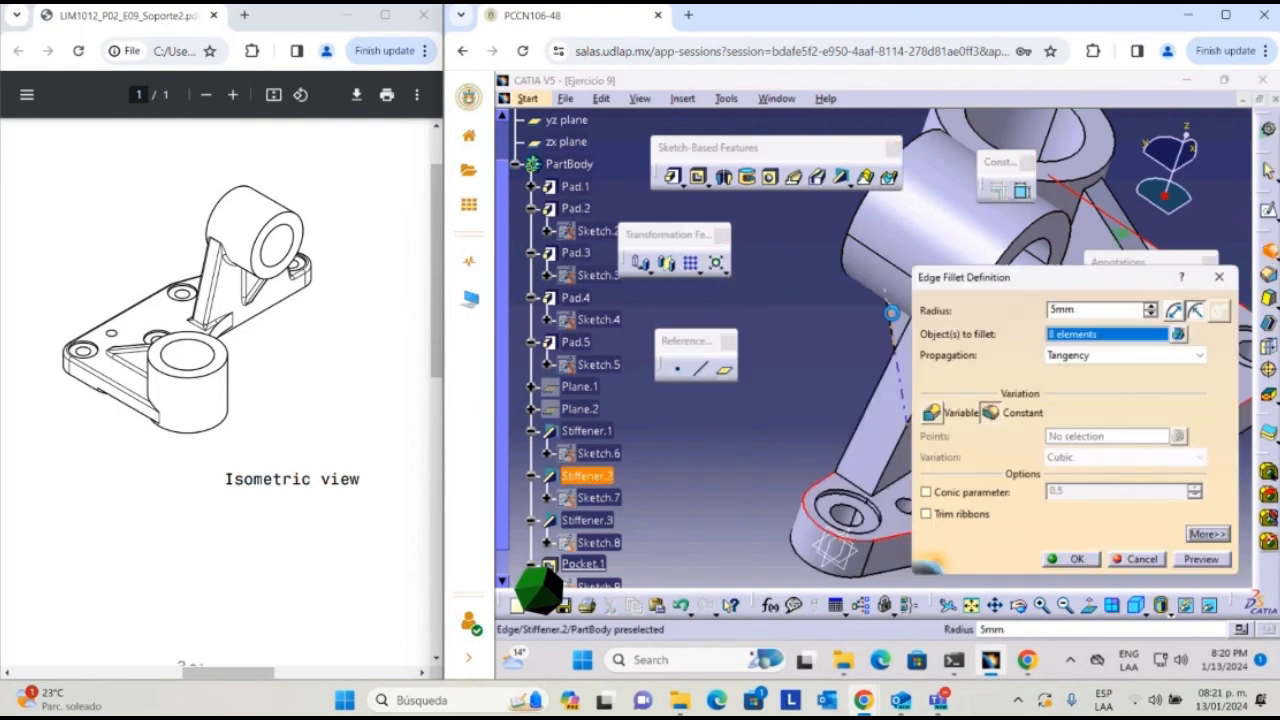
double_click(1097, 310)
text(3)
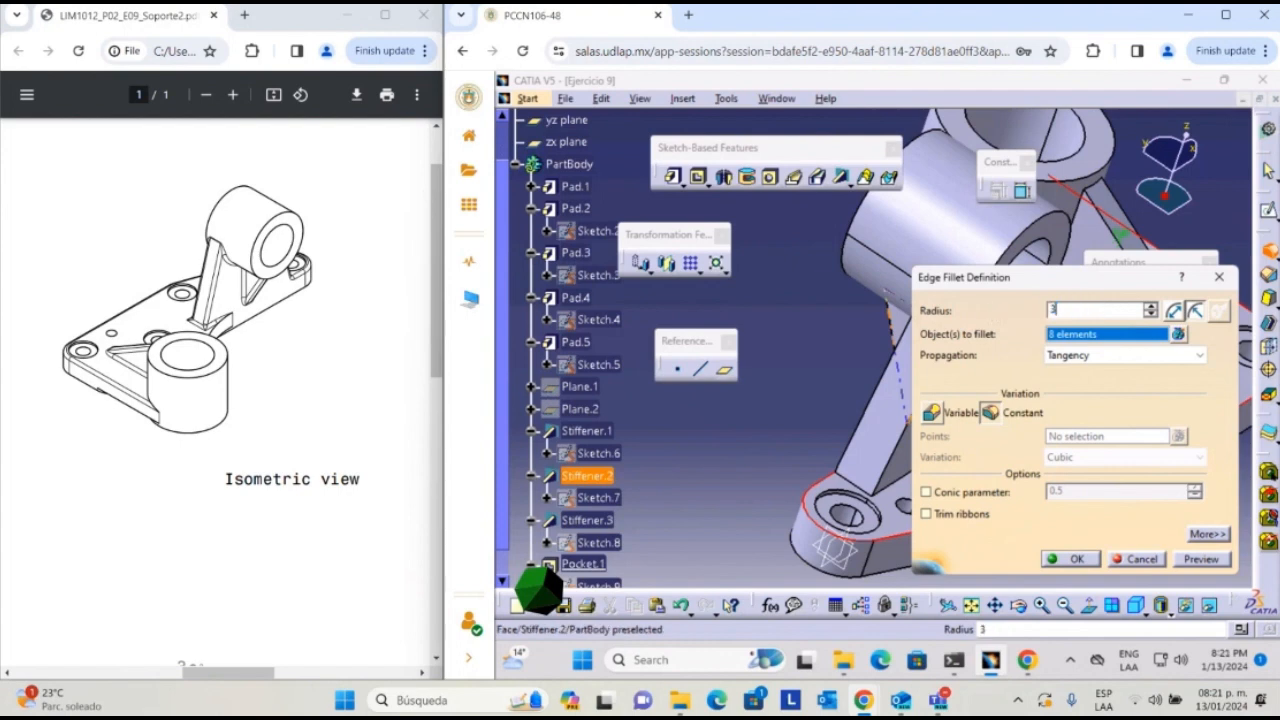
click(1077, 560)
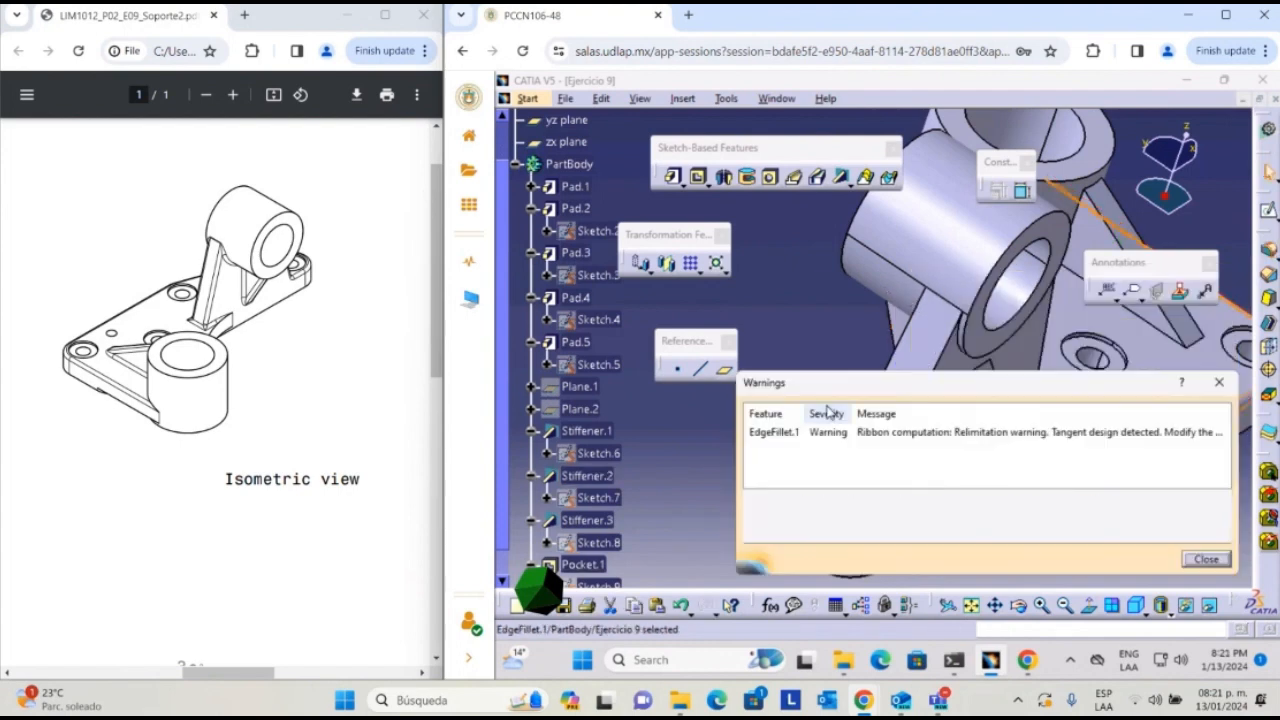
click(1204, 558)
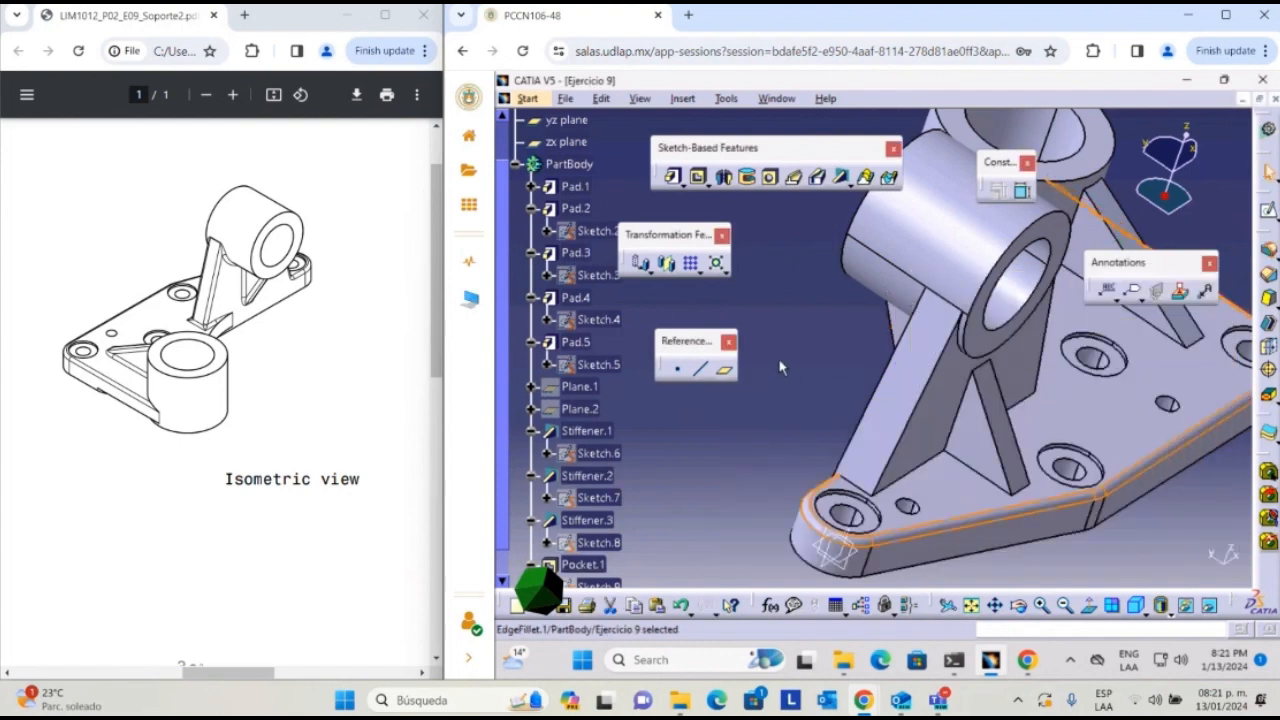
- Round the edges of the triangular stiffener beside the vertical cylinder with a 3 mm edge fillet
middle_drag(804, 355, 834, 440)
click(804, 354)
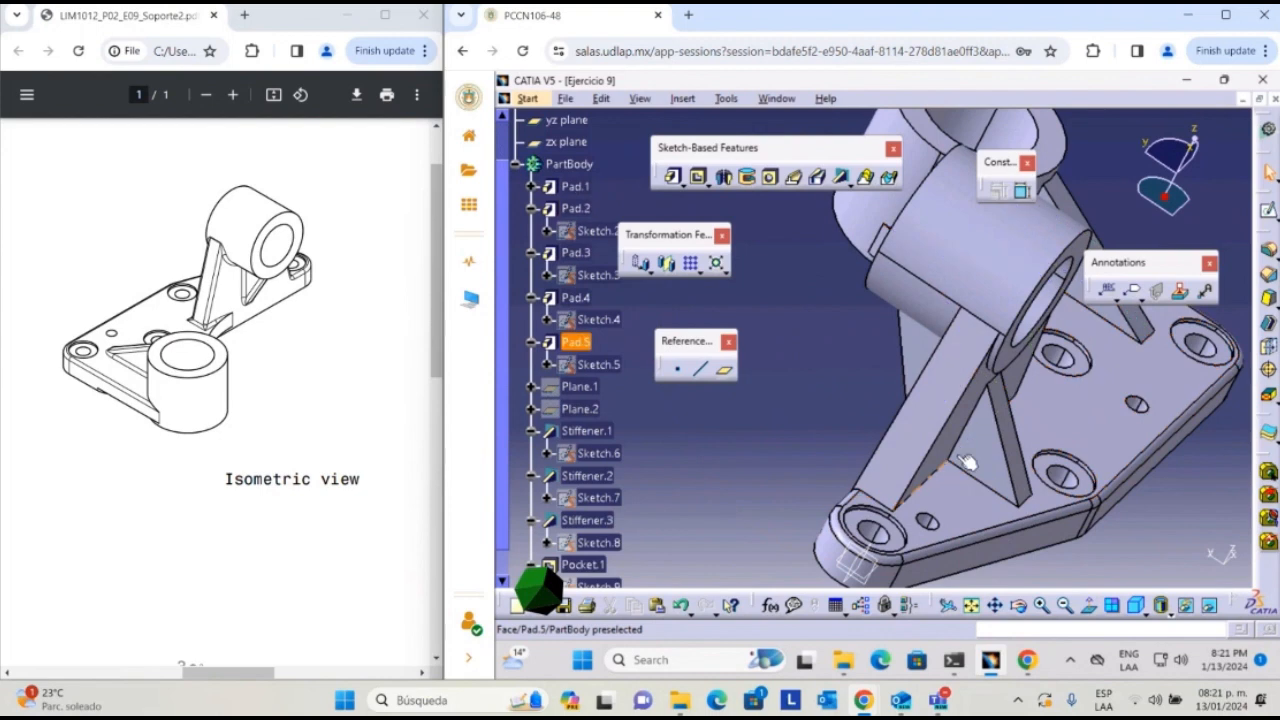
middle_drag(938, 445, 1180, 375)
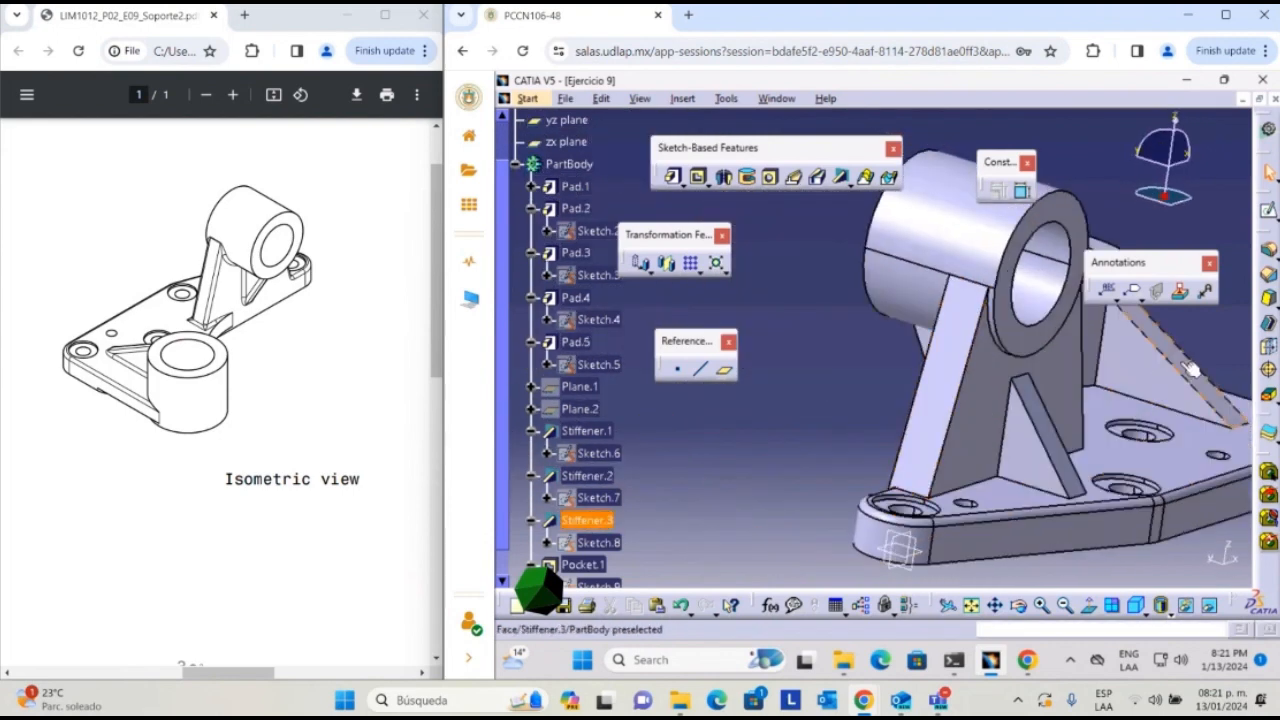
middle_drag(1040, 388, 893, 418)
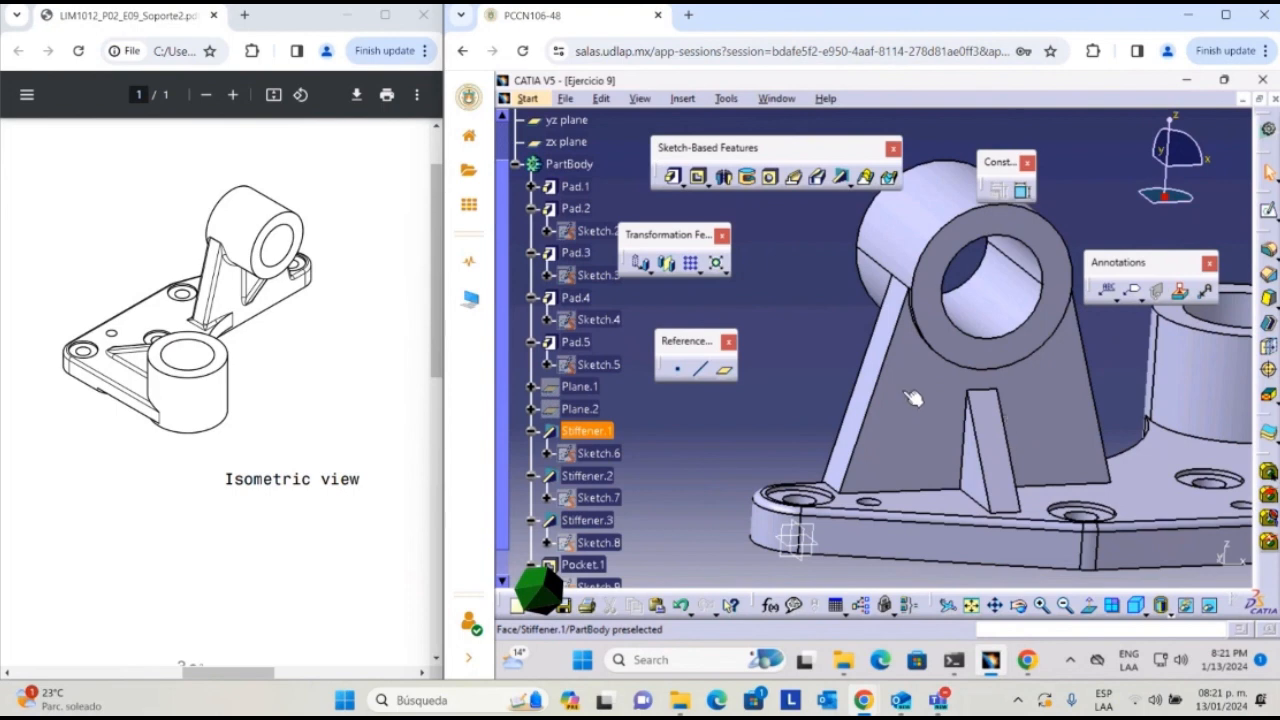
middle_drag(957, 443, 910, 450)
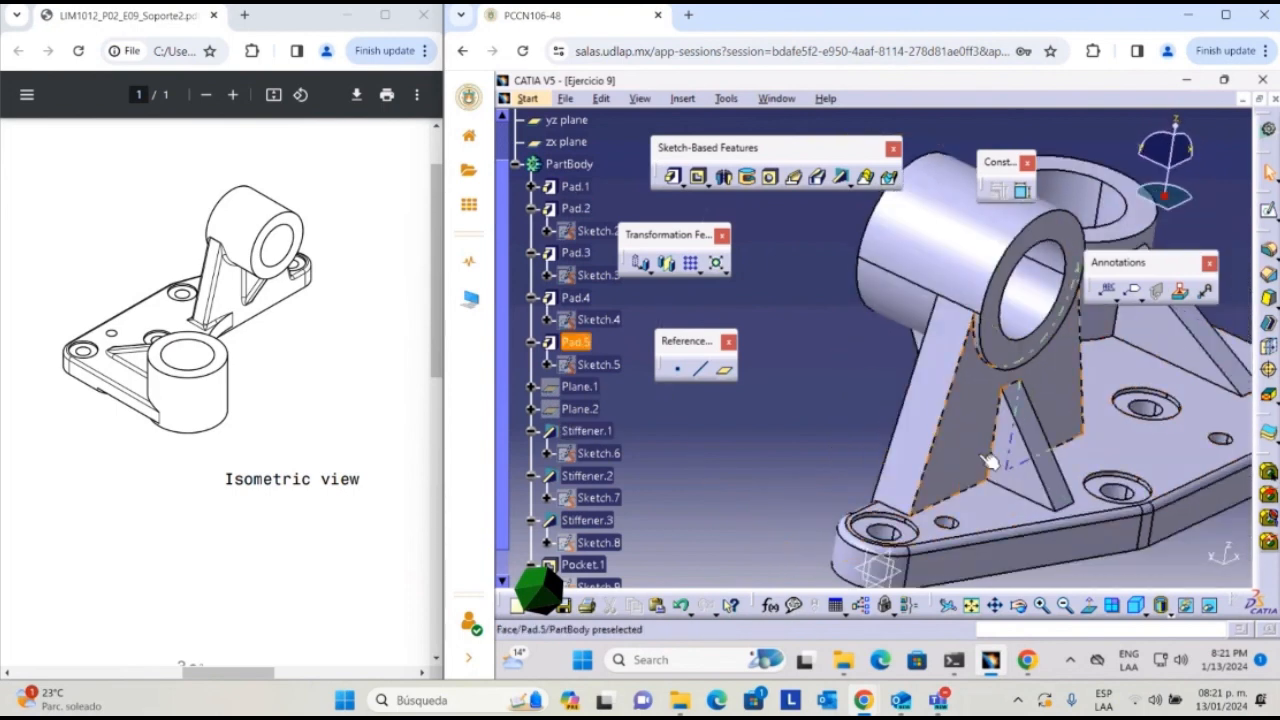
middle_drag(845, 414, 1010, 425)
click(1039, 436)
ctrl+click(1056, 447)
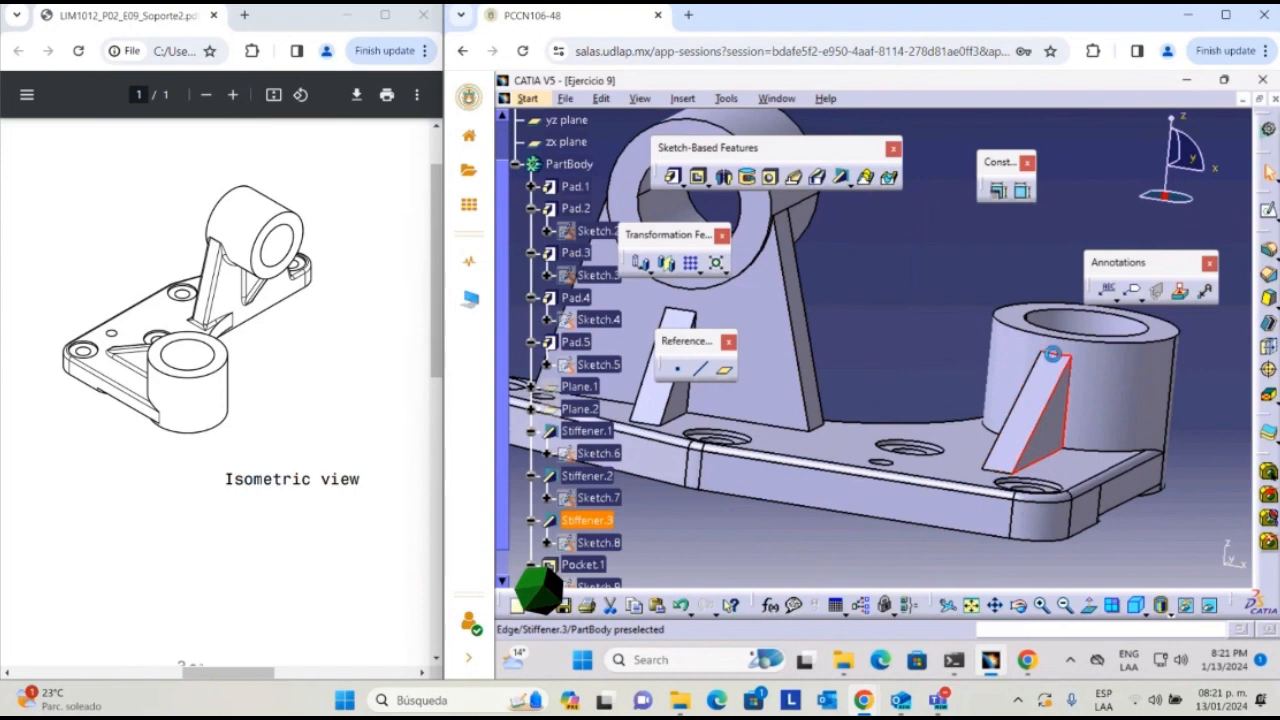
mouse_move(1045, 386)
middle_down()
mouse_move(1112, 400)
mouse_move(1030, 397)
middle_up()
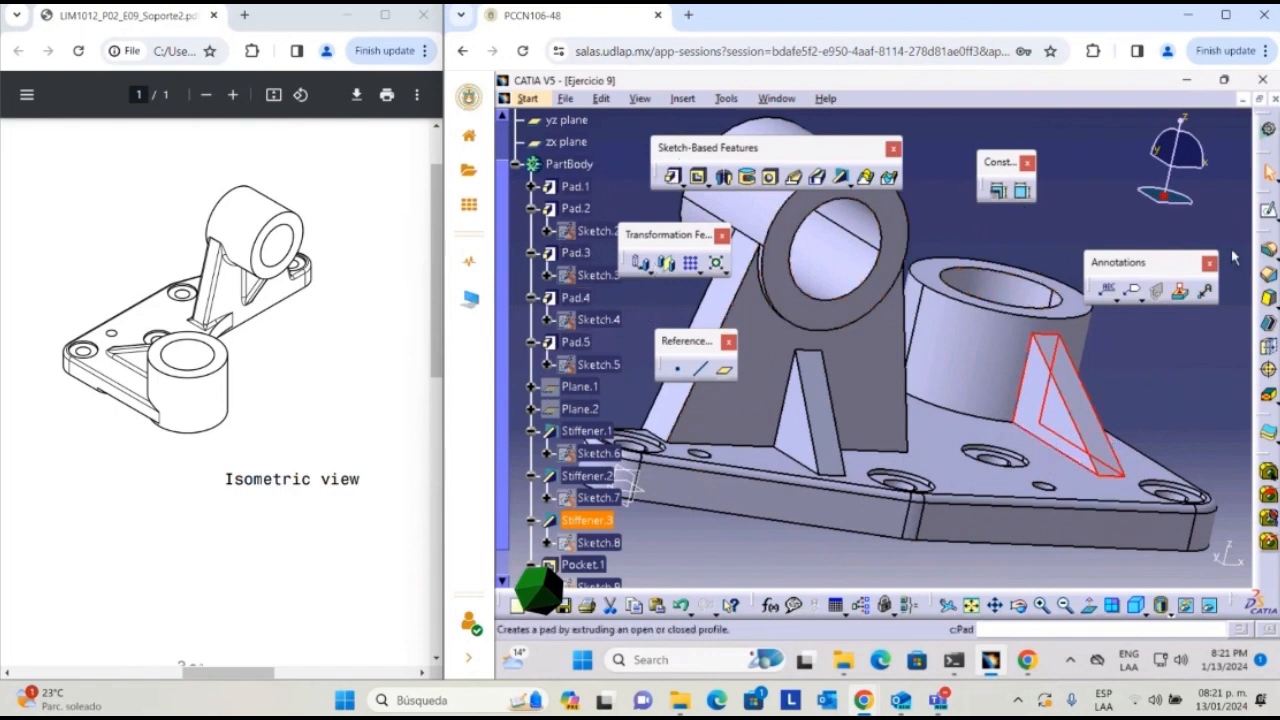
click(1267, 251)
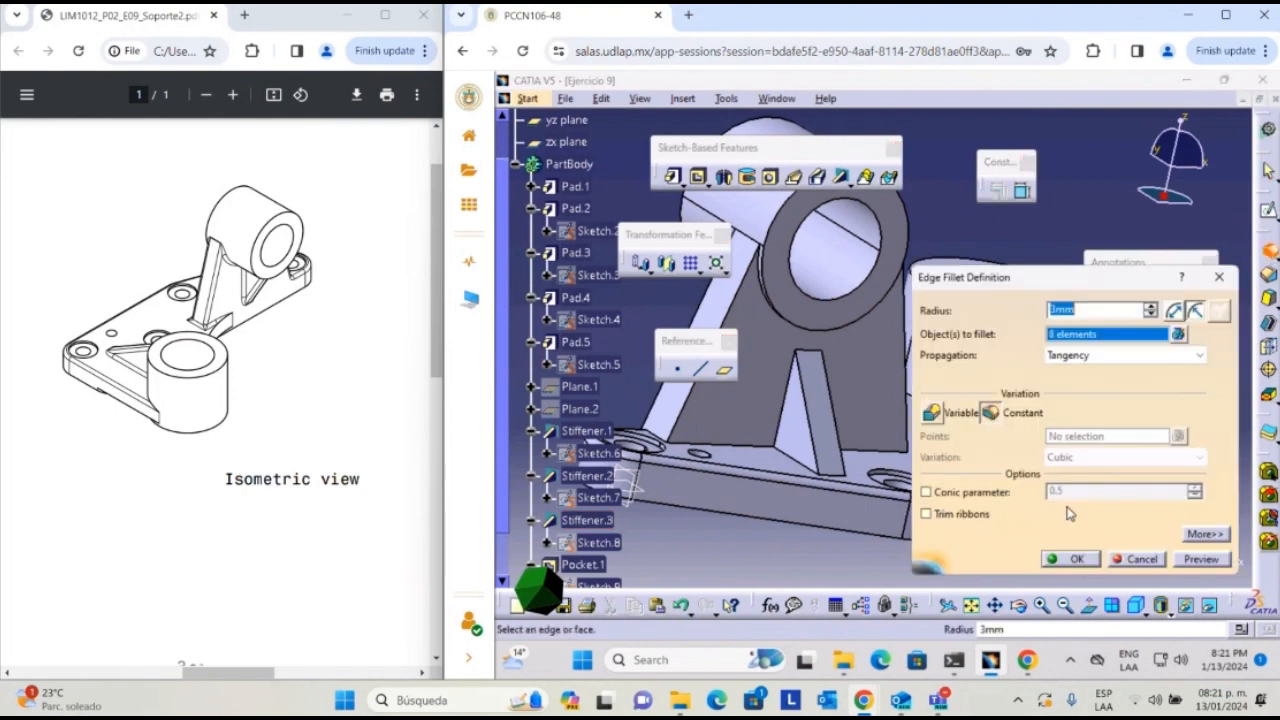
click(1076, 560)
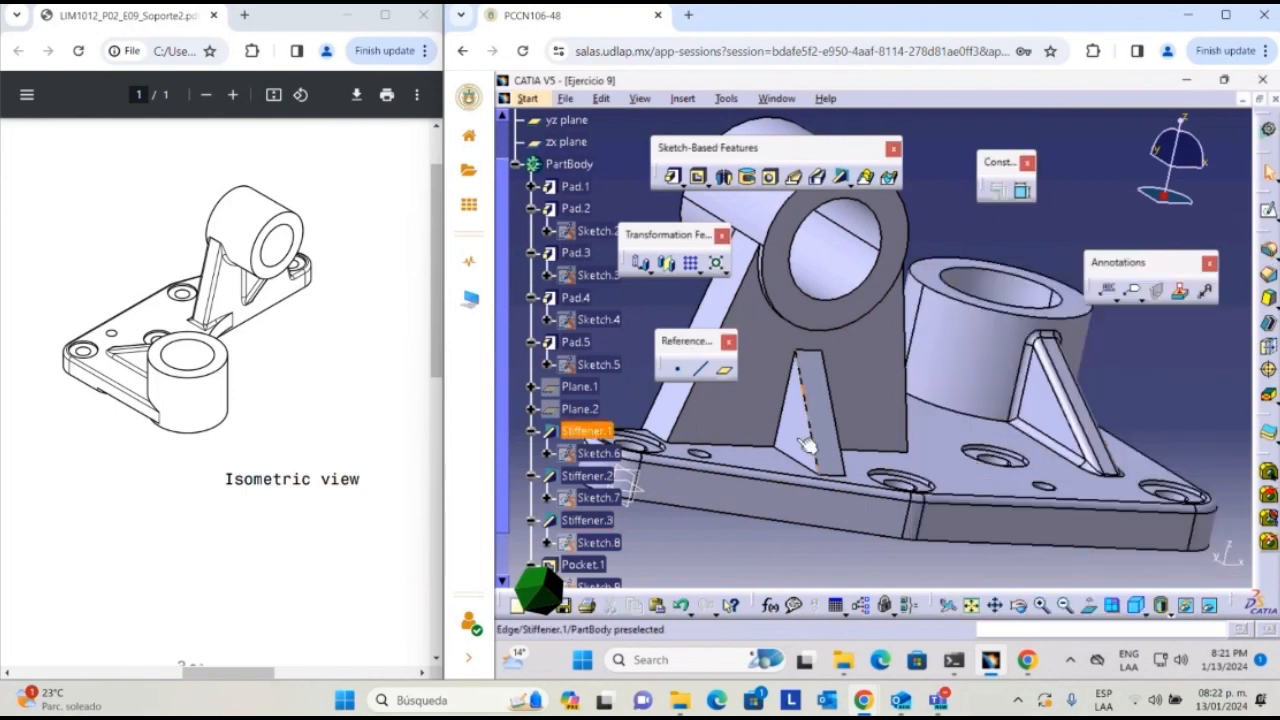
- Round the edges of the two triangular stiffeners on both sides of the upright support with a 3 mm edge fillet
middle_drag(840, 405, 932, 412)
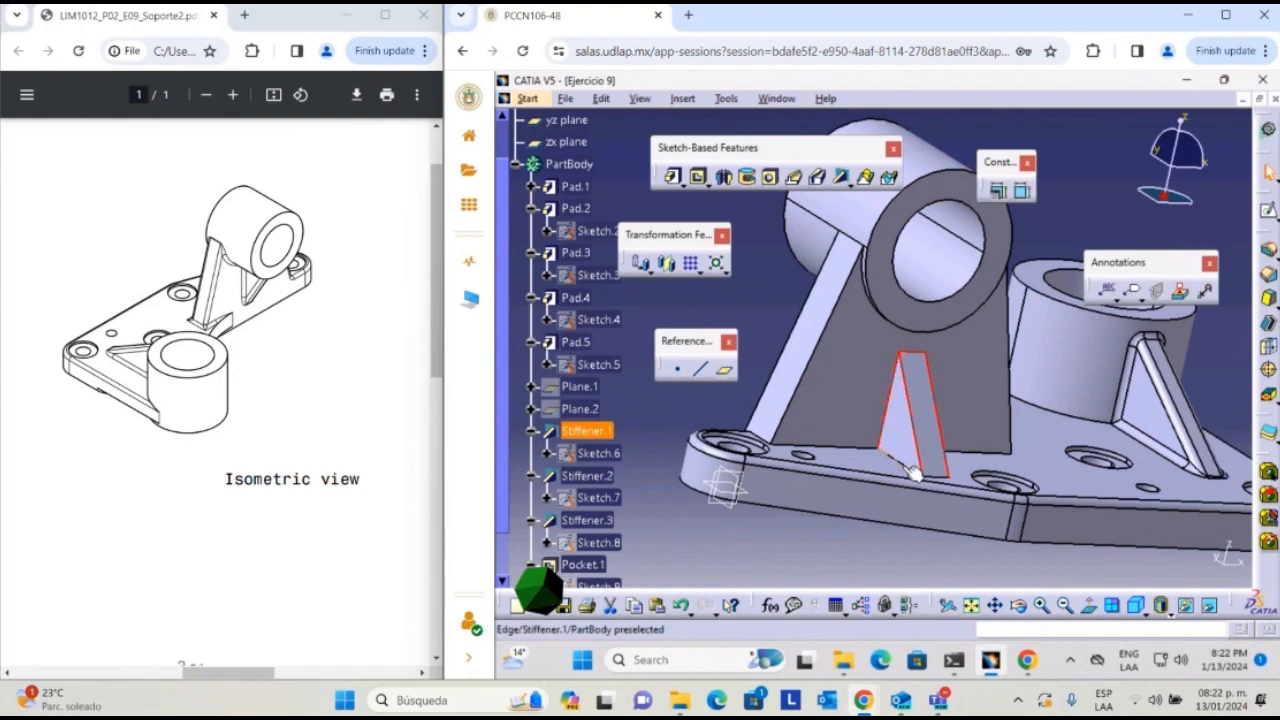
middle_drag(985, 425, 887, 430)
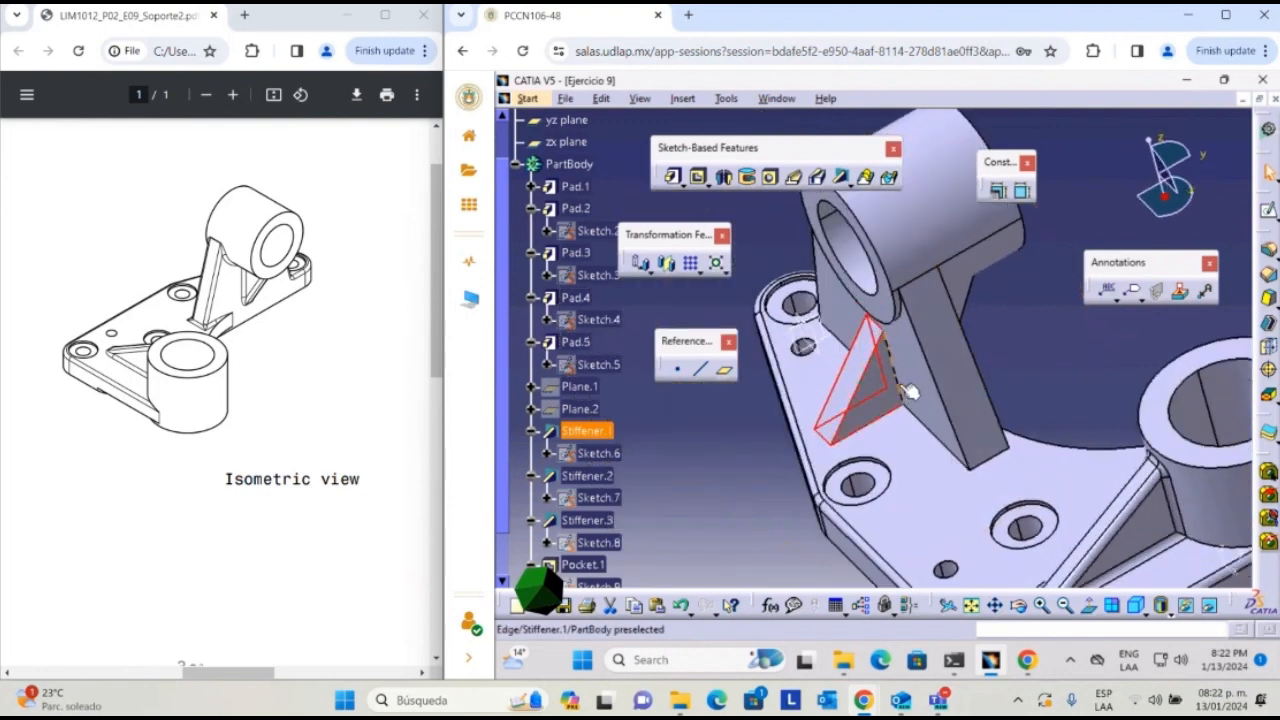
middle_drag(1034, 386, 981, 323)
ctrl+click(1008, 332)
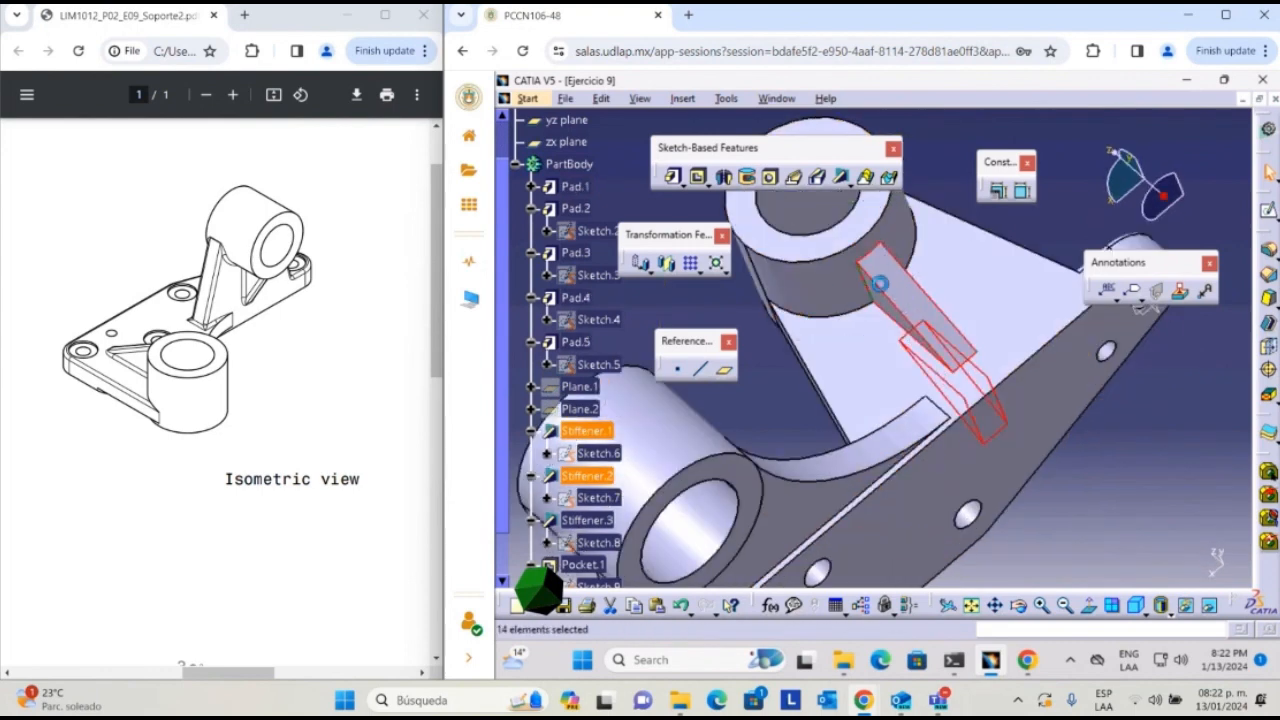
middle_drag(880, 298, 866, 366)
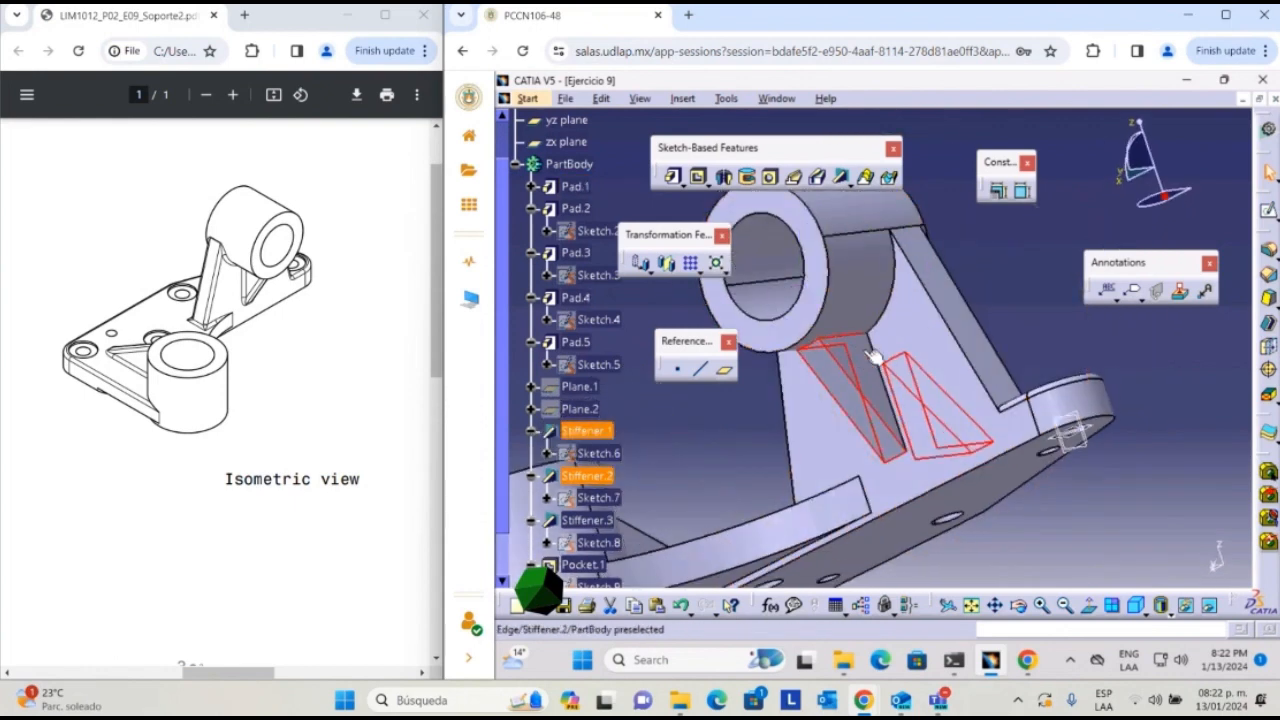
click(1268, 247)
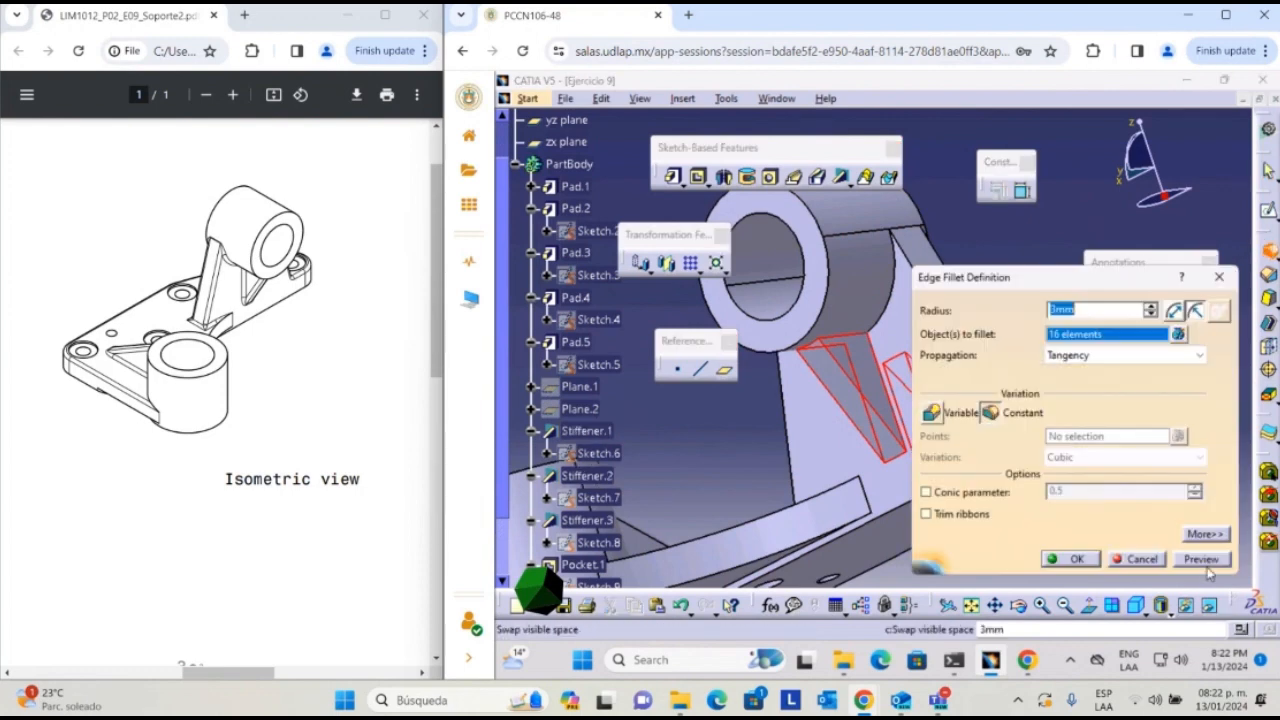
click(1072, 559)
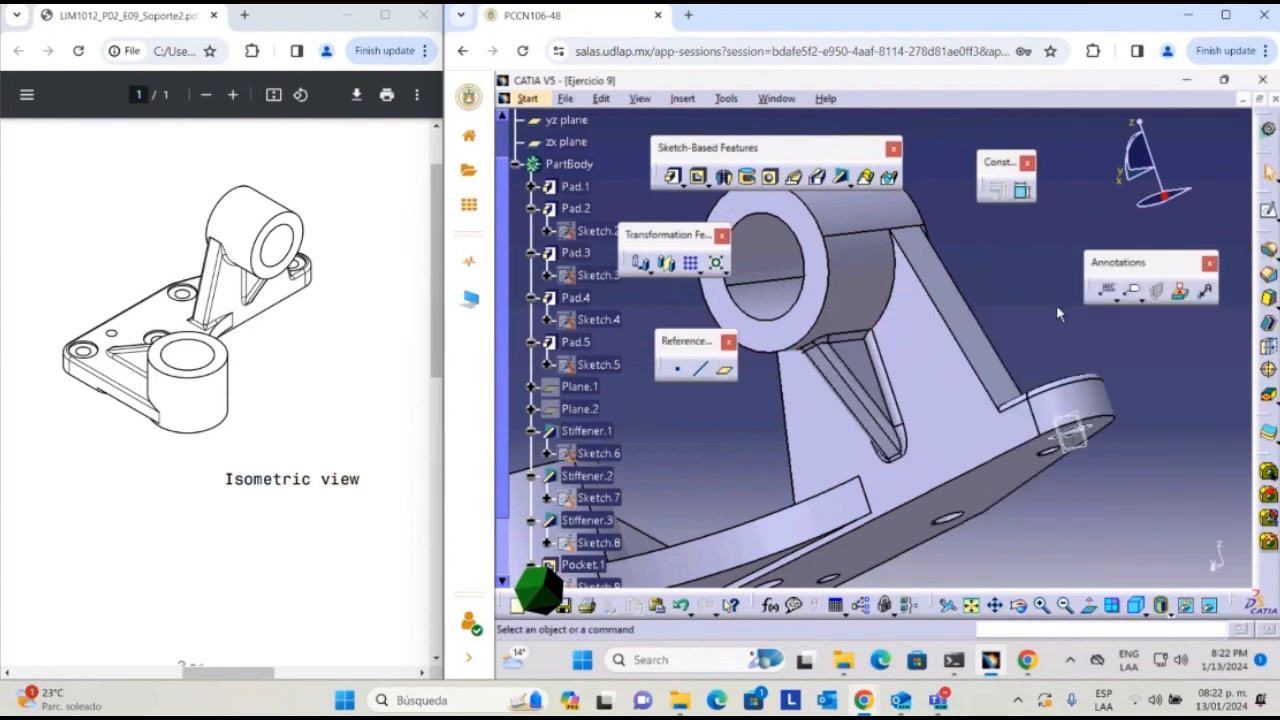
- Try a 3 mm edge fillet on the short edge where the upright support meets the base near the concave cutout
middle_drag(1056, 304, 705, 525)
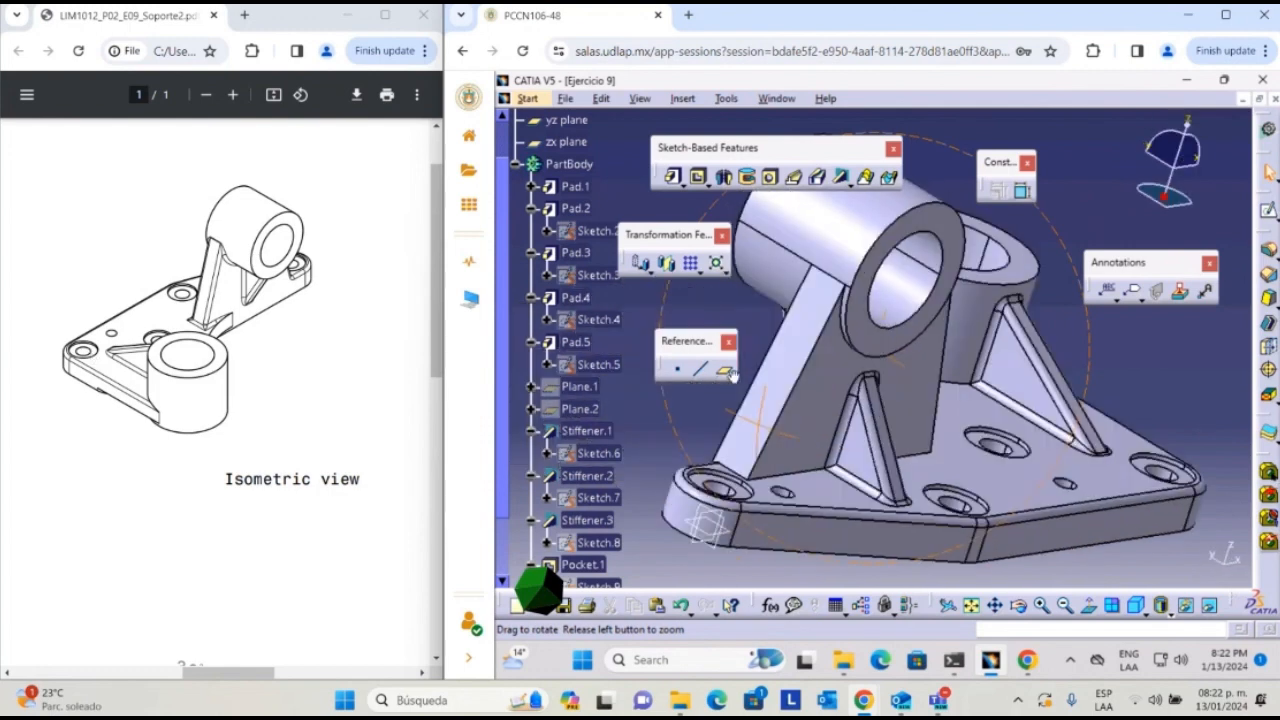
middle_drag(731, 372, 775, 487)
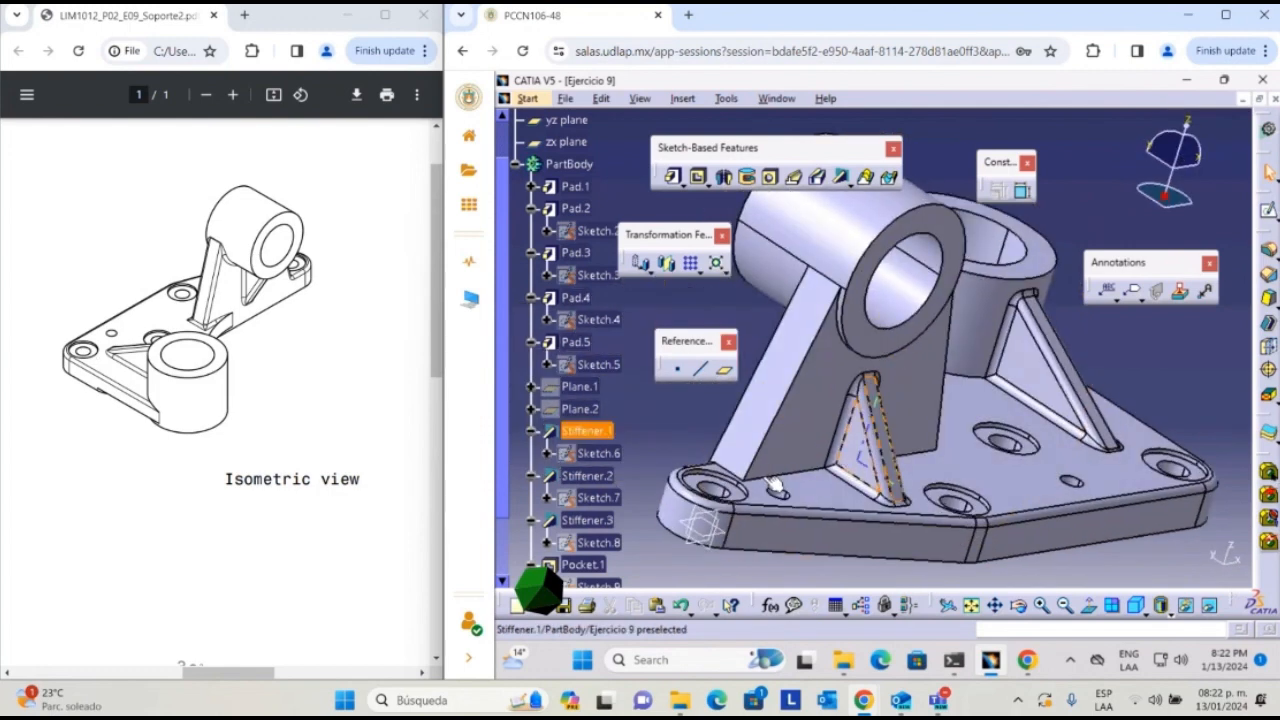
click(812, 353)
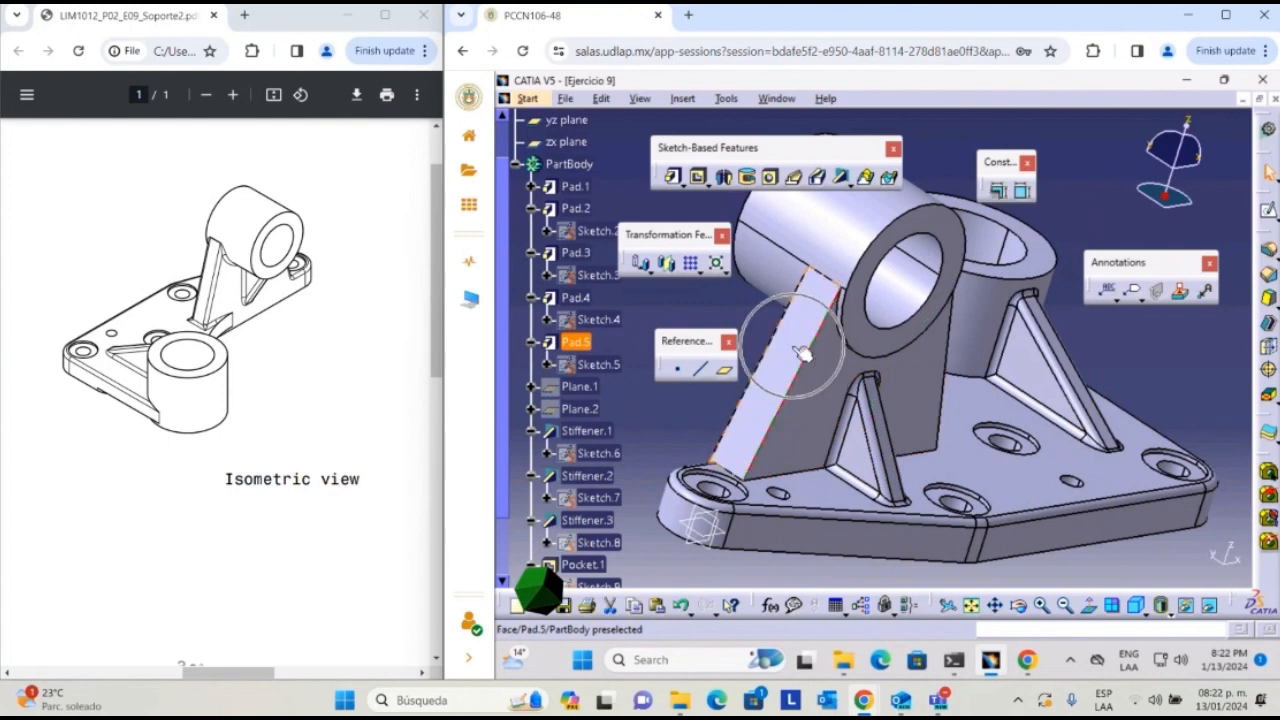
middle_drag(950, 403, 825, 525)
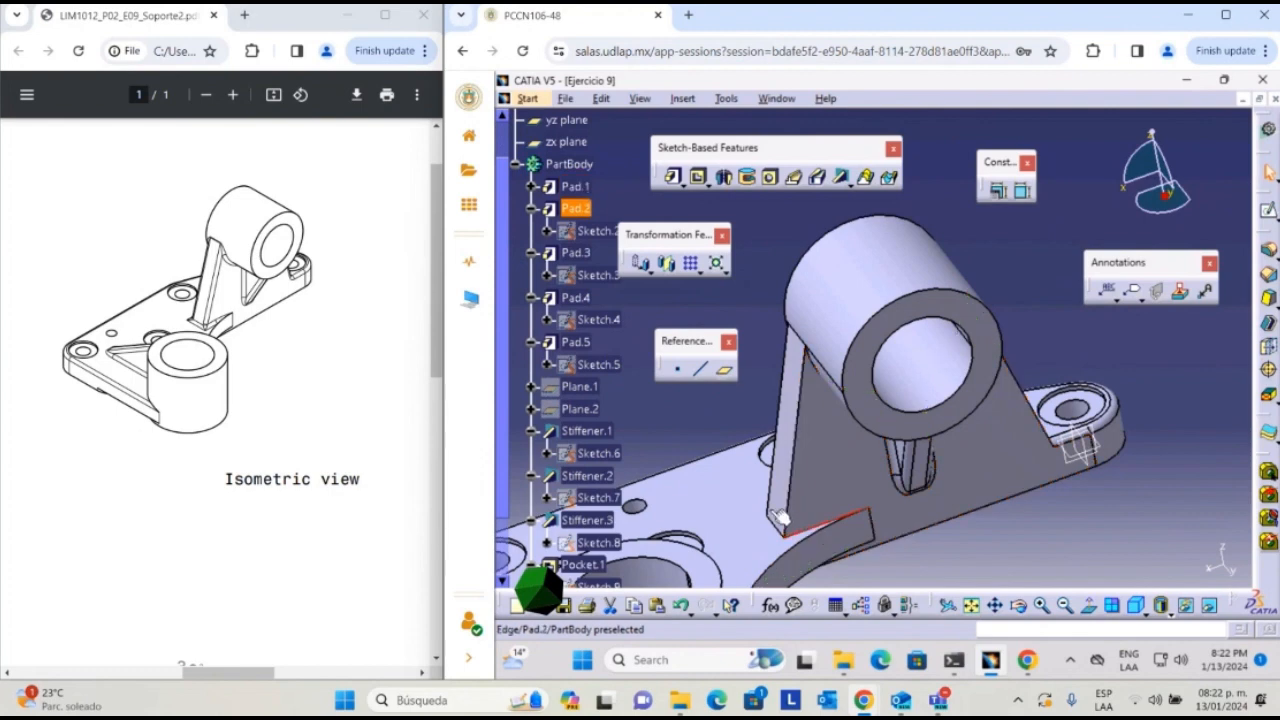
middle_drag(737, 522, 770, 505)
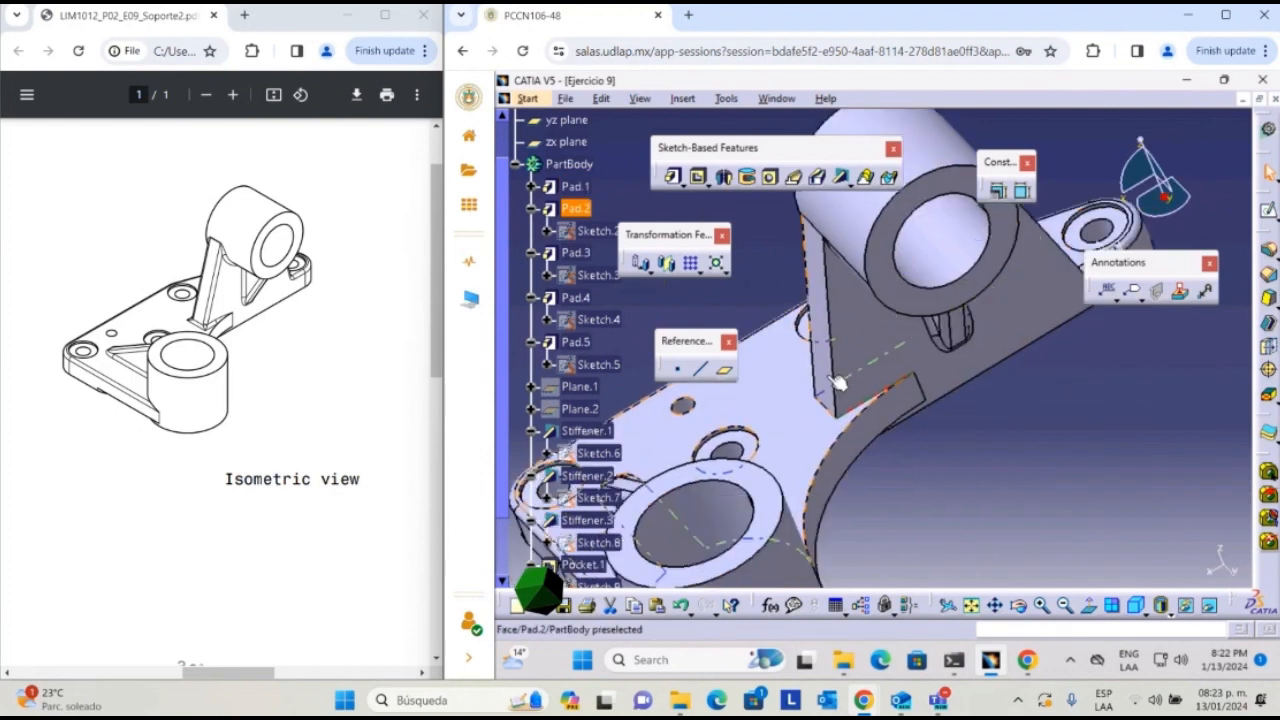
click(1268, 248)
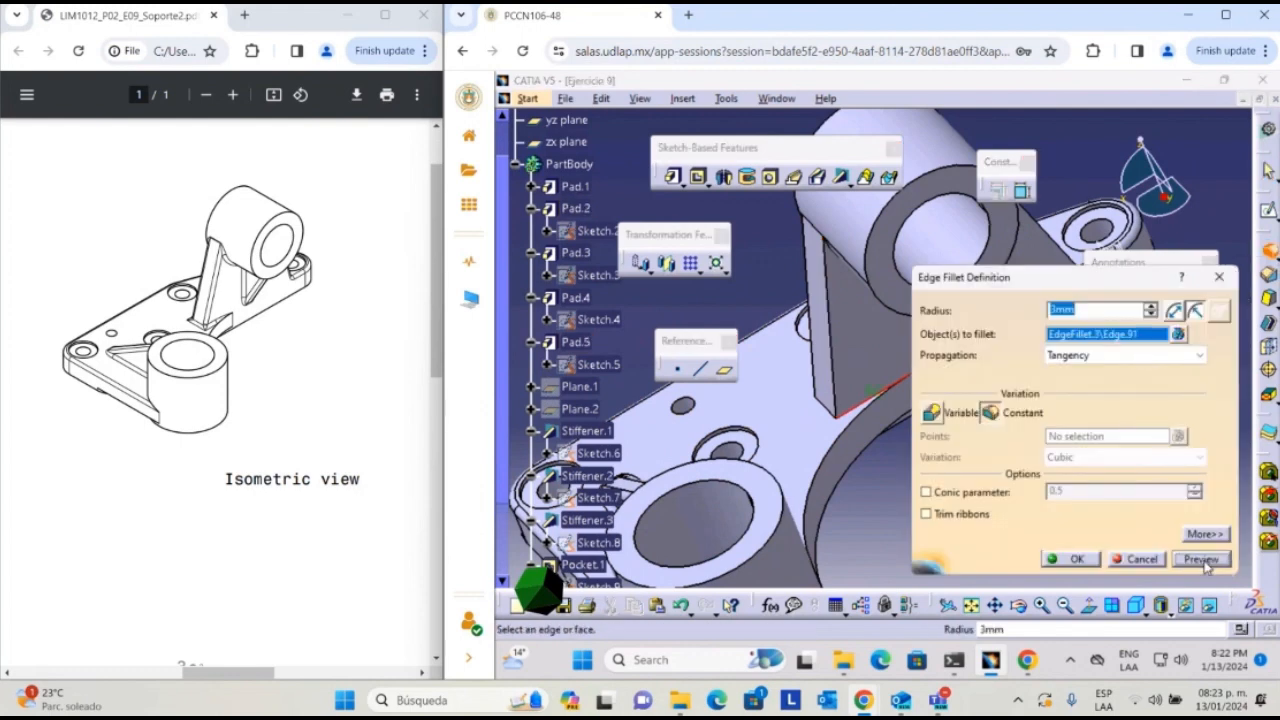
click(1204, 561)
click(1076, 559)
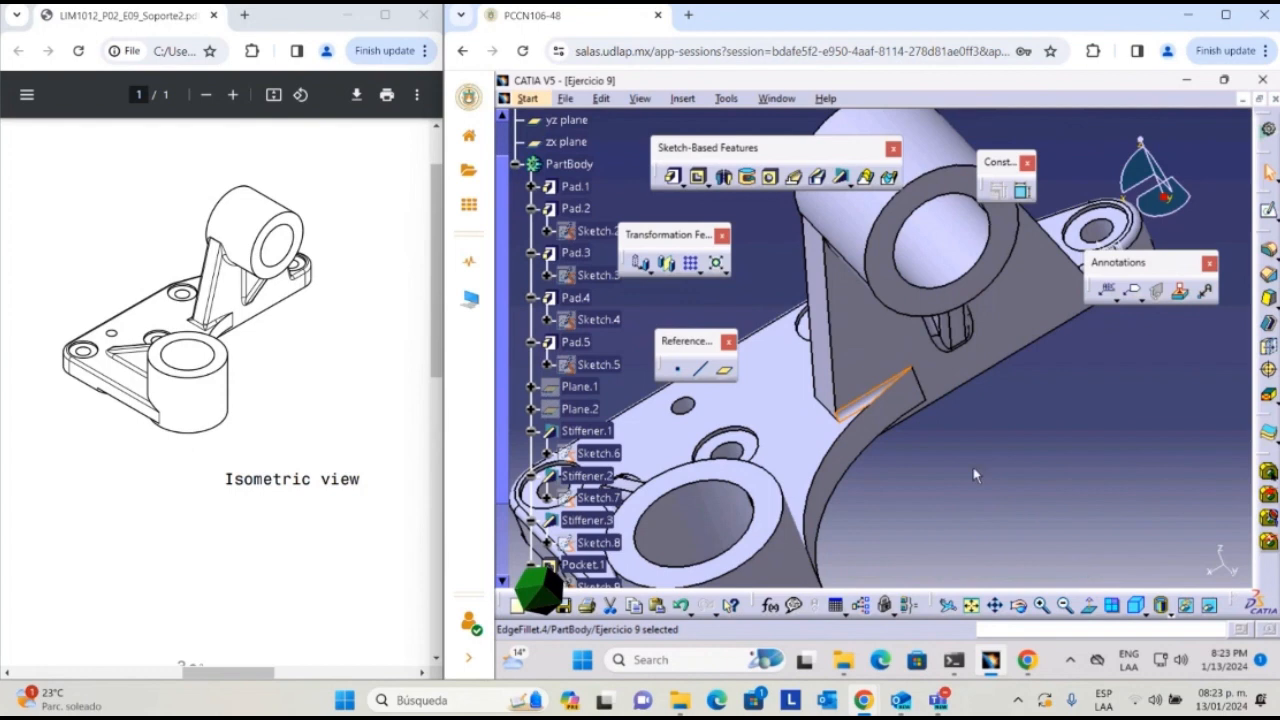
middle_drag(860, 450, 930, 390)
middle_drag(873, 479, 1057, 149)
click(1001, 450)
middle_drag(1003, 460, 1066, 491)
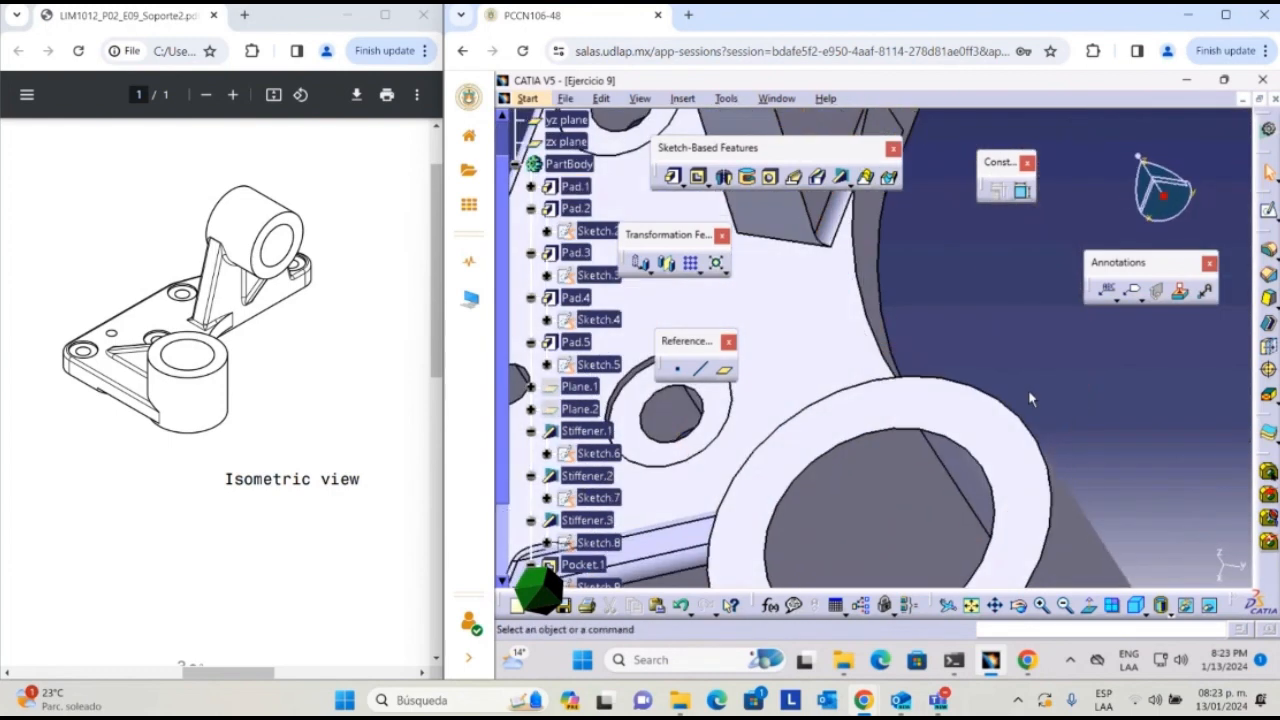
middle_drag(983, 316, 1054, 445)
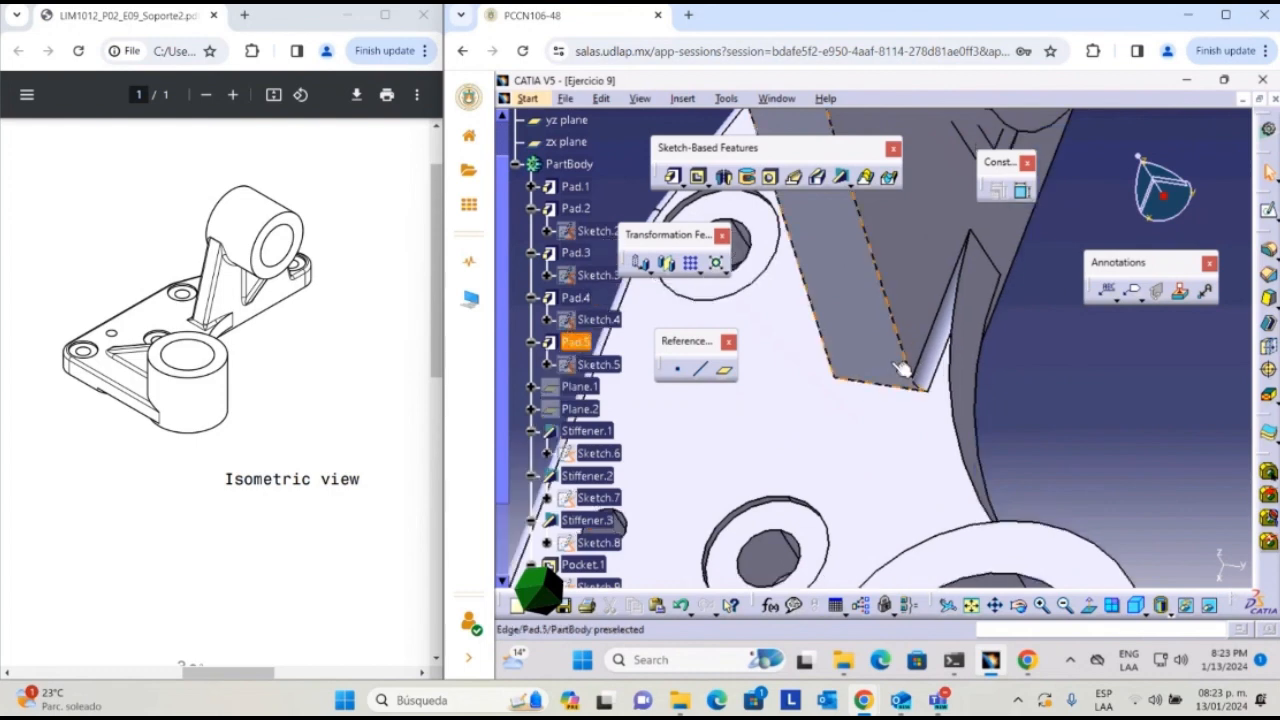
- Preview a 3 mm edge fillet on the upright support's slanted edges and the edges where it meets the base
click(996, 360)
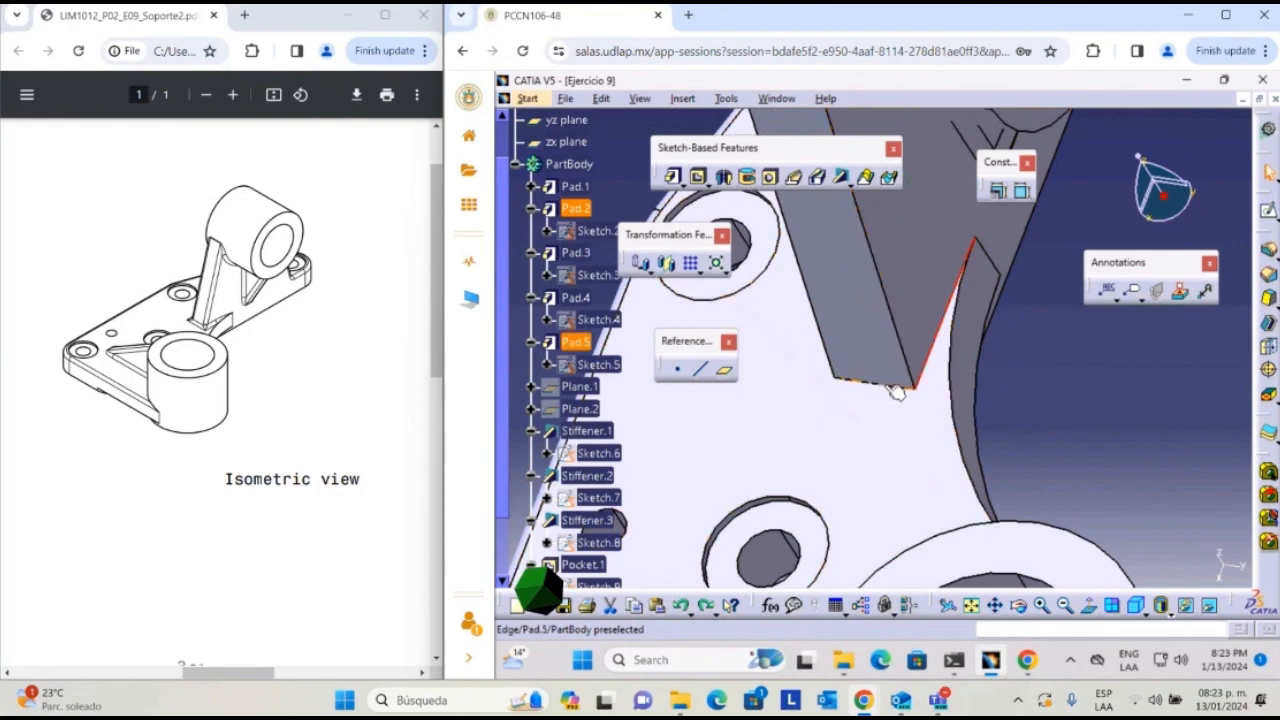
middle_drag(830, 362, 905, 404)
ctrl+click(898, 399)
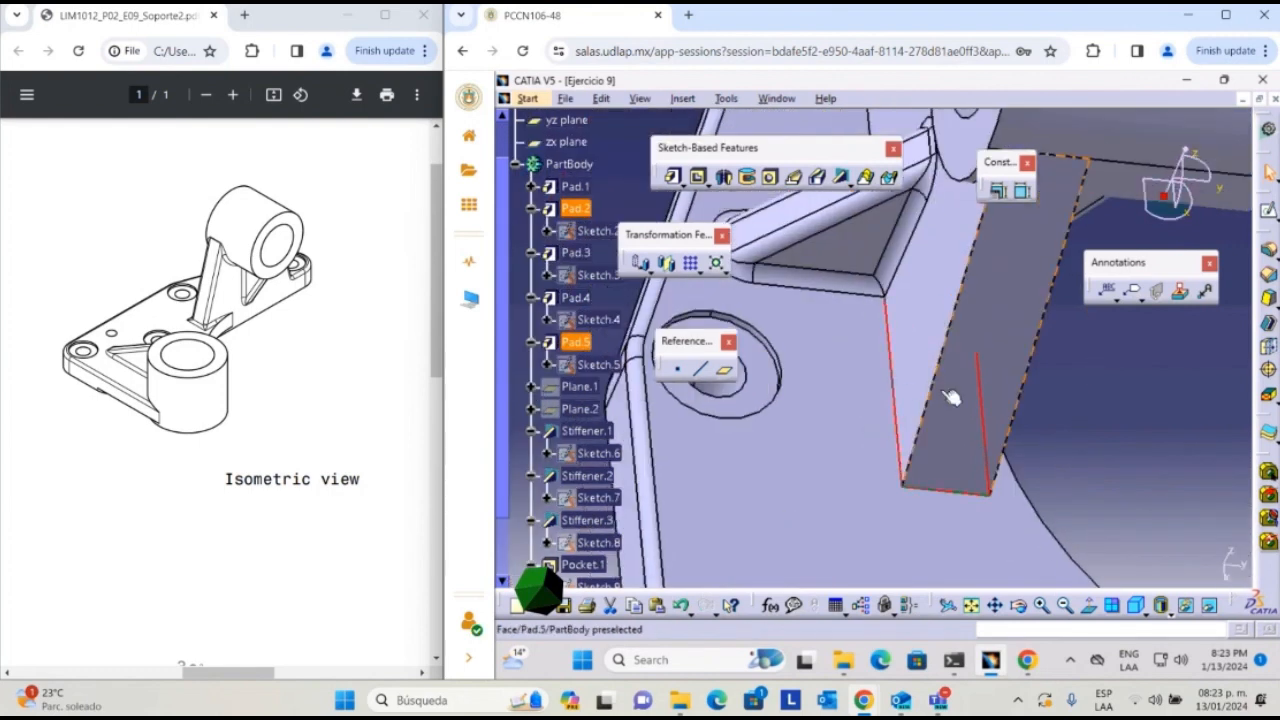
ctrl+click(934, 385)
ctrl+click(1033, 392)
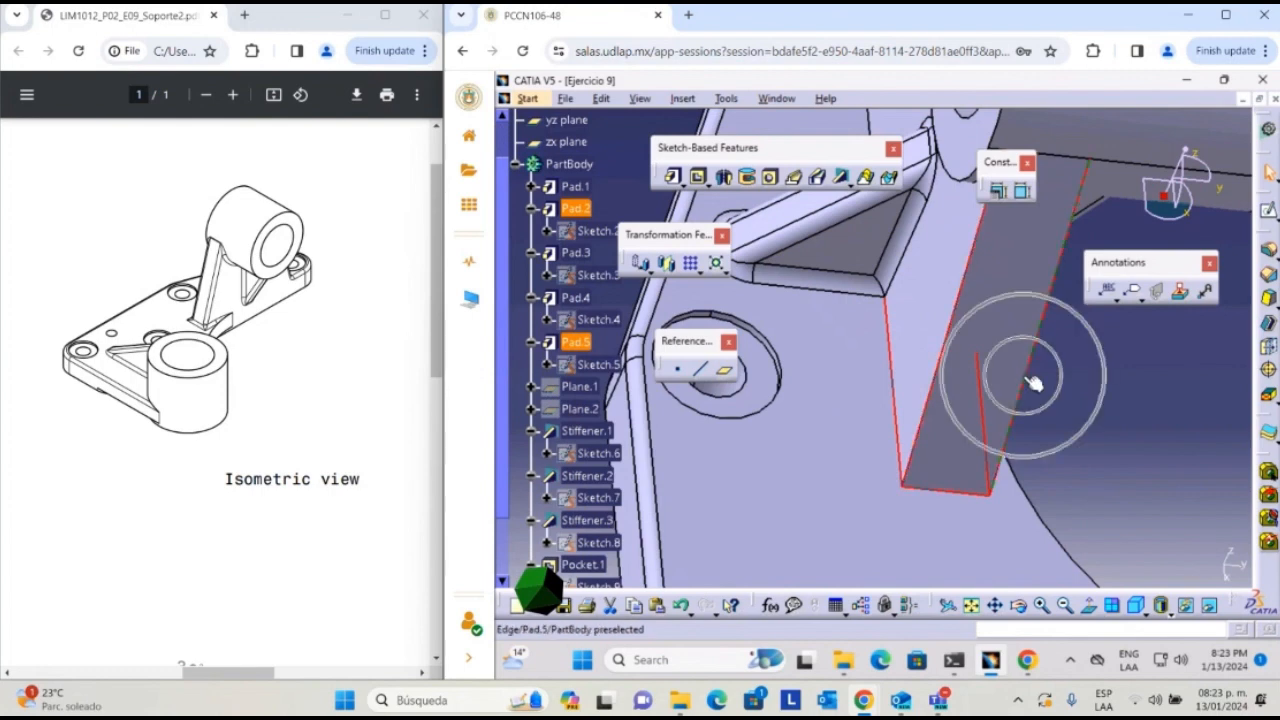
middle_drag(1035, 400, 1060, 416)
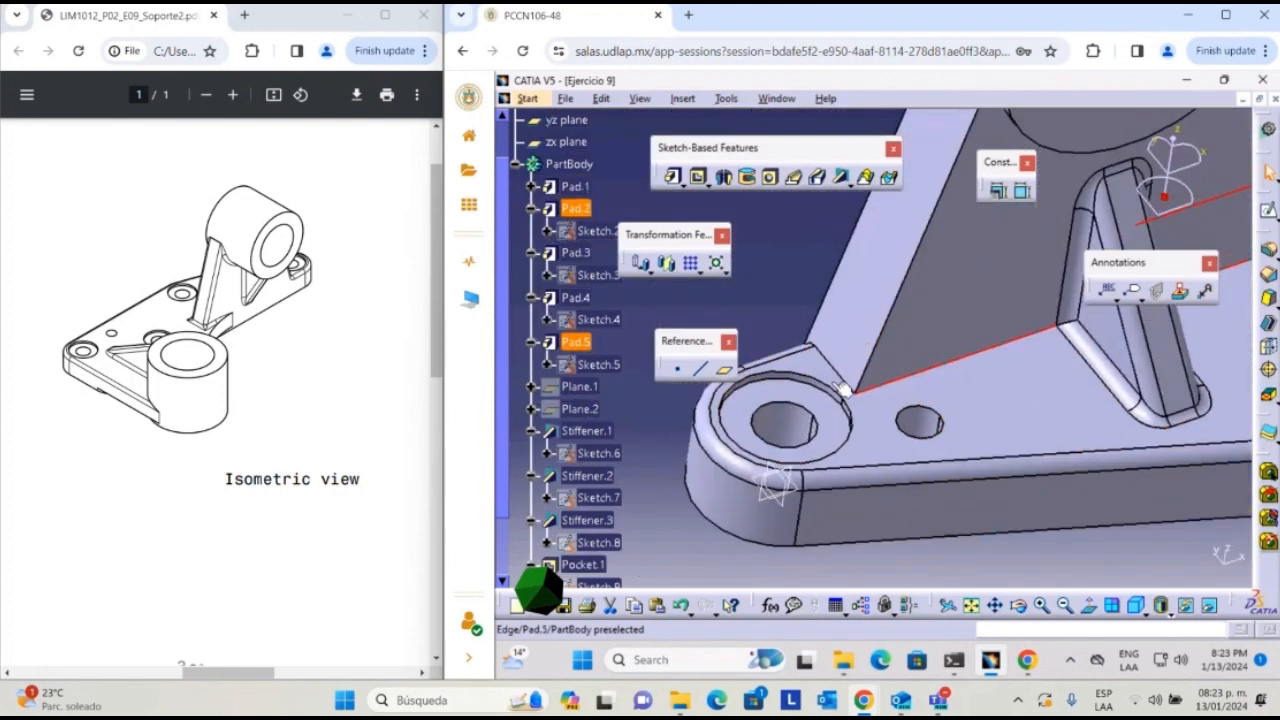
middle_drag(829, 367, 920, 425)
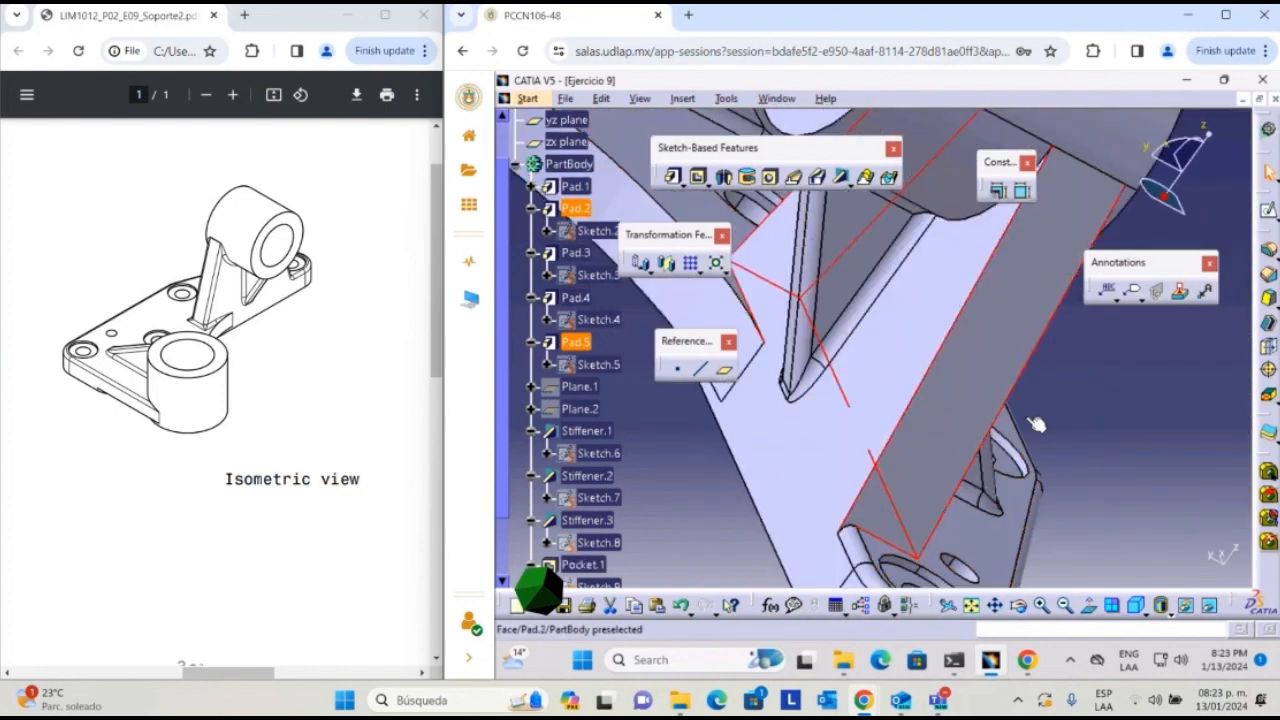
click(996, 416)
middle_drag(1093, 395, 1093, 428)
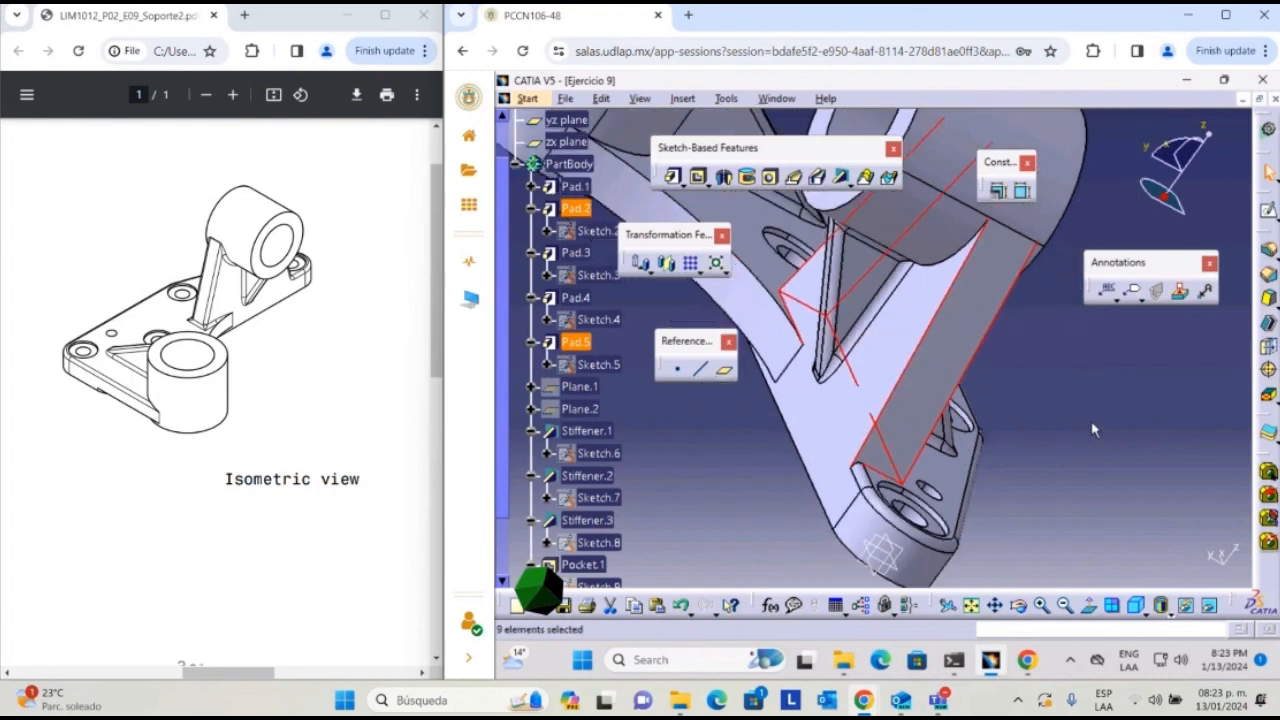
middle_drag(1003, 357, 902, 310)
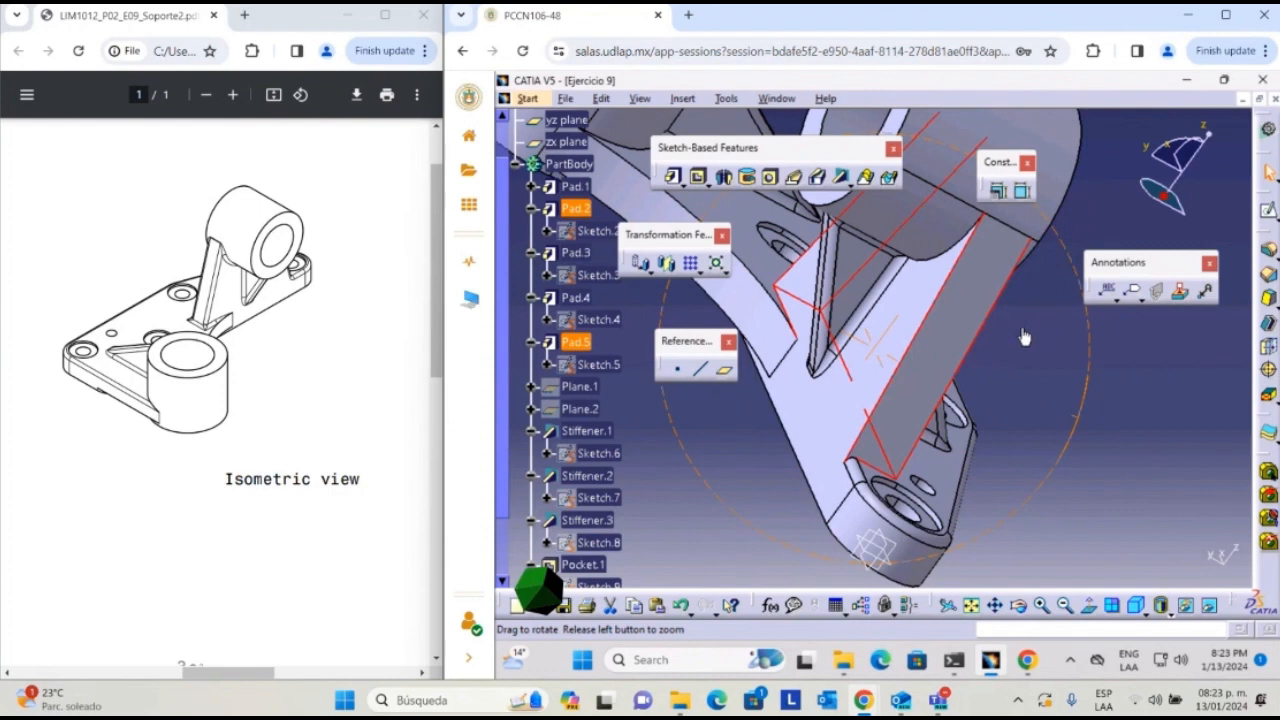
middle_drag(1122, 355, 1109, 298)
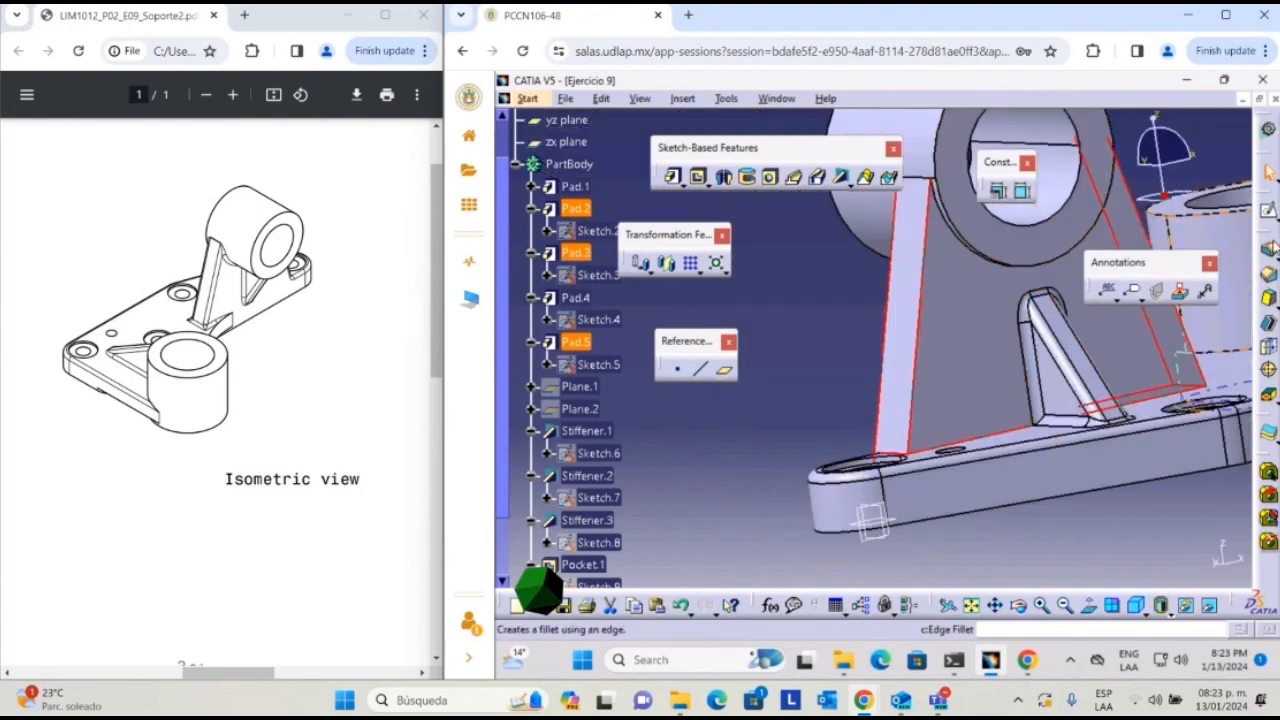
click(1269, 245)
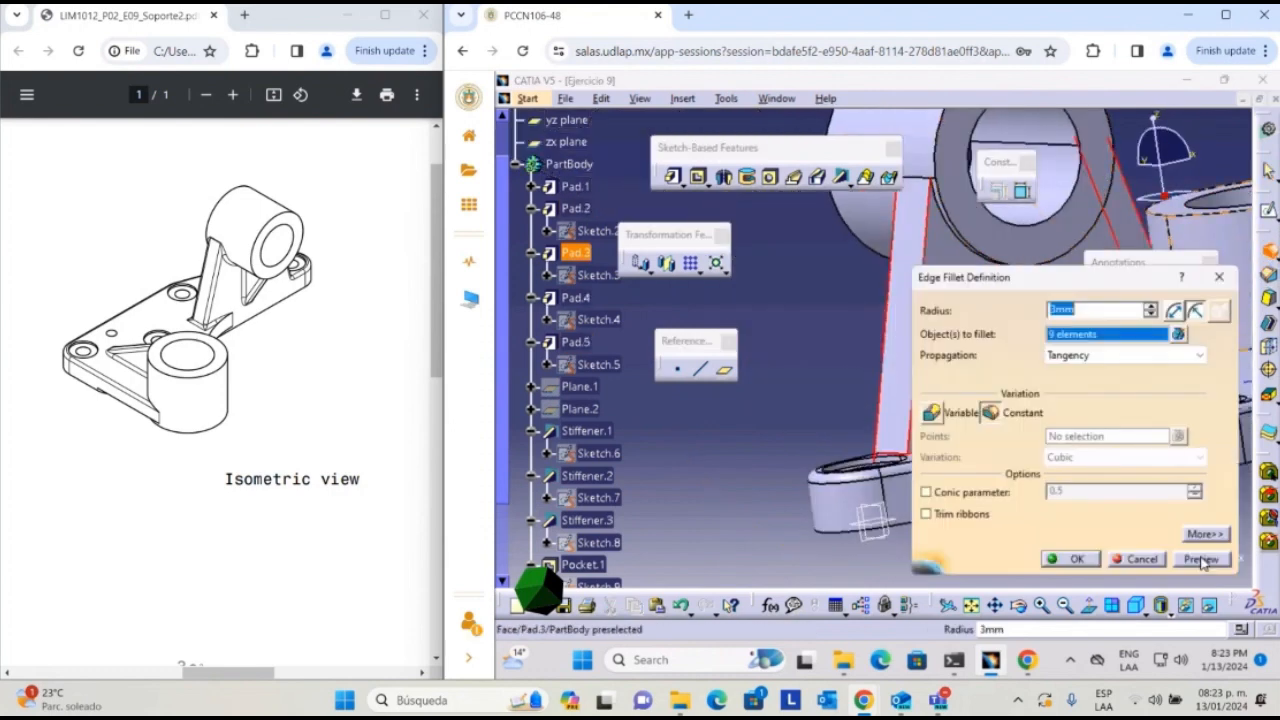
click(1202, 560)
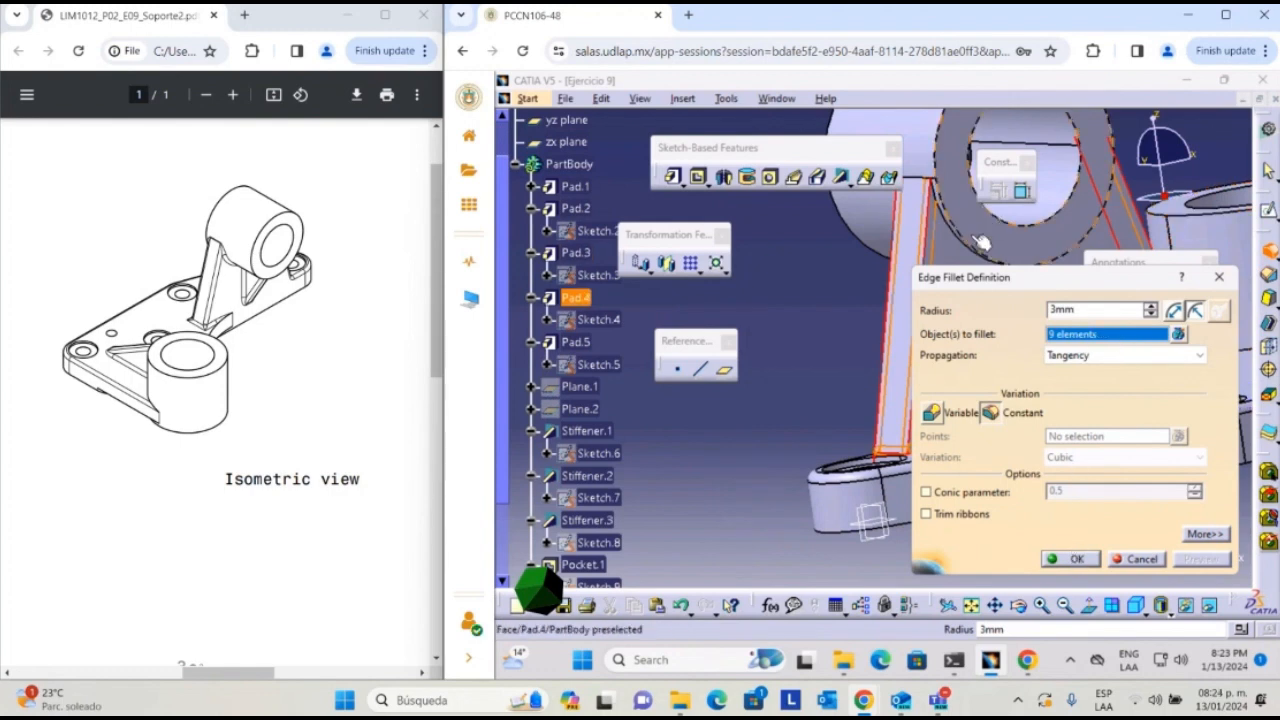
- Examine the exercise drawing's views for the rounded edges between the upright support and the horizontal cylinder
middle_drag(983, 242, 808, 328)
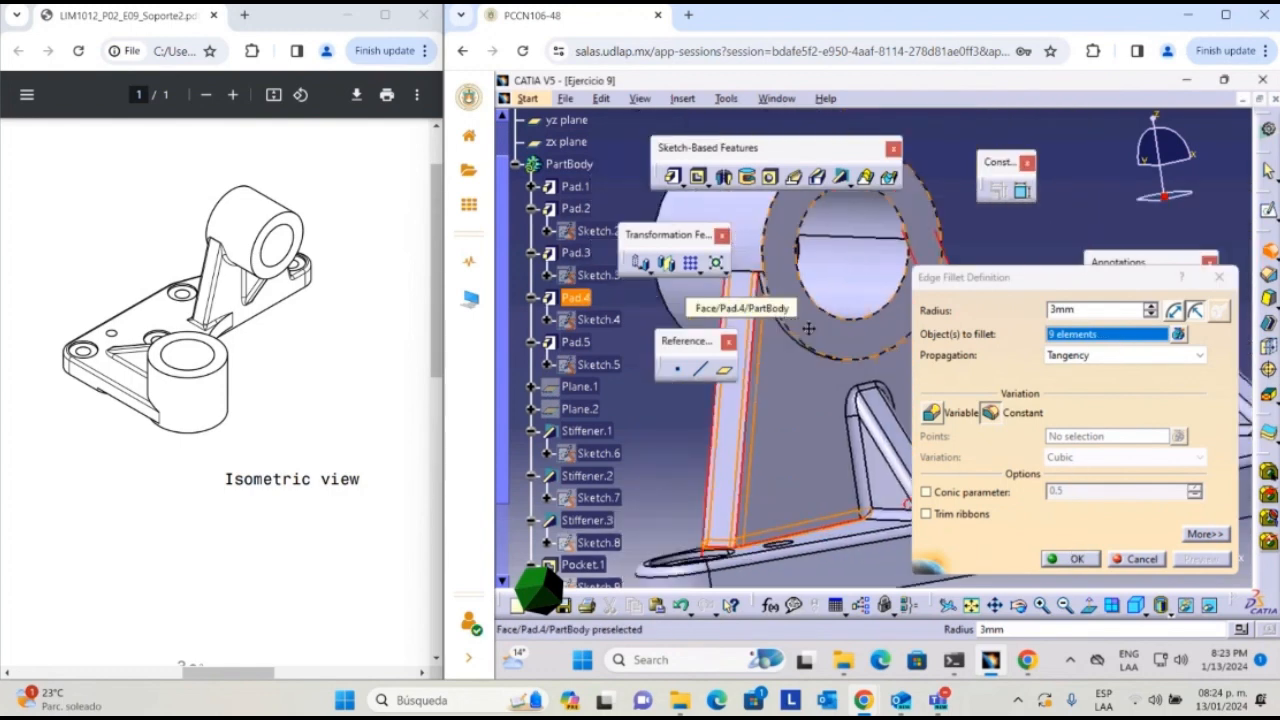
right_click(227, 267)
click(227, 267)
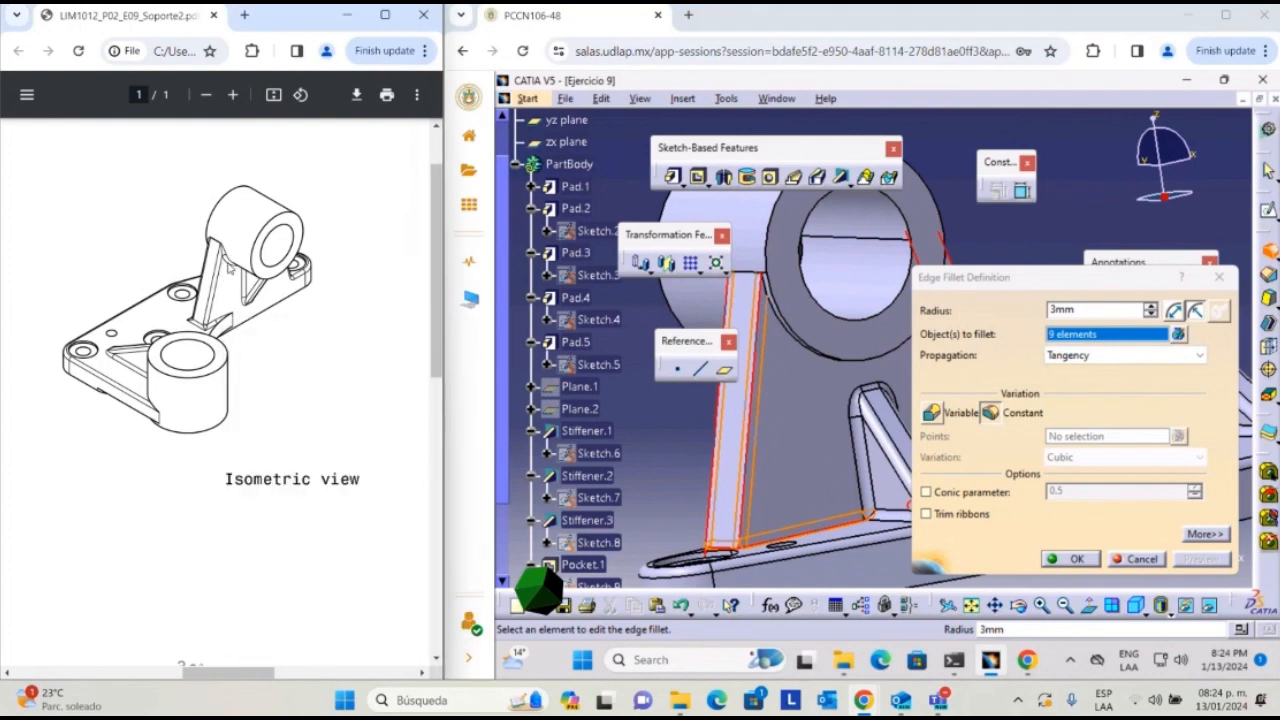
key(ctrl)
key(ctrl)
key(ctrl)
mouse_move(203, 673)
mouse_down()
mouse_move(34, 668)
mouse_move(255, 685)
mouse_up()
scroll(322, 498, down, 4)
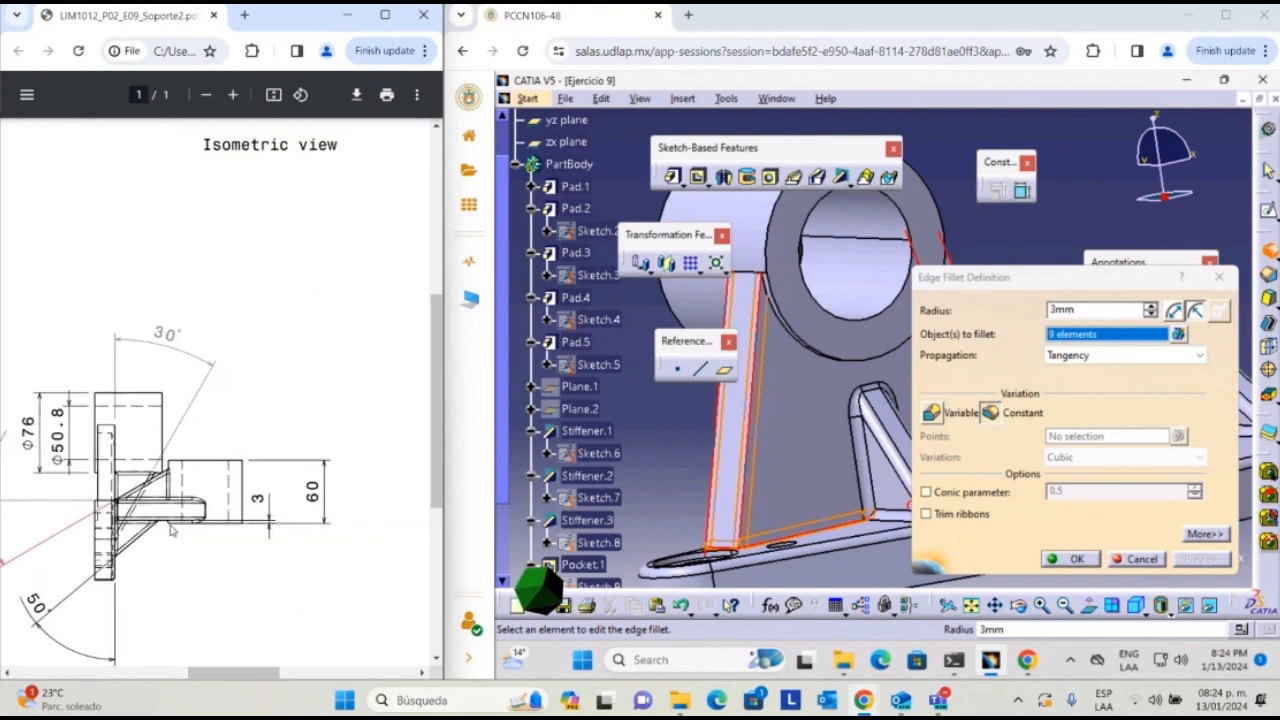
scroll(220, 450, up, 5)
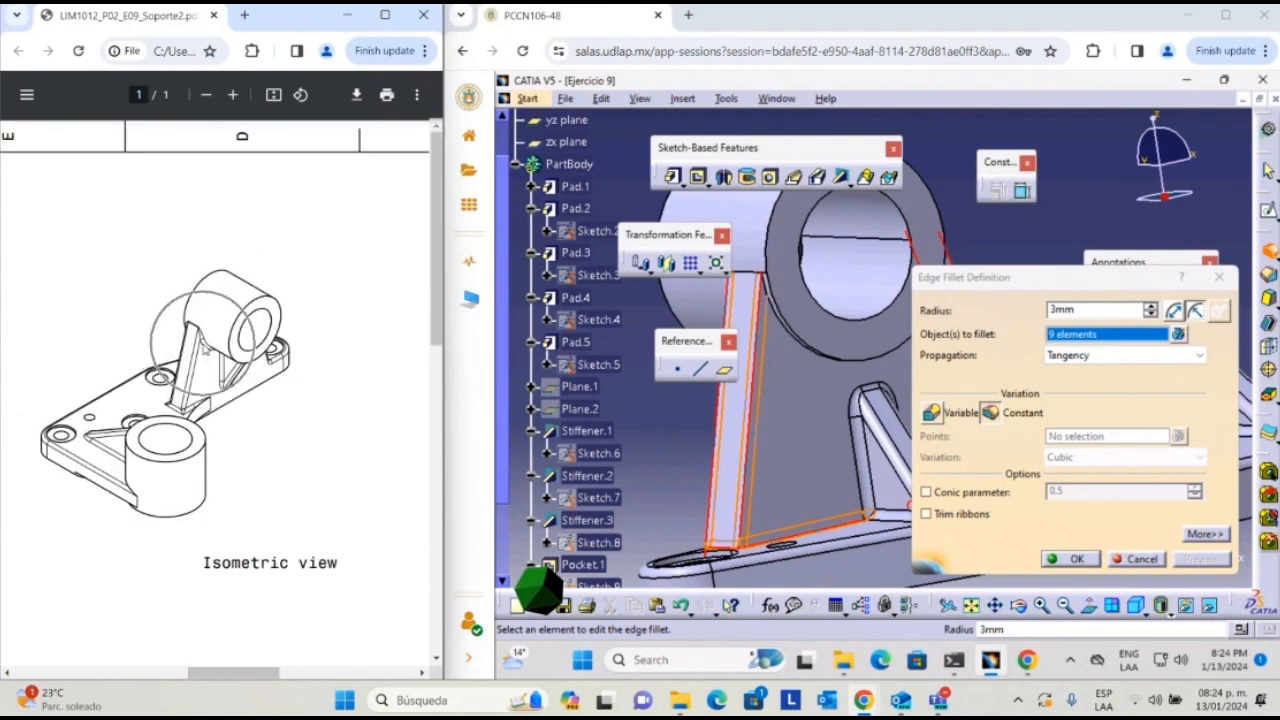
- Try to include the curved edges between the upright support and the horizontal cylinder in the same 3 mm edge fillet
click(800, 343)
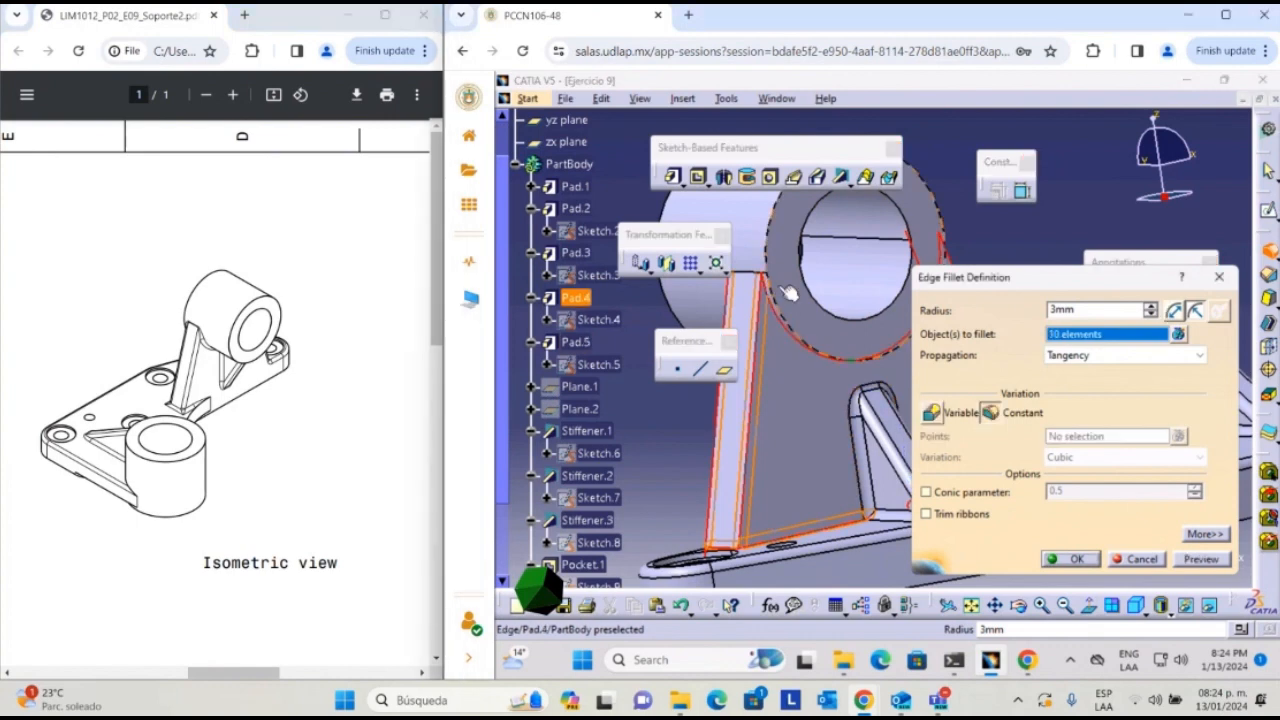
middle_drag(790, 293, 977, 300)
middle_drag(803, 277, 862, 369)
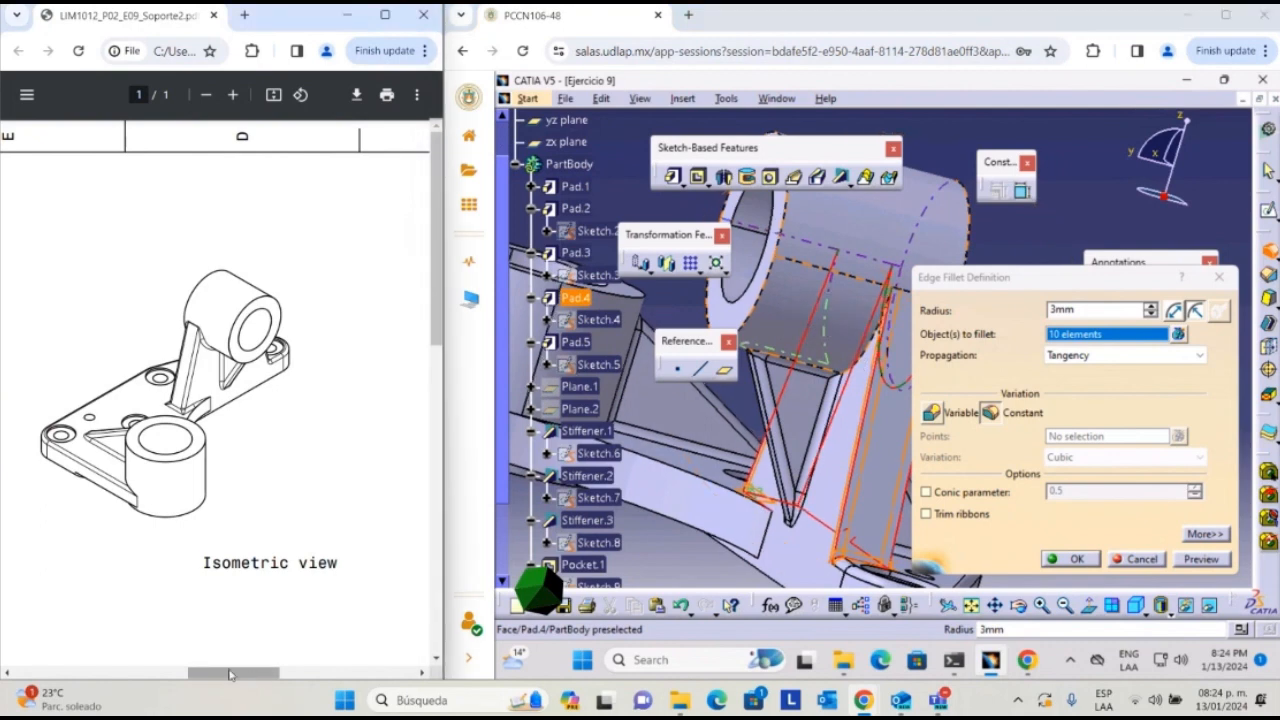
drag(256, 679, 134, 676)
scroll(158, 538, down, 4)
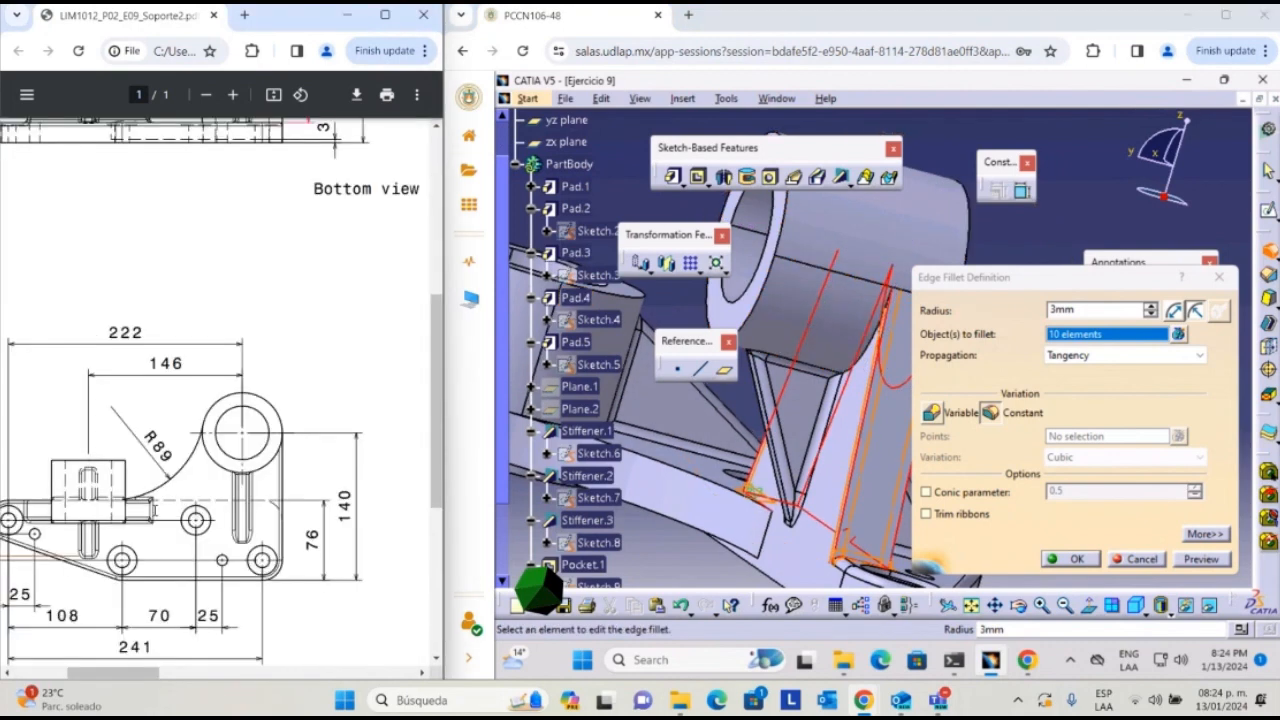
scroll(185, 590, up, 4)
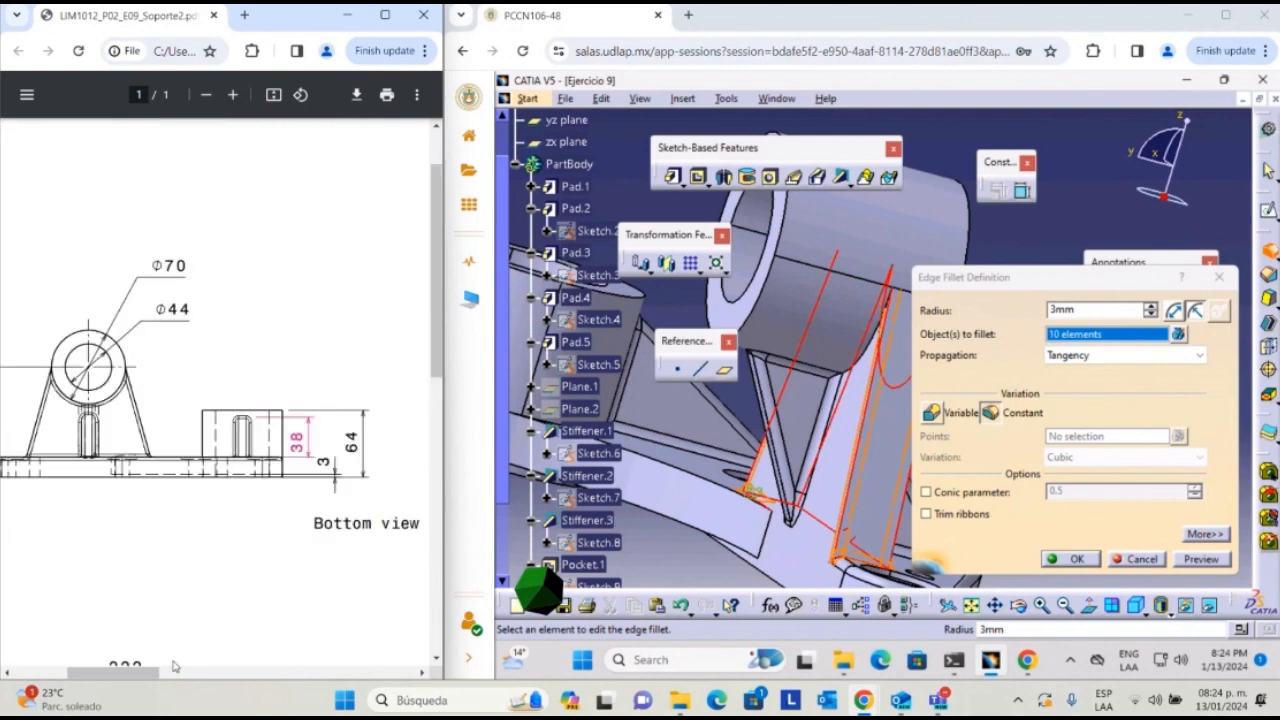
drag(144, 676, 253, 678)
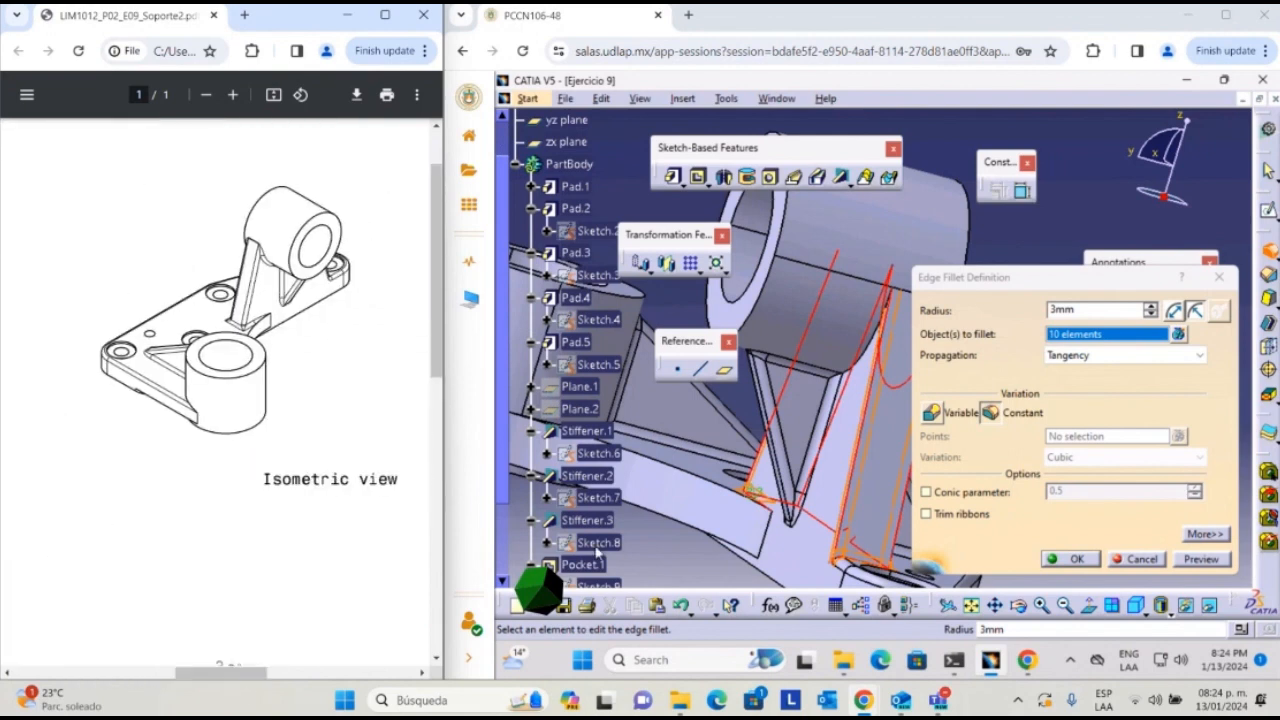
click(886, 358)
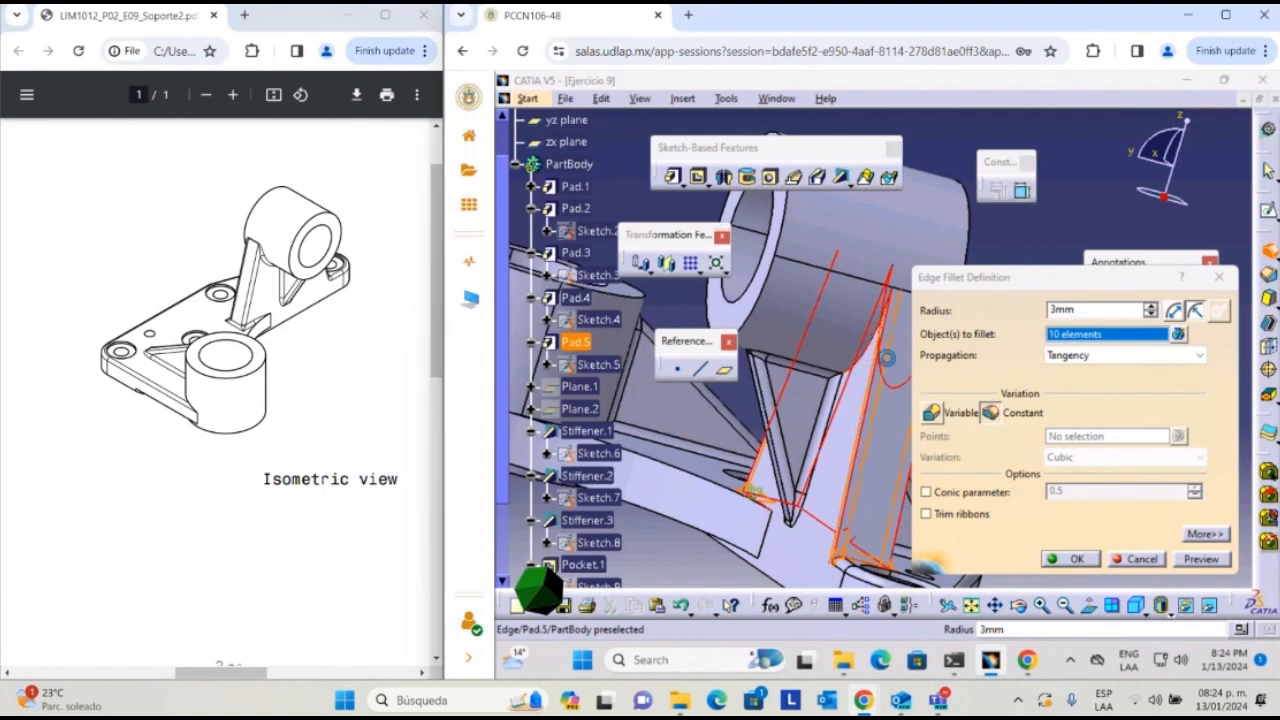
click(1212, 560)
click(1067, 560)
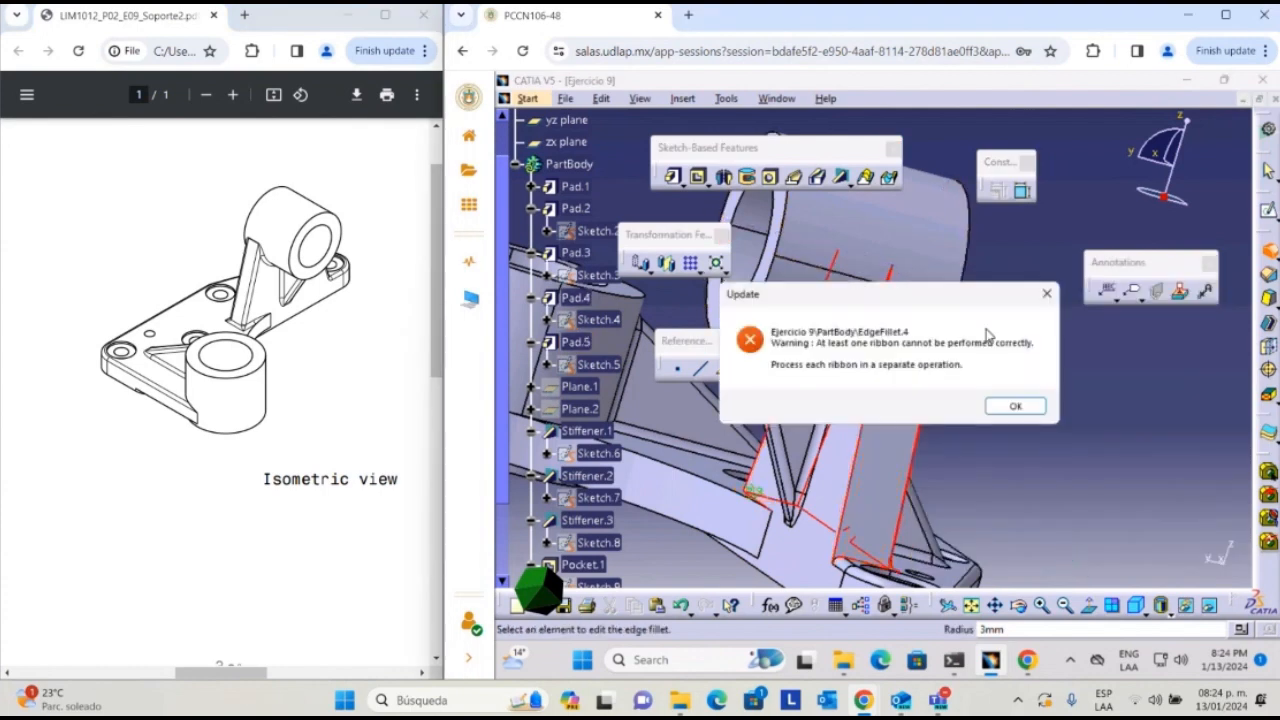
click(1016, 406)
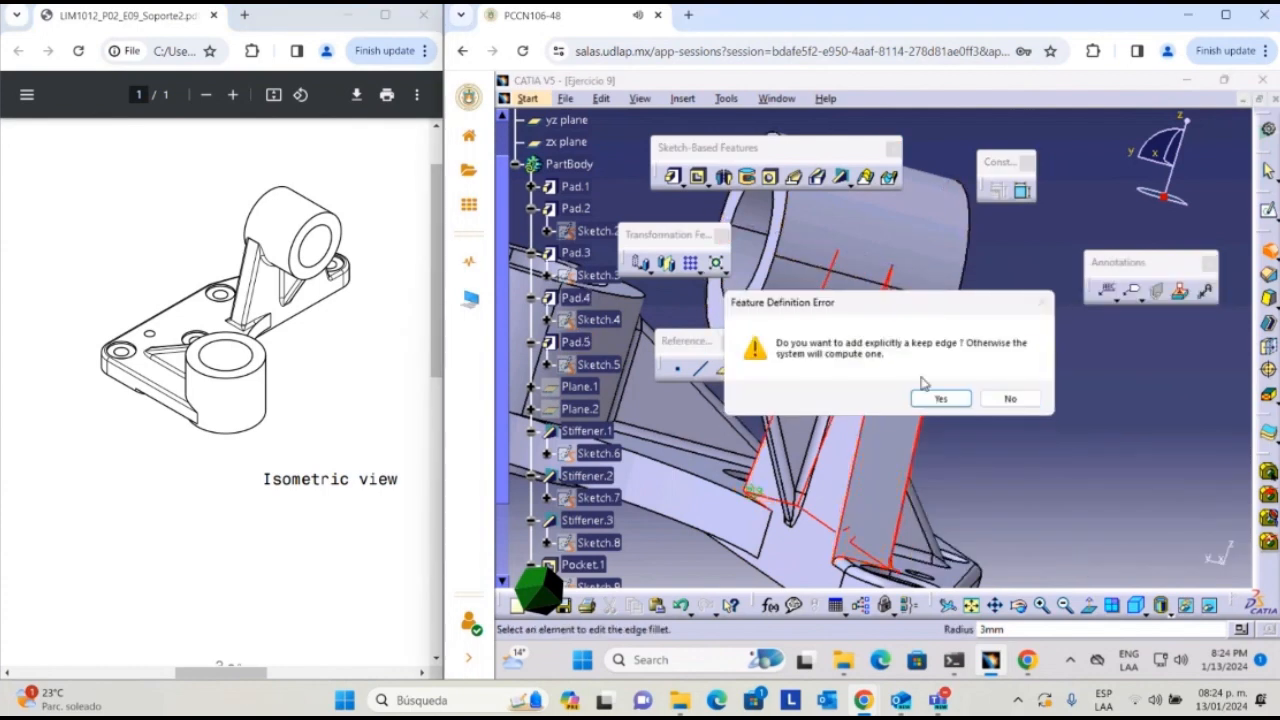
click(1010, 399)
click(1018, 406)
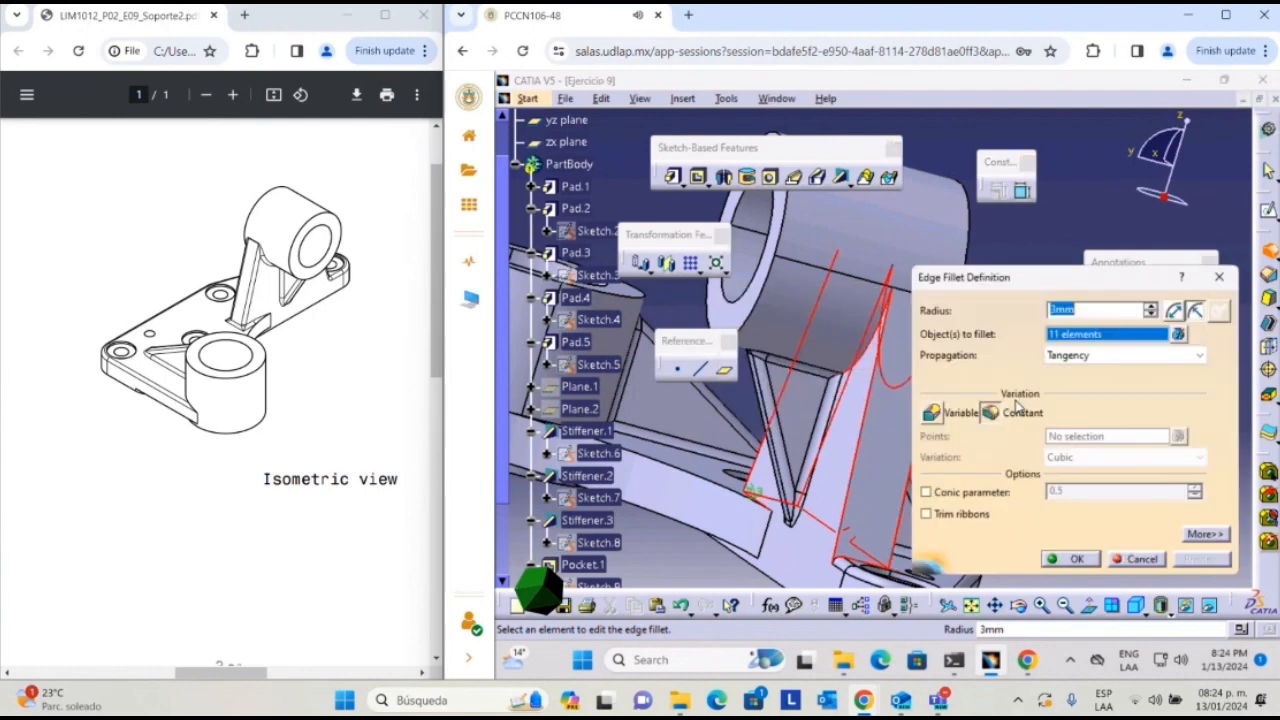
- Remove the curved cylinder edges from the selection and apply the 3 mm edge fillet to the upright support's remaining edges
click(866, 376)
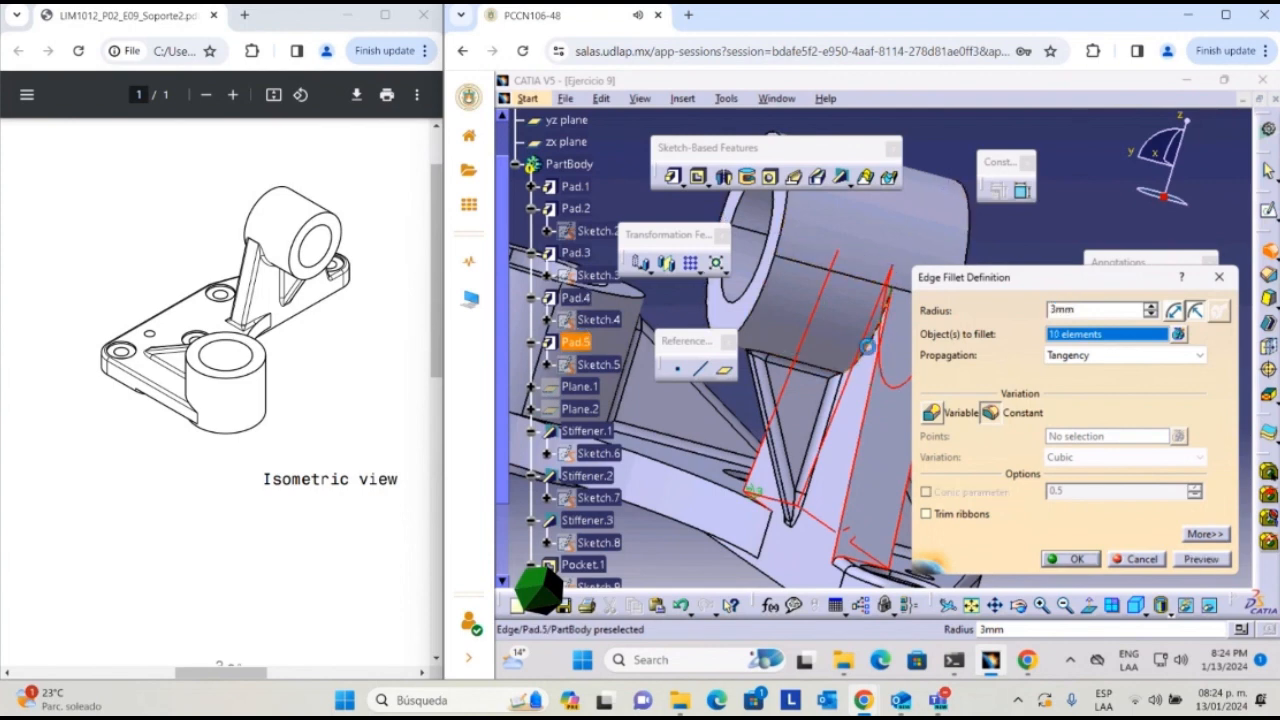
mouse_move(866, 376)
middle_down()
mouse_move(690, 264)
mouse_move(880, 385)
middle_up()
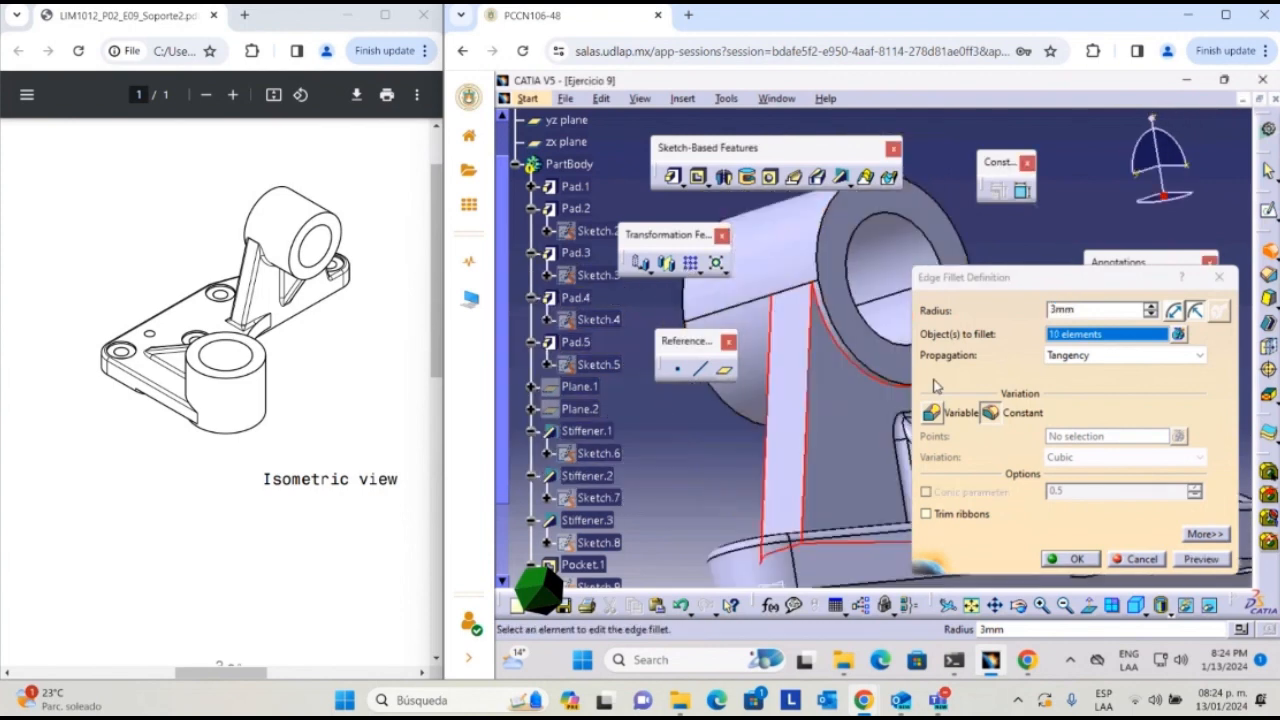
click(882, 384)
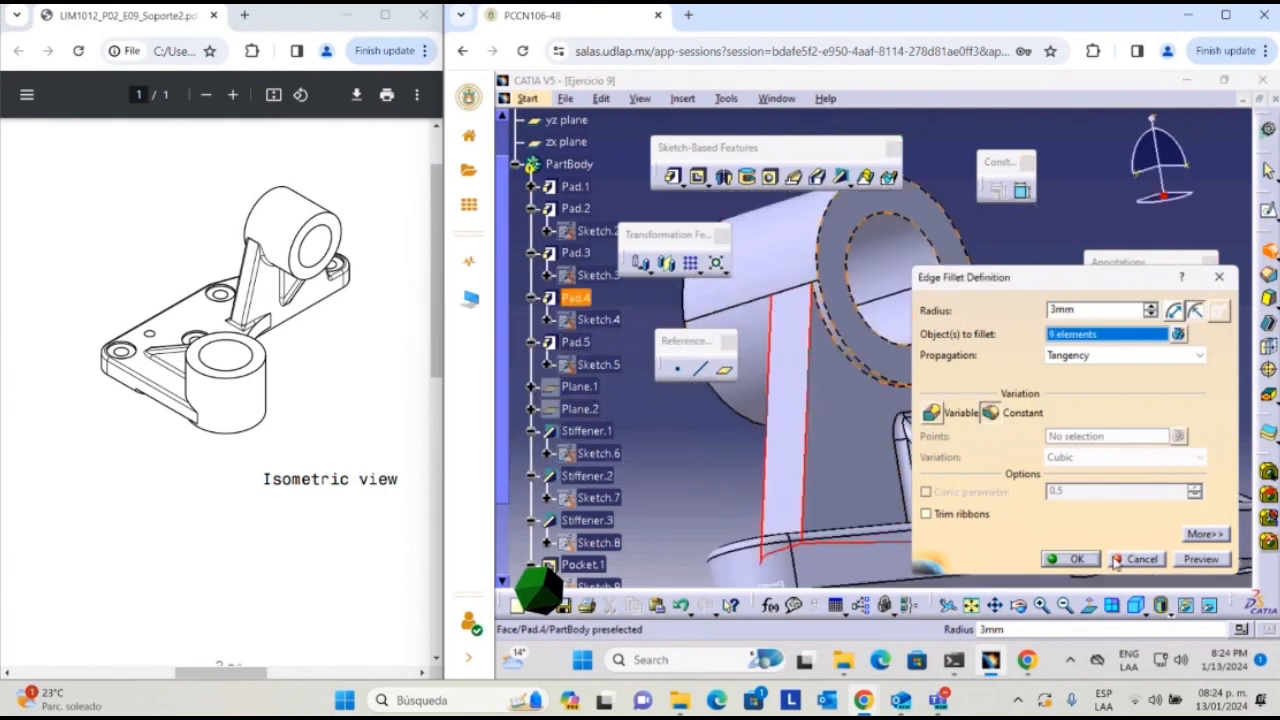
click(1072, 558)
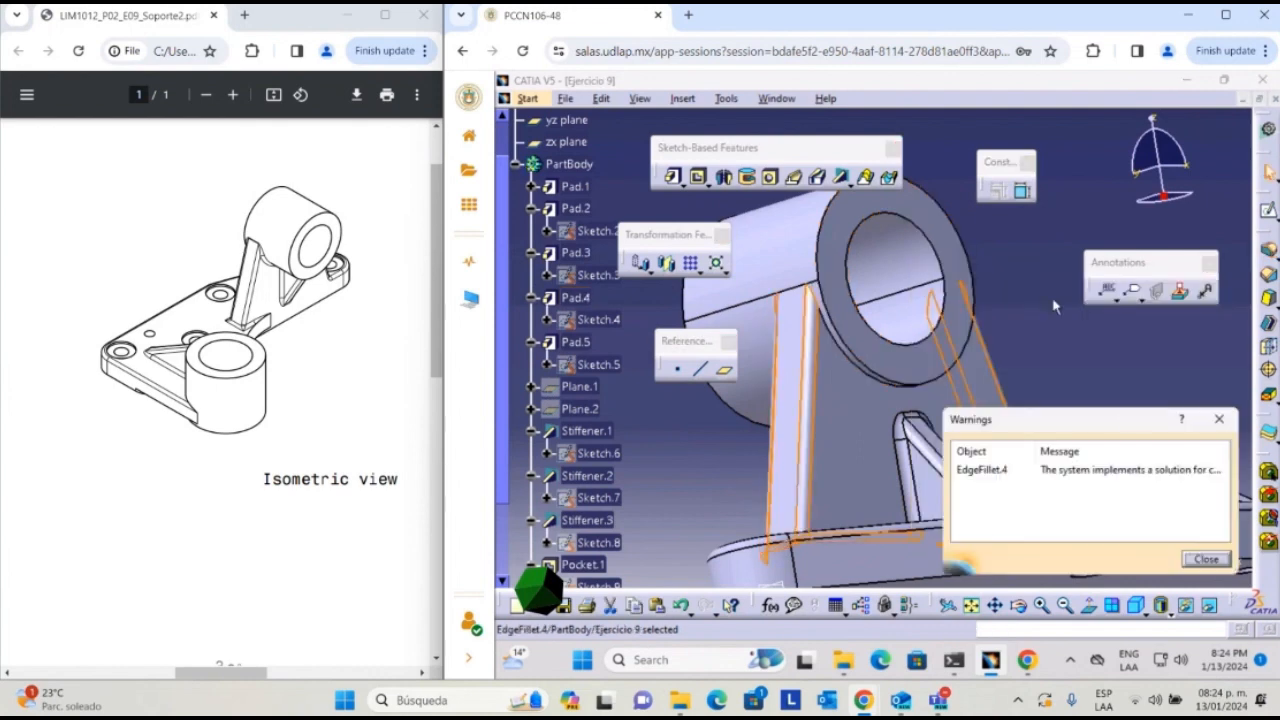
click(1210, 562)
- Round the curved edges where the upright support meets the horizontal cylinder with a separate 3 mm edge fillet
click(1086, 360)
middle_drag(1086, 360, 1170, 416)
middle_drag(963, 386, 925, 378)
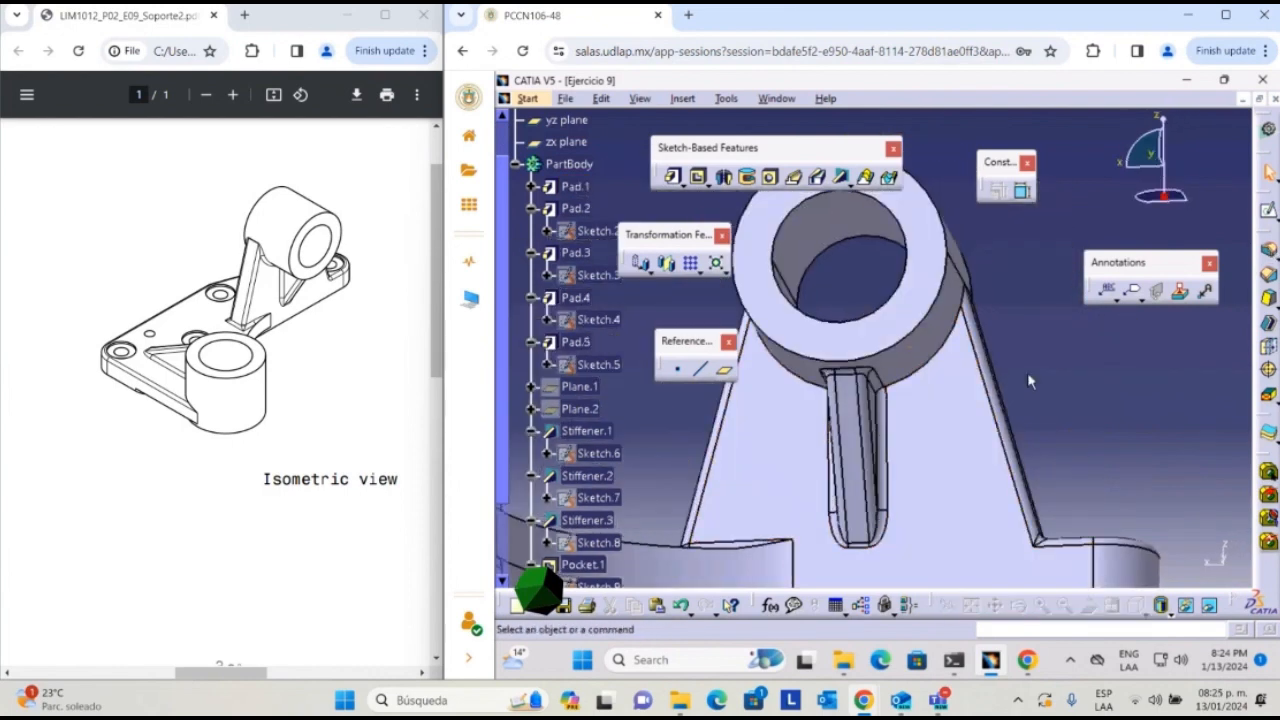
click(1267, 250)
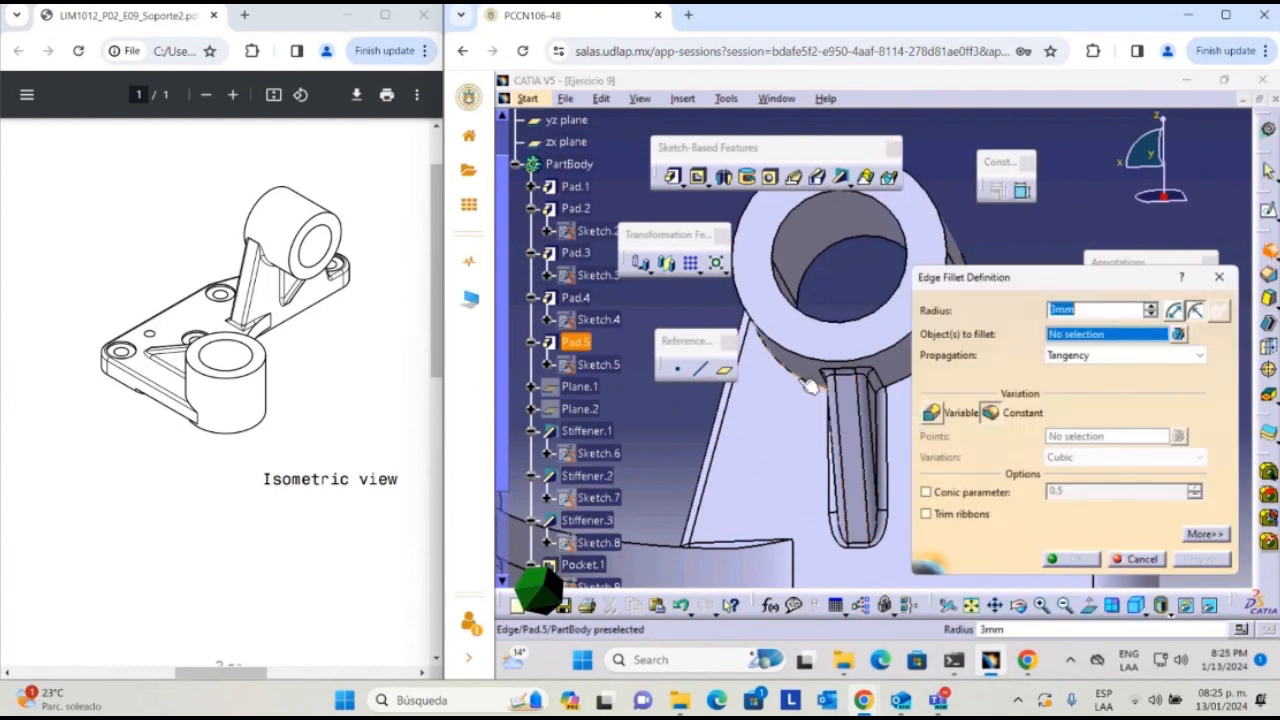
click(770, 362)
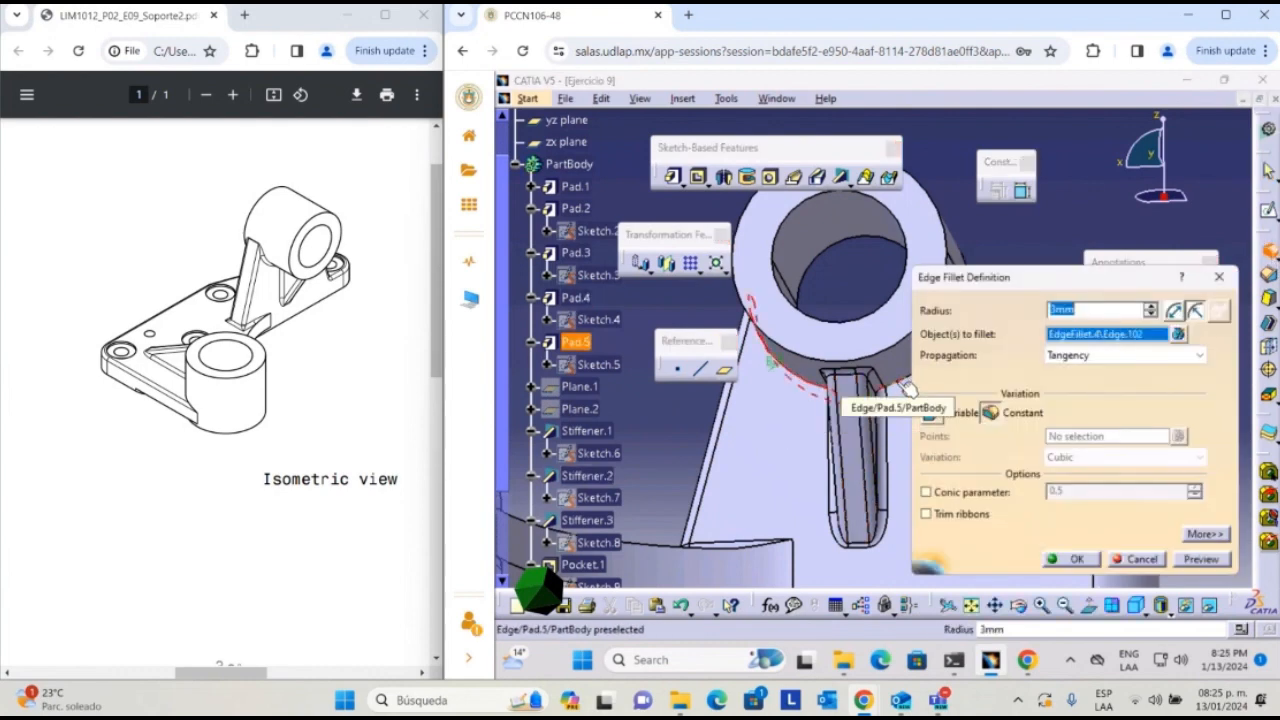
click(910, 392)
middle_drag(916, 269, 912, 408)
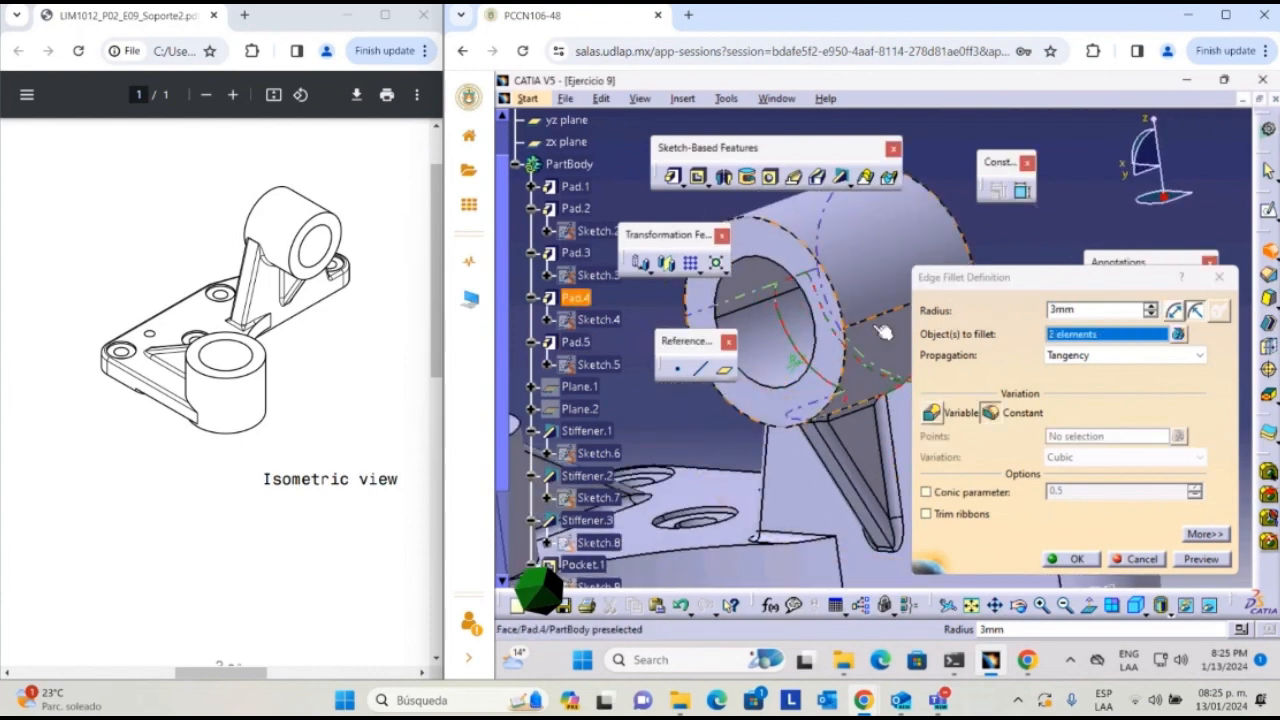
middle_drag(1073, 222, 845, 318)
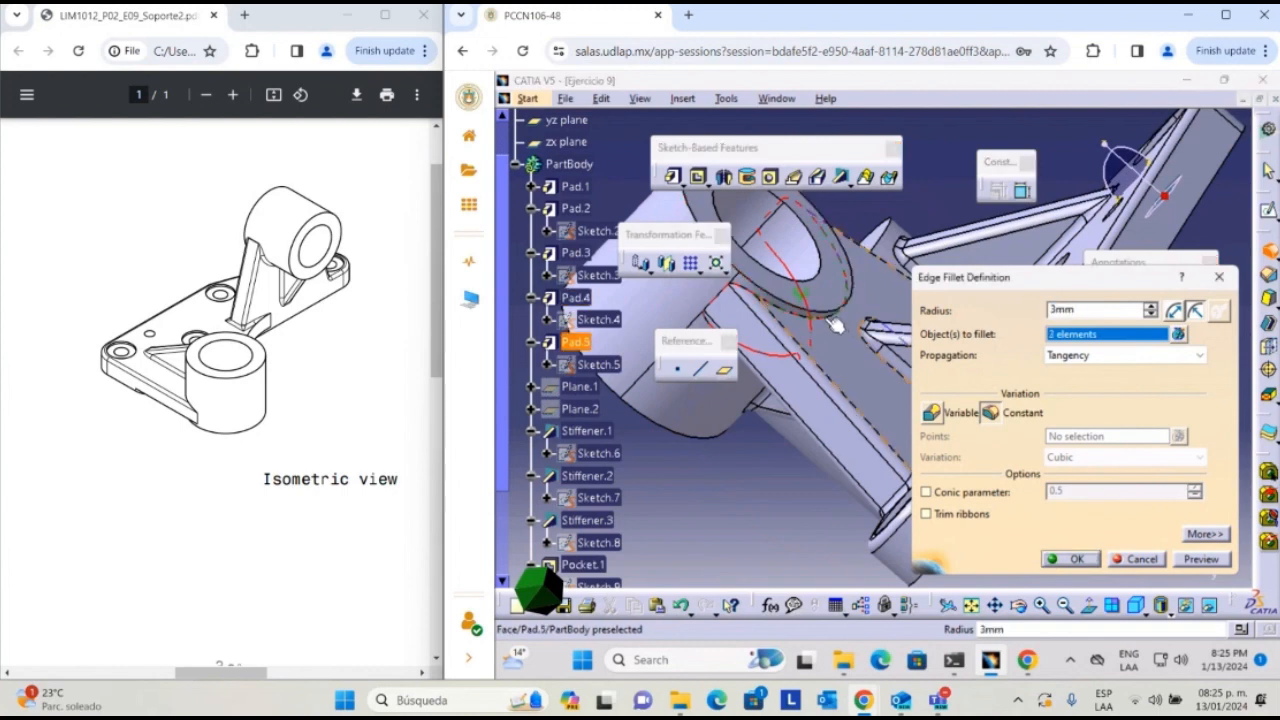
click(1215, 561)
click(1076, 559)
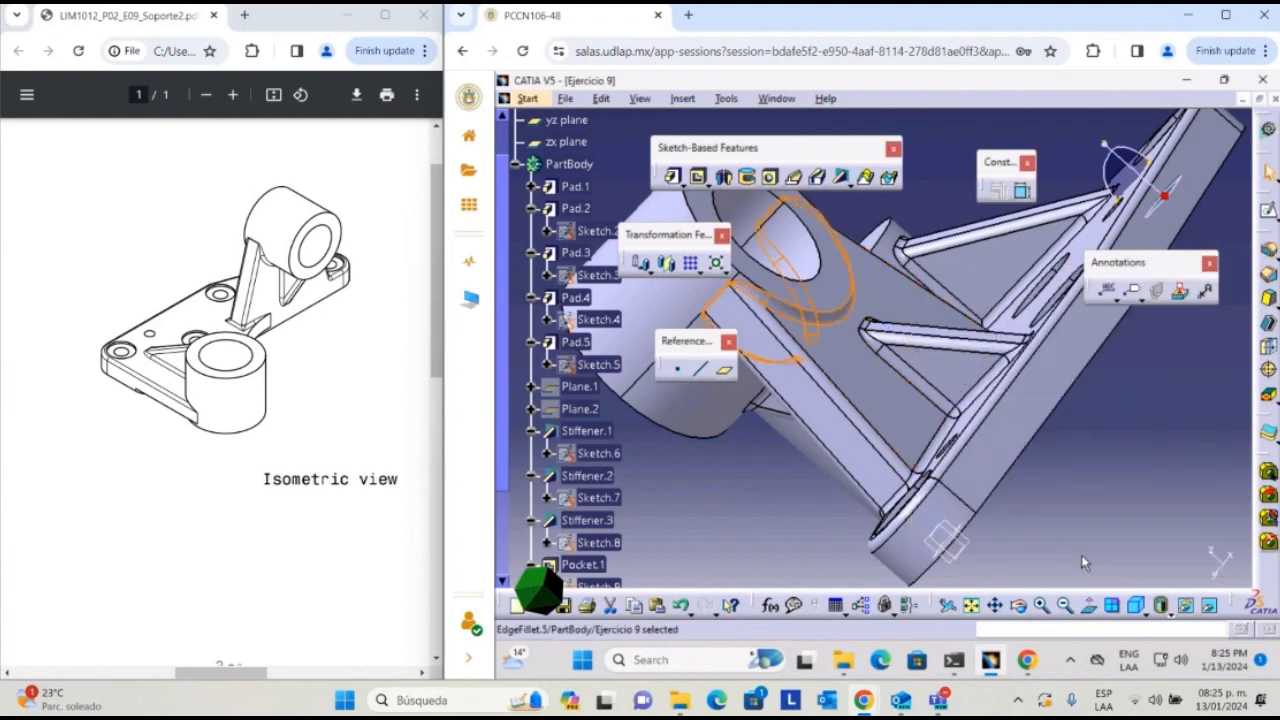
click(784, 511)
middle_drag(825, 298, 998, 244)
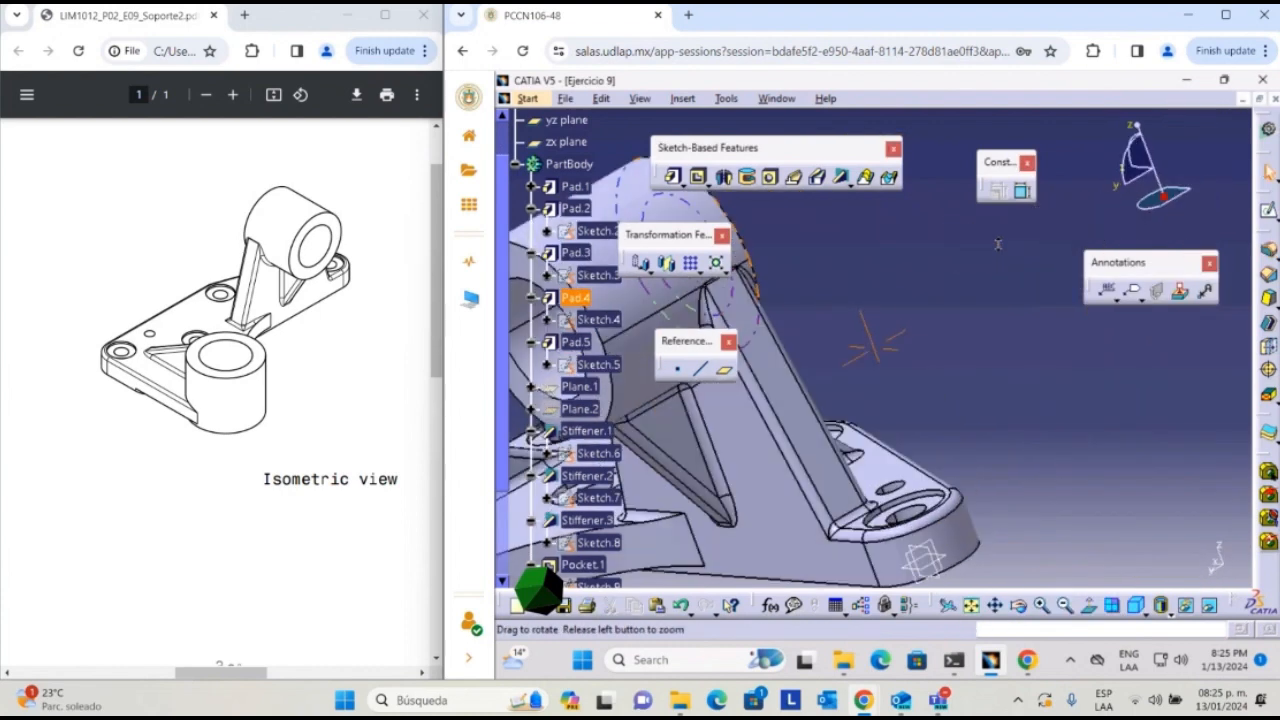
middle_drag(588, 355, 923, 343)
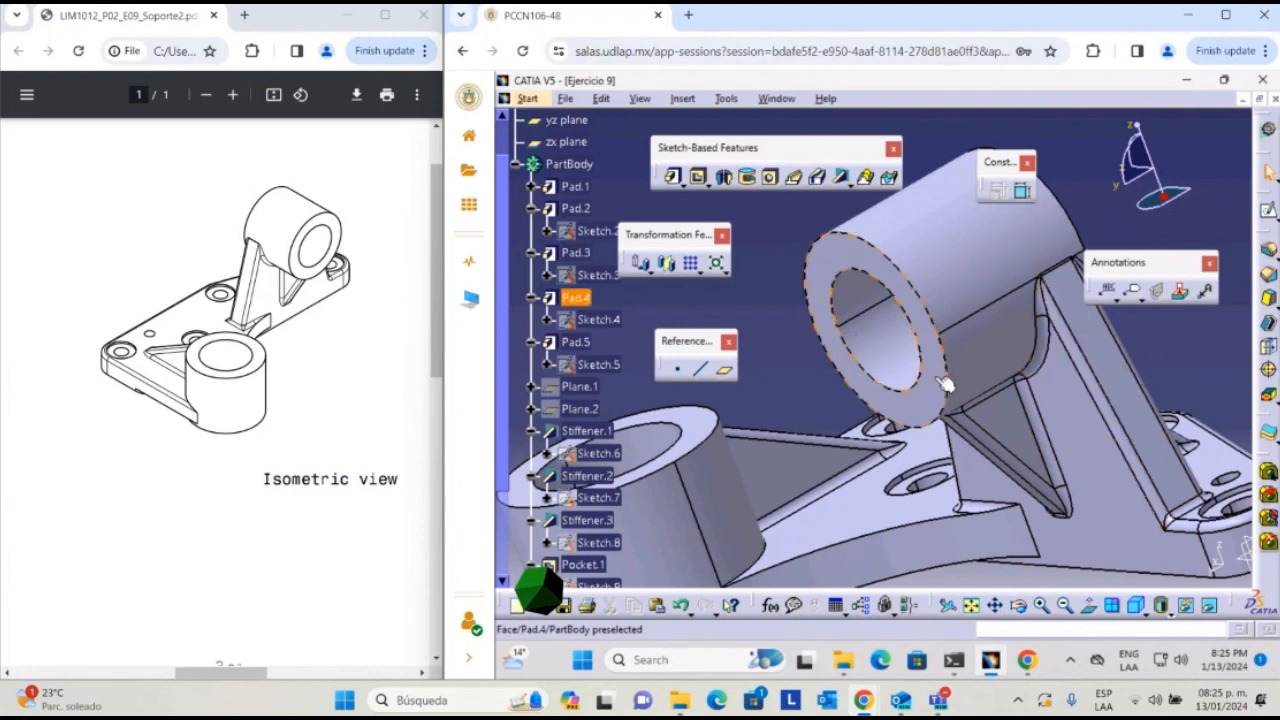
- Inspect the filleted bracket from several sides and in isometric view, checking the cylinders, upright support, stiffeners and base against the drawing
middle_drag(968, 354, 960, 354)
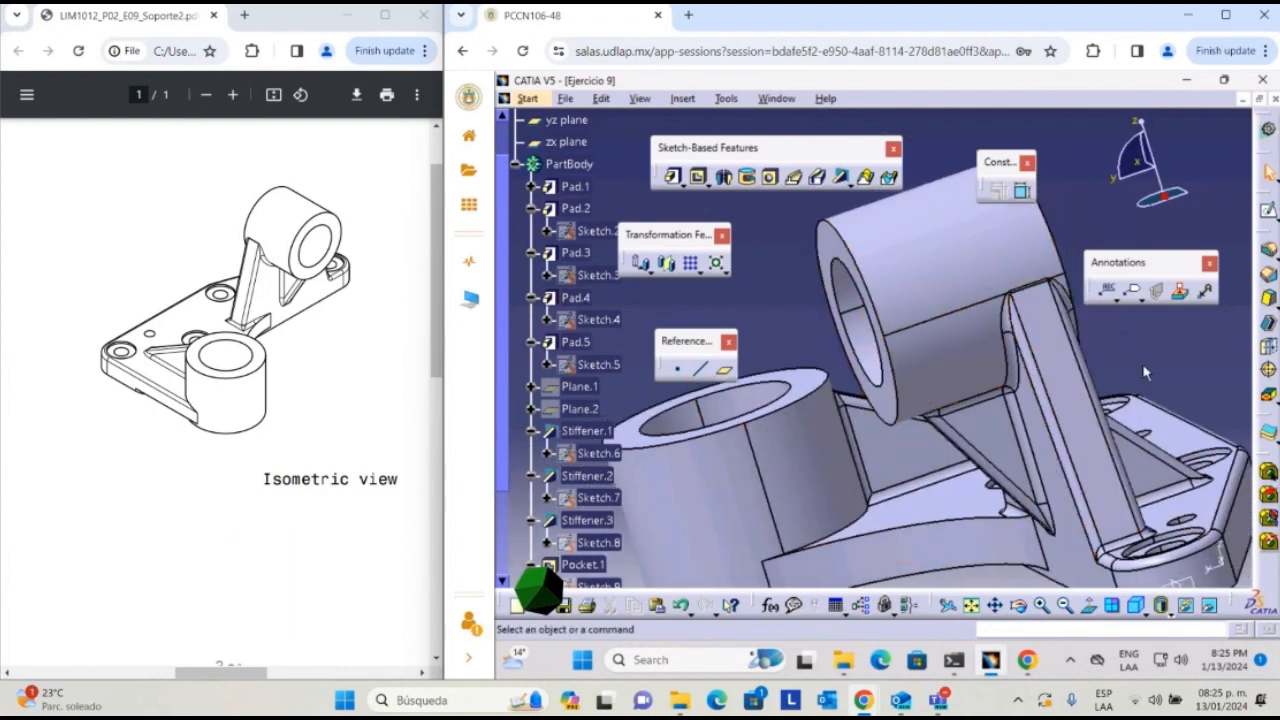
middle_drag(1145, 372, 1013, 372)
middle_drag(903, 398, 732, 540)
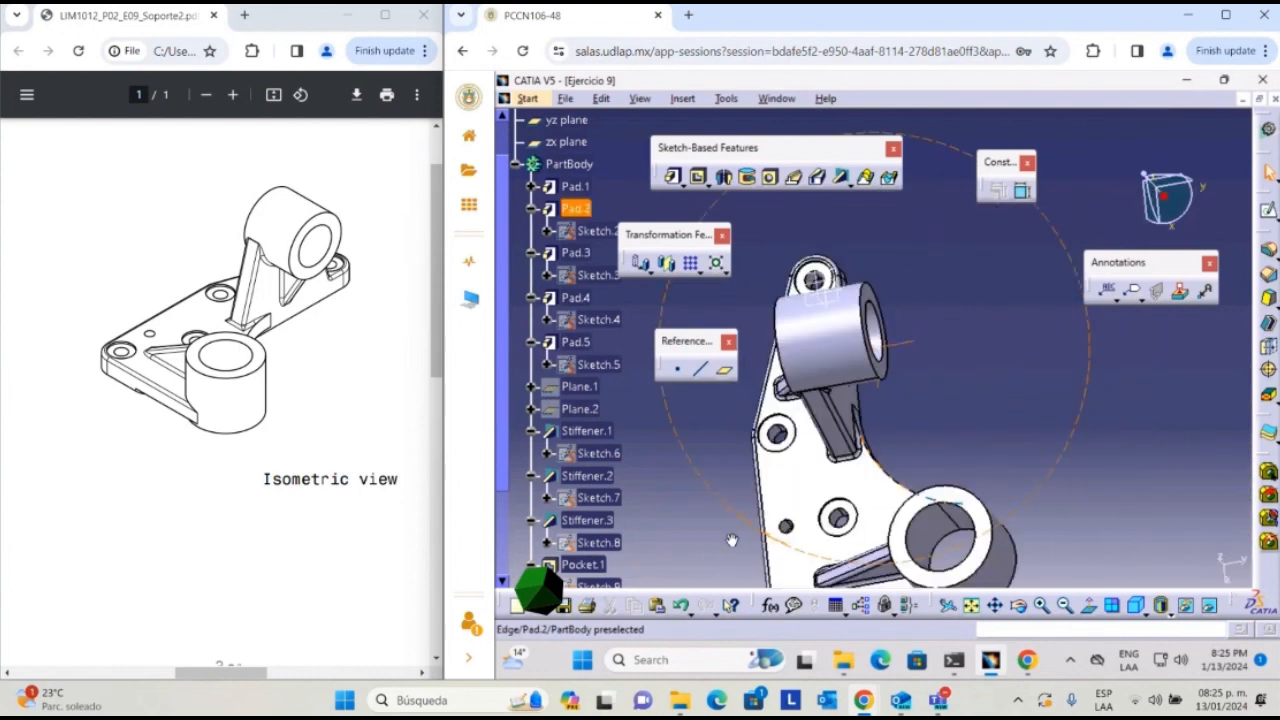
middle_drag(926, 494, 1105, 347)
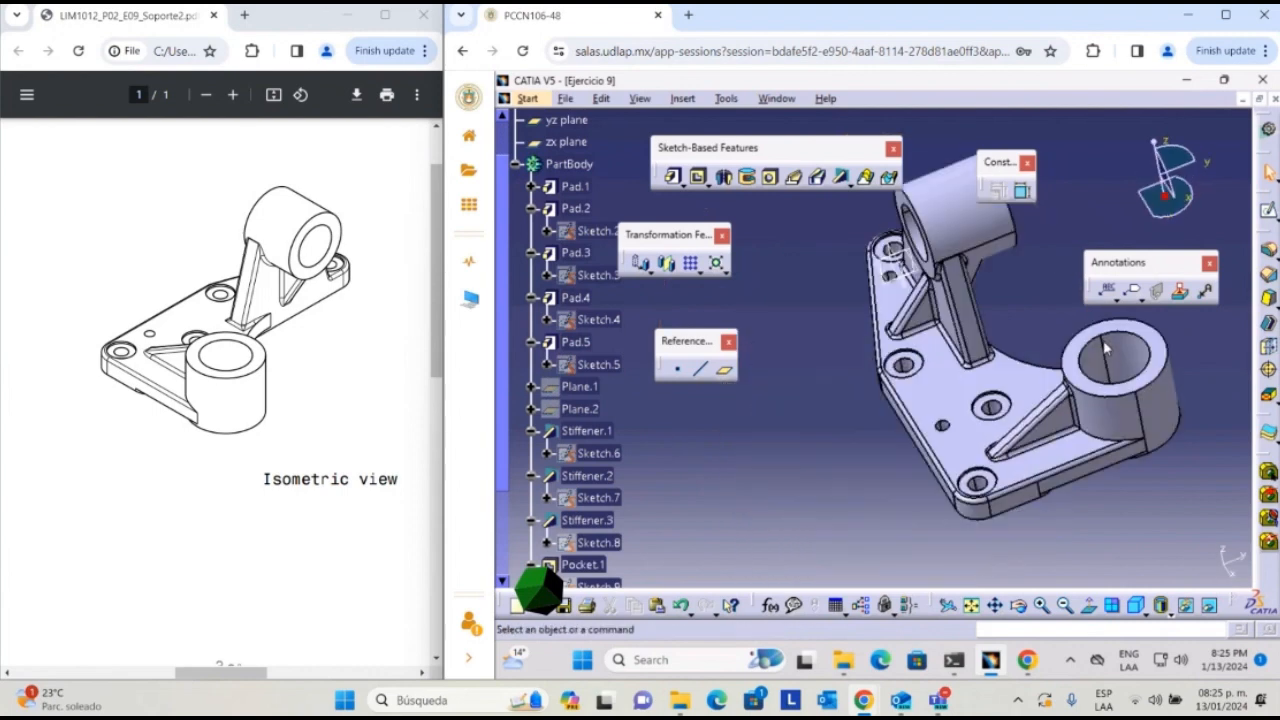
click(1162, 597)
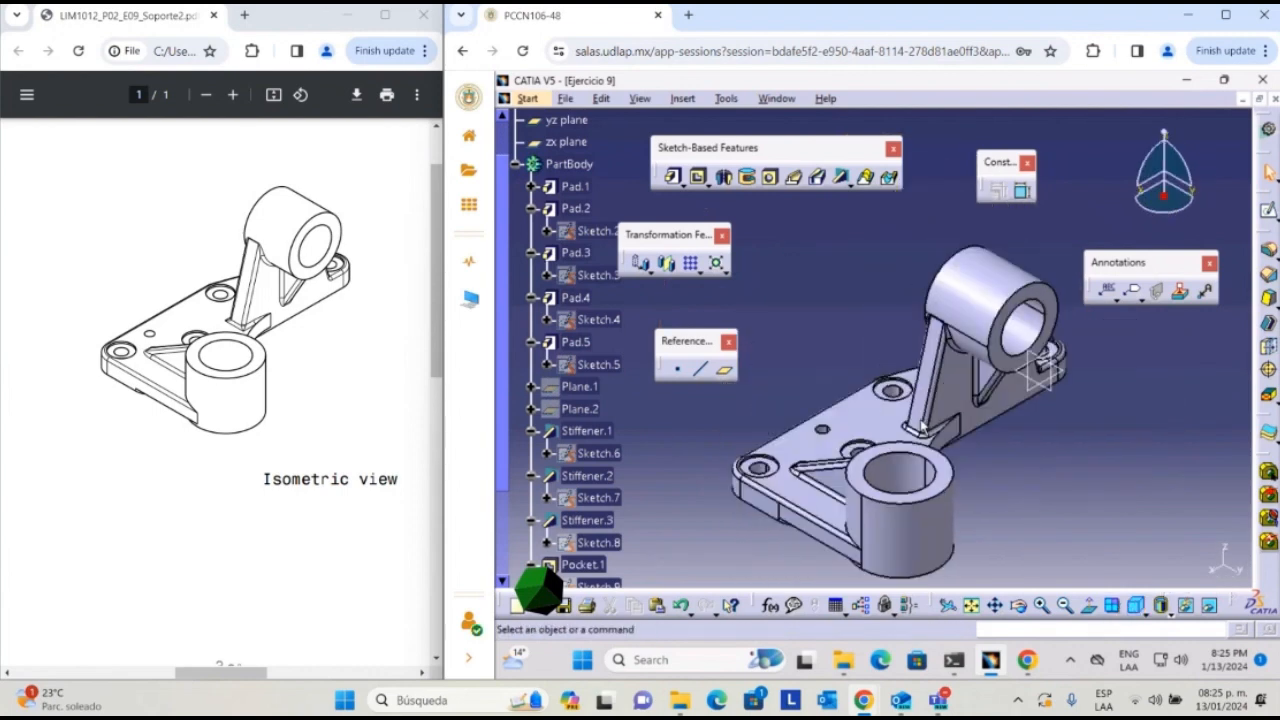
middle_drag(830, 481, 927, 461)
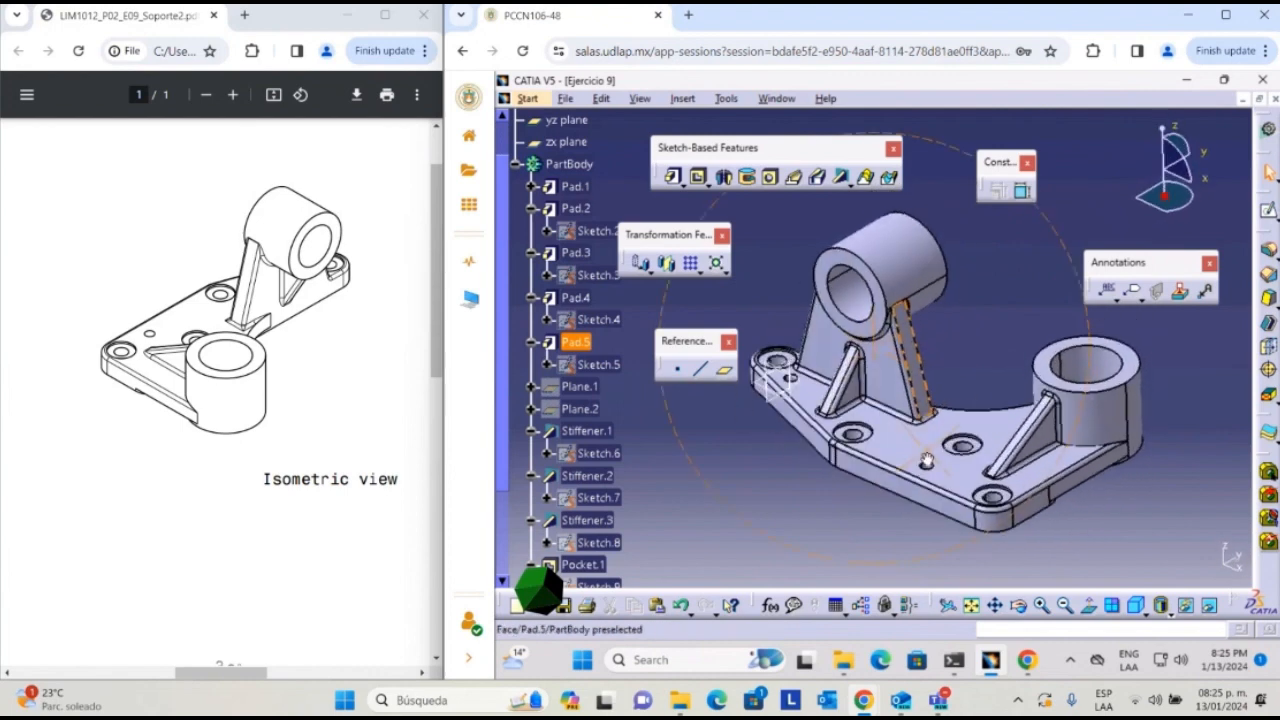
middle_drag(954, 345, 981, 413)
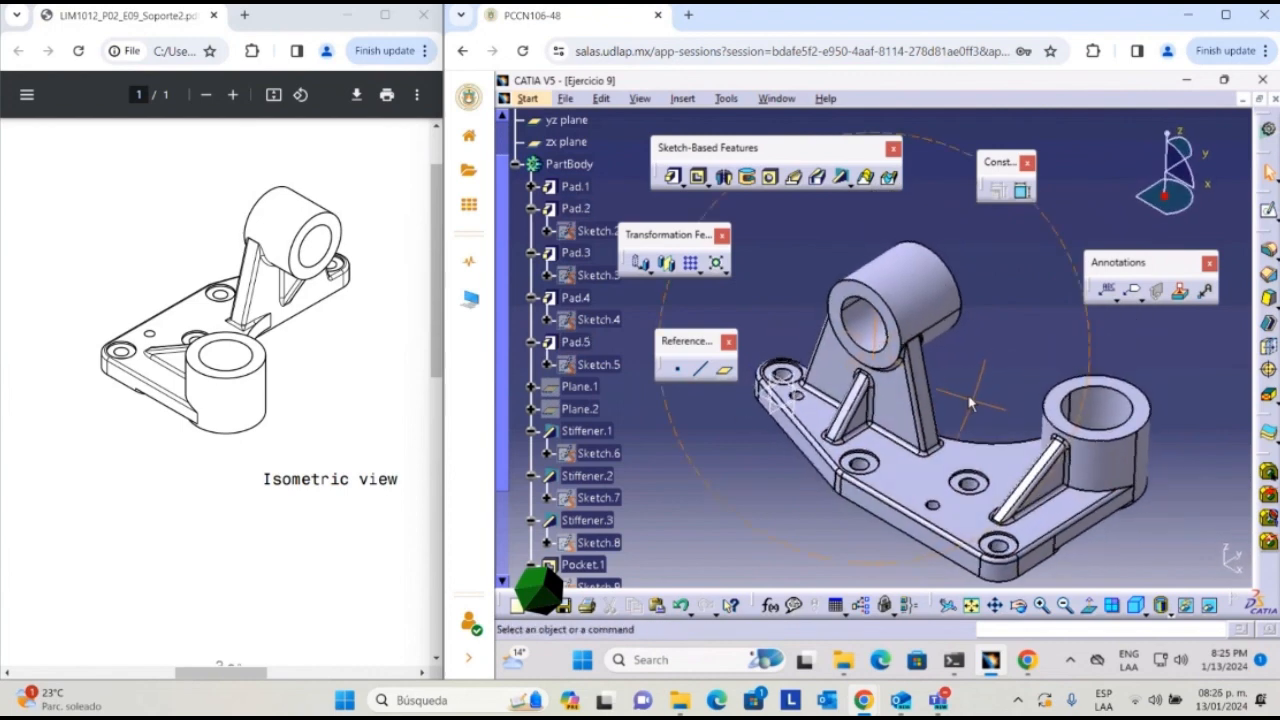